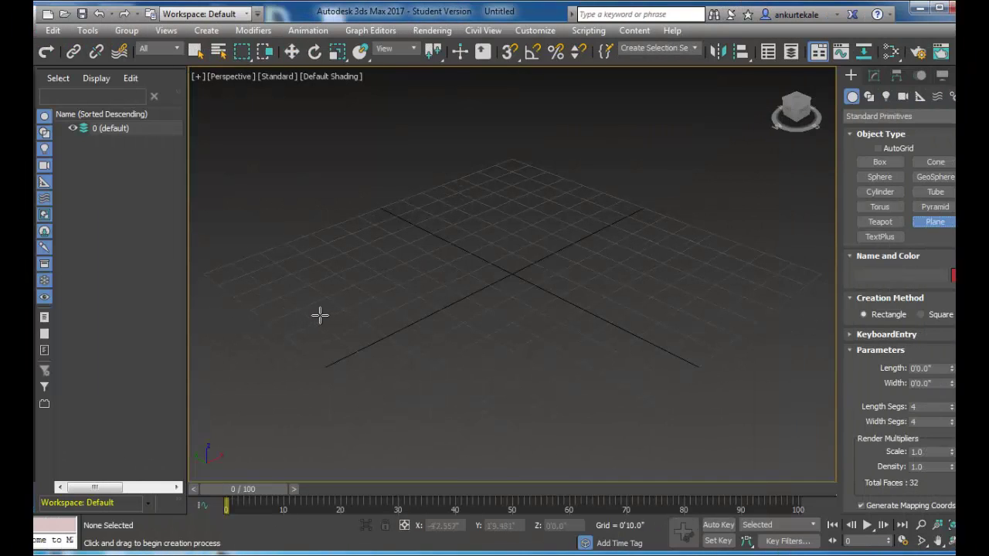
# Draw Plane001 on the ground grid, check its parameters, and open the Slate Material Editor.
pyautogui.moveTo(685, 250); pyautogui.dragTo(765, 228)
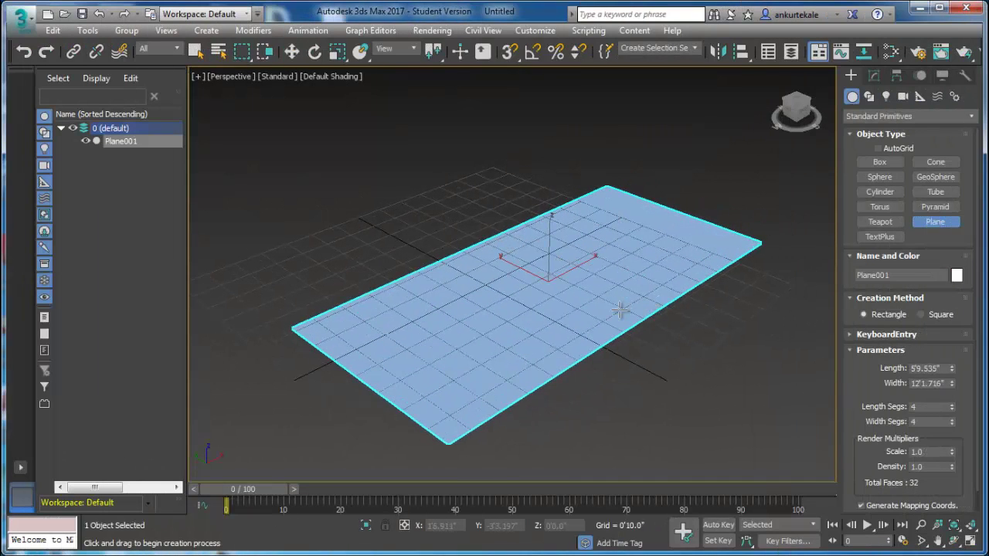
pyautogui.moveTo(578, 322); pyautogui.dragTo(574, 286, button='middle')
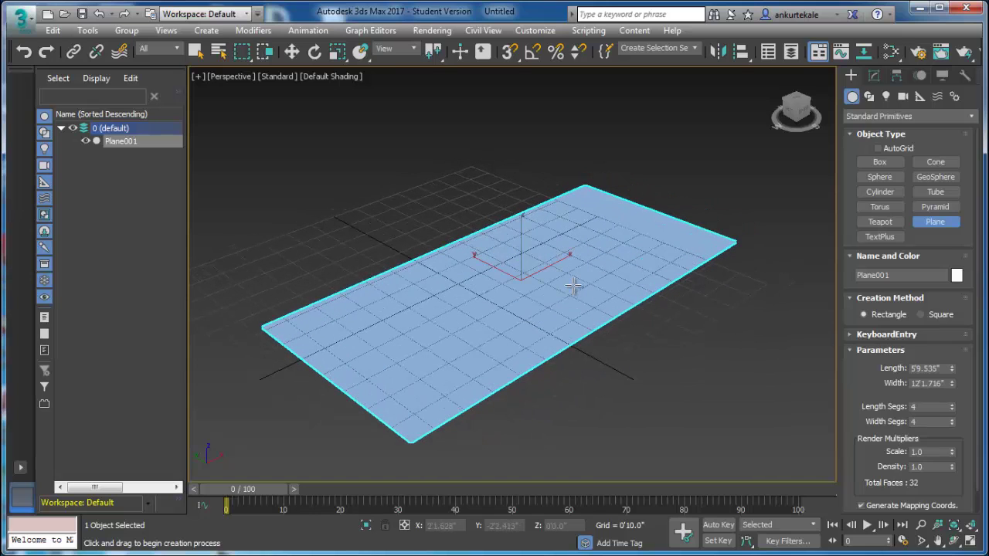
pyautogui.click(871, 76)
pyautogui.click(851, 76)
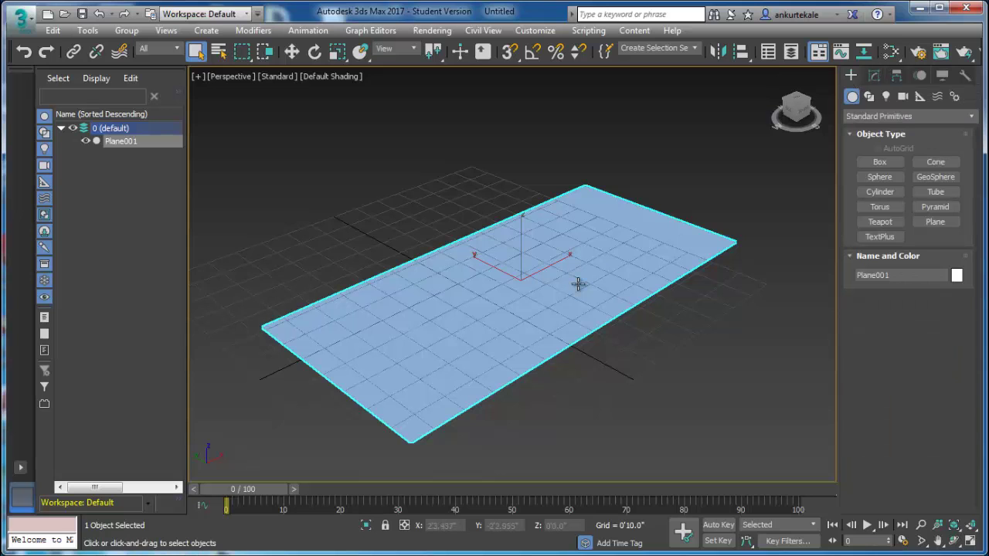
pyautogui.press('m')
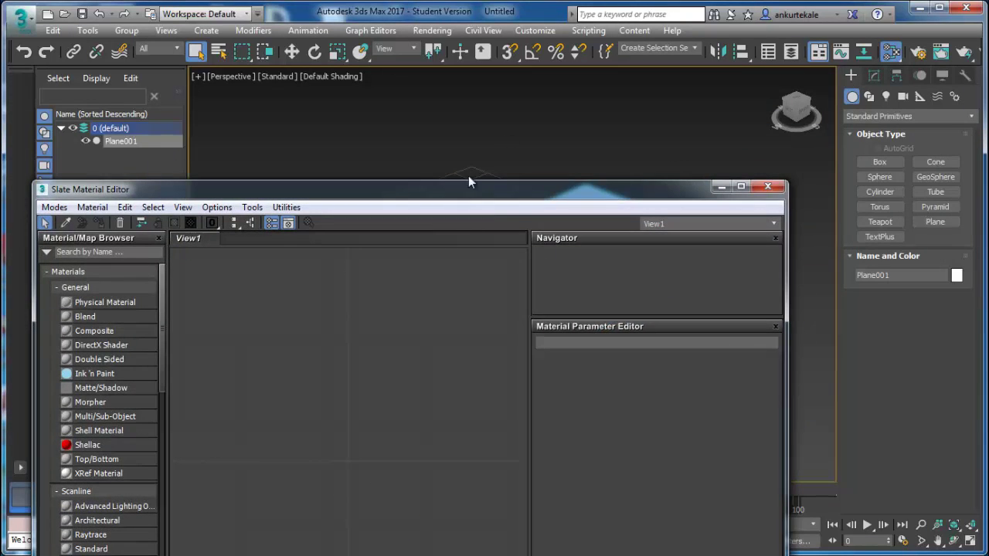
# Build a Standard material node with a Checker map wired into its Diffuse Color.
pyautogui.moveTo(469, 176); pyautogui.dragTo(538, 68)
pyautogui.moveTo(227, 205); pyautogui.dragTo(229, 282)
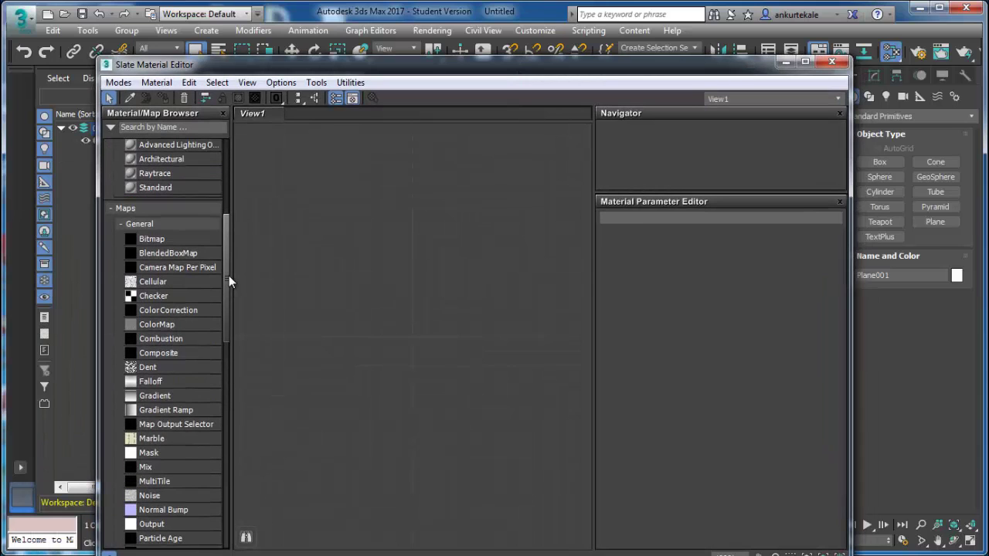
pyautogui.scroll(2, 228, 275)
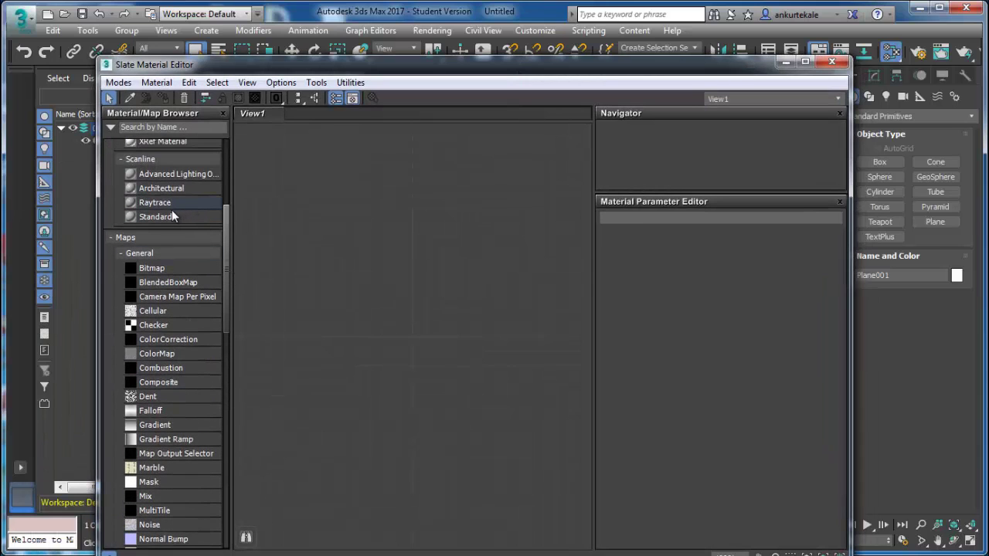
pyautogui.moveTo(171, 216)
pyautogui.mouseDown()
pyautogui.moveTo(445, 201)
pyautogui.moveTo(384, 241)
pyautogui.mouseUp()
pyautogui.click(180, 317)
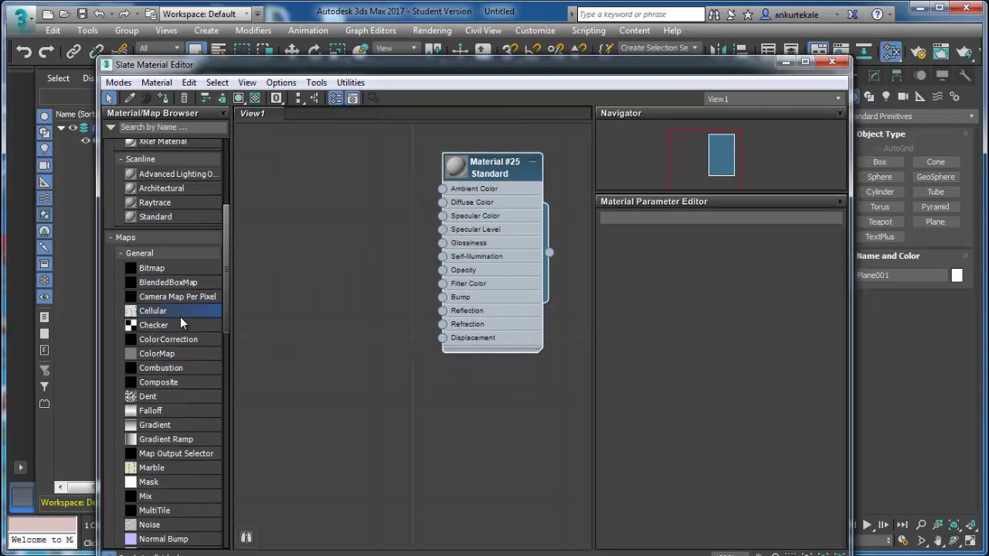
pyautogui.moveTo(174, 326); pyautogui.dragTo(274, 236)
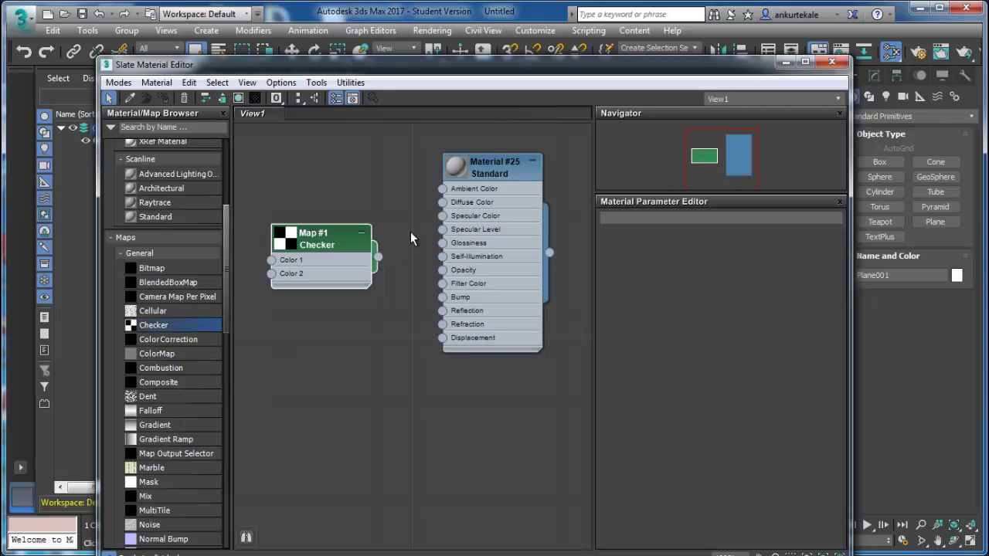
pyautogui.moveTo(378, 257); pyautogui.dragTo(442, 204)
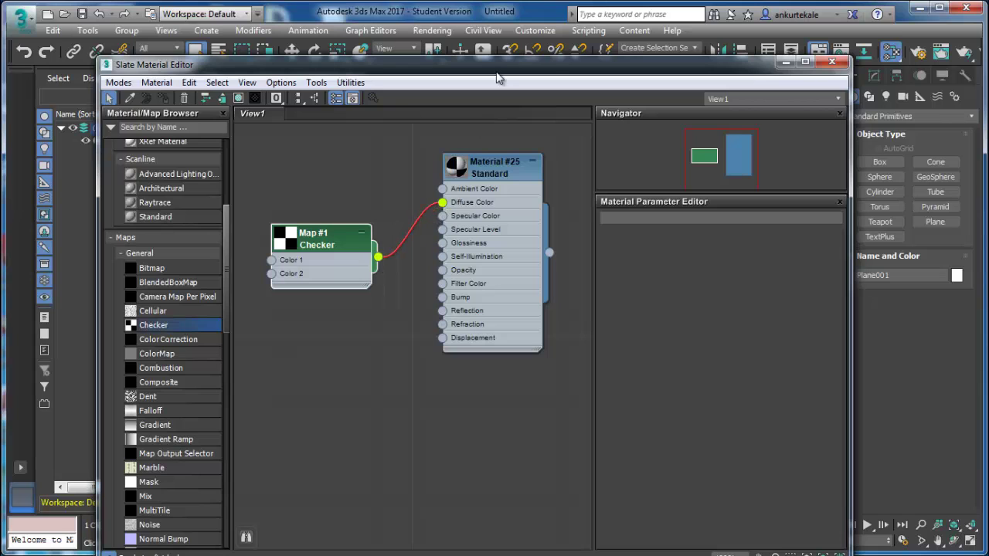
# Assign the checker material to Plane001 and show it shaded in the viewport.
pyautogui.moveTo(502, 65); pyautogui.dragTo(205, 230)
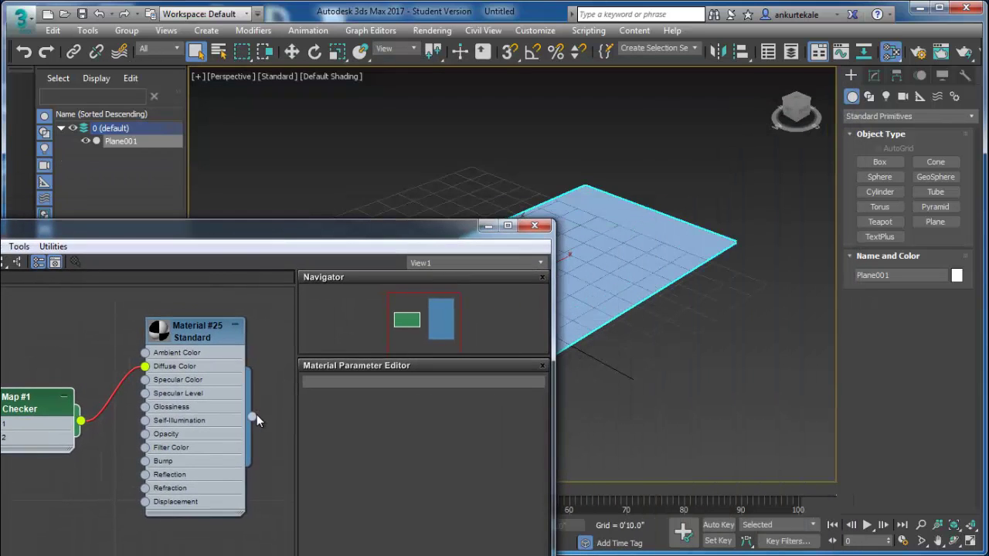
pyautogui.moveTo(252, 417); pyautogui.dragTo(594, 328)
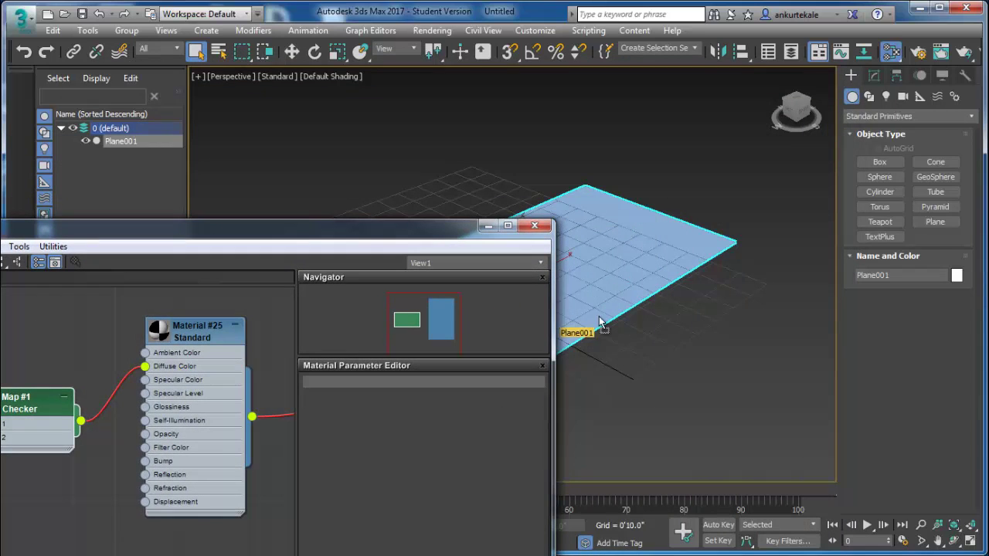
pyautogui.rightClick(214, 332)
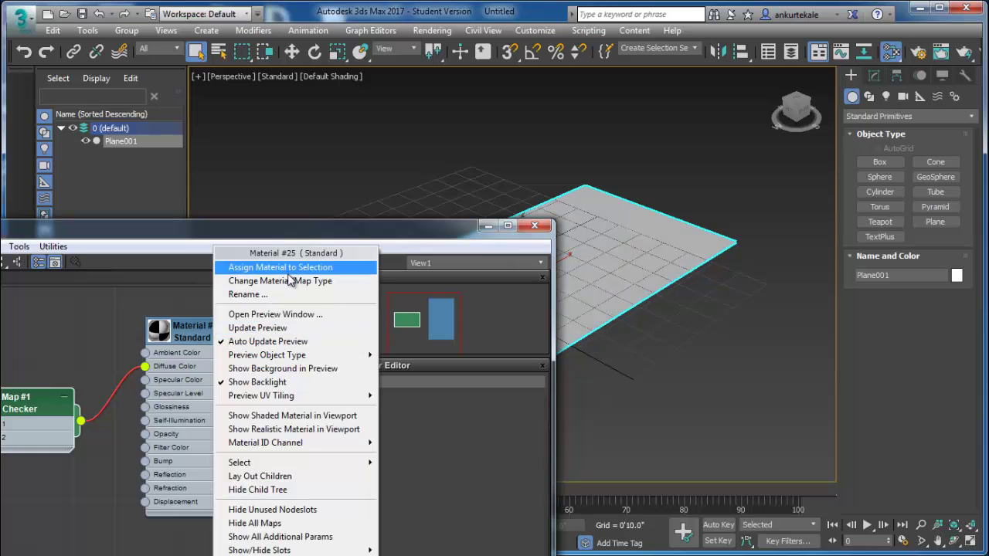
pyautogui.click(348, 415)
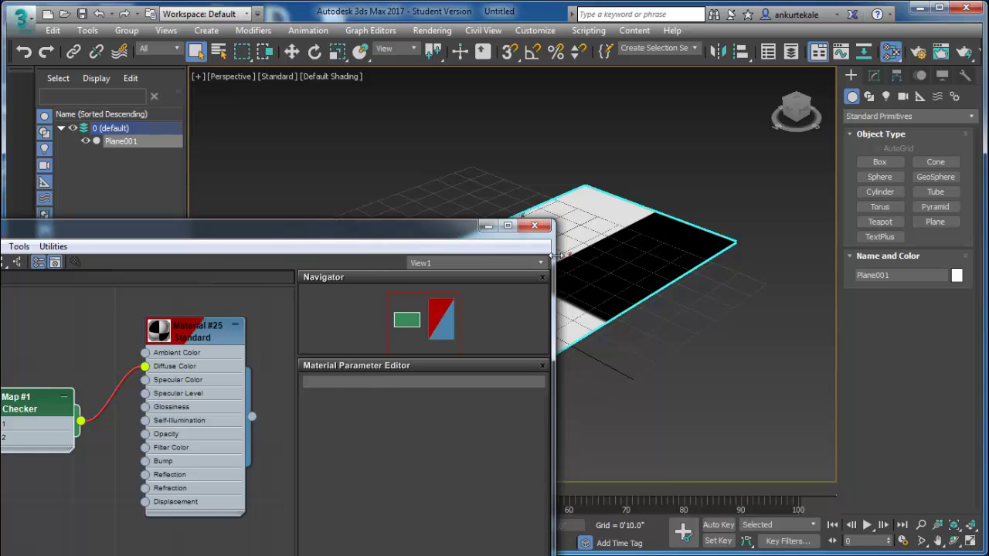
pyautogui.click(534, 225)
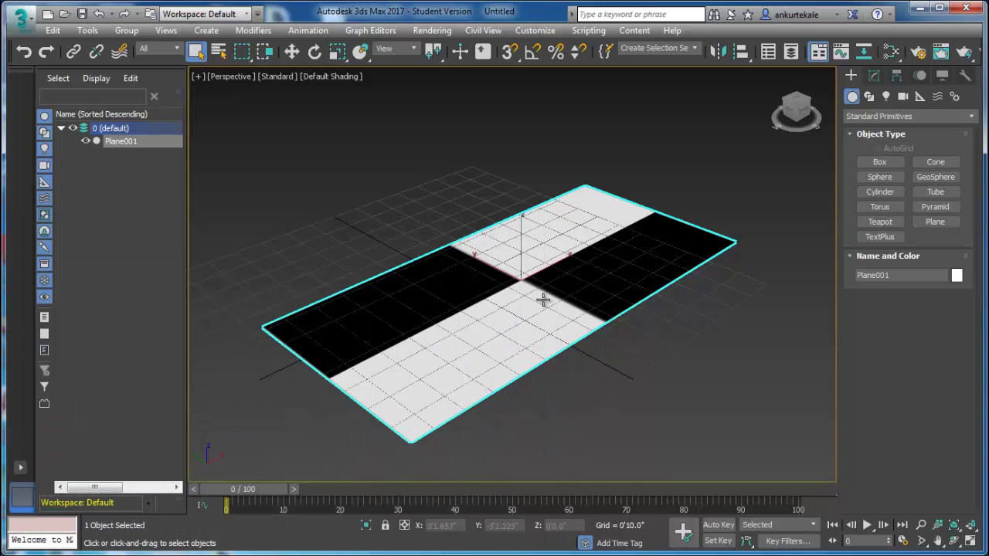
pyautogui.moveTo(544, 301)
pyautogui.keyDown('alt'); pyautogui.mouseDown(button='middle')
pyautogui.moveTo(525, 322)
pyautogui.moveTo(559, 391)
pyautogui.moveTo(534, 349)
pyautogui.moveTo(465, 353)
pyautogui.moveTo(487, 352)
pyautogui.mouseUp(button='middle'); pyautogui.keyUp('alt')
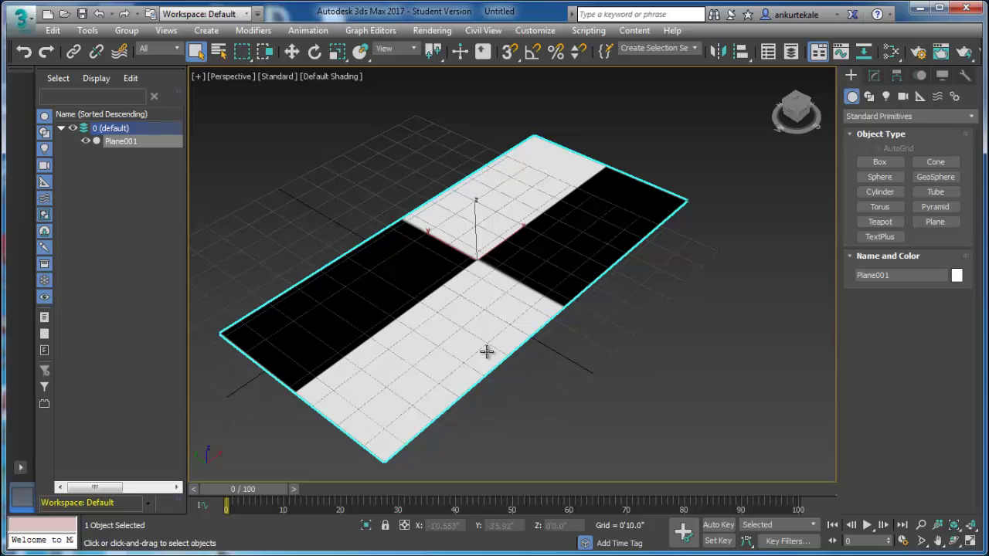
# Add a UVW Map modifier to Plane001 from the Modifier List.
pyautogui.click(874, 75)
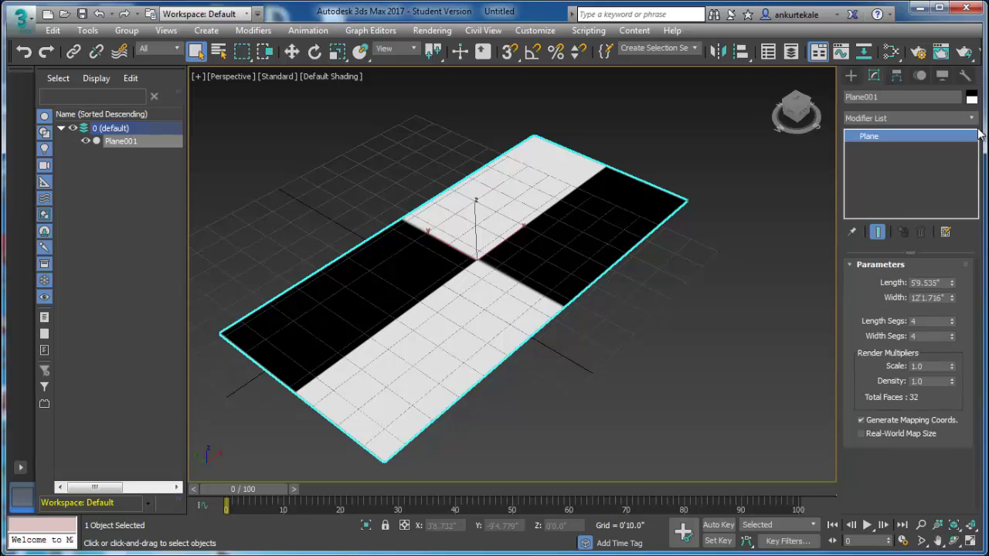
pyautogui.click(971, 118)
pyautogui.press('u')
pyautogui.press('u')
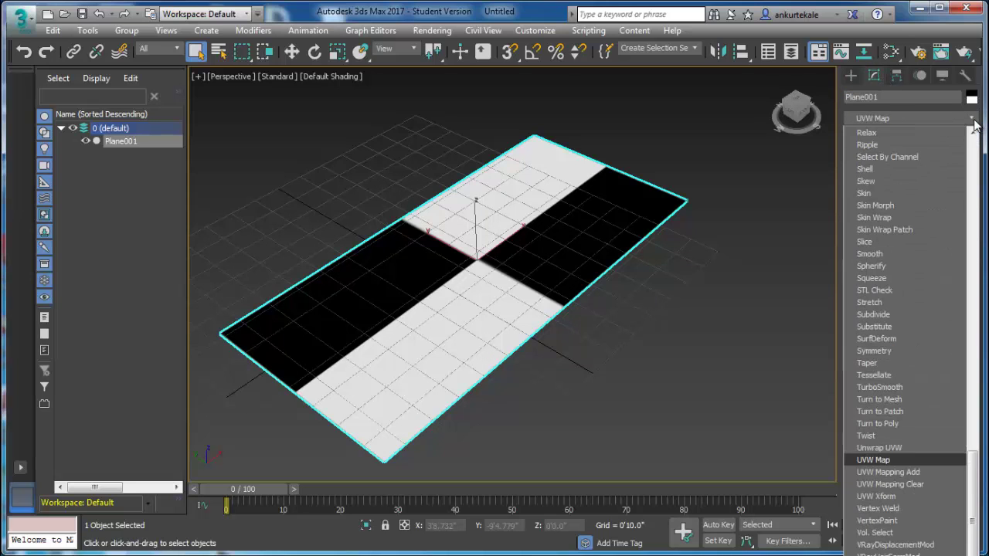
pyautogui.click(891, 459)
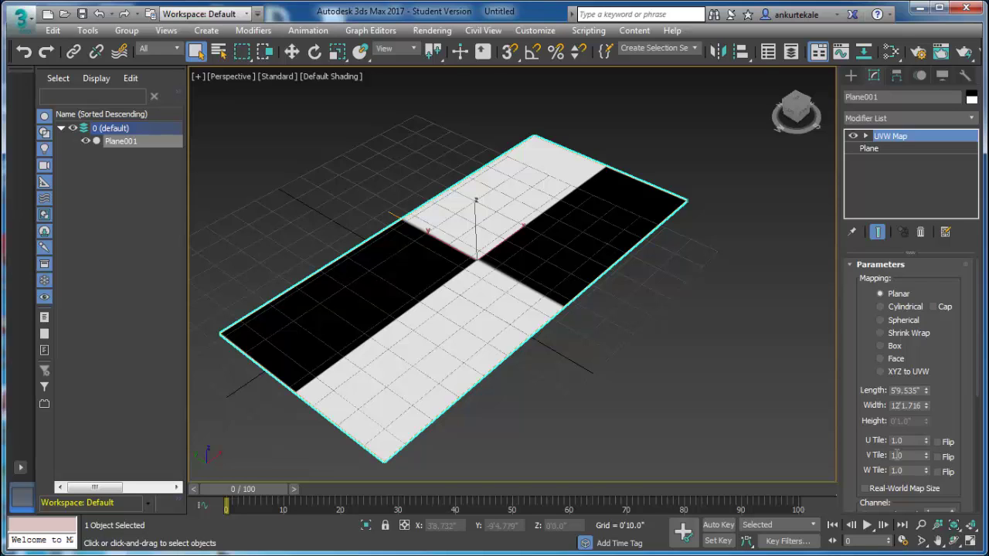
# Try Cylindrical mapping on the plane, then undo it to keep Planar.
pyautogui.moveTo(641, 297); pyautogui.dragTo(610, 270, button='middle')
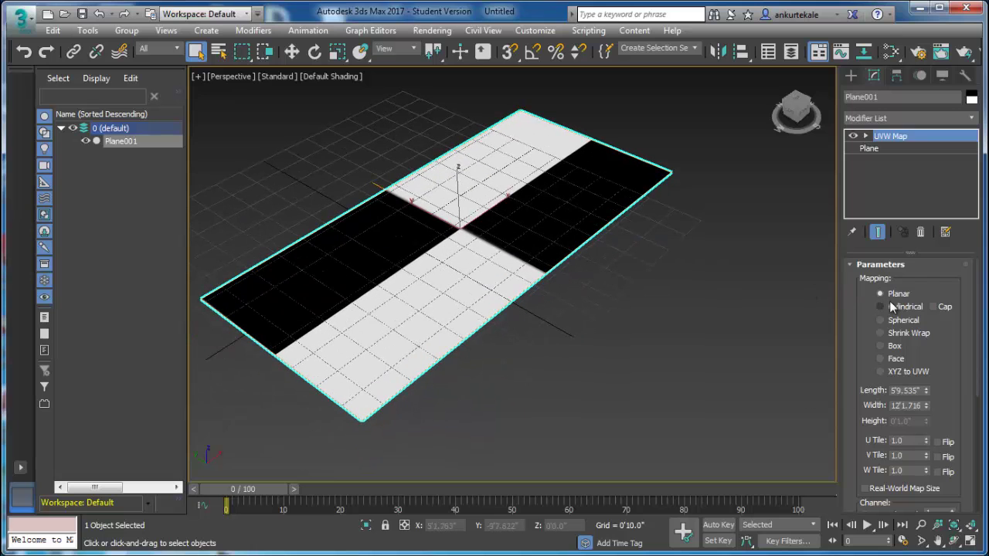
pyautogui.moveTo(658, 285); pyautogui.dragTo(599, 259, button='middle')
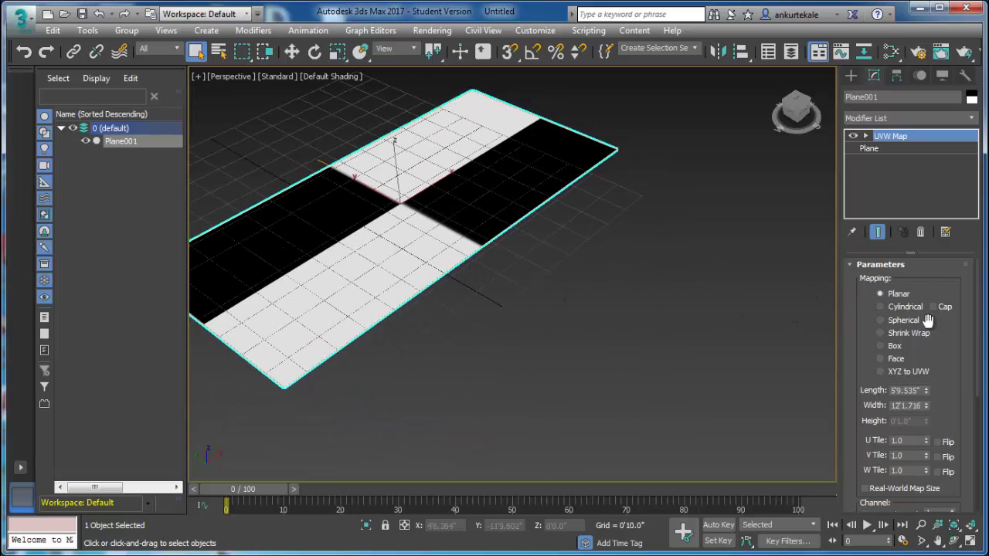
pyautogui.click(917, 313)
pyautogui.moveTo(653, 352); pyautogui.dragTo(679, 359, button='middle')
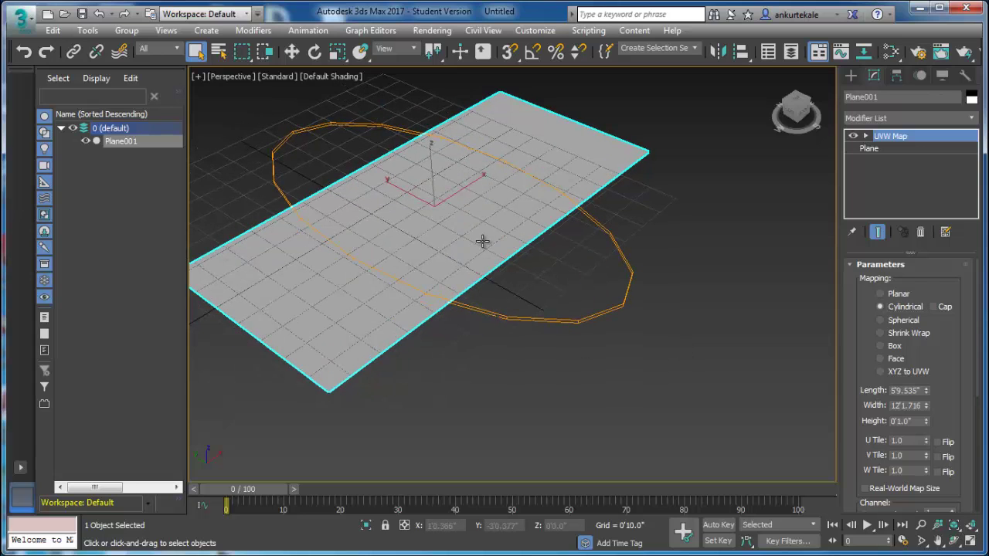
pyautogui.hotkey('ctrl', 'z')
pyautogui.scroll(-1, 495, 292)
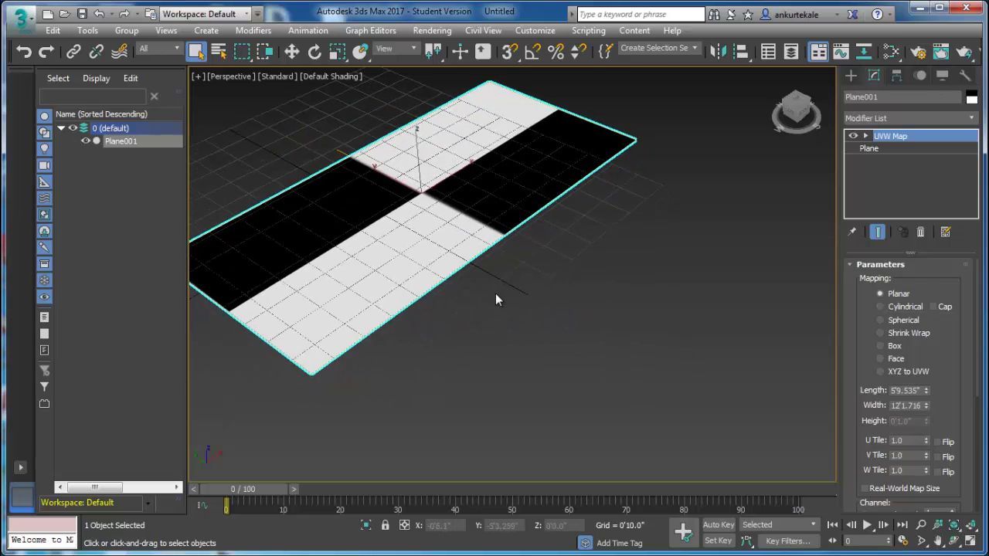
pyautogui.scroll(-4, 495, 293)
pyautogui.click(850, 75)
# Draw Sphere001 to the right of the checkered plane.
pyautogui.moveTo(654, 302); pyautogui.dragTo(643, 318, button='middle')
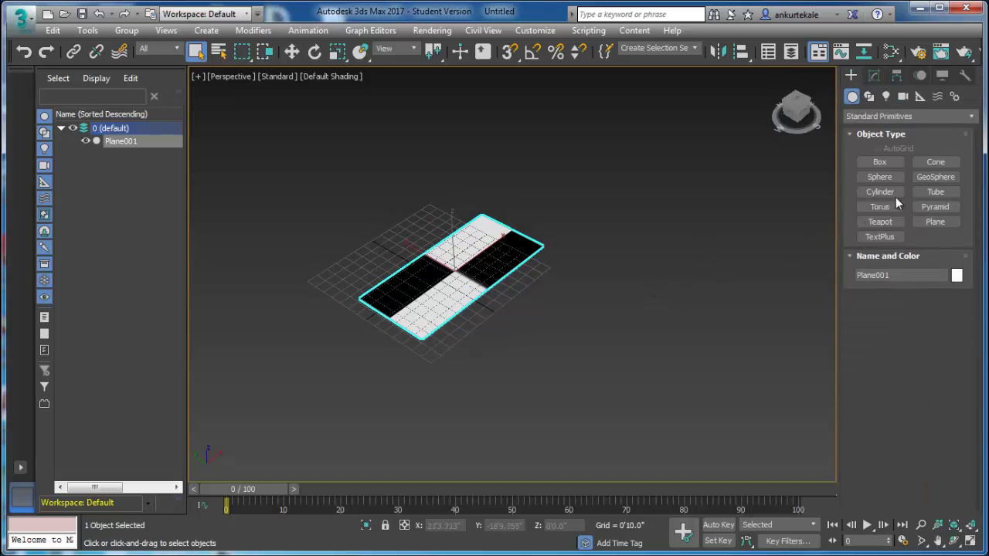
pyautogui.click(880, 177)
pyautogui.moveTo(625, 271); pyautogui.dragTo(642, 317)
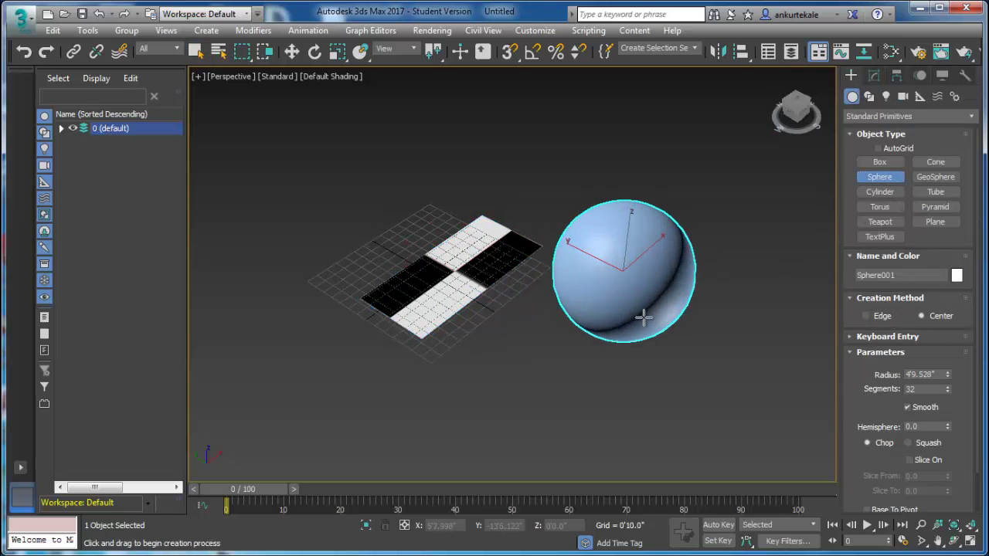
# Draw a tall Cylinder001 in front of the sphere and reopen the material editor.
pyautogui.click(869, 192)
pyautogui.moveTo(523, 379); pyautogui.dragTo(557, 377)
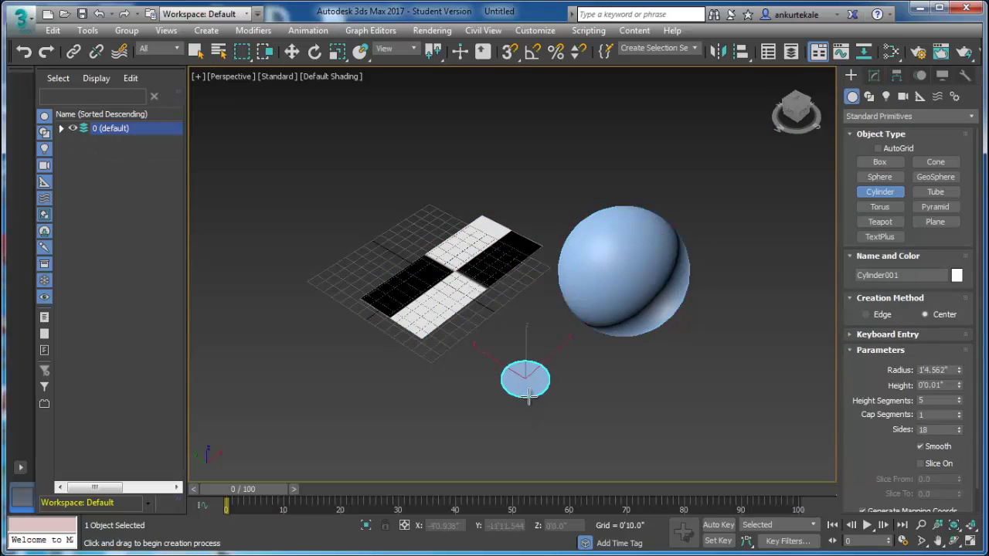
pyautogui.click(533, 221)
pyautogui.moveTo(528, 344); pyautogui.dragTo(523, 354, button='middle')
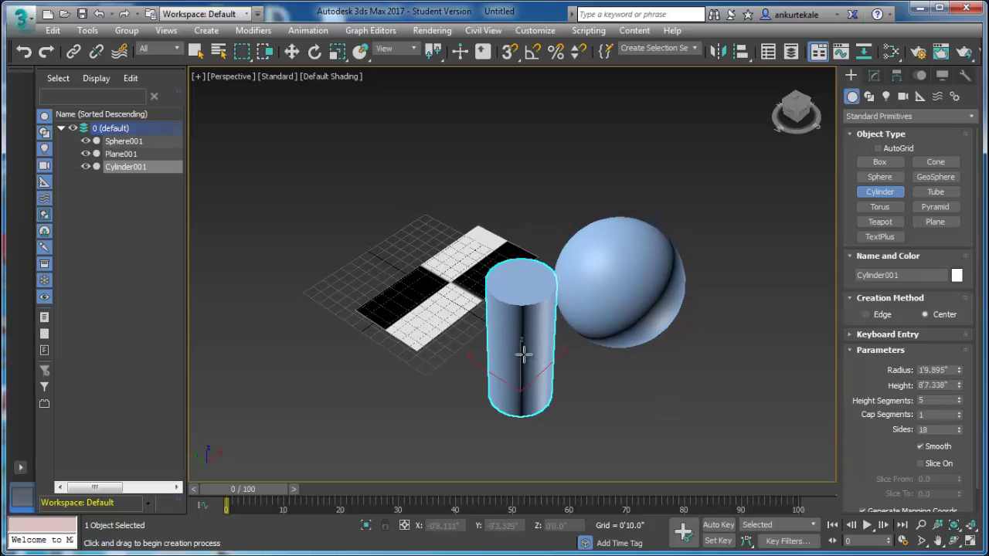
pyautogui.press('m')
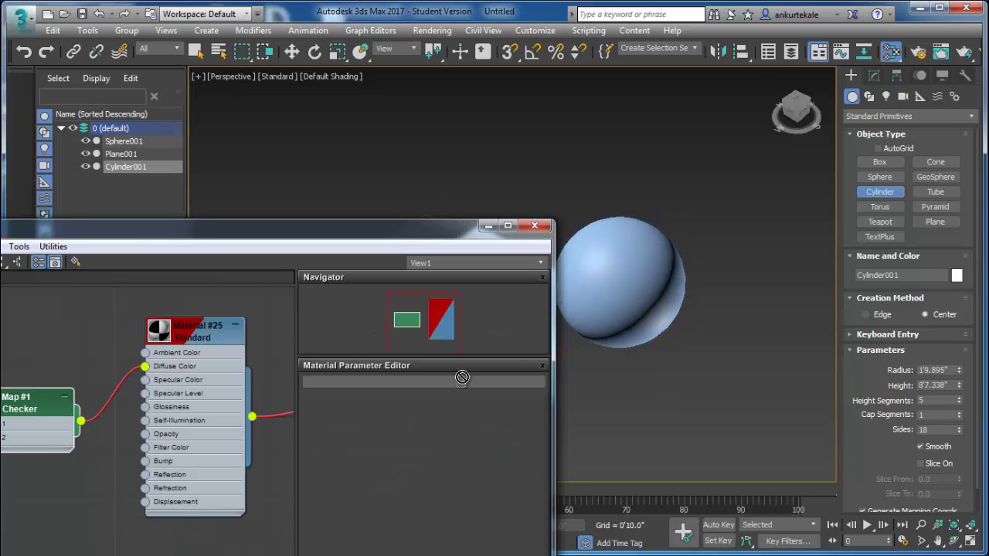
# Apply the checker material to Sphere001 and Cylinder001, close the editor, and orbit to inspect.
pyautogui.moveTo(461, 377); pyautogui.dragTo(601, 292)
pyautogui.moveTo(454, 231); pyautogui.dragTo(253, 198)
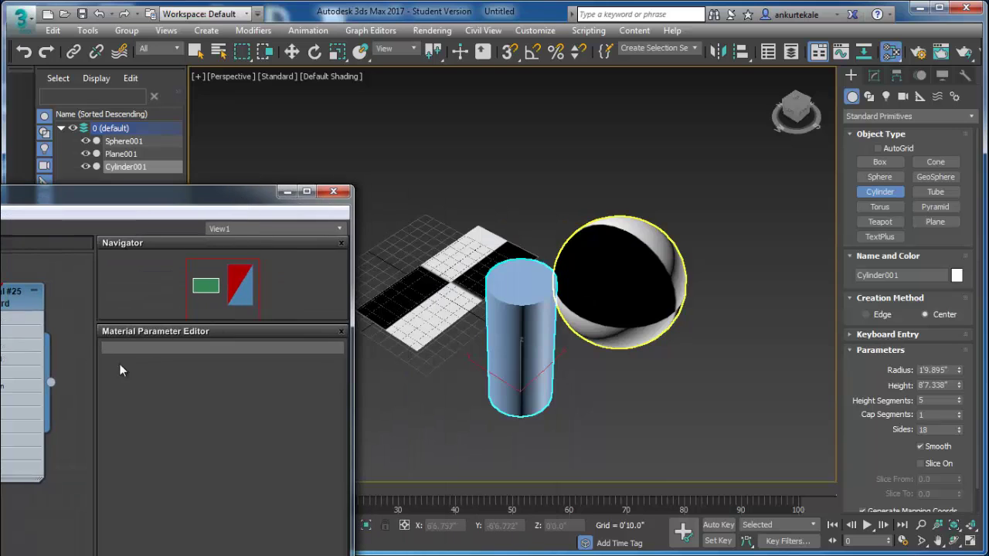
pyautogui.moveTo(50, 381); pyautogui.dragTo(507, 332)
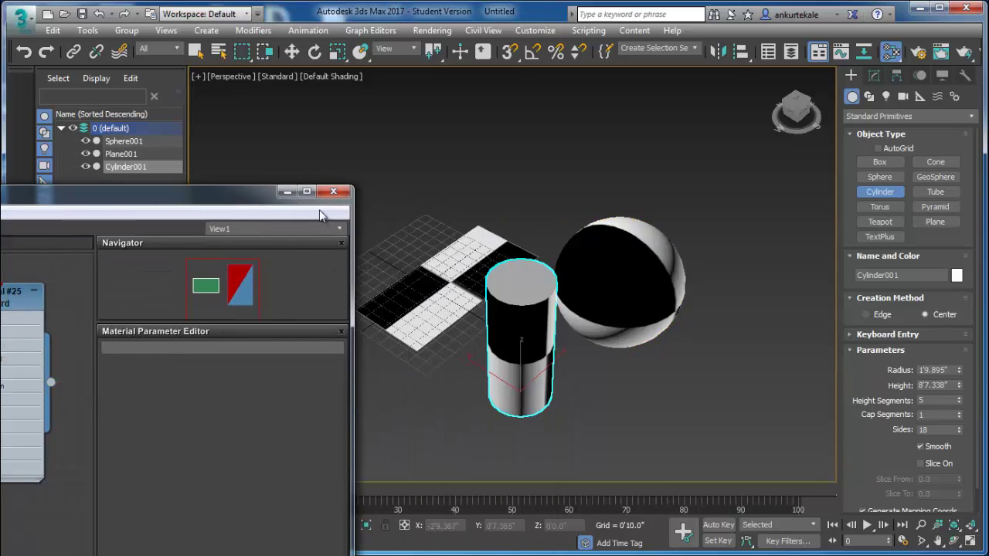
pyautogui.click(287, 191)
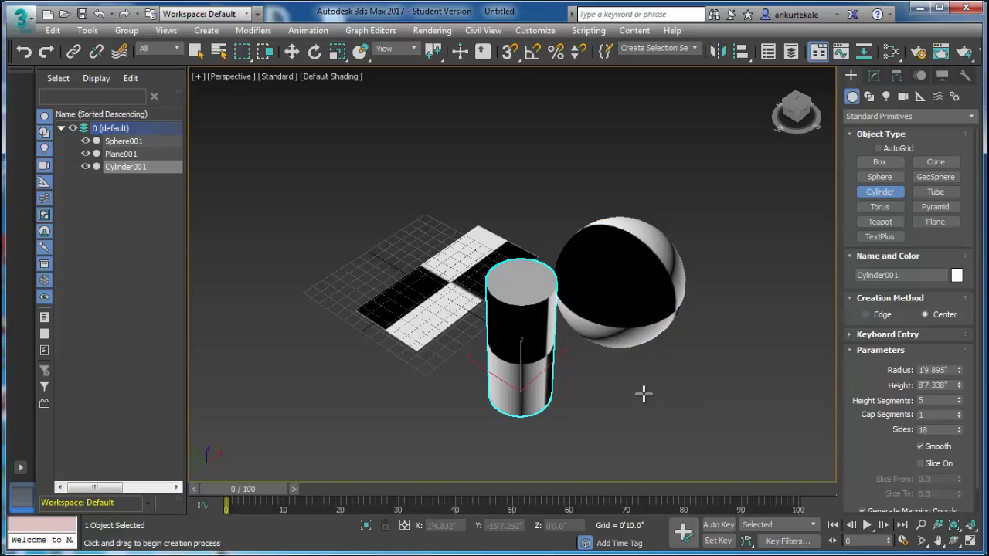
pyautogui.moveTo(642, 394)
pyautogui.keyDown('alt'); pyautogui.mouseDown(button='middle')
pyautogui.moveTo(559, 335)
pyautogui.moveTo(685, 338)
pyautogui.moveTo(614, 376)
pyautogui.mouseUp(button='middle'); pyautogui.keyUp('alt')
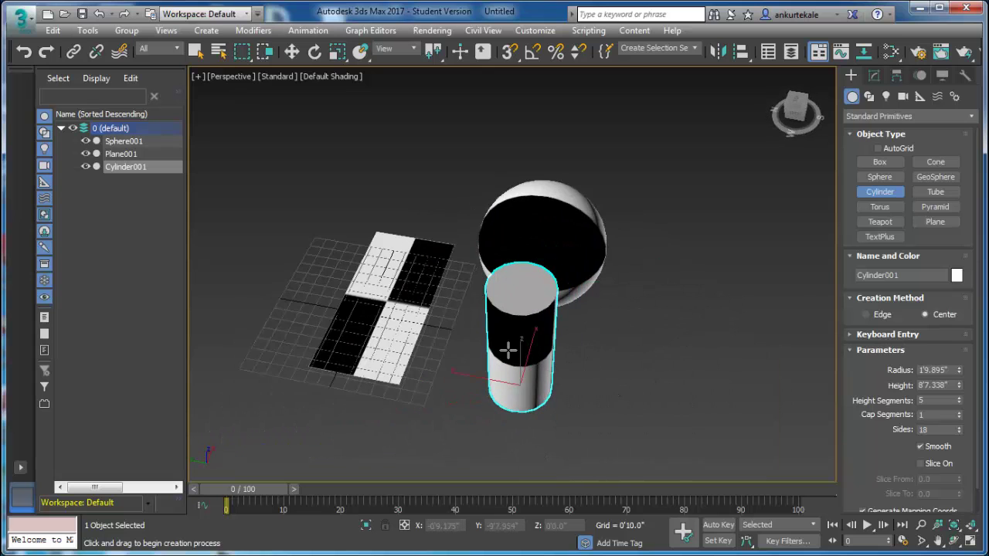
pyautogui.moveTo(507, 350)
pyautogui.keyDown('alt'); pyautogui.mouseDown(button='middle')
pyautogui.moveTo(470, 327)
pyautogui.moveTo(503, 327)
pyautogui.moveTo(512, 294)
pyautogui.mouseUp(button='middle'); pyautogui.keyUp('alt')
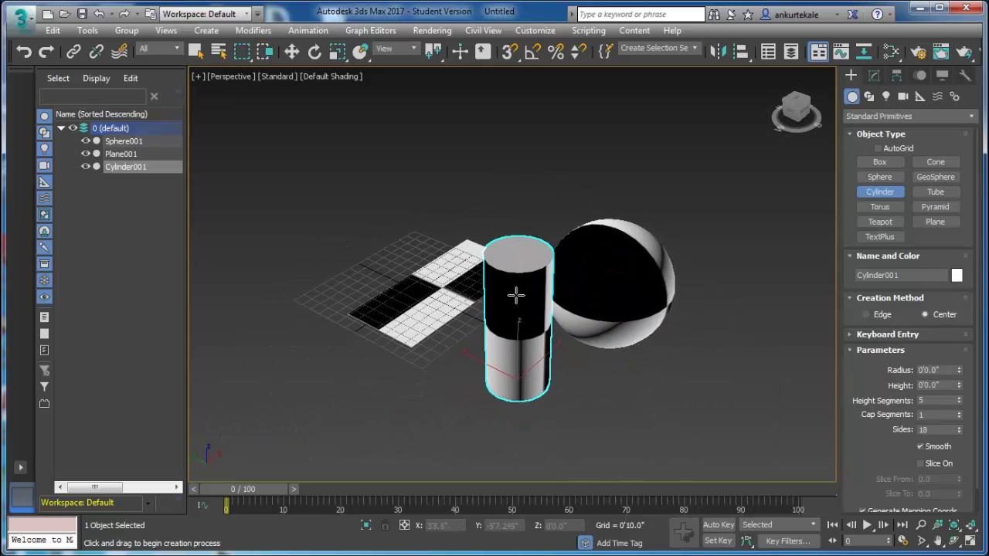
# Add a UVW Map modifier to Cylinder001 and orbit to check its checker pattern.
pyautogui.click(874, 76)
pyautogui.click(971, 117)
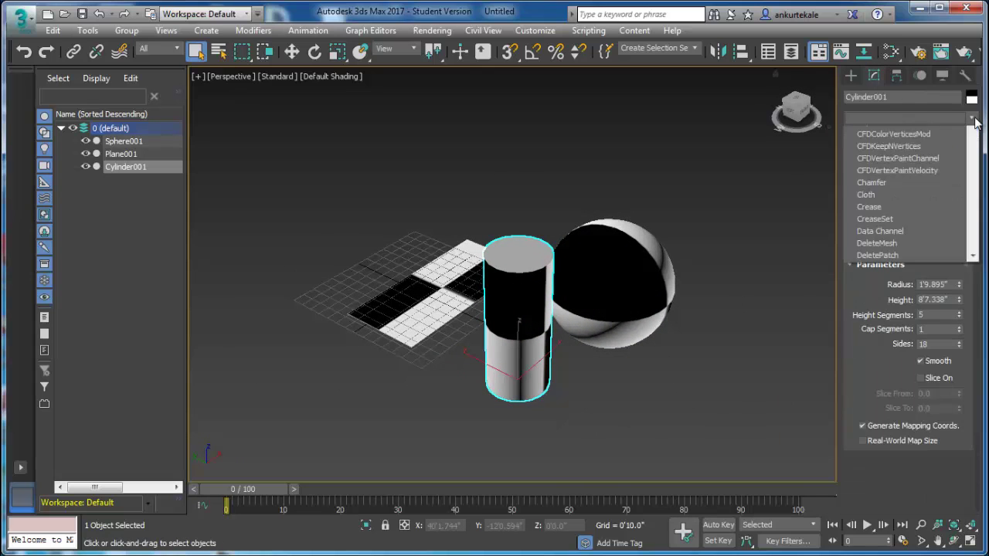
pyautogui.write('u')
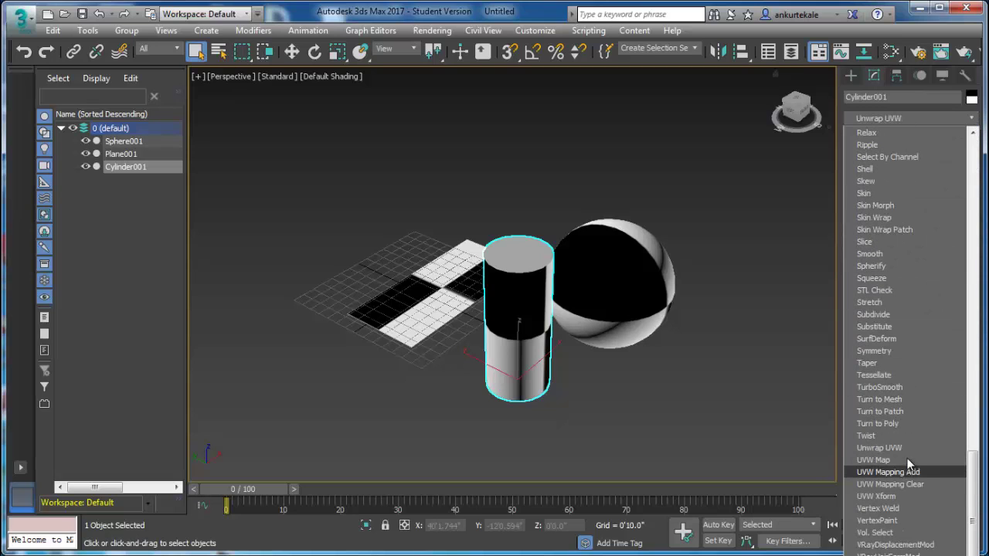
pyautogui.click(880, 460)
pyautogui.scroll(2, 548, 368)
pyautogui.scroll(3, 579, 301)
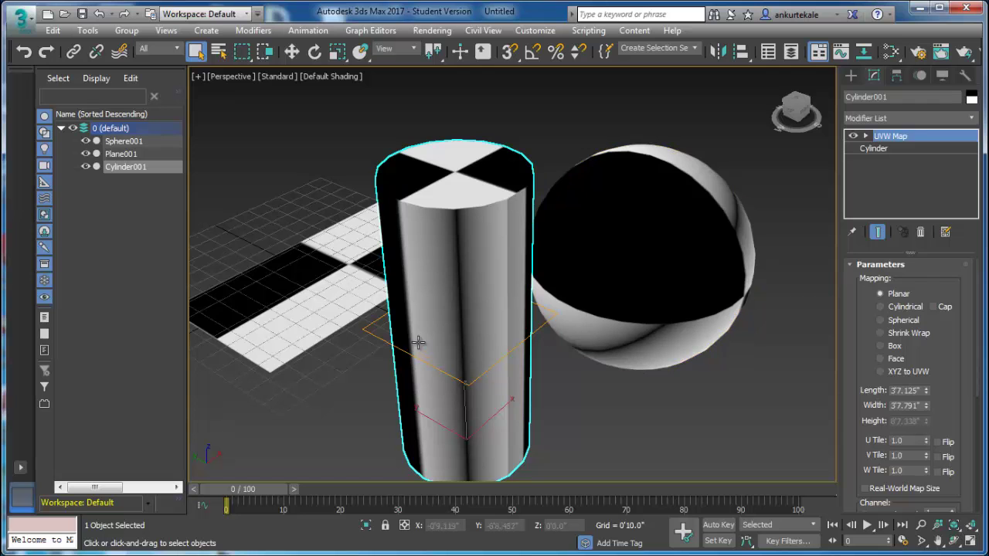
pyautogui.moveTo(559, 242)
pyautogui.keyDown('alt'); pyautogui.mouseDown(button='middle')
pyautogui.moveTo(467, 294)
pyautogui.moveTo(476, 353)
pyautogui.mouseUp(button='middle'); pyautogui.keyUp('alt')
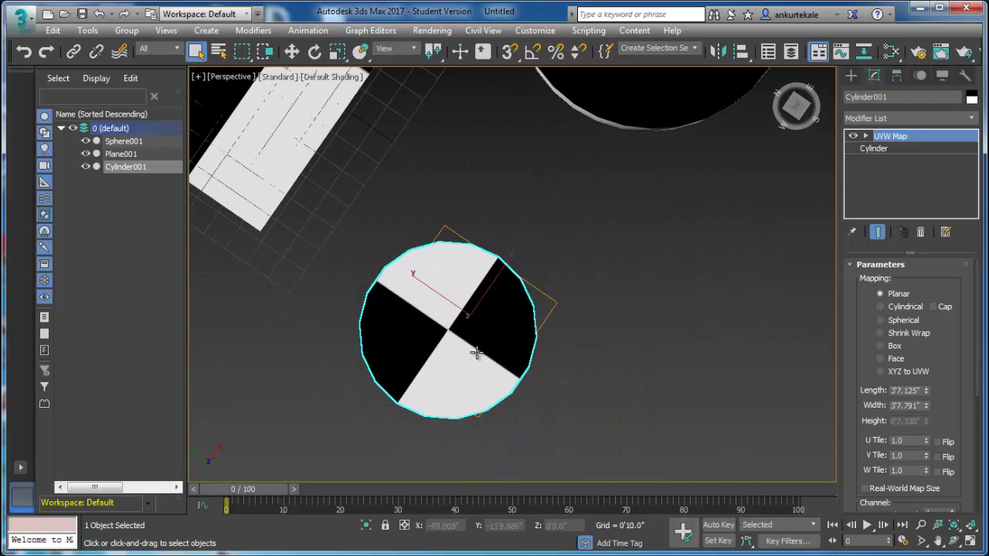
pyautogui.keyDown('alt'); pyautogui.moveTo(476, 353); pyautogui.dragTo(501, 280, button='middle'); pyautogui.keyUp('alt')
pyautogui.moveTo(560, 317)
pyautogui.keyDown('alt'); pyautogui.mouseDown(button='middle')
pyautogui.moveTo(449, 264)
pyautogui.moveTo(512, 165)
pyautogui.moveTo(530, 98)
pyautogui.moveTo(490, 240)
pyautogui.moveTo(559, 281)
pyautogui.moveTo(602, 275)
pyautogui.moveTo(452, 293)
pyautogui.moveTo(649, 318)
pyautogui.mouseUp(button='middle'); pyautogui.keyUp('alt')
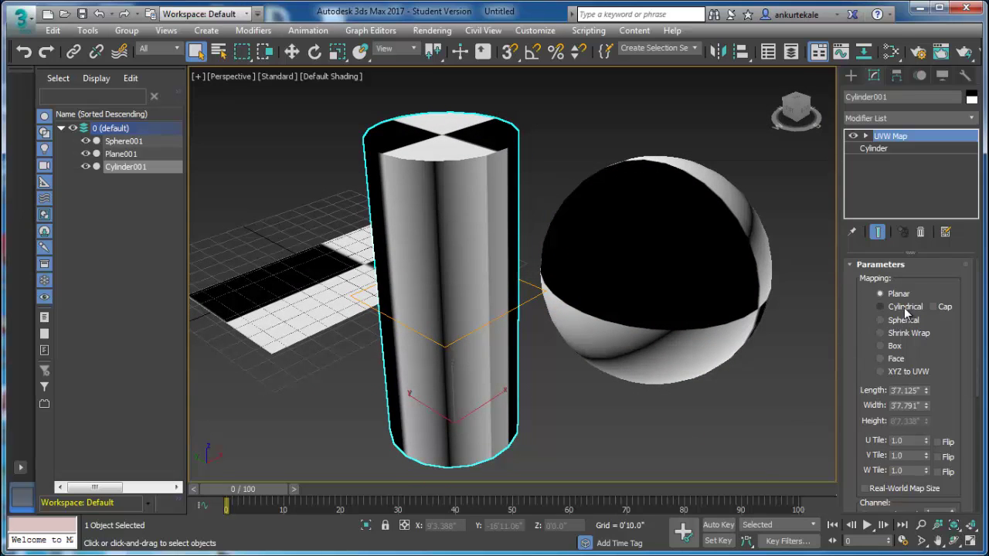
# Switch the cylinder's mapping to Cylindrical with Cap enabled.
pyautogui.click(881, 307)
pyautogui.moveTo(454, 355)
pyautogui.keyDown('alt'); pyautogui.mouseDown(button='middle')
pyautogui.moveTo(456, 234)
pyautogui.moveTo(457, 355)
pyautogui.moveTo(506, 309)
pyautogui.moveTo(516, 414)
pyautogui.mouseUp(button='middle'); pyautogui.keyUp('alt')
pyautogui.click(934, 307)
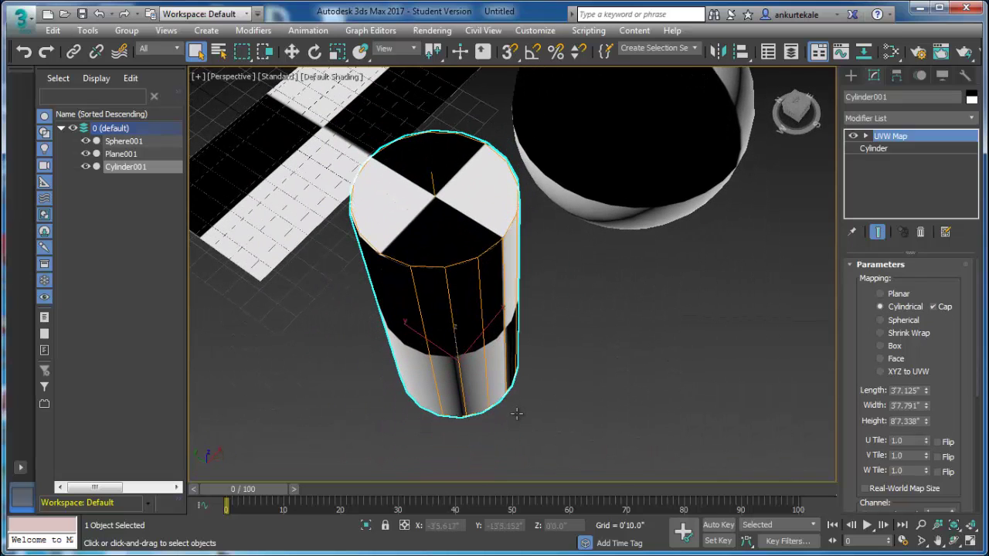
pyautogui.moveTo(513, 412)
pyautogui.keyDown('alt'); pyautogui.mouseDown(button='middle')
pyautogui.moveTo(474, 386)
pyautogui.moveTo(482, 405)
pyautogui.mouseUp(button='middle'); pyautogui.keyUp('alt')
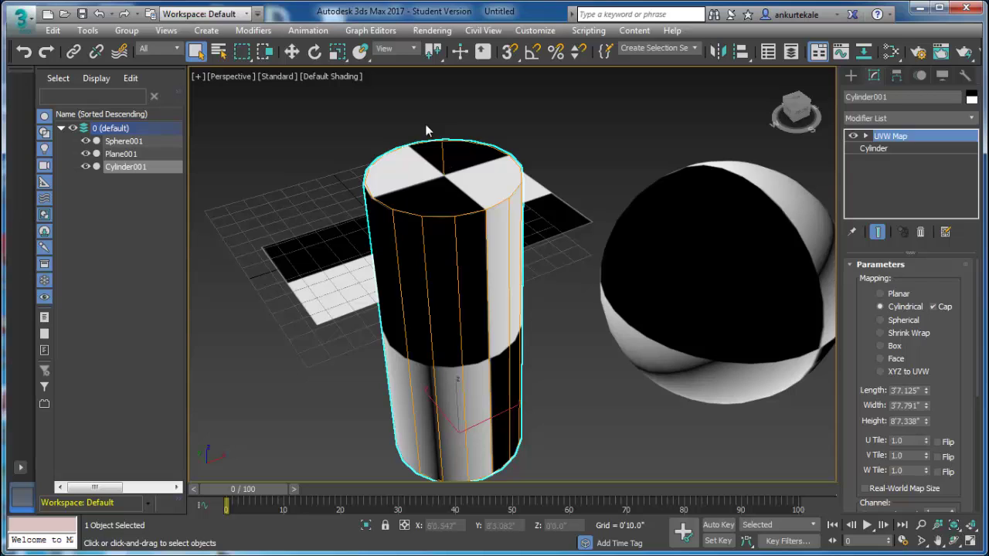
pyautogui.moveTo(422, 185); pyautogui.dragTo(391, 236, button='middle')
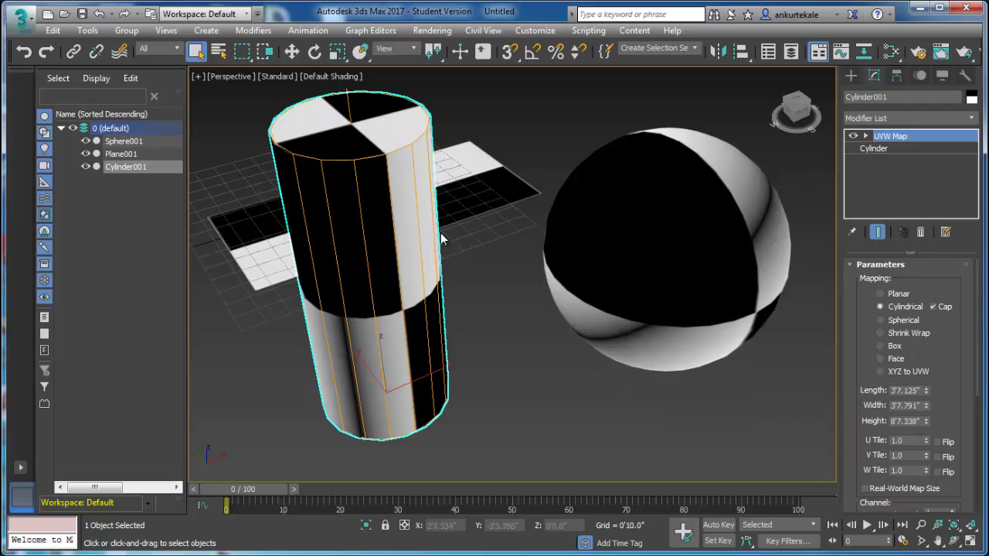
pyautogui.click(656, 228)
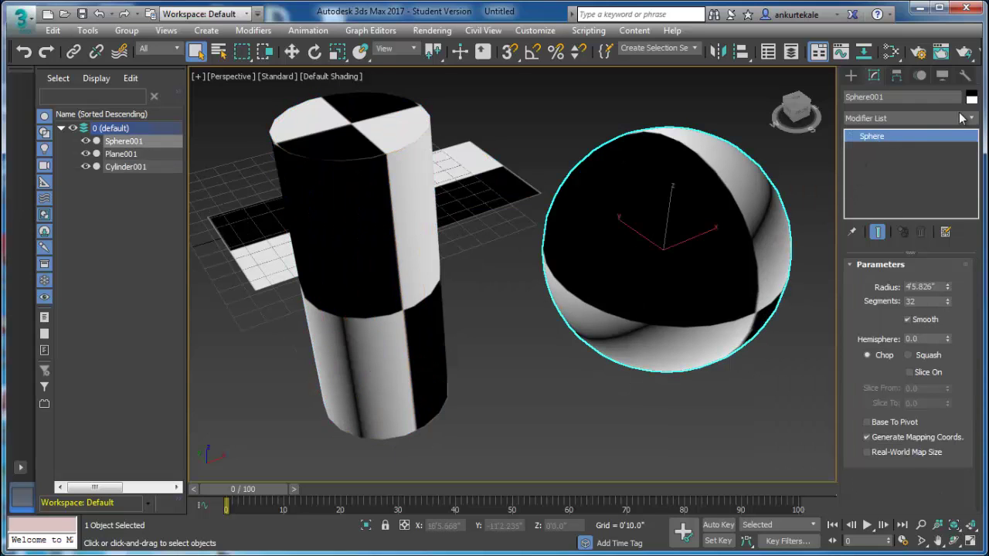
# Add a UVW Map modifier to Sphere001 and set its mapping to Spherical.
pyautogui.click(972, 118)
pyautogui.press('u')
pyautogui.press('v')
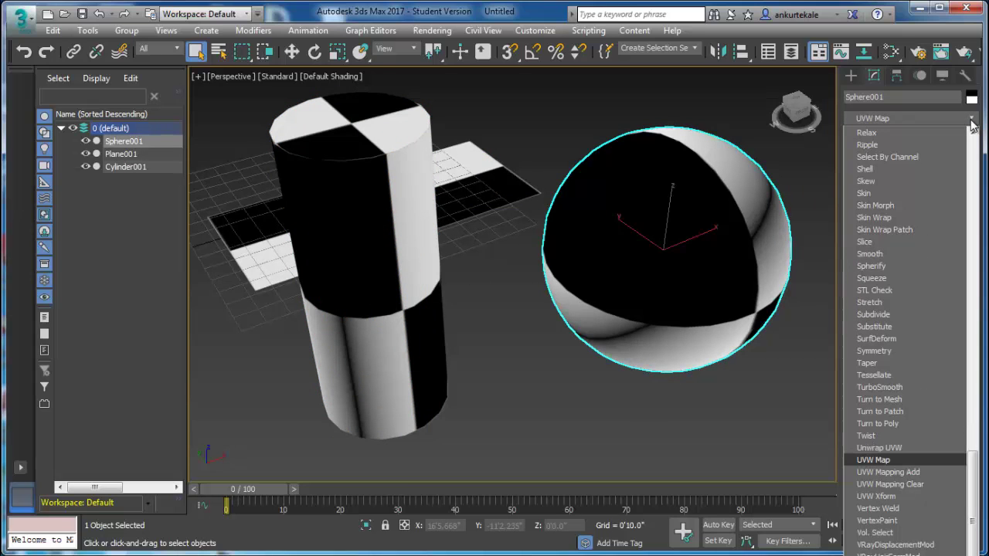
pyautogui.click(900, 462)
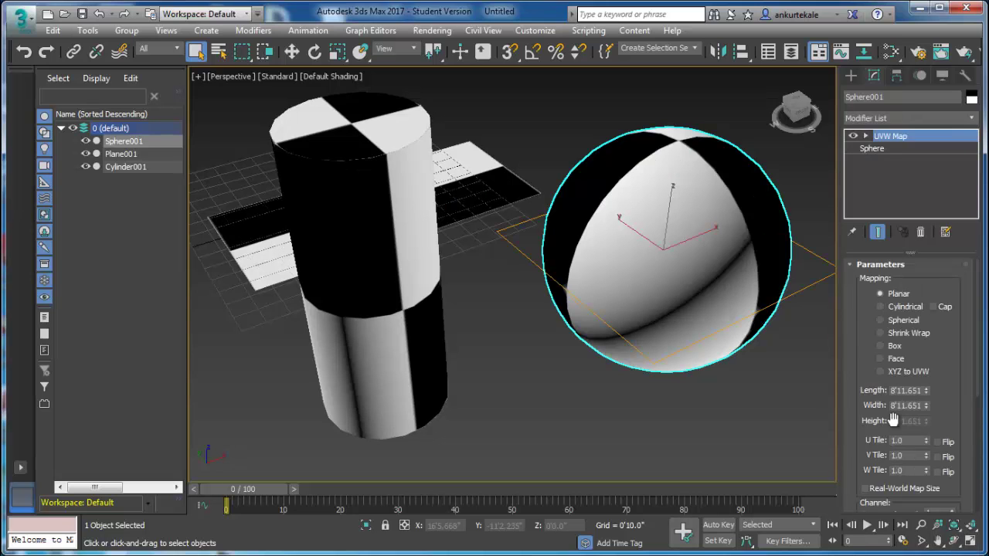
pyautogui.click(896, 321)
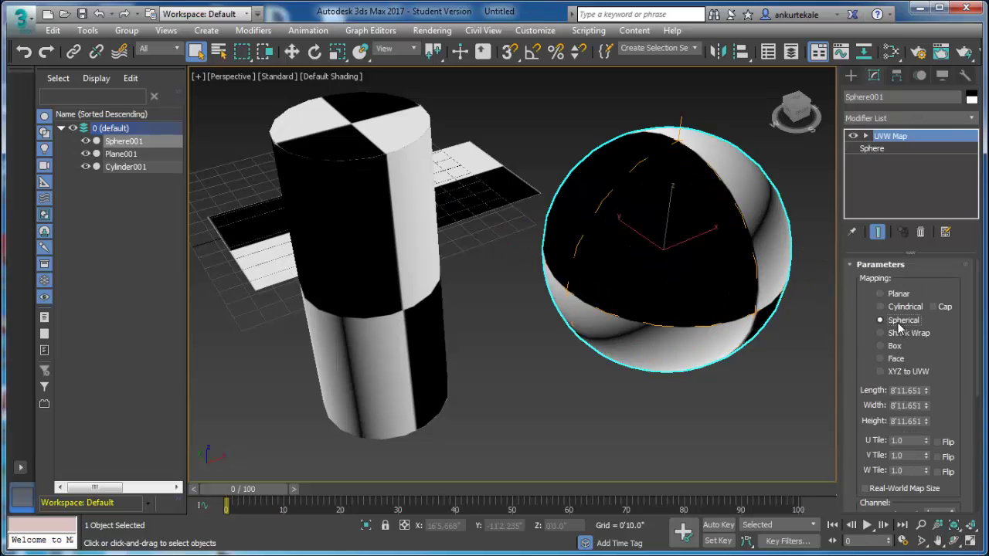
pyautogui.moveTo(672, 335)
pyautogui.keyDown('alt'); pyautogui.mouseDown(button='middle')
pyautogui.moveTo(629, 331)
pyautogui.moveTo(628, 346)
pyautogui.moveTo(767, 367)
pyautogui.mouseUp(button='middle'); pyautogui.keyUp('alt')
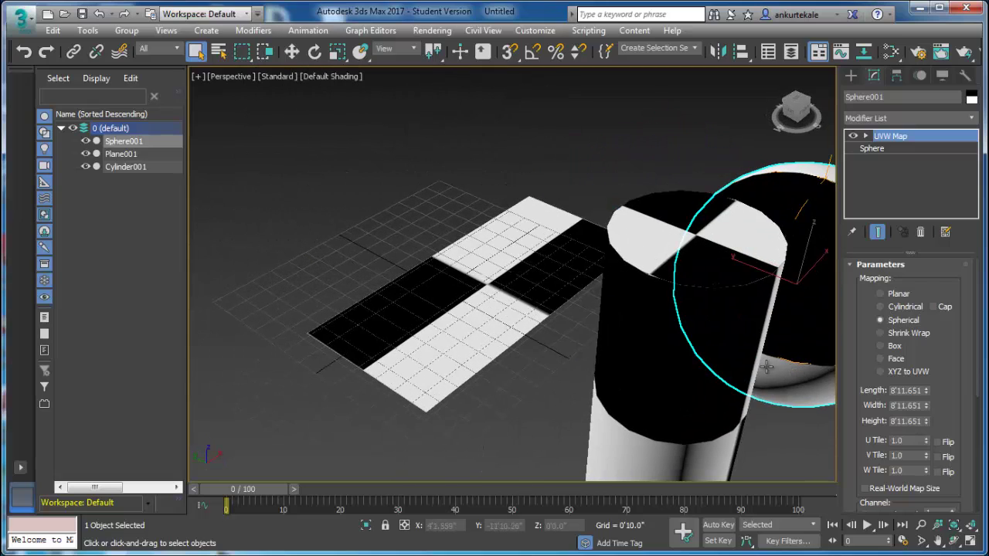
pyautogui.click(532, 313)
pyautogui.moveTo(612, 333)
pyautogui.keyDown('alt'); pyautogui.mouseDown(button='middle')
pyautogui.moveTo(614, 350)
pyautogui.moveTo(507, 343)
pyautogui.moveTo(568, 346)
pyautogui.mouseUp(button='middle'); pyautogui.keyUp('alt')
pyautogui.scroll(3, 536, 335)
pyautogui.press('m')
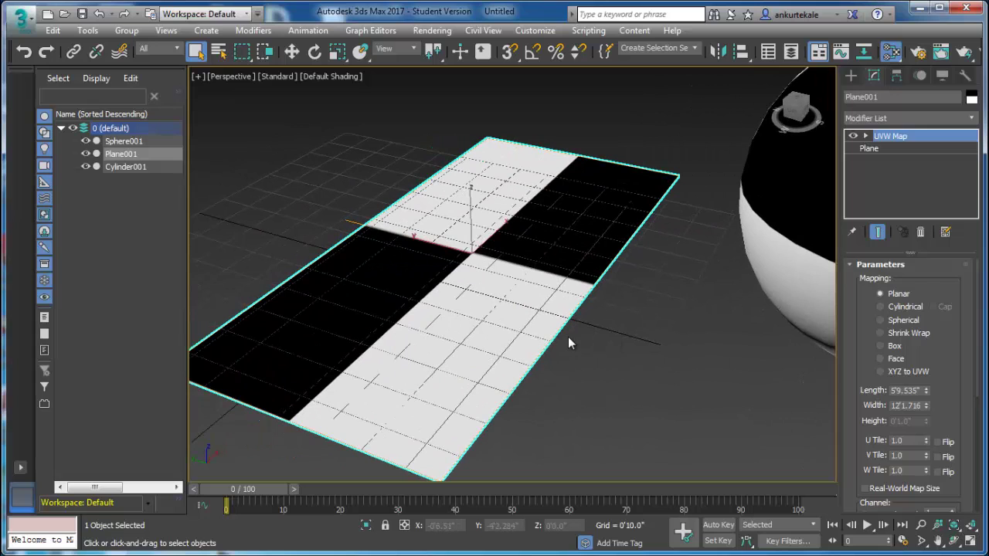
pyautogui.moveTo(259, 174)
pyautogui.mouseDown()
pyautogui.moveTo(423, 154)
pyautogui.moveTo(541, 78)
pyautogui.mouseUp()
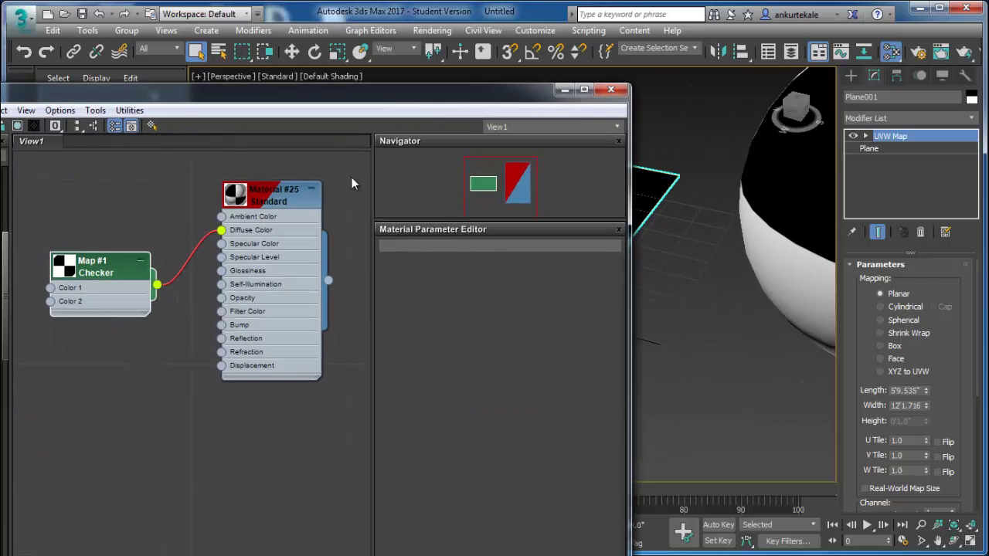
pyautogui.doubleClick(122, 270)
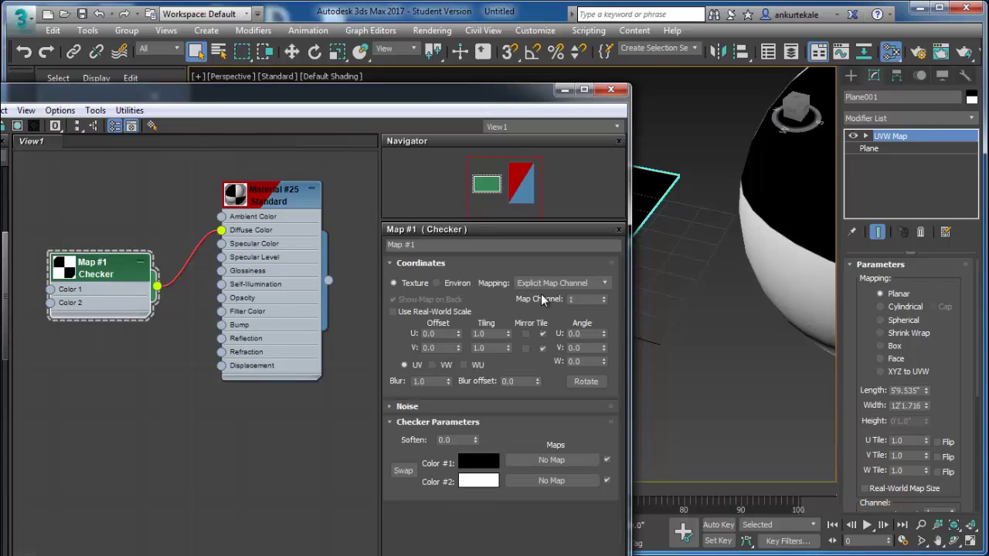
pyautogui.doubleClick(490, 334)
pyautogui.doubleClick(488, 348)
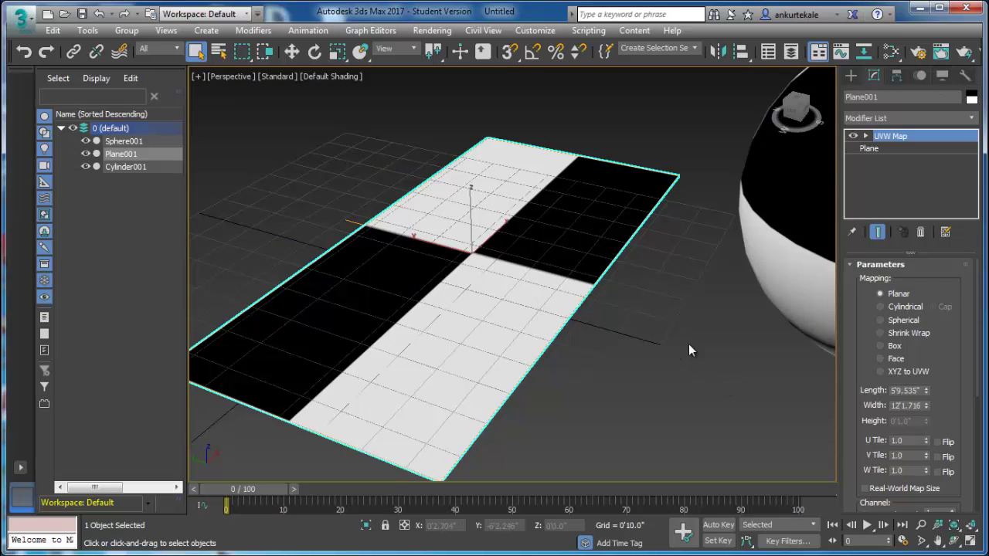
# Set the plane's U and V Tile to 2.0, shrinking Length to 3'4.33" and Width to 4'1.543".
pyautogui.keyDown('alt'); pyautogui.moveTo(689, 343); pyautogui.dragTo(673, 320, button='middle'); pyautogui.keyUp('alt')
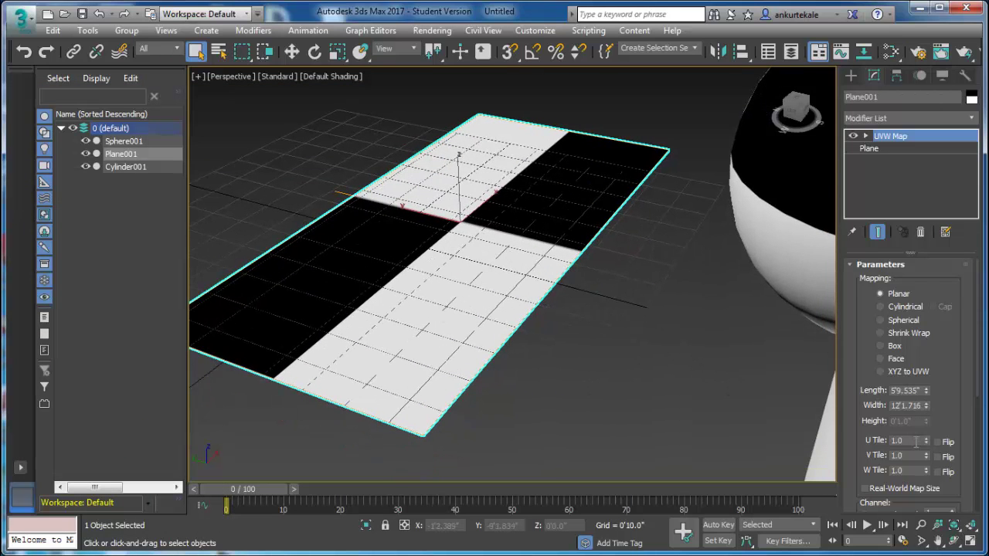
pyautogui.write('2')
pyautogui.press('Tab')
pyautogui.write('2')
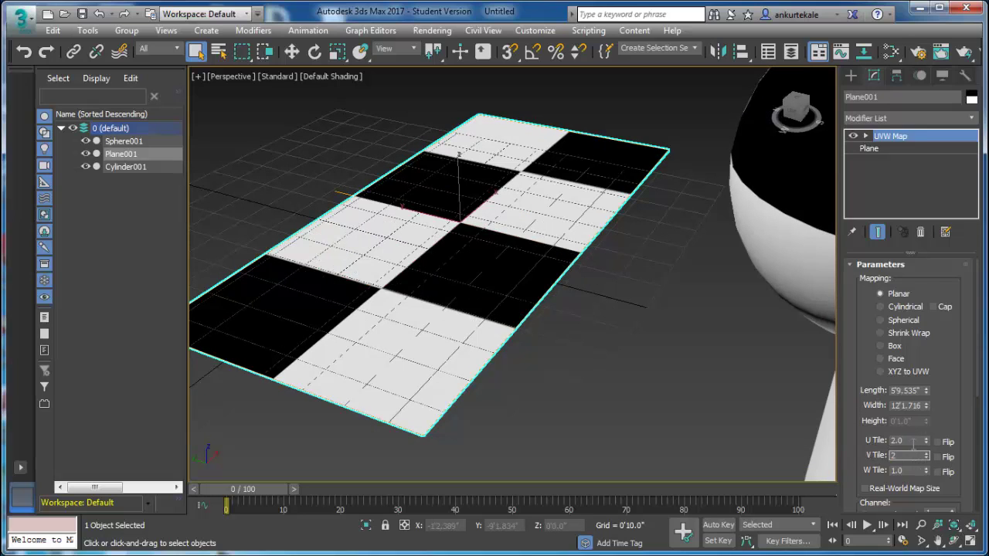
pyautogui.hotkey('shift', 'Tab')
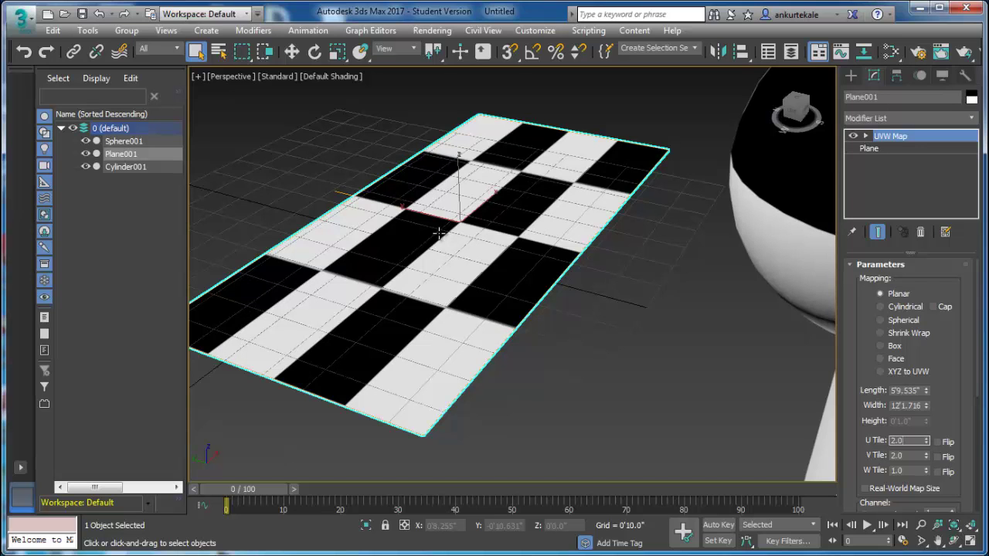
pyautogui.keyDown('alt'); pyautogui.moveTo(438, 232); pyautogui.dragTo(472, 224, button='middle'); pyautogui.keyUp('alt')
pyautogui.moveTo(925, 390)
pyautogui.mouseDown()
pyautogui.moveTo(927, 468)
pyautogui.moveTo(928, 456)
pyautogui.mouseUp()
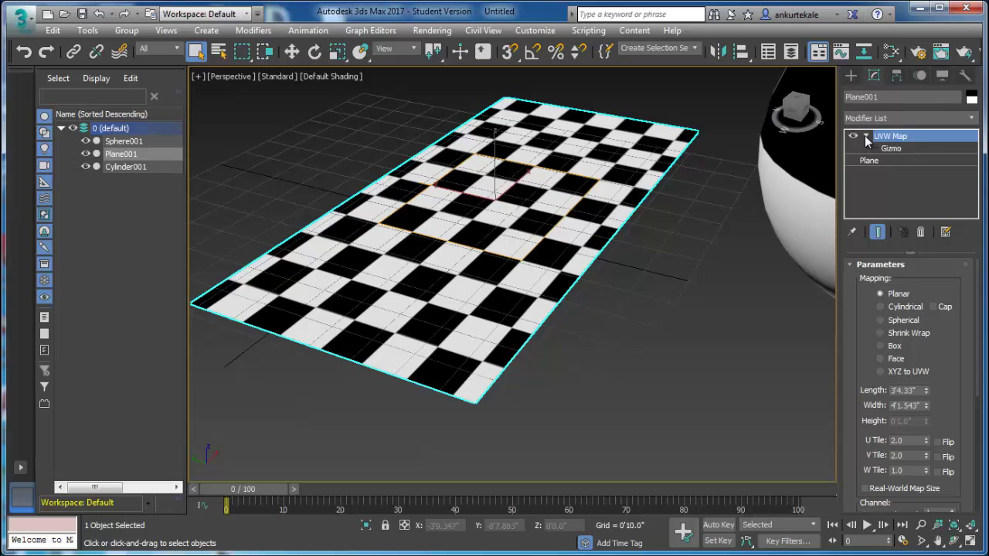
# Scale down the plane's UVW Map gizmo for denser checkers, then begin a plane in a new scene.
pyautogui.click(889, 148)
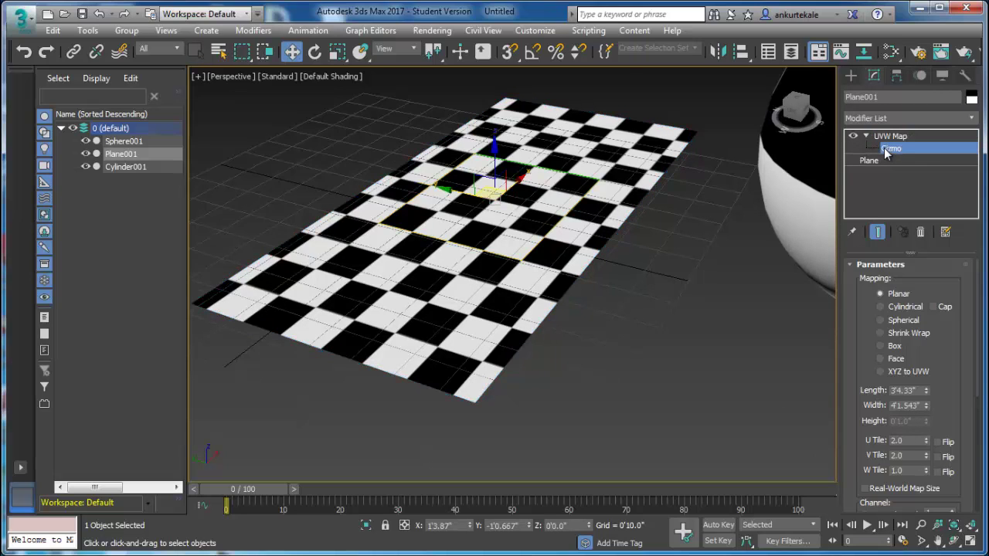
pyautogui.click(344, 52)
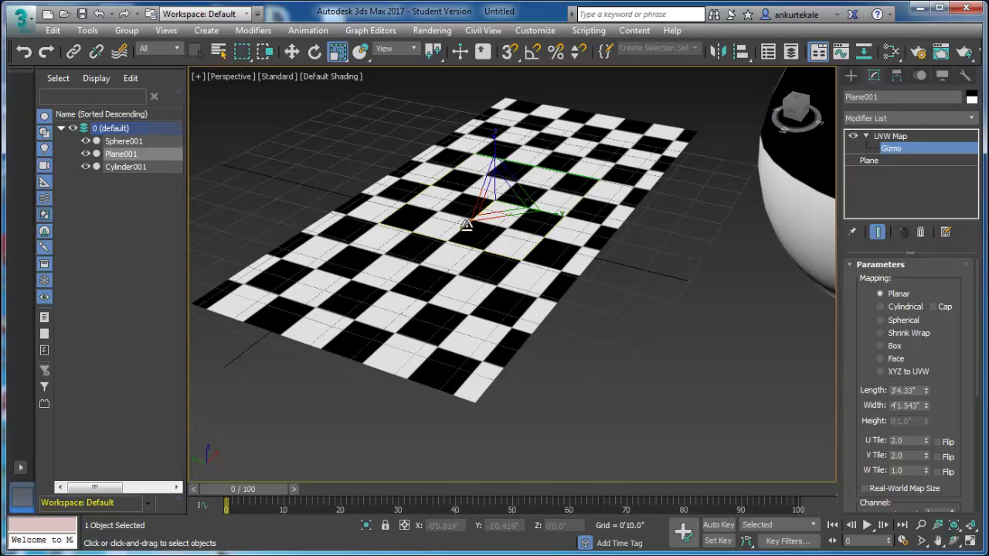
pyautogui.moveTo(467, 225)
pyautogui.mouseDown()
pyautogui.moveTo(546, 217)
pyautogui.moveTo(658, 260)
pyautogui.mouseUp()
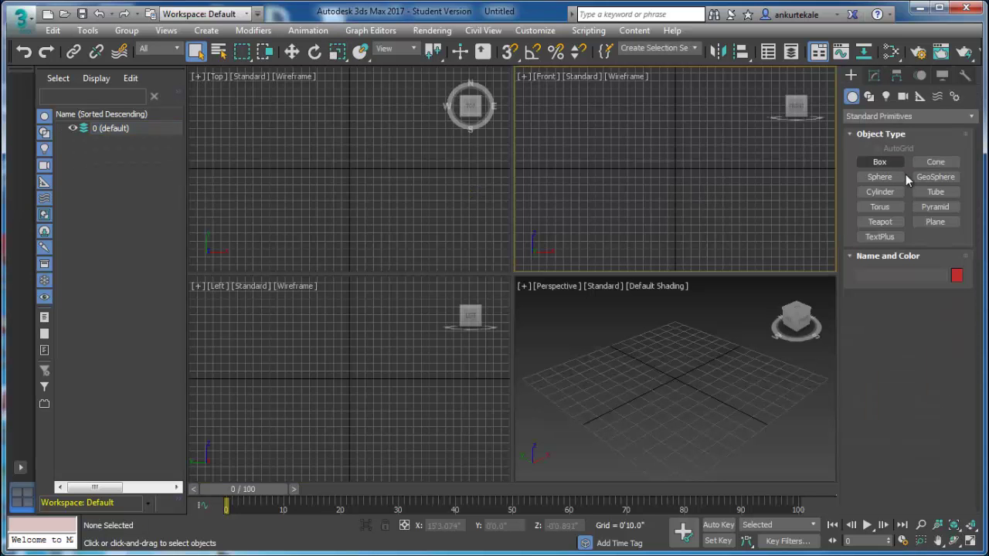
pyautogui.click(935, 222)
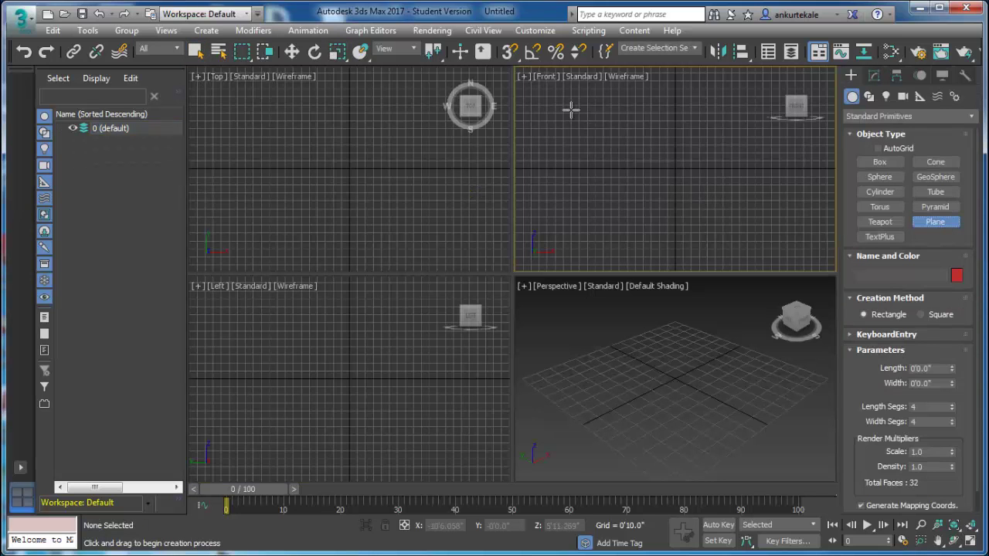
# Draw wall Plane001 in the Front view, raised above the ground and centred on the origin.
pyautogui.moveTo(570, 111); pyautogui.dragTo(833, 251)
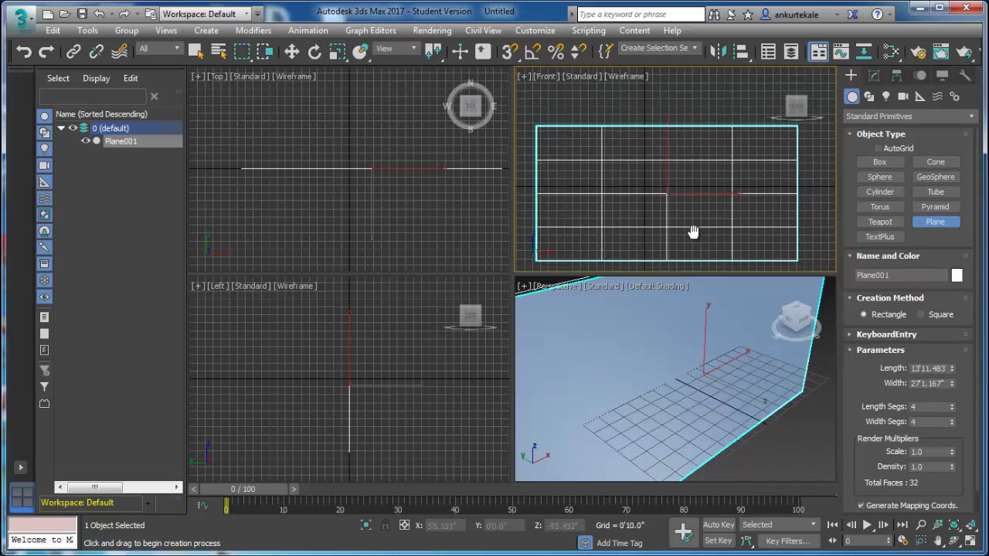
pyautogui.moveTo(693, 232); pyautogui.dragTo(682, 232, button='middle')
pyautogui.hotkey('alt', 'w')
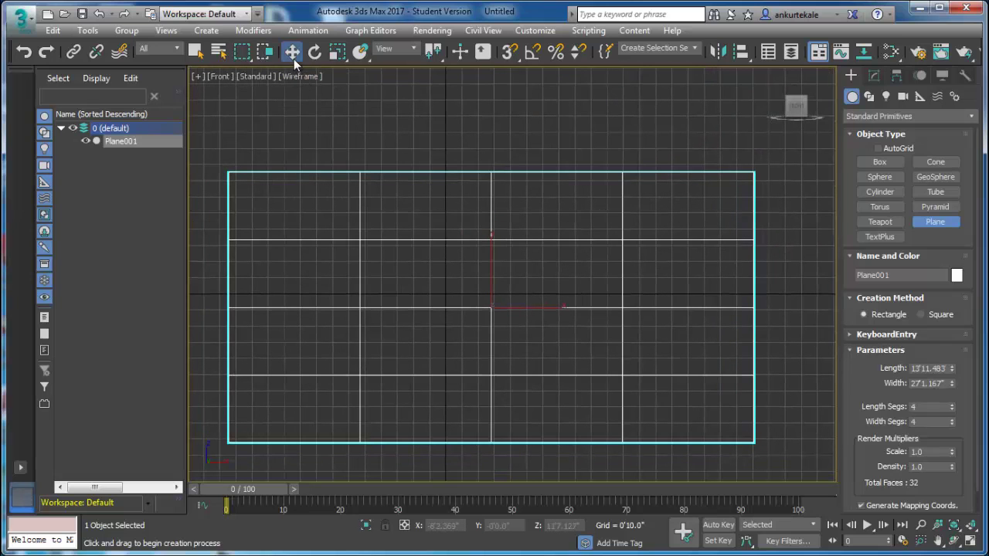
pyautogui.click(292, 52)
pyautogui.moveTo(490, 249); pyautogui.dragTo(480, 103)
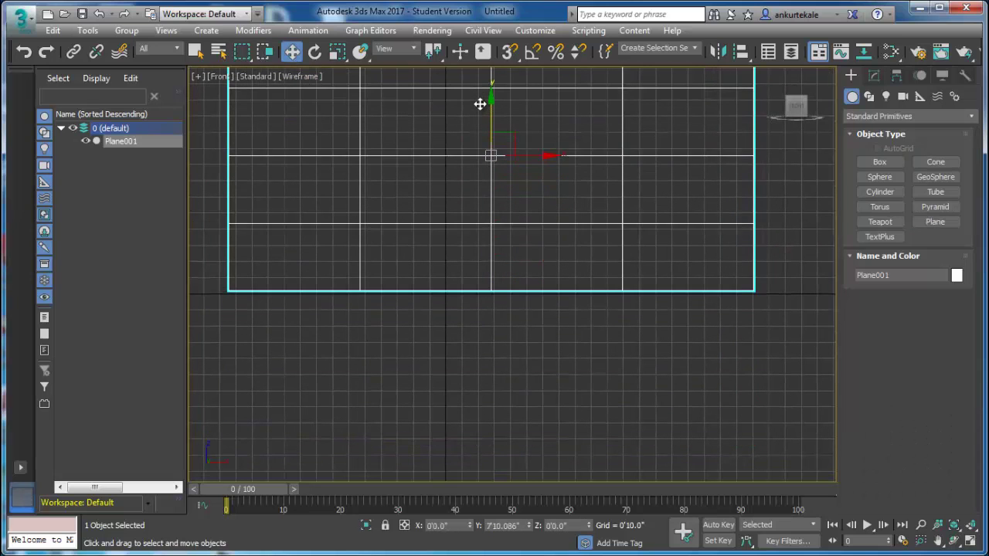
pyautogui.moveTo(541, 159); pyautogui.dragTo(497, 158)
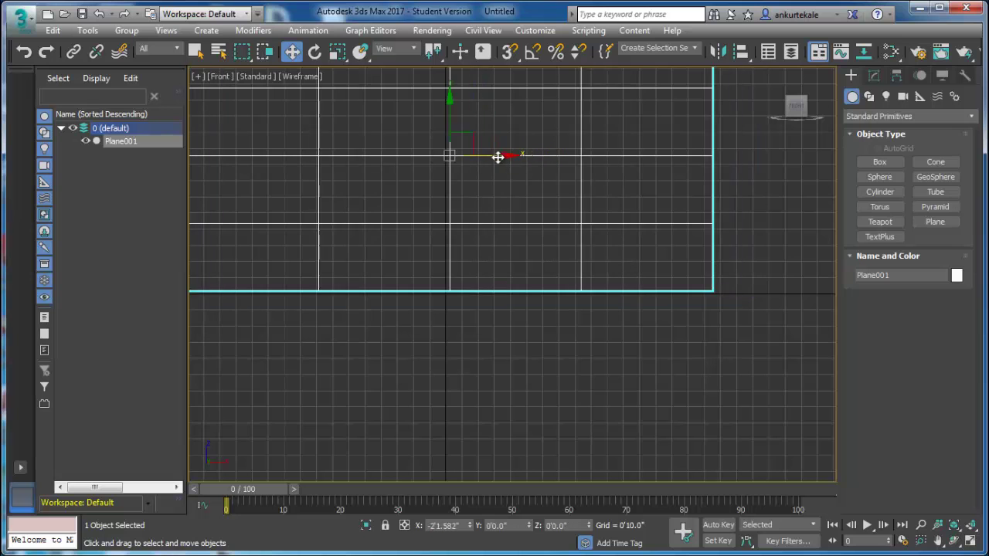
pyautogui.moveTo(530, 250); pyautogui.dragTo(599, 346, button='middle')
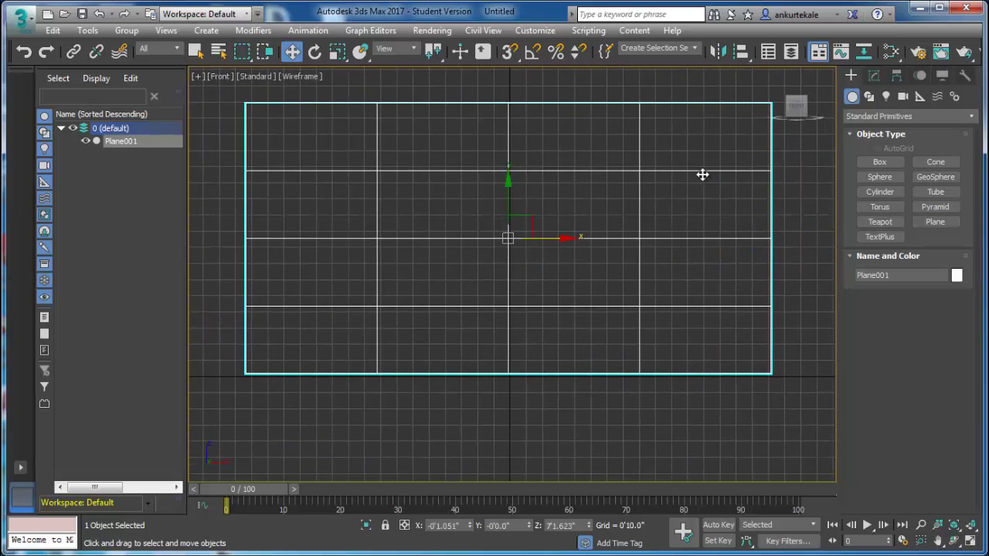
pyautogui.hotkey('alt', 'w')
# In Perspective, draw a 12'4.68" by 26'10.6" floor Plane002 from the wall's lower edge.
pyautogui.rightClick(713, 366)
pyautogui.hotkey('alt', 'w')
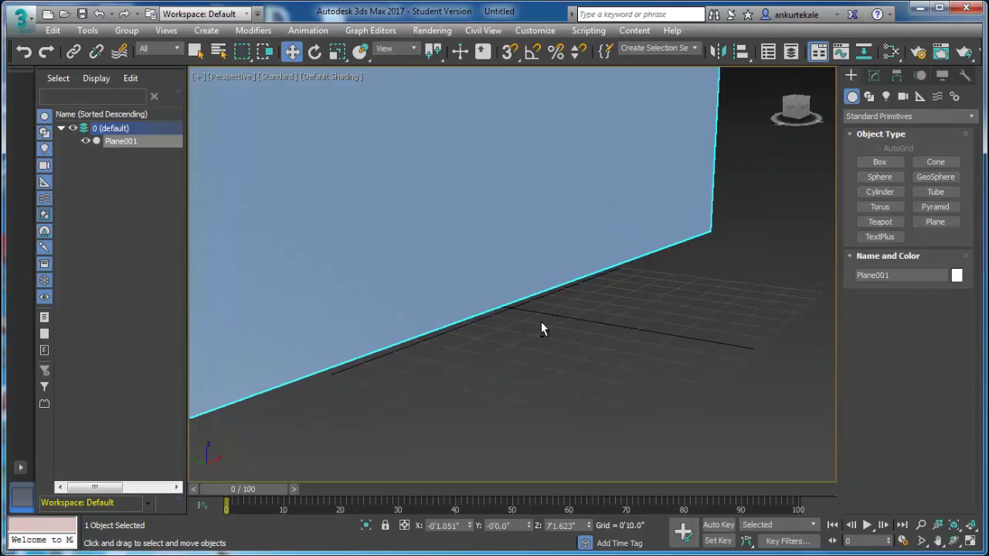
pyautogui.press('z')
pyautogui.moveTo(533, 309)
pyautogui.keyDown('alt'); pyautogui.mouseDown(button='middle')
pyautogui.moveTo(448, 342)
pyautogui.moveTo(578, 335)
pyautogui.moveTo(510, 357)
pyautogui.mouseUp(button='middle'); pyautogui.keyUp('alt')
pyautogui.click(933, 221)
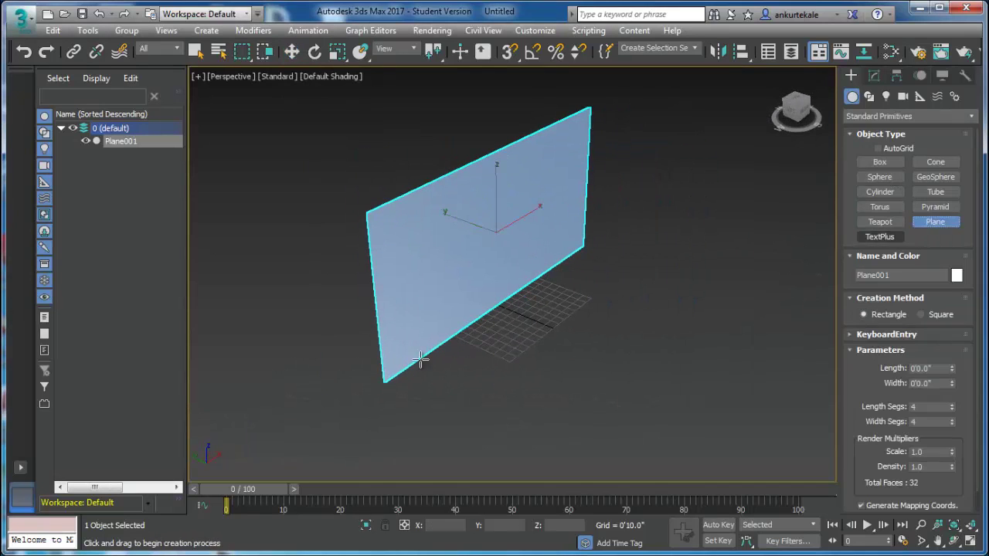
pyautogui.moveTo(386, 379)
pyautogui.mouseDown()
pyautogui.moveTo(573, 430)
pyautogui.moveTo(697, 286)
pyautogui.mouseUp()
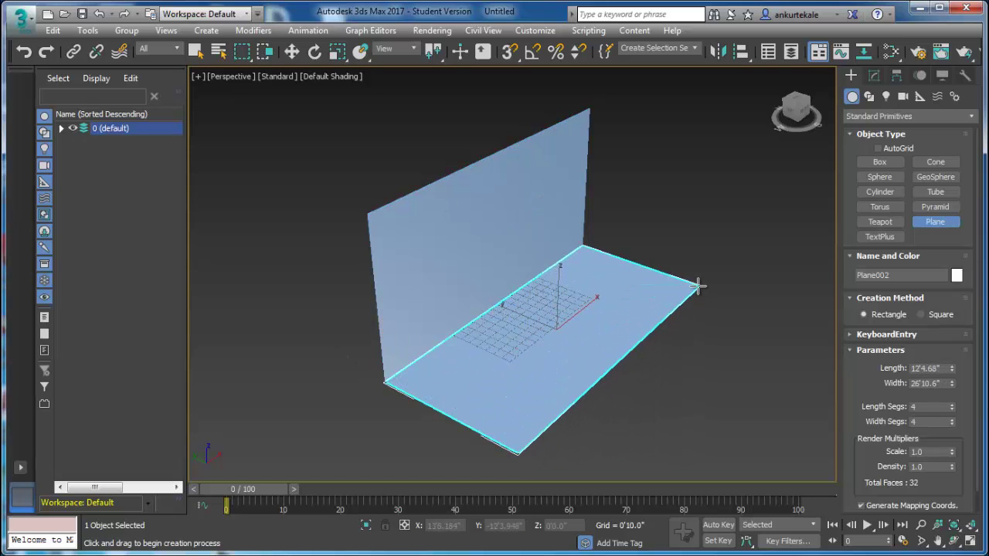
pyautogui.moveTo(720, 370)
pyautogui.keyDown('alt'); pyautogui.mouseDown(button='middle')
pyautogui.moveTo(620, 352)
pyautogui.moveTo(623, 376)
pyautogui.mouseUp(button='middle'); pyautogui.keyUp('alt')
# Add a Standard material in the Slate Material Editor and name it matWall.
pyautogui.press('m')
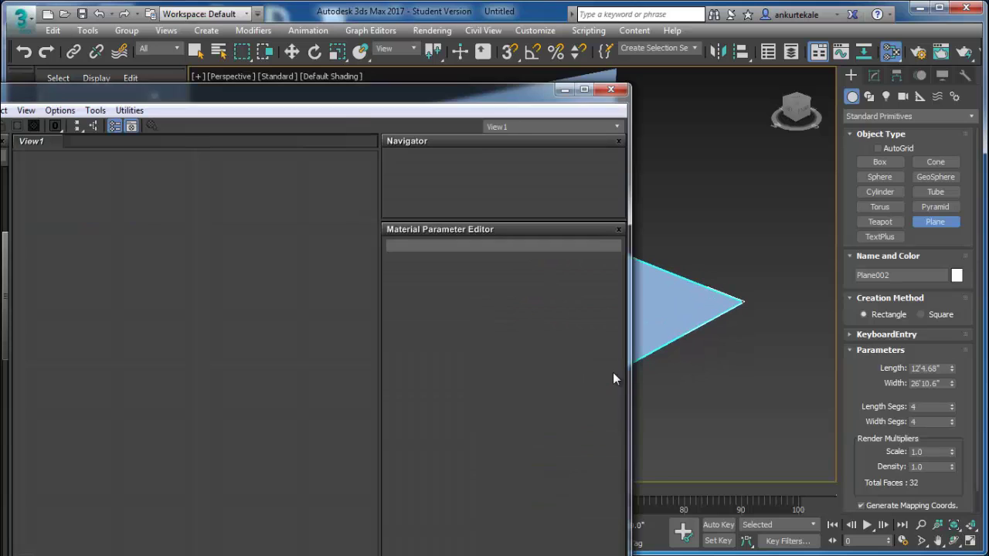
pyautogui.moveTo(346, 108); pyautogui.dragTo(656, 278)
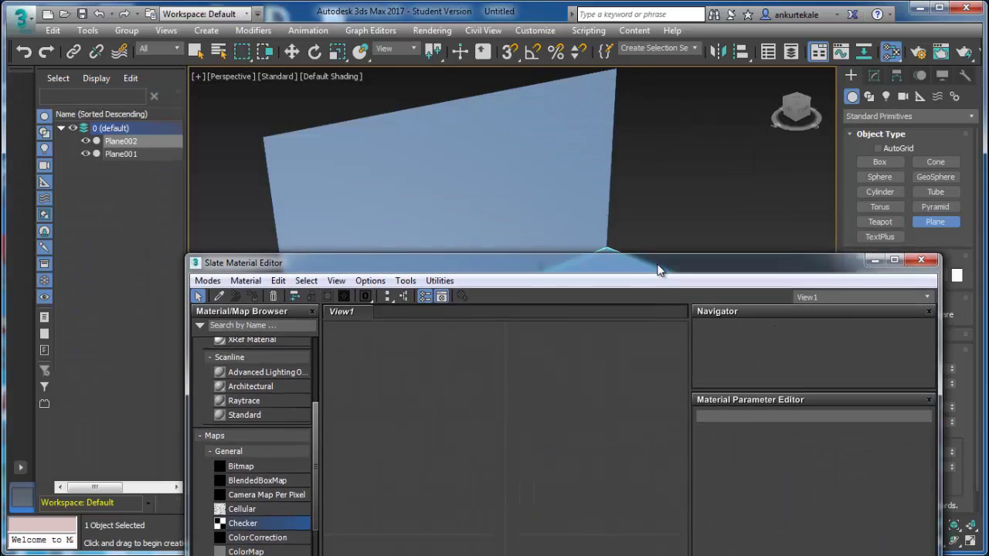
pyautogui.moveTo(422, 367); pyautogui.dragTo(423, 369)
pyautogui.doubleClick(423, 369)
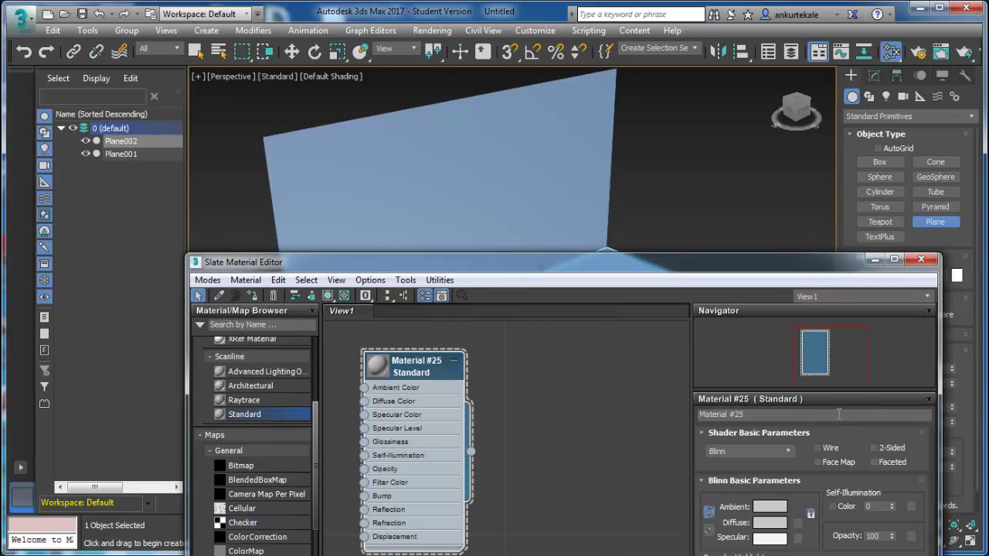
pyautogui.write('n')
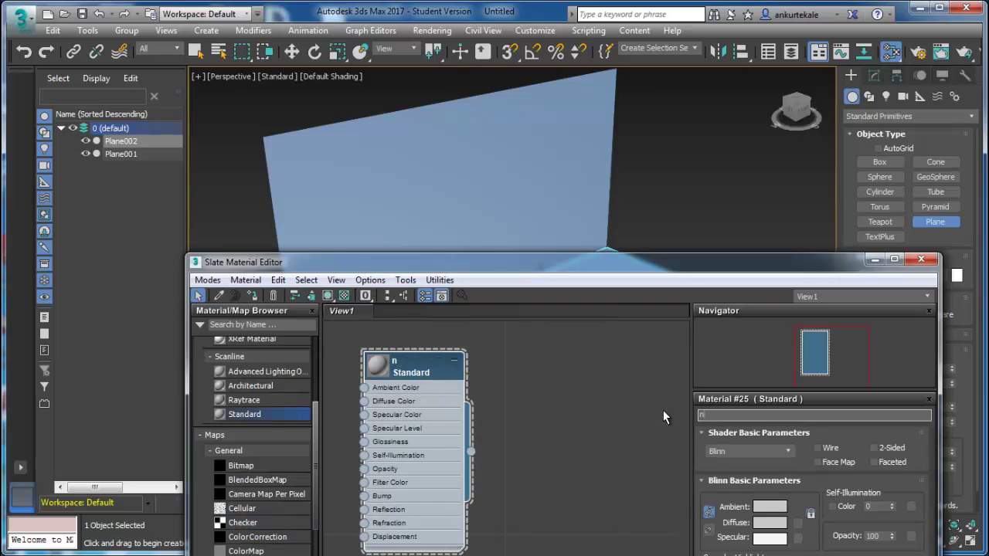
pyautogui.press('BackSpace')
pyautogui.write('m')
pyautogui.write('atW')
pyautogui.write('all')
pyautogui.press('Return')
# Assign matWall to the wall plane and show it shaded in the viewport.
pyautogui.moveTo(470, 451); pyautogui.dragTo(498, 225)
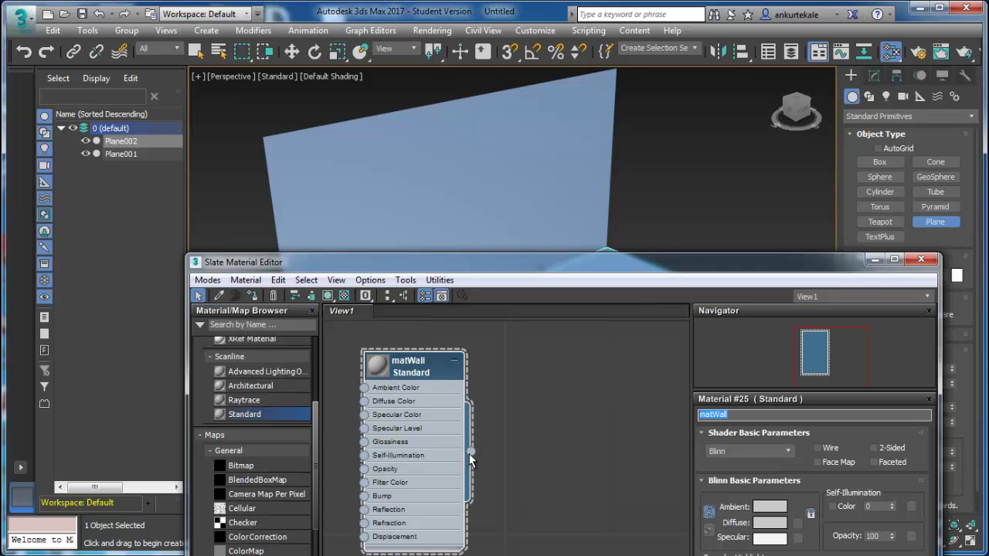
pyautogui.rightClick(425, 378)
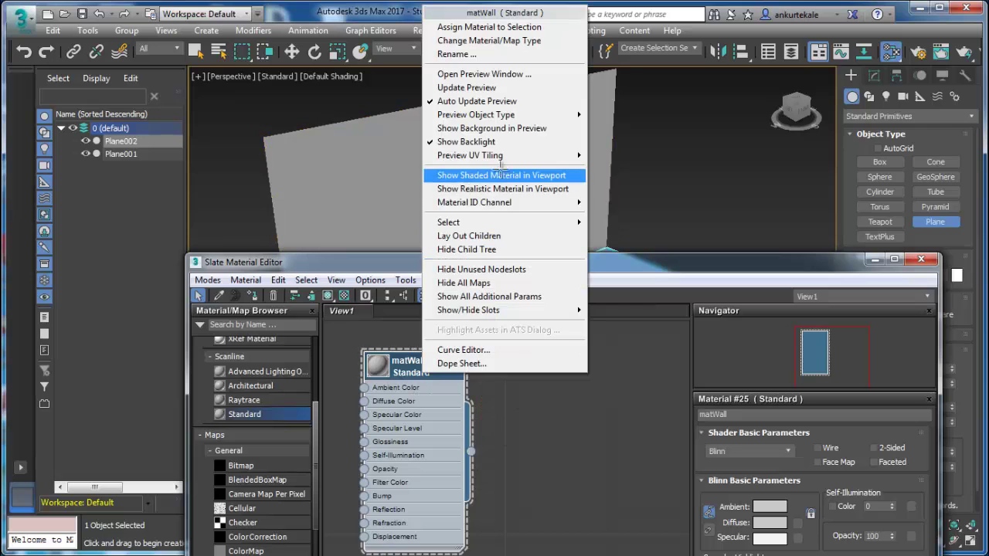
pyautogui.click(500, 175)
# Start a Bitmap map from matWall's Diffuse Color.
pyautogui.moveTo(355, 425); pyautogui.dragTo(510, 412, button='middle')
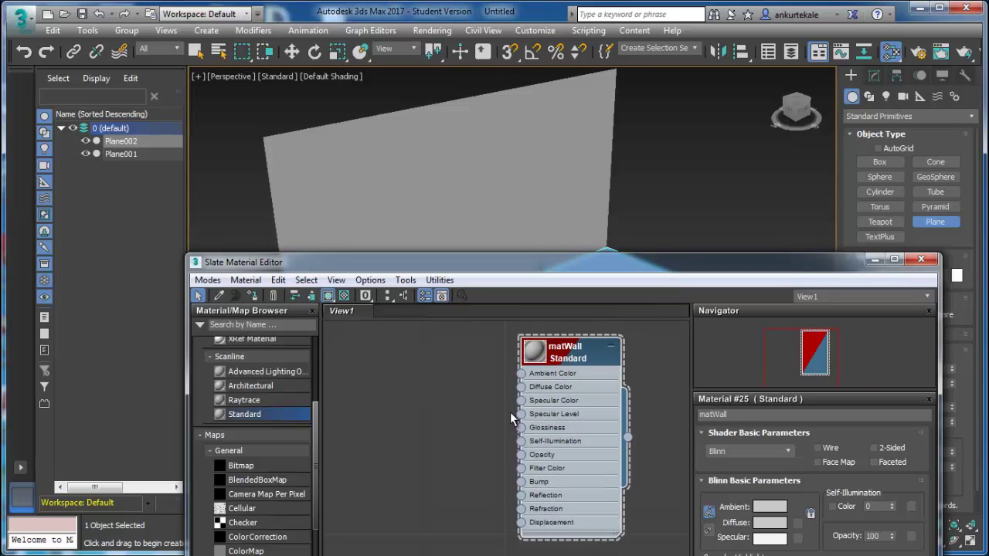
pyautogui.moveTo(519, 387); pyautogui.dragTo(448, 418)
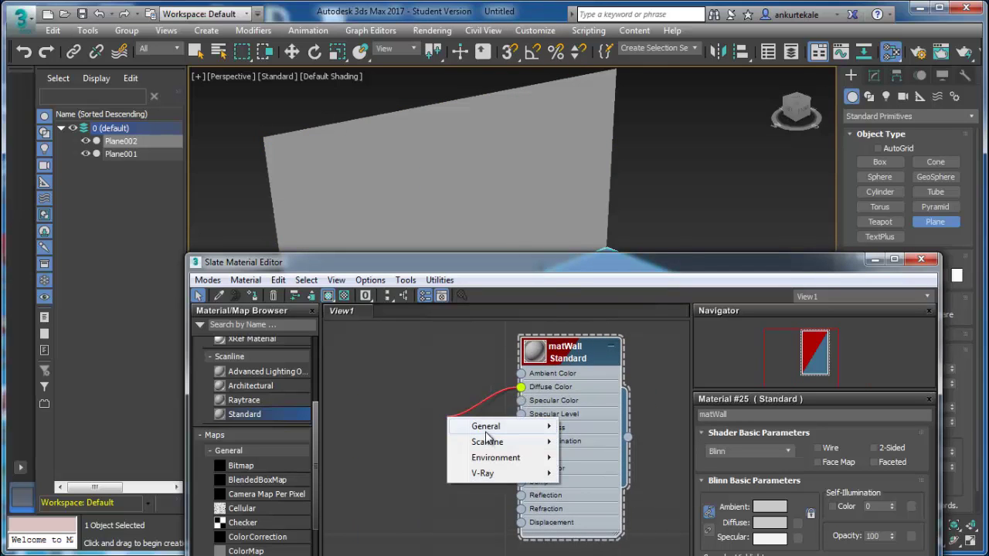
pyautogui.click(585, 47)
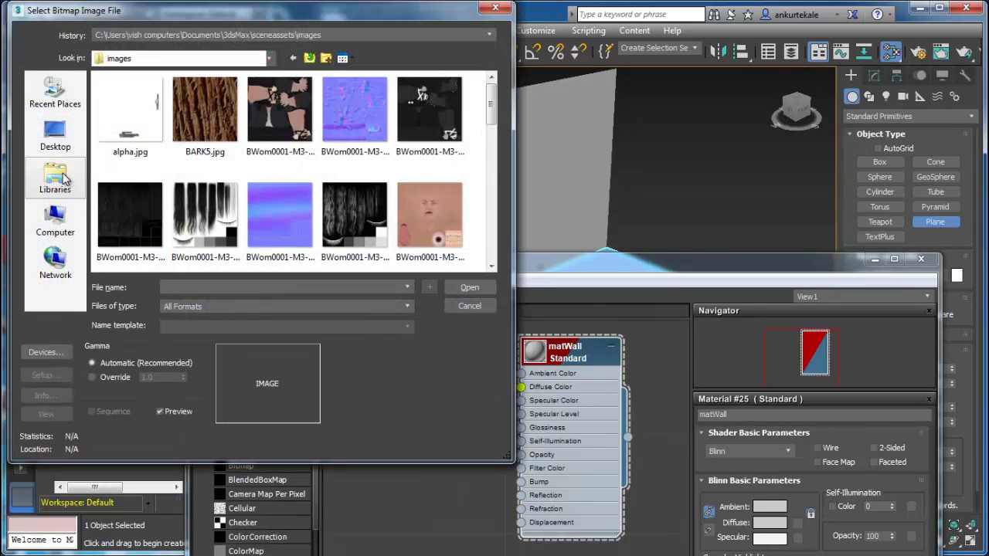
# Load brick.png from Desktop > Lights as matWall's diffuse bitmap.
pyautogui.click(55, 136)
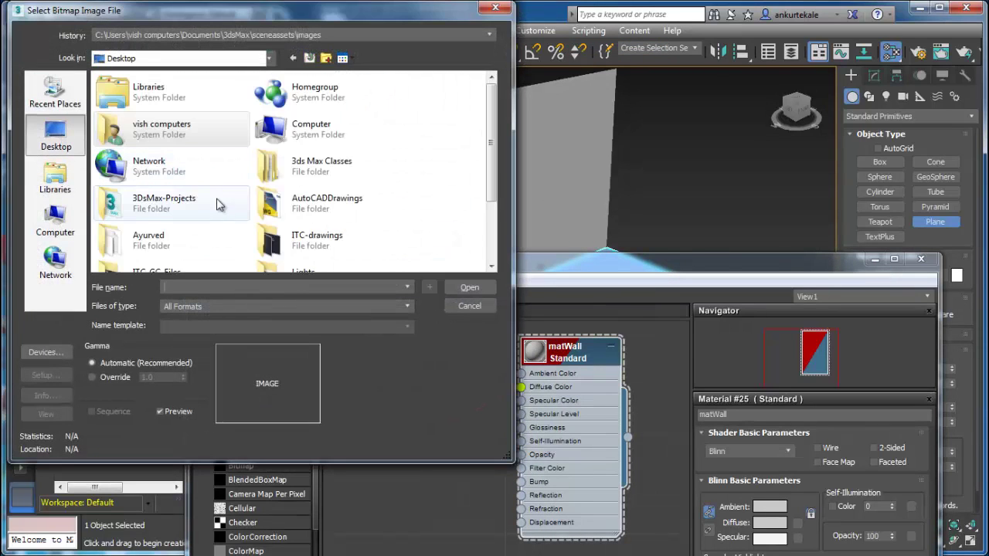
pyautogui.scroll(-2, 186, 212)
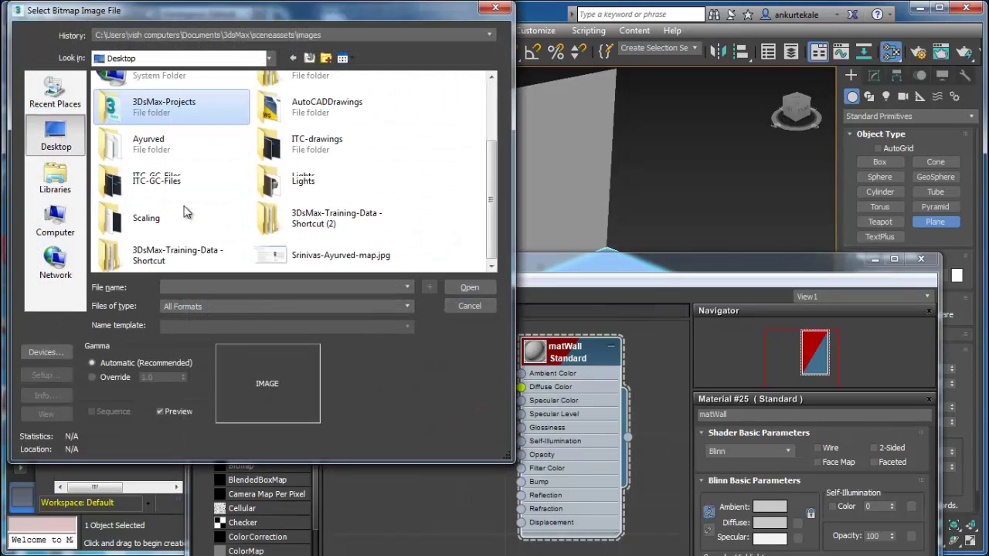
pyautogui.doubleClick(300, 190)
pyautogui.doubleClick(133, 122)
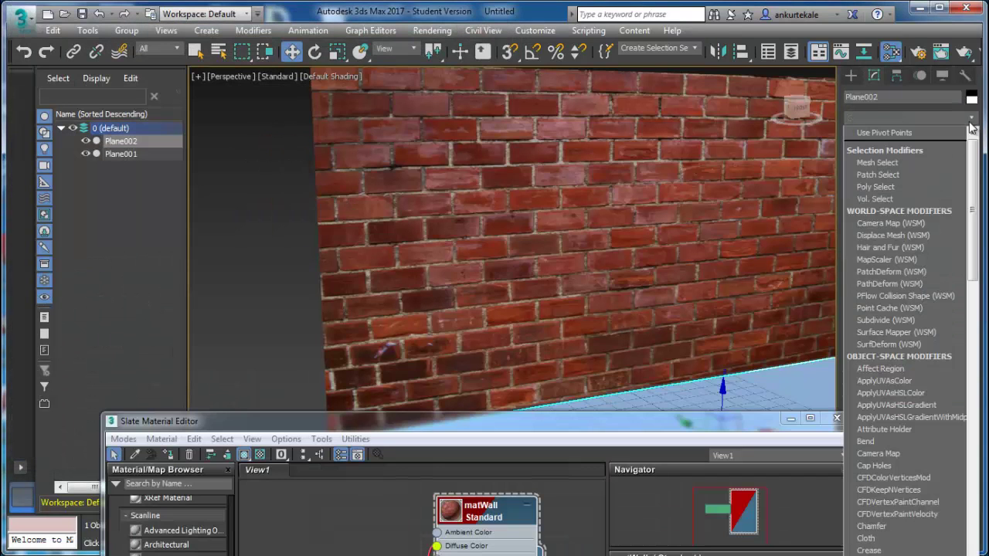
pyautogui.scroll(-10, 904, 511)
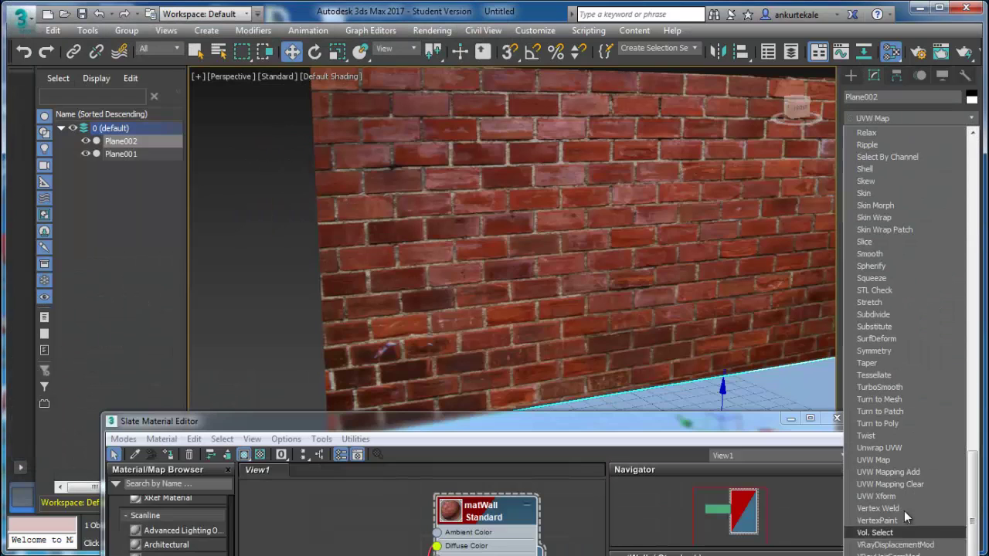
# Give Plane002 a planar UVW Map, select its Gizmo with Select and Scale, then select Plane001.
pyautogui.click(894, 462)
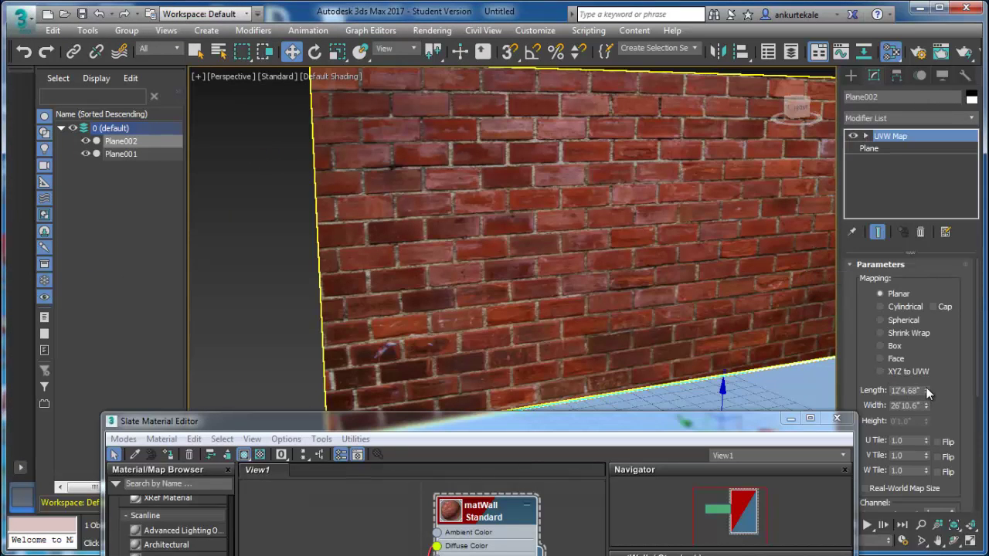
pyautogui.moveTo(926, 390)
pyautogui.mouseDown()
pyautogui.moveTo(926, 373)
pyautogui.moveTo(925, 390)
pyautogui.mouseUp()
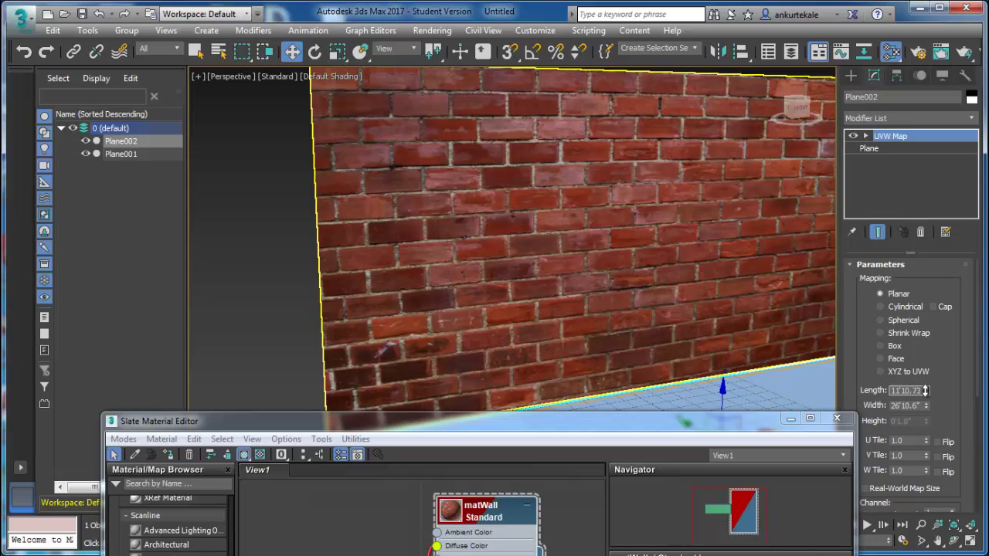
pyautogui.click(866, 136)
pyautogui.click(891, 148)
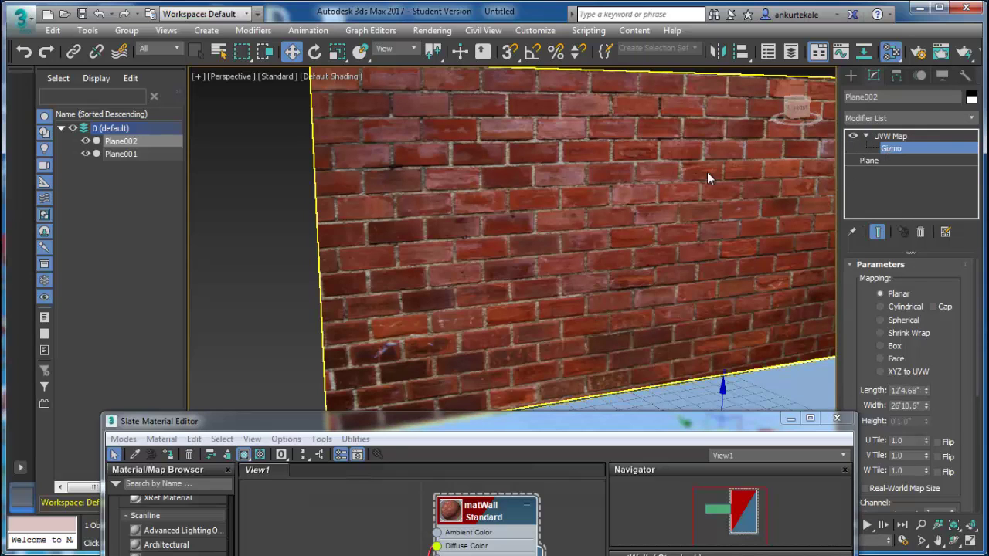
pyautogui.click(337, 52)
pyautogui.moveTo(649, 326); pyautogui.dragTo(635, 224, button='middle')
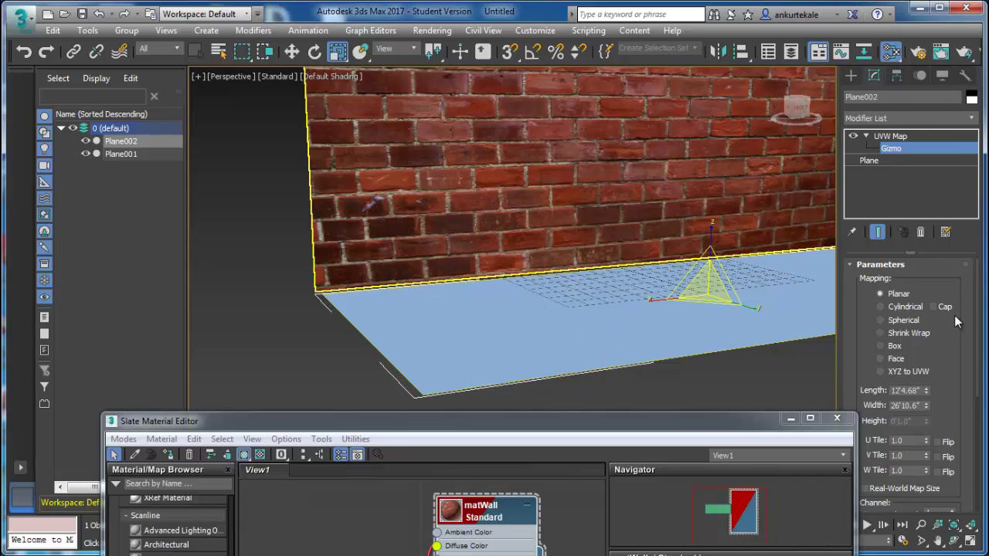
pyautogui.click(850, 75)
pyautogui.click(631, 135)
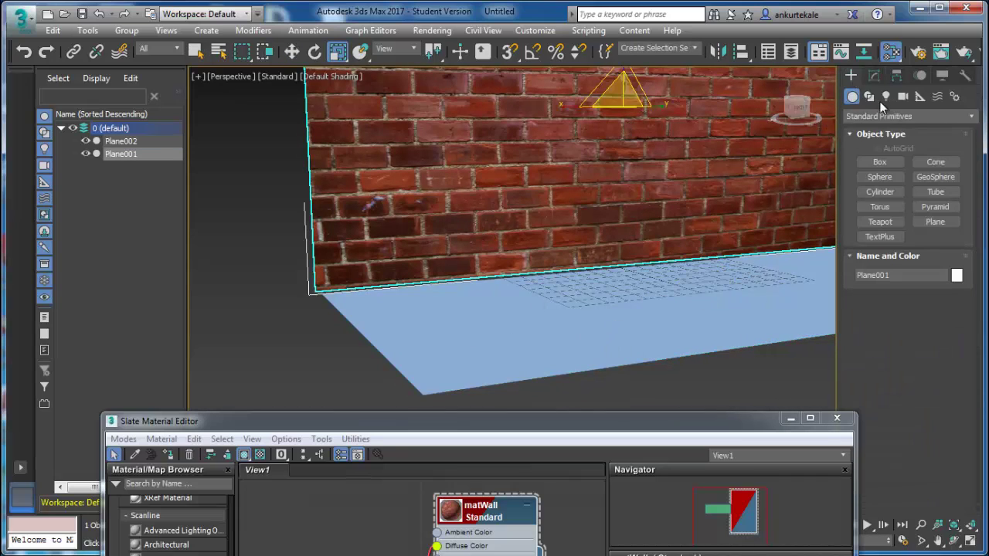
# Add a UVW Map modifier to Plane001, keeping its length at 13'11.48".
pyautogui.click(875, 75)
pyautogui.click(971, 125)
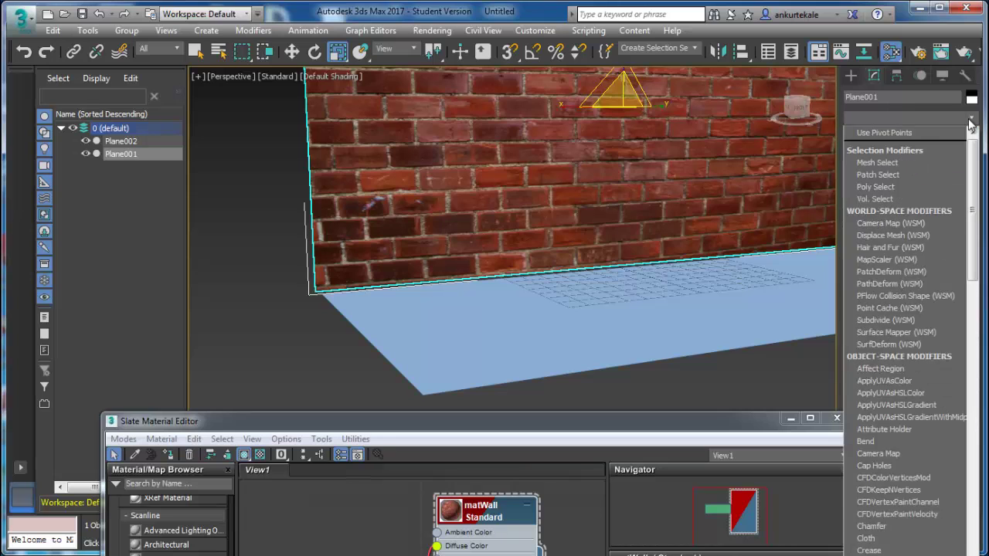
pyautogui.press('u')
pyautogui.click(908, 465)
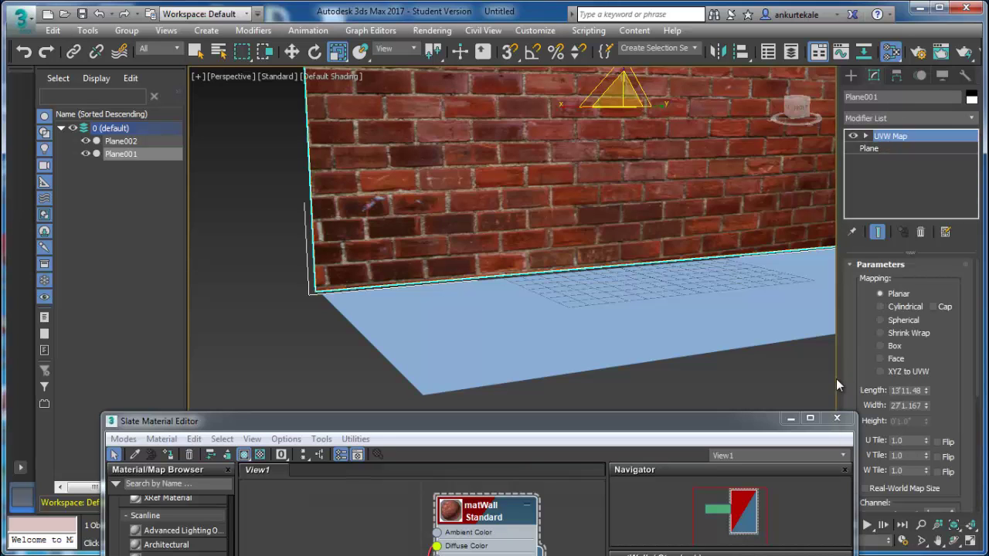
pyautogui.keyDown('alt'); pyautogui.moveTo(724, 296); pyautogui.dragTo(702, 328, button='middle'); pyautogui.keyUp('alt')
pyautogui.moveTo(926, 391); pyautogui.dragTo(919, 424)
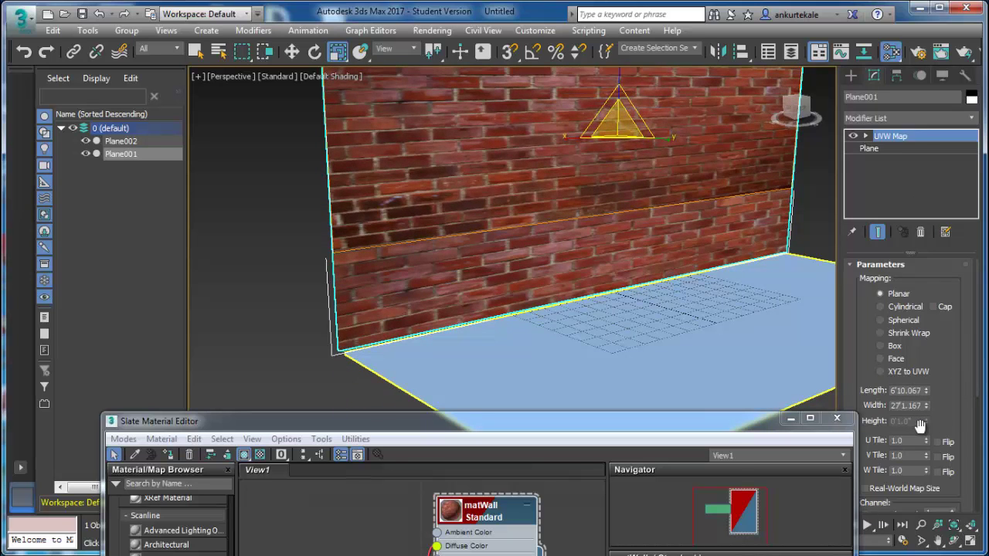
pyautogui.hotkey('ctrl', 'z')
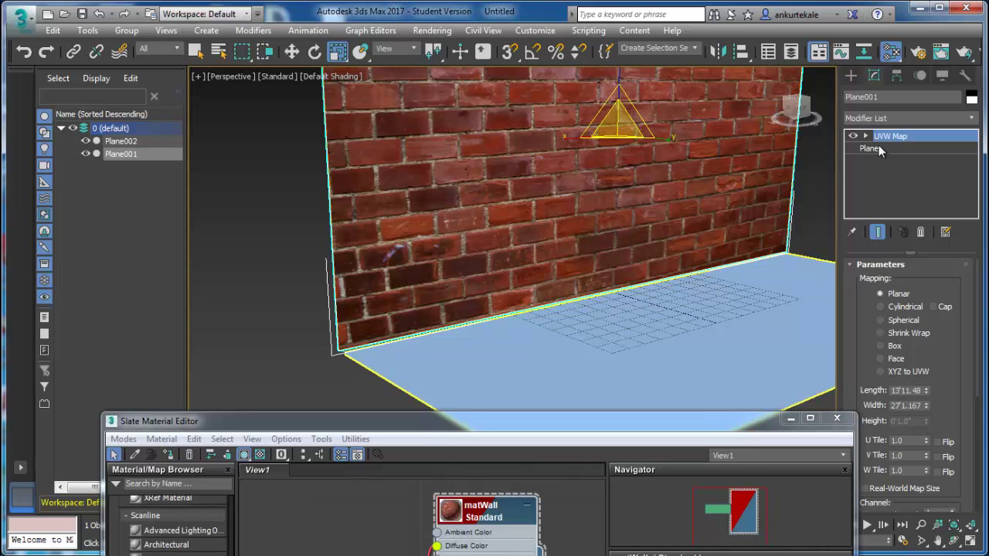
# Orbit and zoom to face the brick wall, then reselect Plane001.
pyautogui.click(866, 136)
pyautogui.click(891, 148)
pyautogui.keyDown('alt'); pyautogui.moveTo(573, 182); pyautogui.dragTo(563, 188, button='middle'); pyautogui.keyUp('alt')
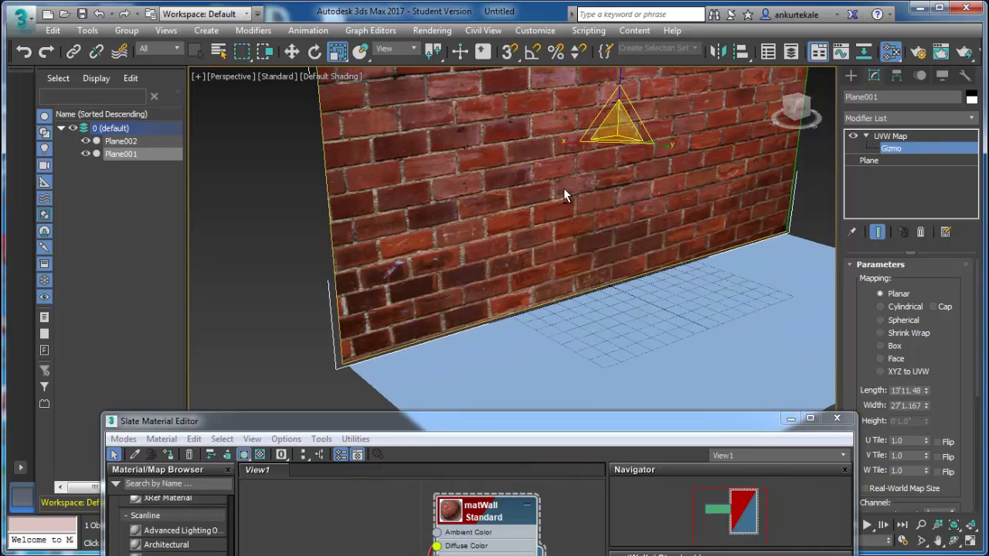
pyautogui.moveTo(570, 141)
pyautogui.keyDown('alt'); pyautogui.mouseDown(button='middle')
pyautogui.moveTo(629, 292)
pyautogui.moveTo(584, 286)
pyautogui.moveTo(464, 335)
pyautogui.moveTo(795, 275)
pyautogui.mouseUp(button='middle'); pyautogui.keyUp('alt')
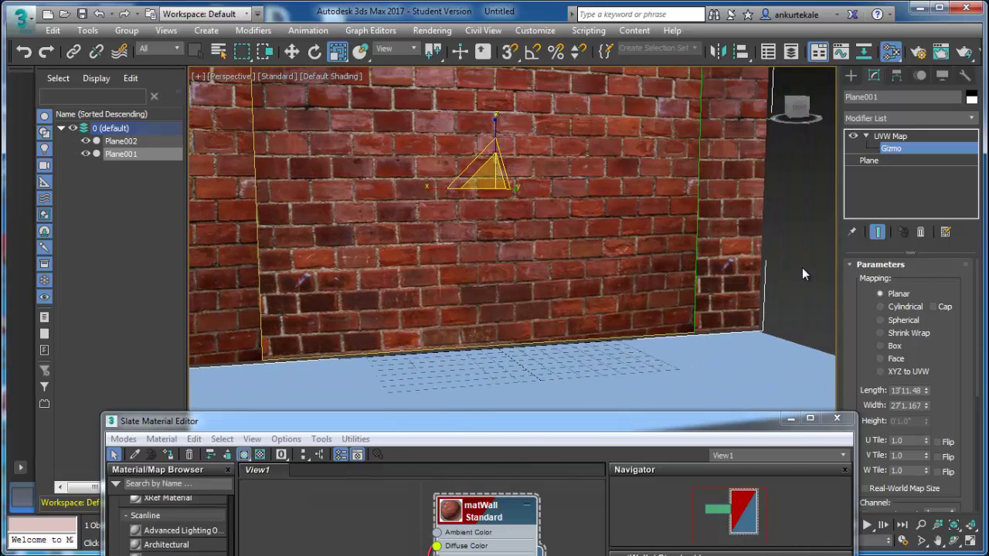
pyautogui.click(897, 137)
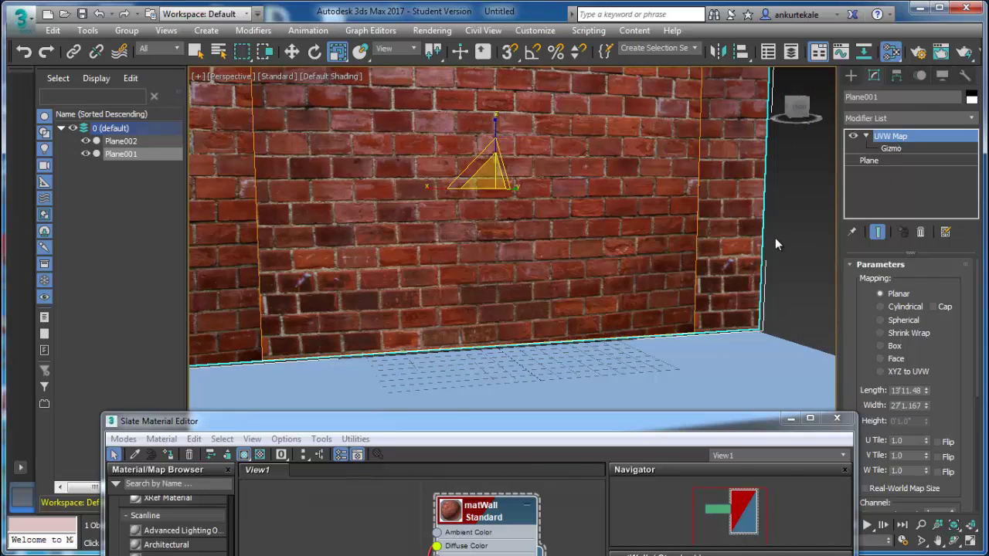
pyautogui.click(805, 255)
pyautogui.moveTo(804, 255)
pyautogui.keyDown('alt'); pyautogui.mouseDown(button='middle')
pyautogui.moveTo(386, 254)
pyautogui.moveTo(559, 273)
pyautogui.mouseUp(button='middle'); pyautogui.keyUp('alt')
pyautogui.keyDown('alt'); pyautogui.moveTo(432, 271); pyautogui.dragTo(455, 255, button='middle'); pyautogui.keyUp('alt')
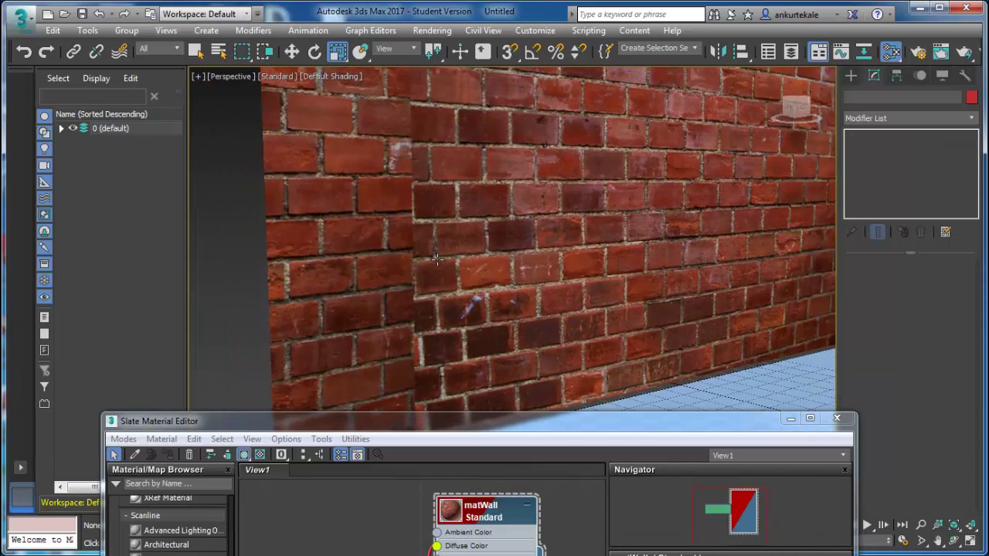
pyautogui.scroll(3, 436, 259)
pyautogui.scroll(3, 402, 251)
pyautogui.scroll(3, 363, 240)
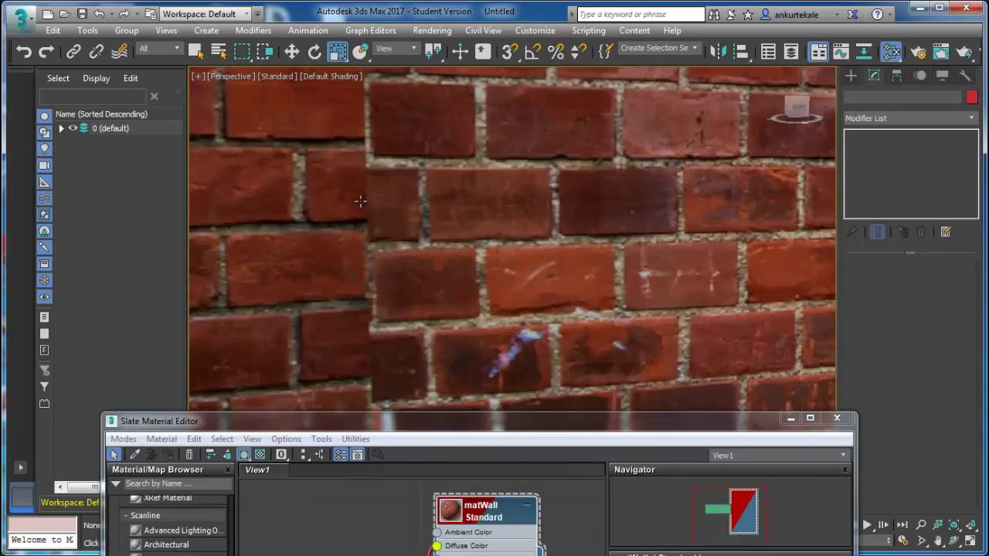
pyautogui.scroll(-2, 362, 209)
pyautogui.scroll(-2, 364, 219)
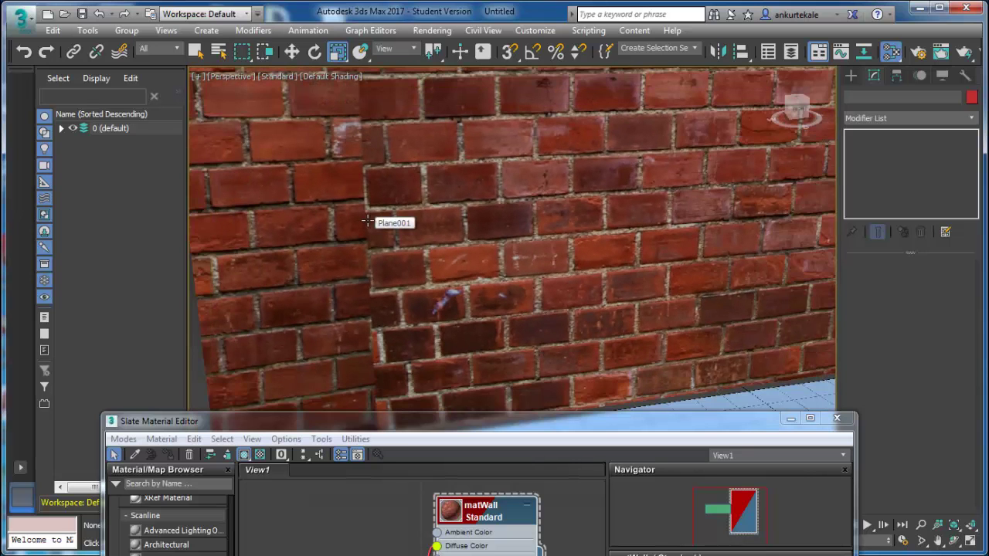
pyautogui.click(371, 219)
pyautogui.scroll(-1, 374, 220)
pyautogui.scroll(-3, 379, 221)
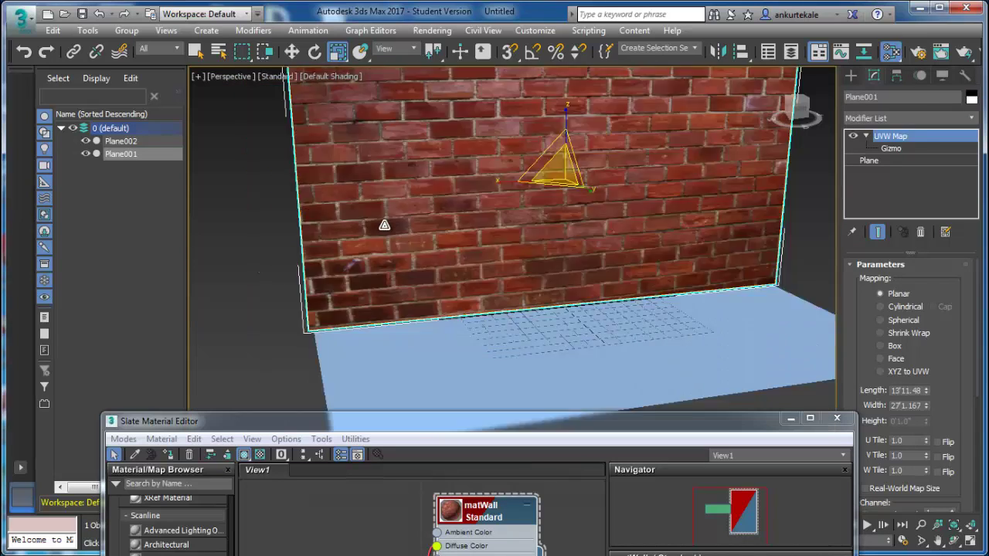
pyautogui.scroll(-2, 382, 224)
pyautogui.scroll(3, 418, 224)
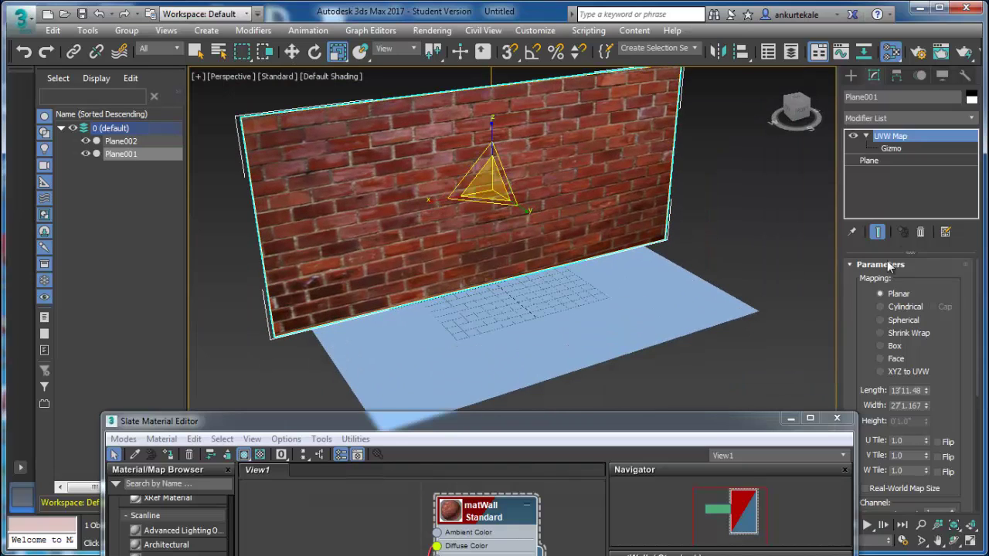
# Rotate Plane001's UVW Map gizmo until the bricks spread evenly across the wall.
pyautogui.click(897, 148)
pyautogui.moveTo(448, 190)
pyautogui.mouseDown()
pyautogui.moveTo(427, 199)
pyautogui.moveTo(559, 208)
pyautogui.mouseUp()
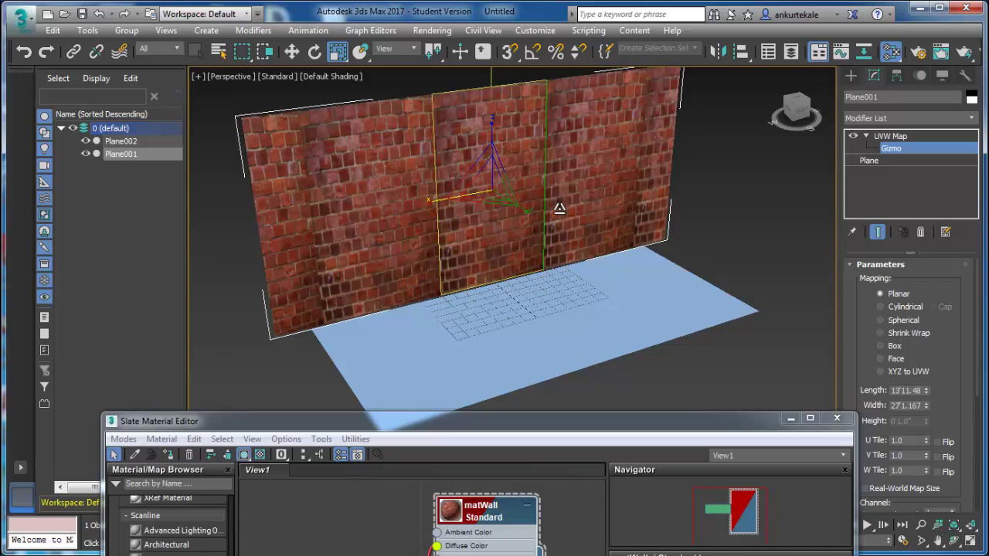
pyautogui.moveTo(559, 208); pyautogui.dragTo(369, 223)
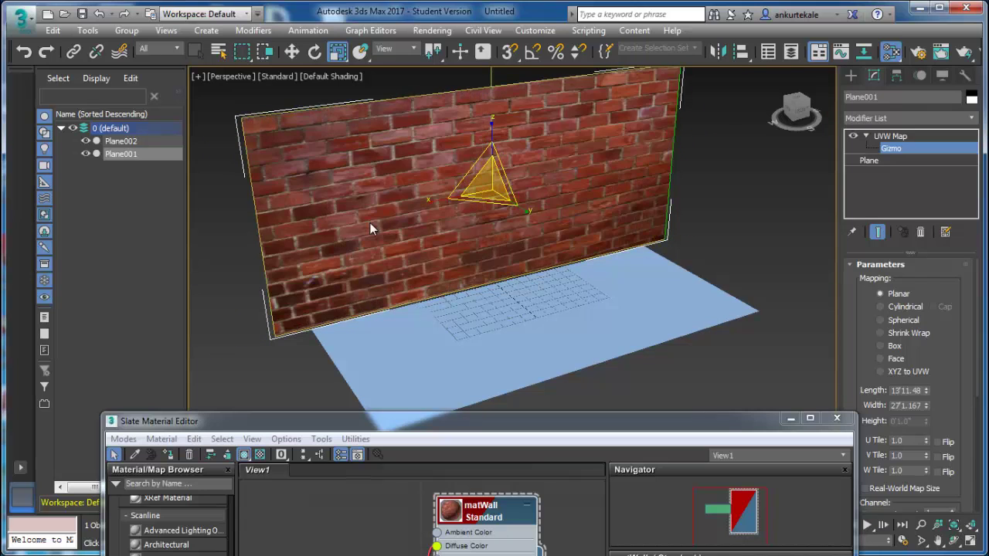
pyautogui.moveTo(488, 340)
pyautogui.keyDown('alt'); pyautogui.mouseDown(button='middle')
pyautogui.moveTo(486, 393)
pyautogui.moveTo(648, 379)
pyautogui.mouseUp(button='middle'); pyautogui.keyUp('alt')
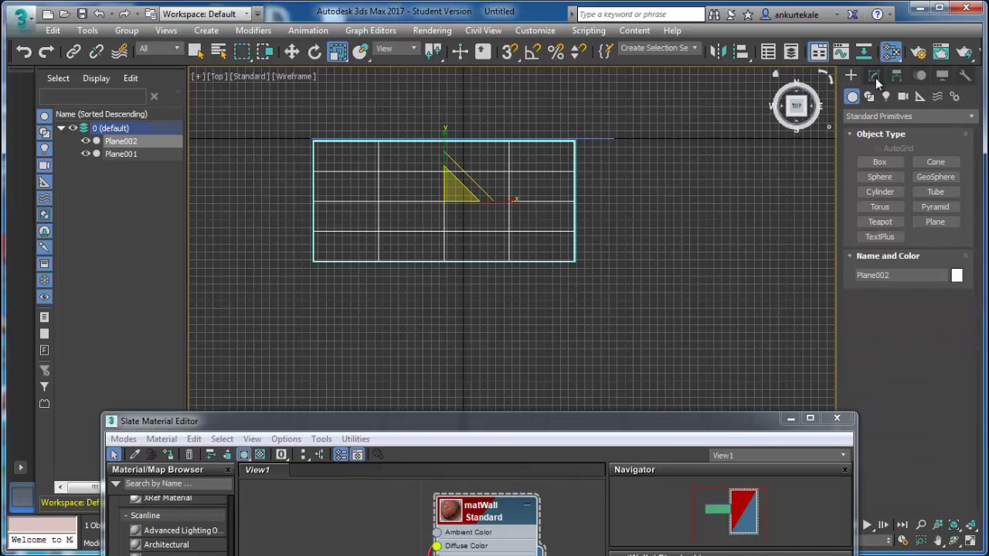
# Shorten Plane002's length slightly and shift it right along X.
pyautogui.click(874, 76)
pyautogui.click(895, 162)
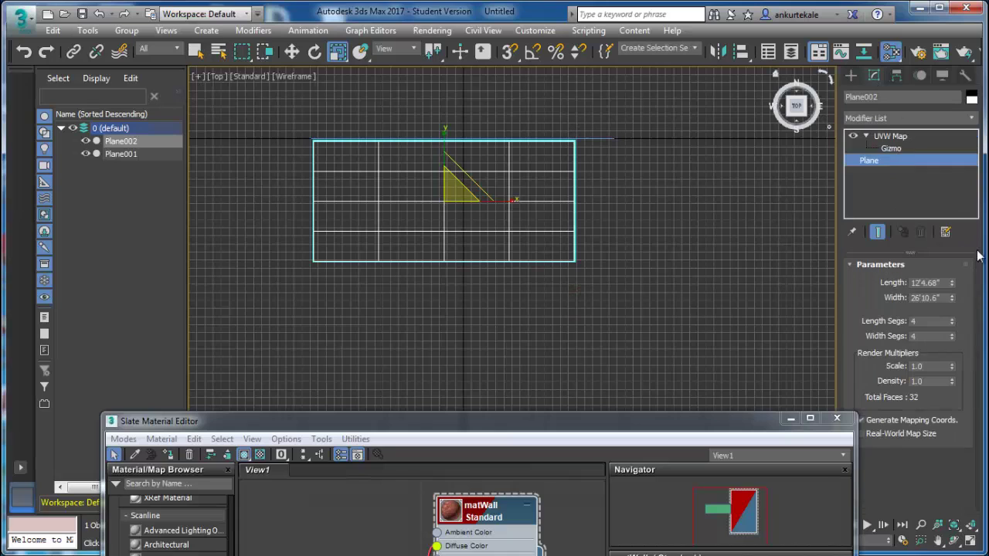
pyautogui.moveTo(953, 282); pyautogui.dragTo(951, 286)
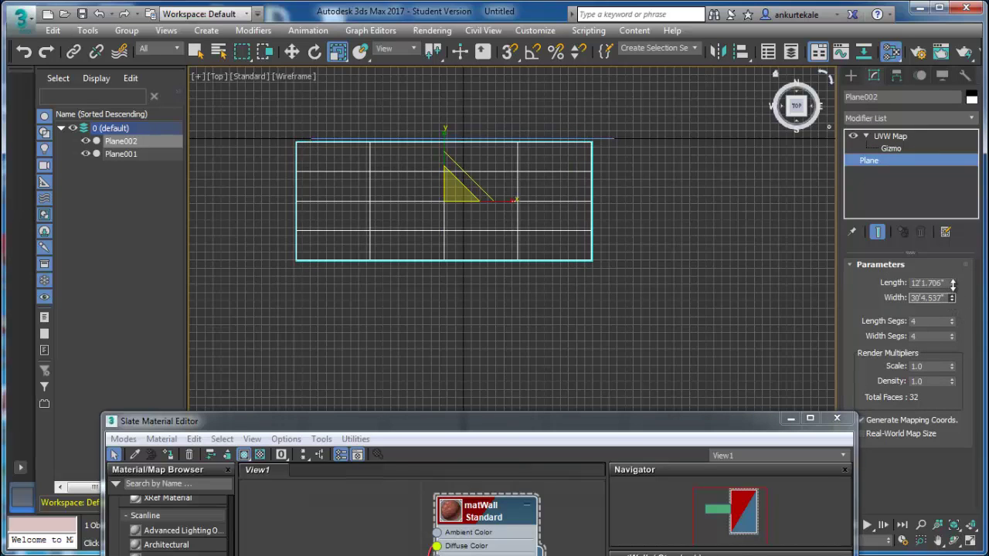
pyautogui.click(292, 51)
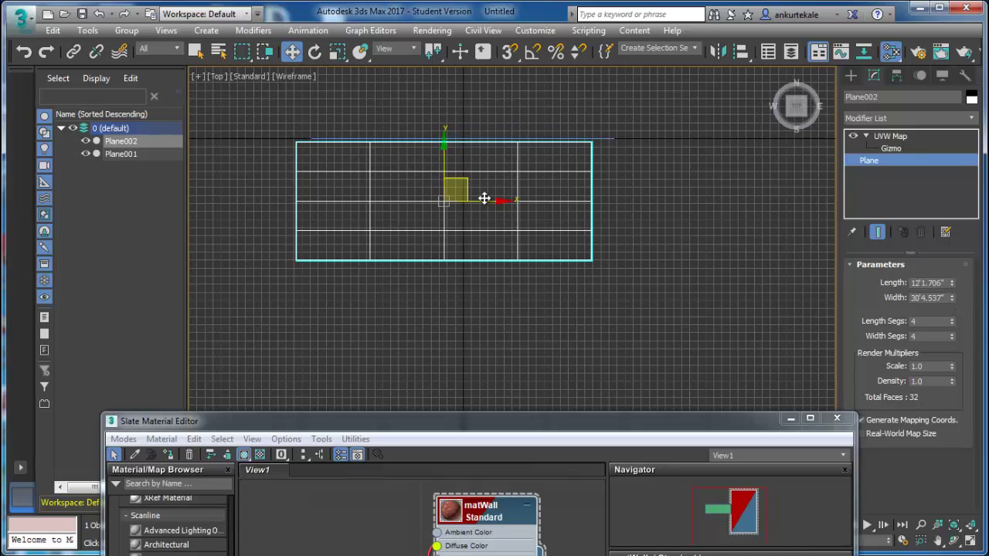
pyautogui.moveTo(487, 201); pyautogui.dragTo(503, 205)
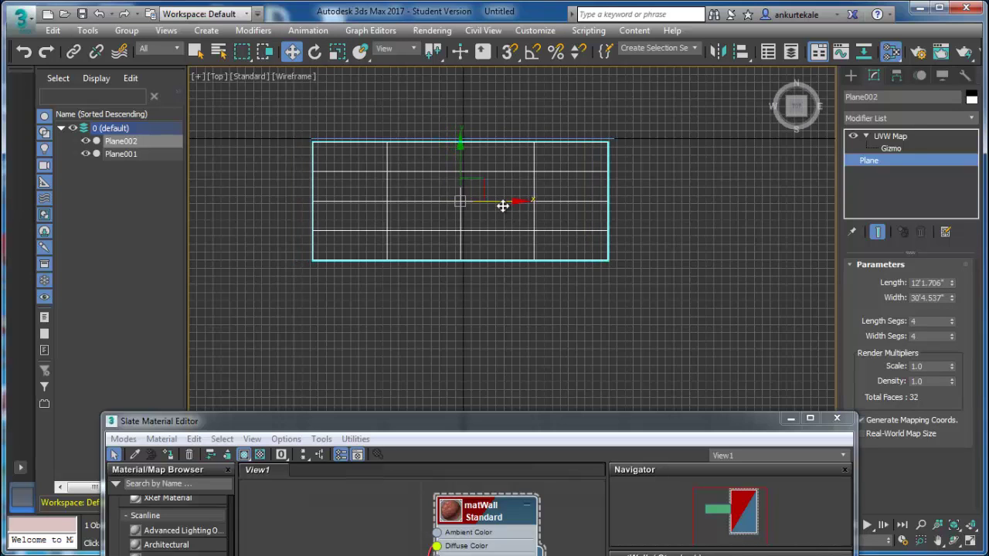
pyautogui.click(592, 313)
# Maximize the perspective view facing the wall and try widening the floor, then undo it.
pyautogui.hotkey('alt', 'w')
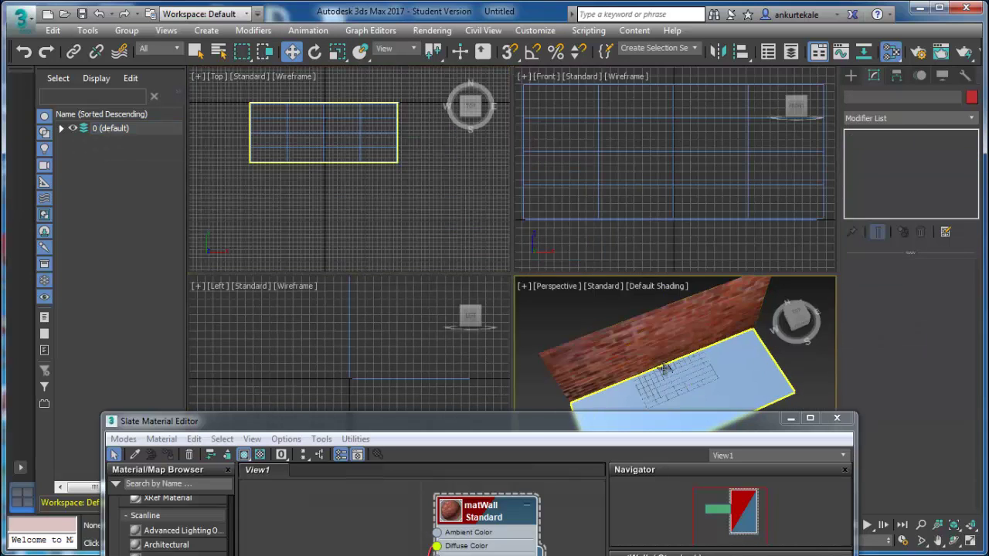
pyautogui.hotkey('alt', 'w')
pyautogui.moveTo(664, 370)
pyautogui.keyDown('alt'); pyautogui.mouseDown(button='middle')
pyautogui.moveTo(505, 275)
pyautogui.moveTo(567, 331)
pyautogui.mouseUp(button='middle'); pyautogui.keyUp('alt')
pyautogui.scroll(3, 578, 286)
pyautogui.click(572, 321)
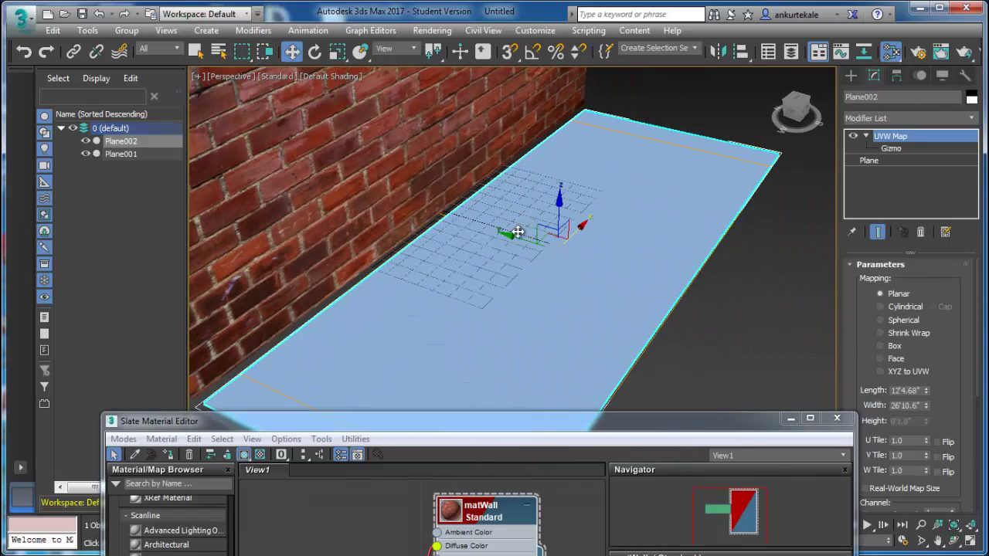
pyautogui.keyDown('alt'); pyautogui.moveTo(512, 235); pyautogui.dragTo(505, 232, button='middle'); pyautogui.keyUp('alt')
pyautogui.click(708, 357)
pyautogui.keyDown('alt'); pyautogui.moveTo(708, 358); pyautogui.dragTo(658, 342, button='middle'); pyautogui.keyUp('alt')
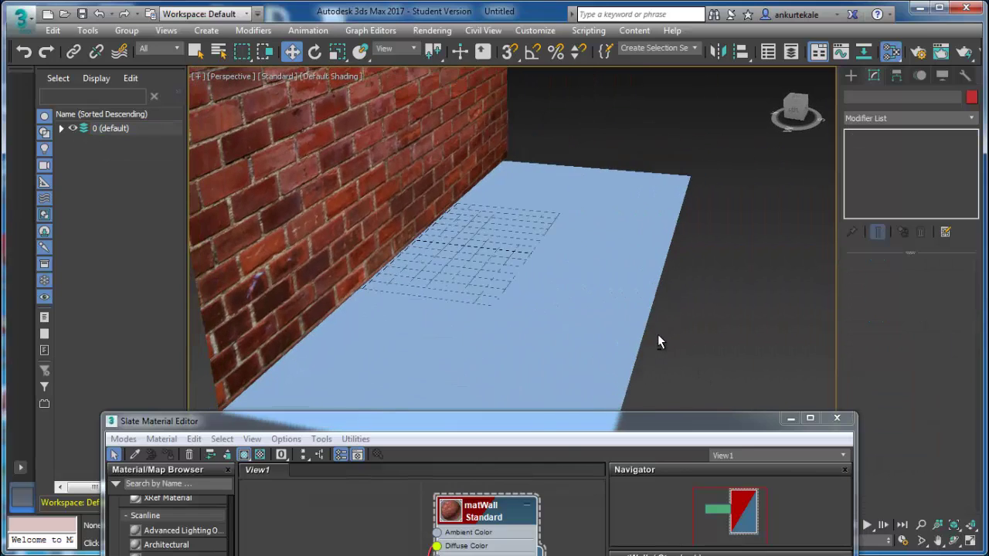
pyautogui.click(611, 309)
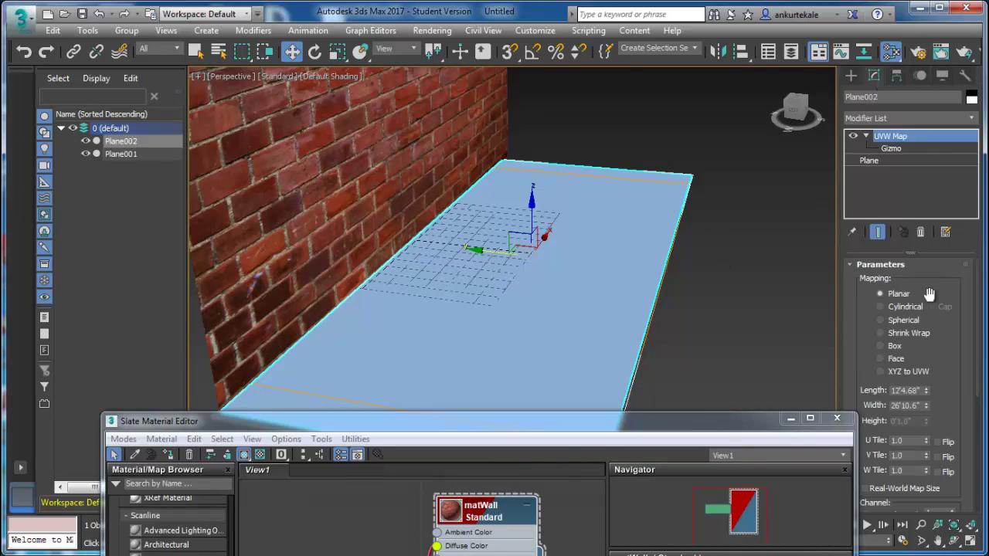
pyautogui.click(889, 158)
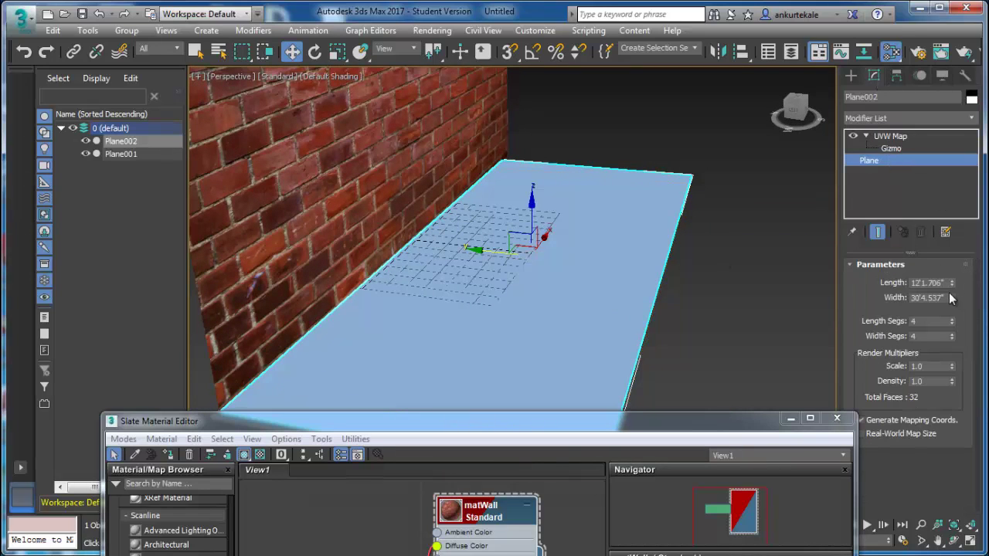
pyautogui.moveTo(950, 293); pyautogui.dragTo(951, 276)
pyautogui.hotkey('ctrl', 'z')
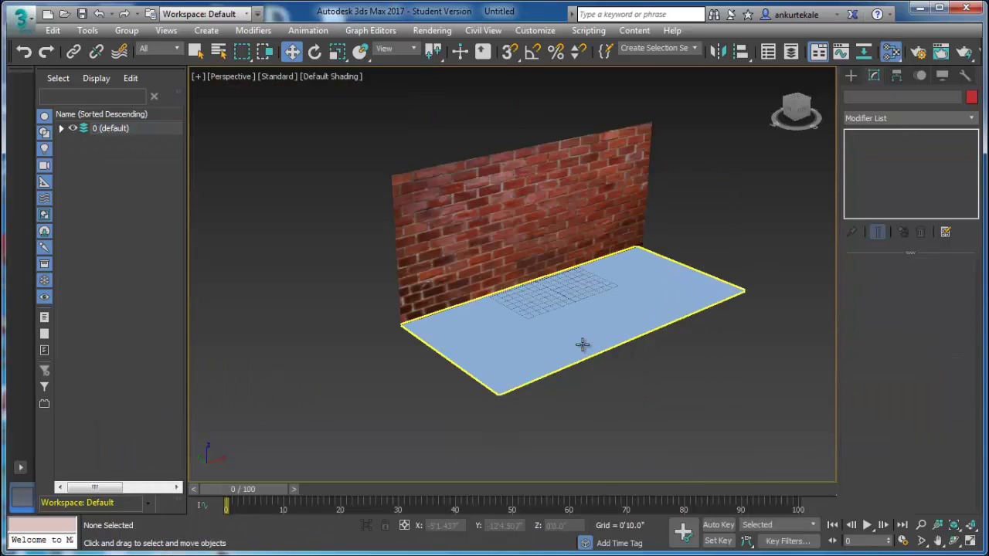
# Add a Standard material in the Slate Material Editor named matRoad.
pyautogui.press('m')
pyautogui.moveTo(531, 411)
pyautogui.mouseDown()
pyautogui.moveTo(373, 209)
pyautogui.moveTo(601, 226)
pyautogui.mouseUp()
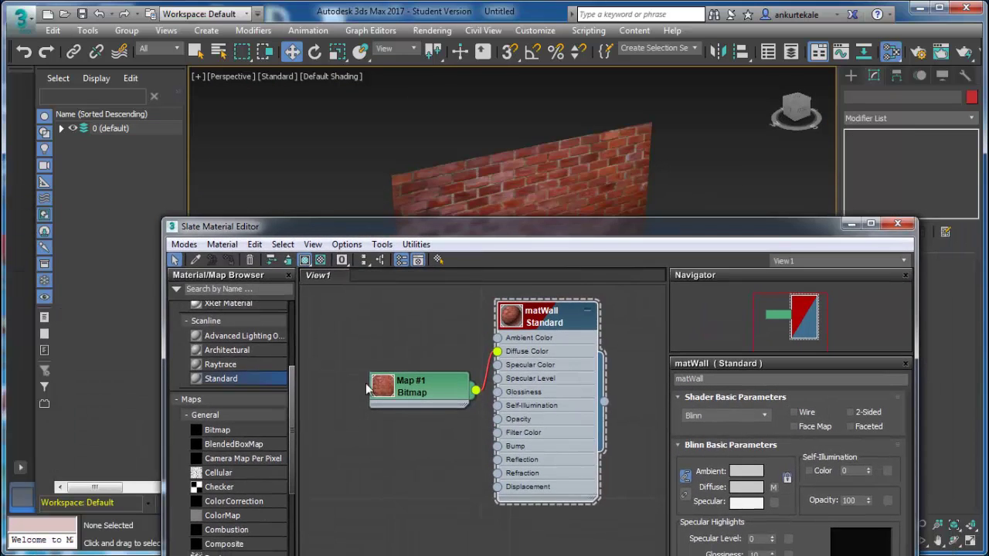
pyautogui.moveTo(249, 377); pyautogui.dragTo(363, 455)
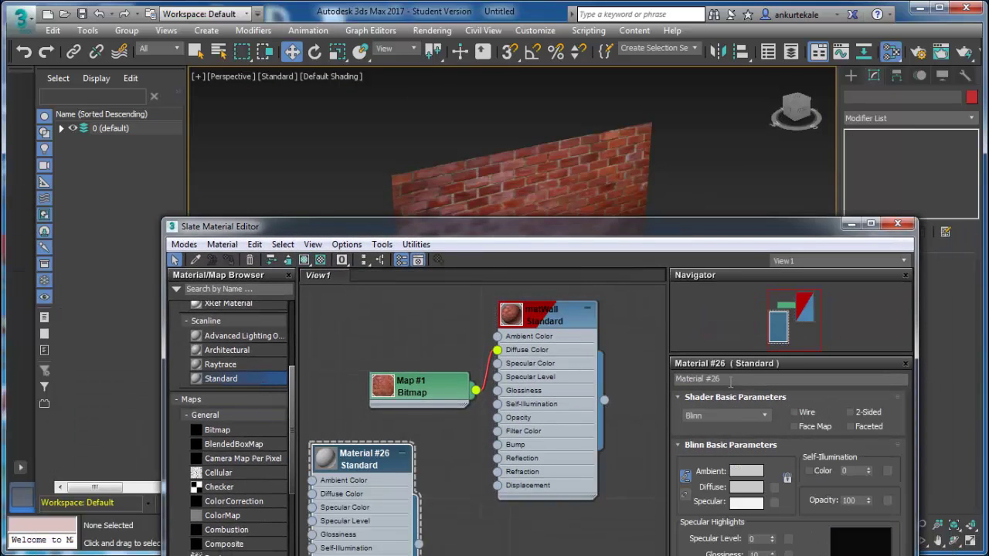
pyautogui.write('m')
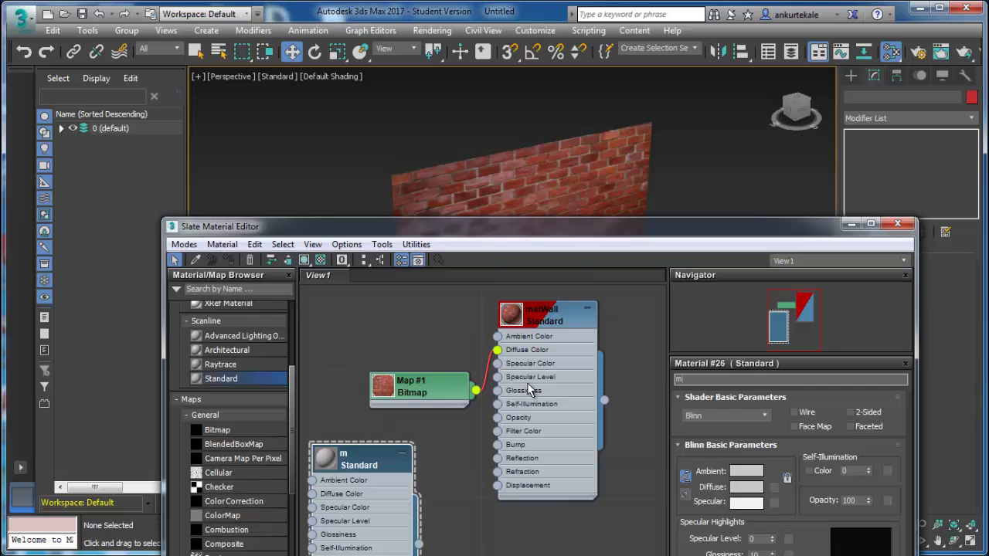
pyautogui.write('atRo')
pyautogui.write('ad')
pyautogui.press('Return')
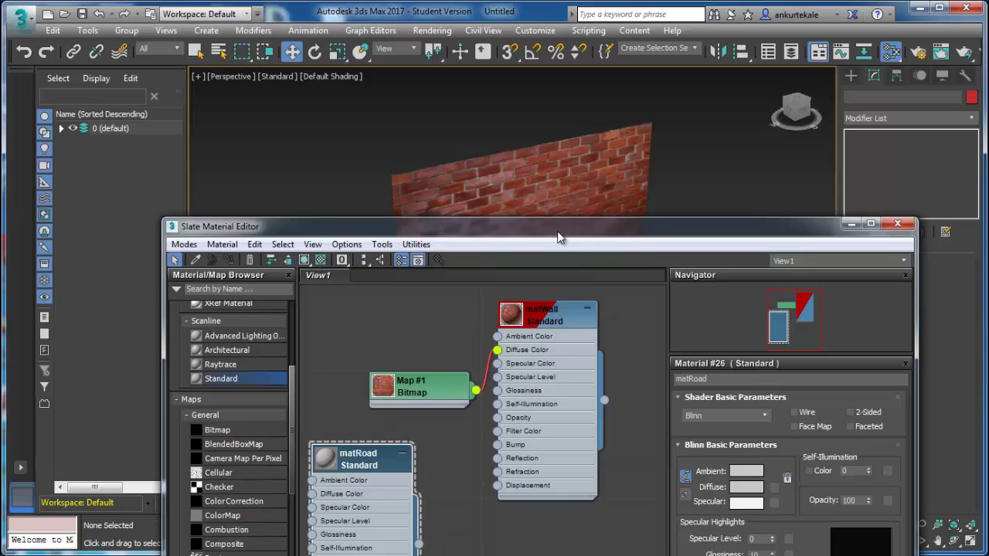
# Apply matRoad to the floor plane and start a map from its Diffuse Color.
pyautogui.moveTo(560, 238); pyautogui.dragTo(628, 346)
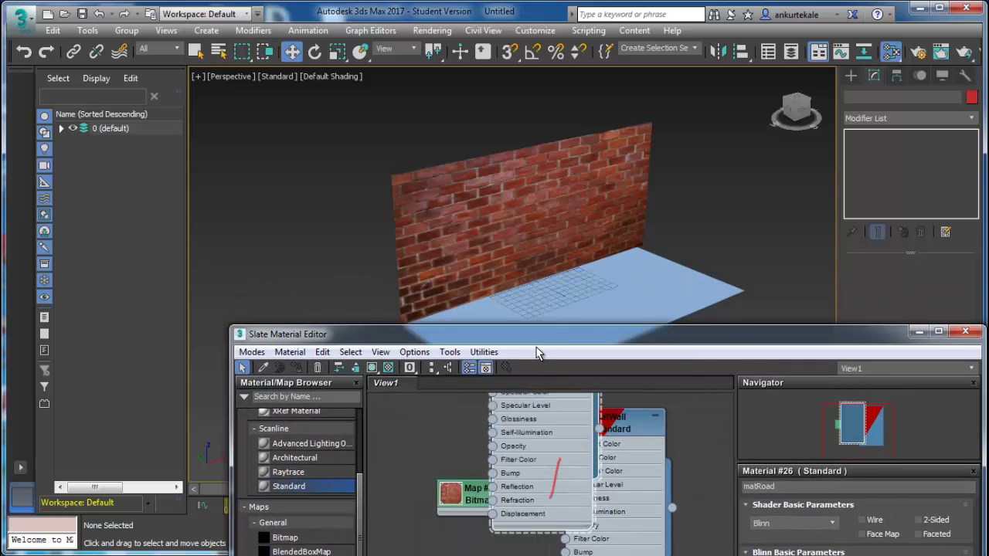
pyautogui.moveTo(544, 409); pyautogui.dragTo(433, 441)
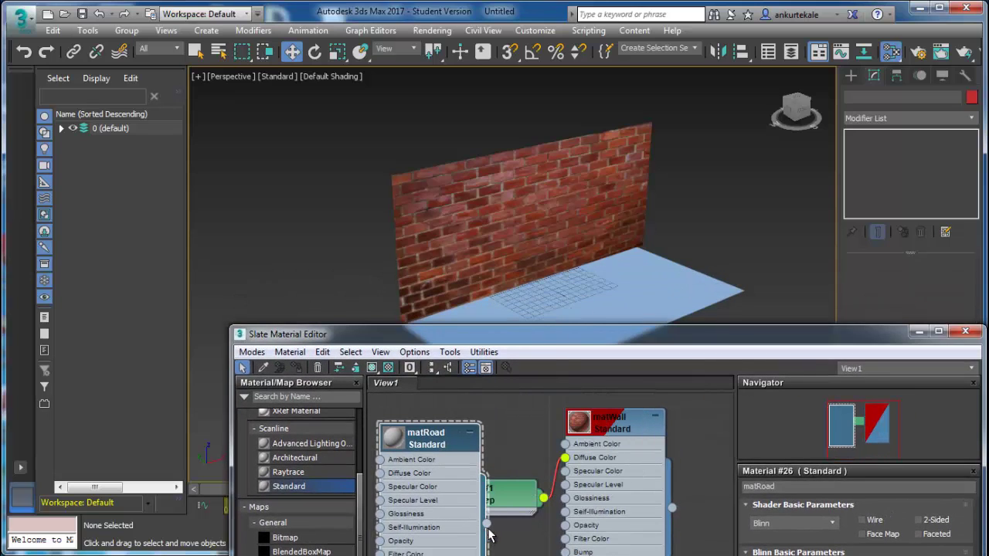
pyautogui.moveTo(487, 525); pyautogui.dragTo(587, 301)
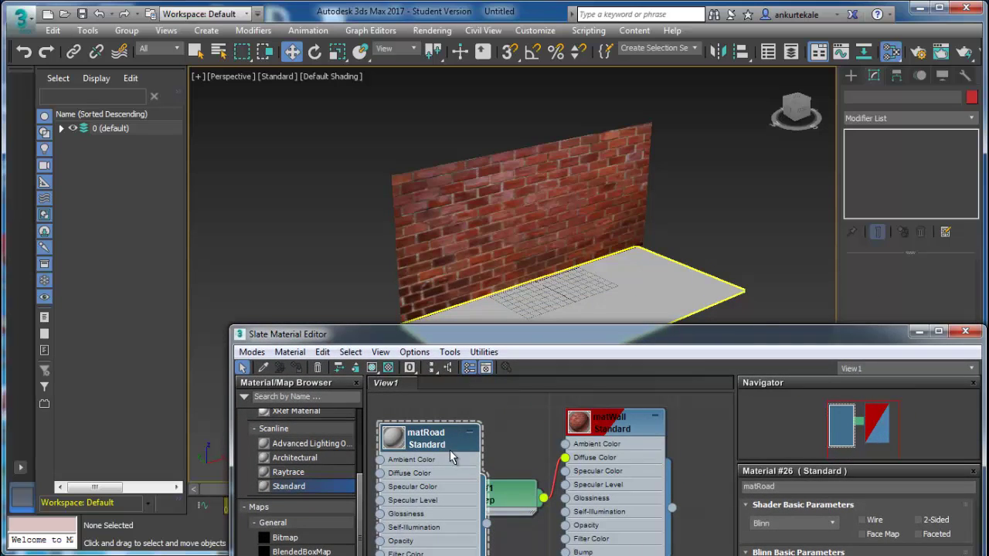
pyautogui.moveTo(452, 459); pyautogui.dragTo(466, 472)
pyautogui.moveTo(555, 336); pyautogui.dragTo(522, 117)
pyautogui.moveTo(425, 236); pyautogui.dragTo(467, 382)
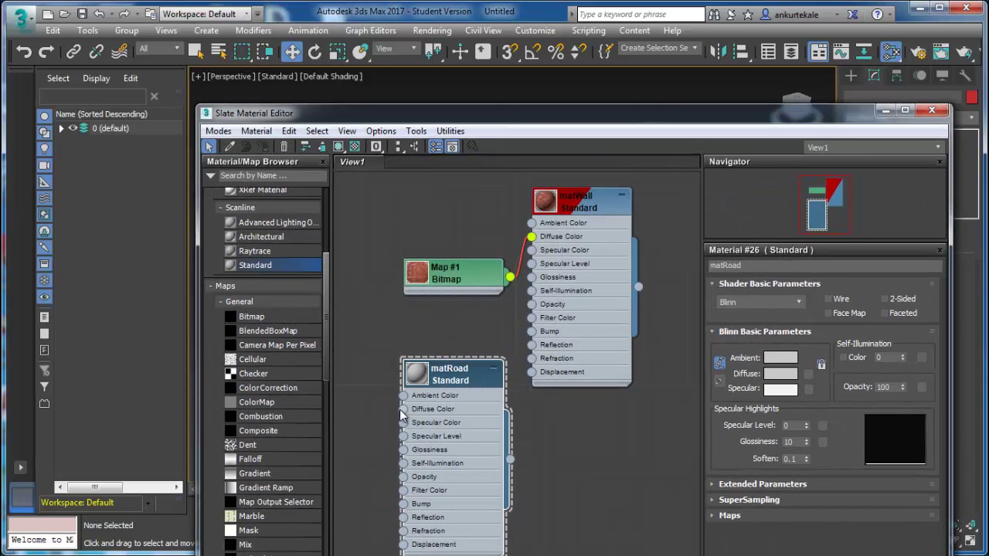
pyautogui.moveTo(400, 410); pyautogui.dragTo(360, 410)
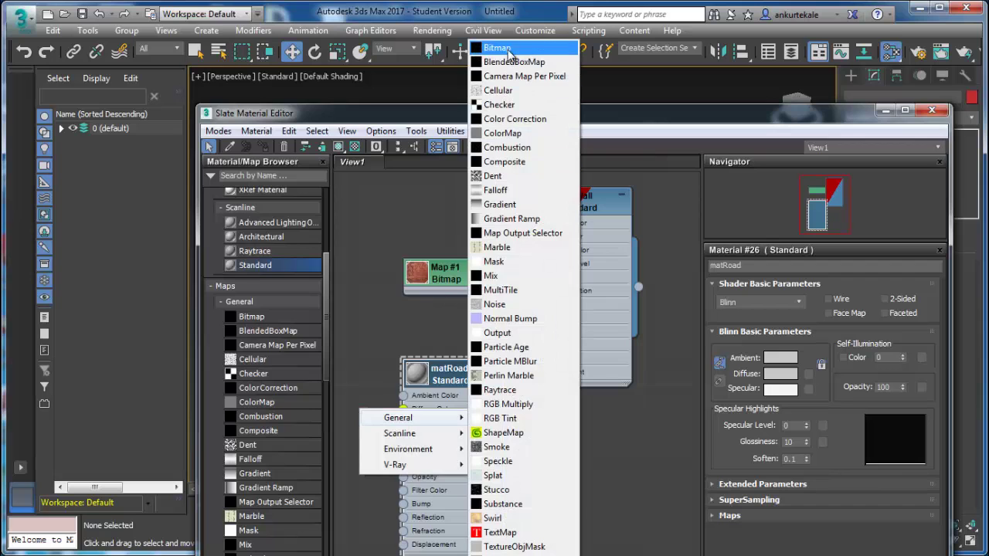
# Load road.png as matRoad's diffuse bitmap and show it shaded on the floor.
pyautogui.click(508, 52)
pyautogui.doubleClick(258, 145)
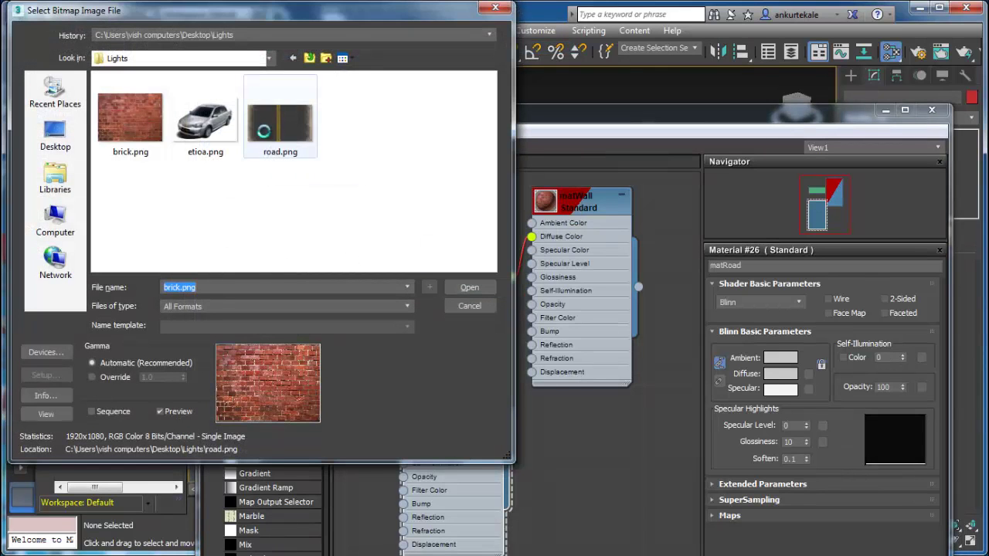
pyautogui.moveTo(343, 411); pyautogui.dragTo(302, 452)
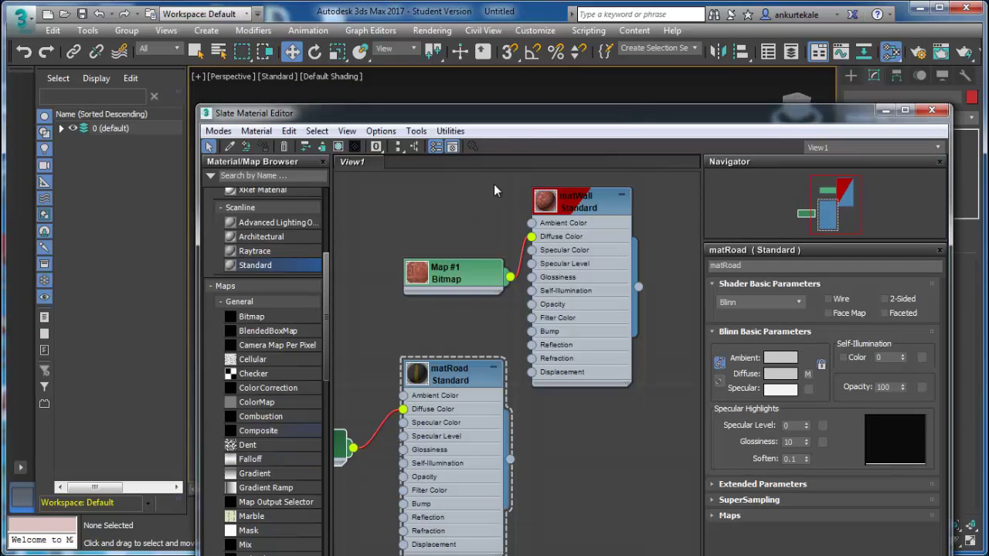
pyautogui.rightClick(457, 374)
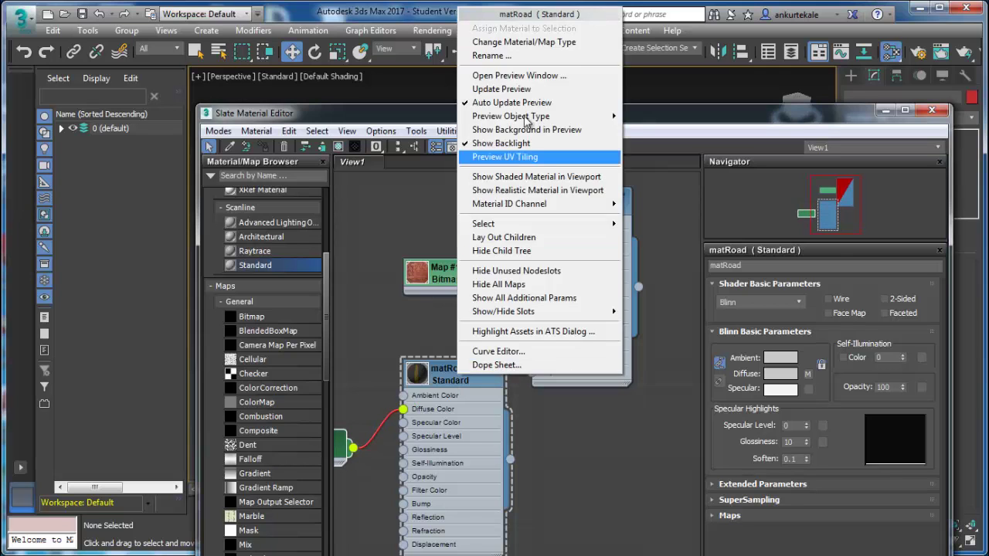
pyautogui.click(535, 177)
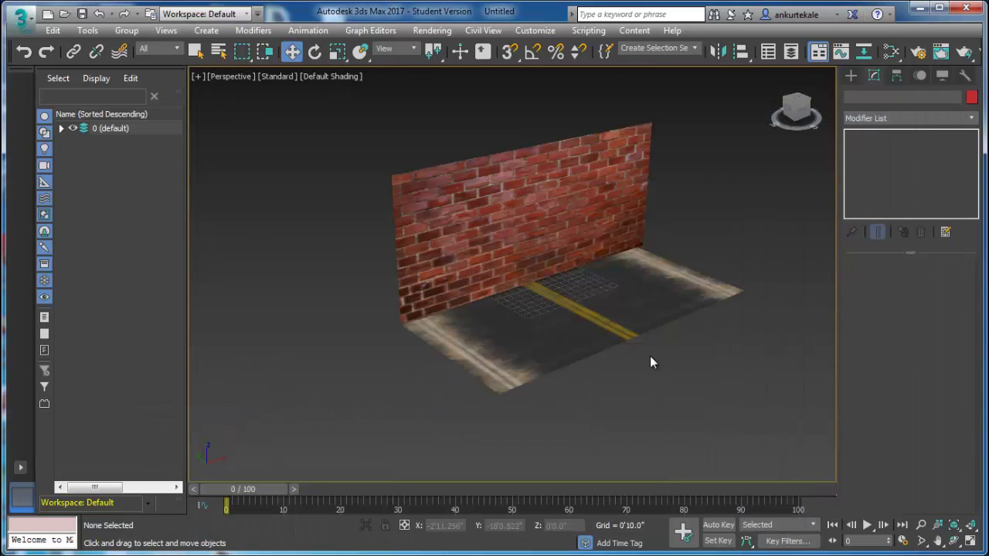
# Rotate the floor's UVW Map gizmo -50° with Angle Snap so stripes run lengthwise.
pyautogui.scroll(2, 650, 363)
pyautogui.scroll(5, 654, 389)
pyautogui.keyDown('alt'); pyautogui.moveTo(622, 374); pyautogui.dragTo(616, 379, button='middle'); pyautogui.keyUp('alt')
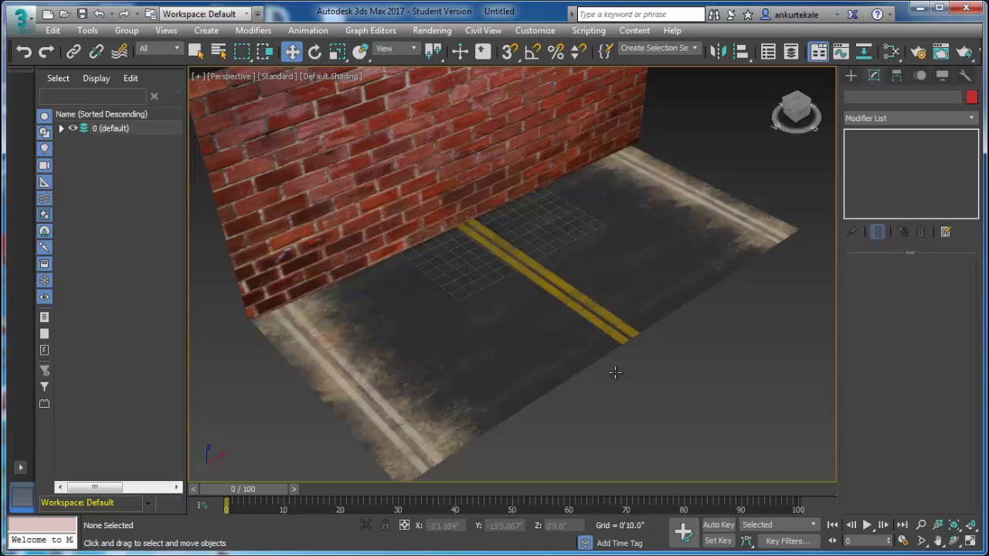
pyautogui.click(510, 329)
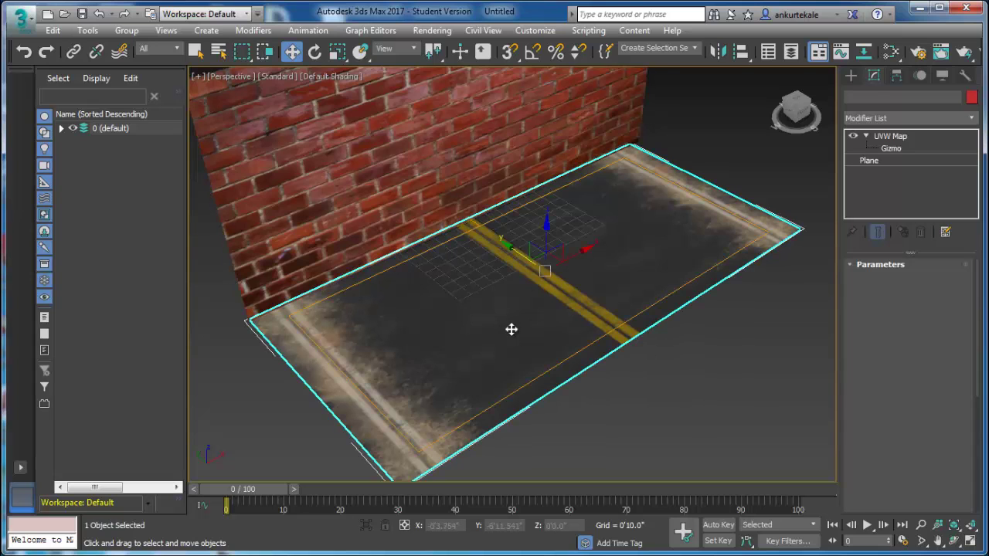
pyautogui.click(891, 148)
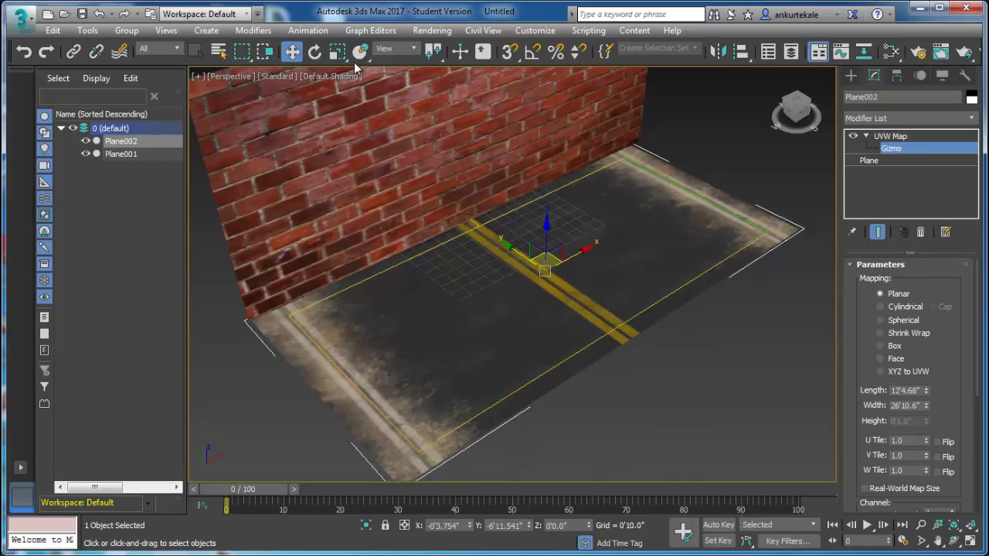
pyautogui.click(315, 53)
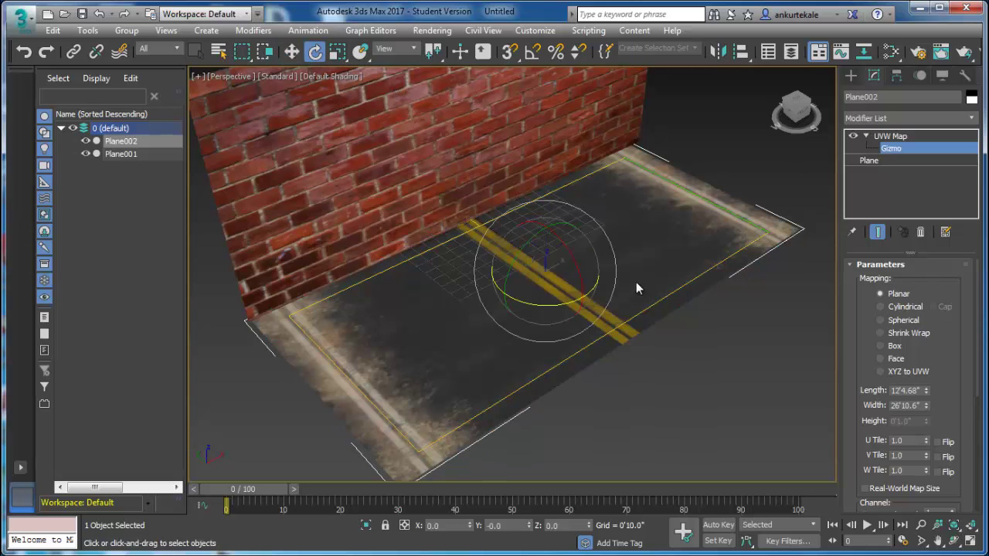
pyautogui.click(533, 52)
pyautogui.moveTo(543, 303); pyautogui.dragTo(486, 303)
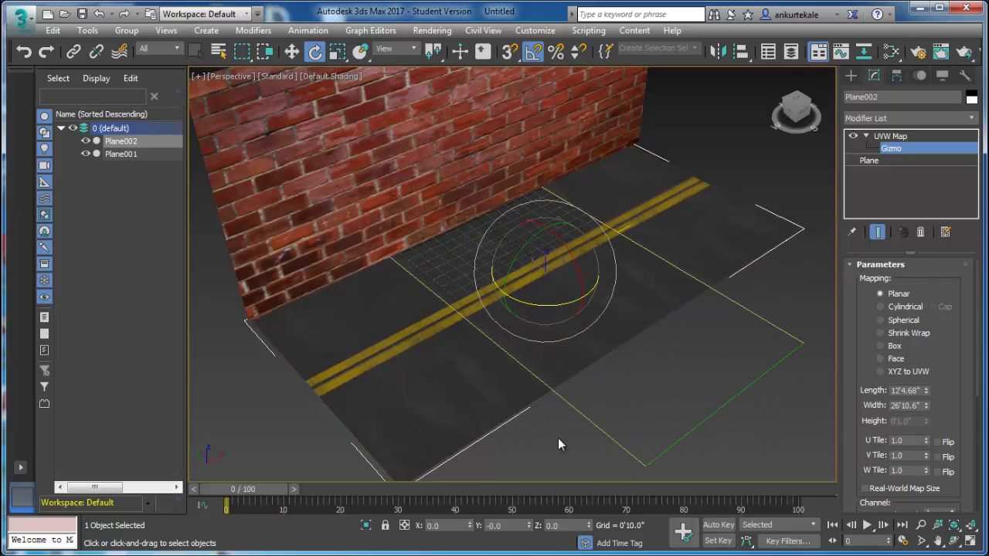
# Scale down the floor's mapping gizmo to shrink the road texture.
pyautogui.click(892, 160)
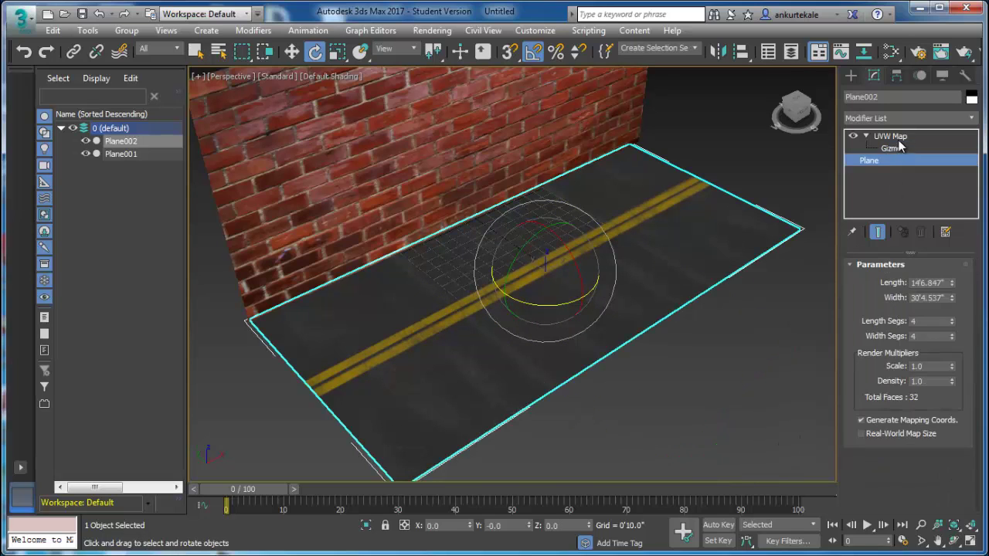
pyautogui.click(901, 139)
pyautogui.click(780, 410)
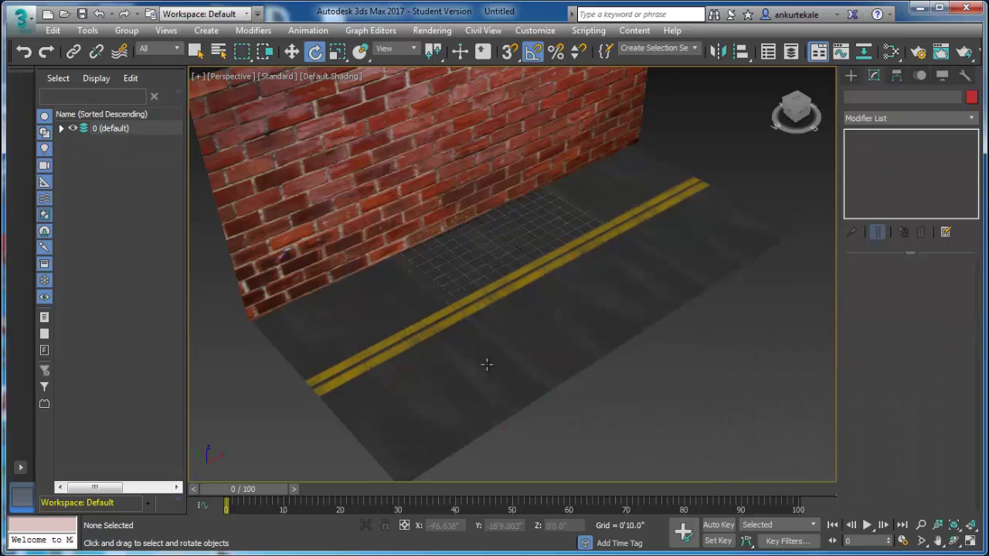
pyautogui.click(556, 316)
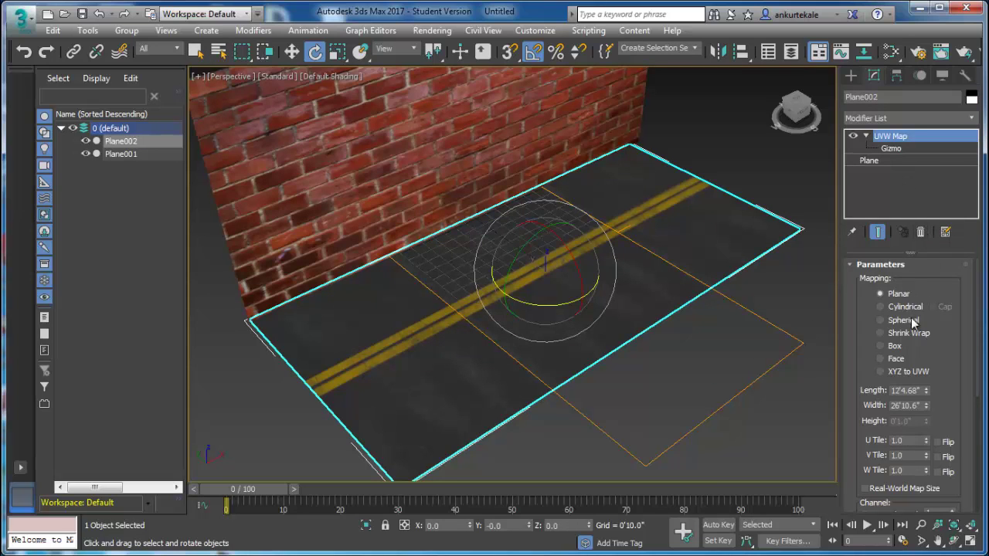
pyautogui.click(896, 149)
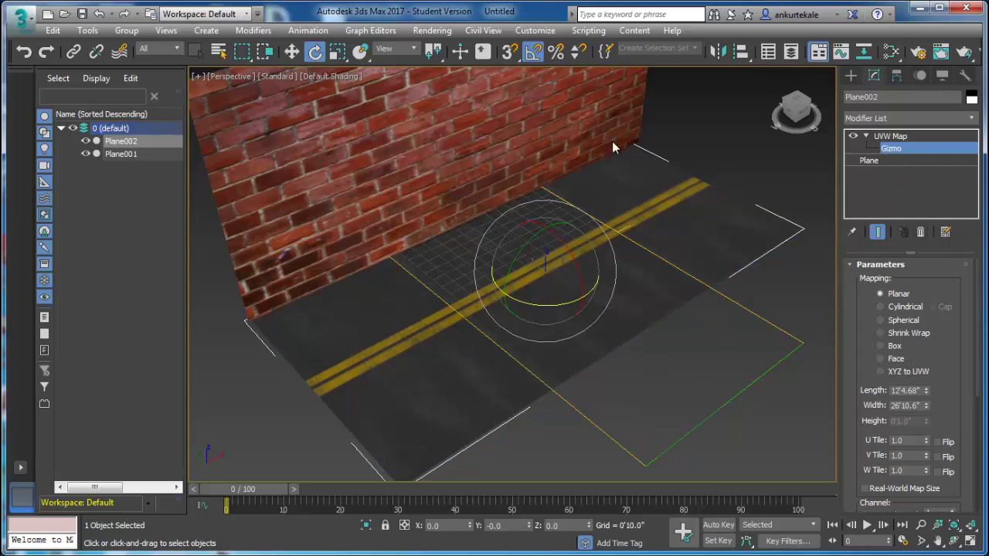
pyautogui.click(337, 51)
pyautogui.moveTo(503, 289)
pyautogui.mouseDown()
pyautogui.moveTo(531, 290)
pyautogui.moveTo(431, 319)
pyautogui.moveTo(492, 314)
pyautogui.mouseUp()
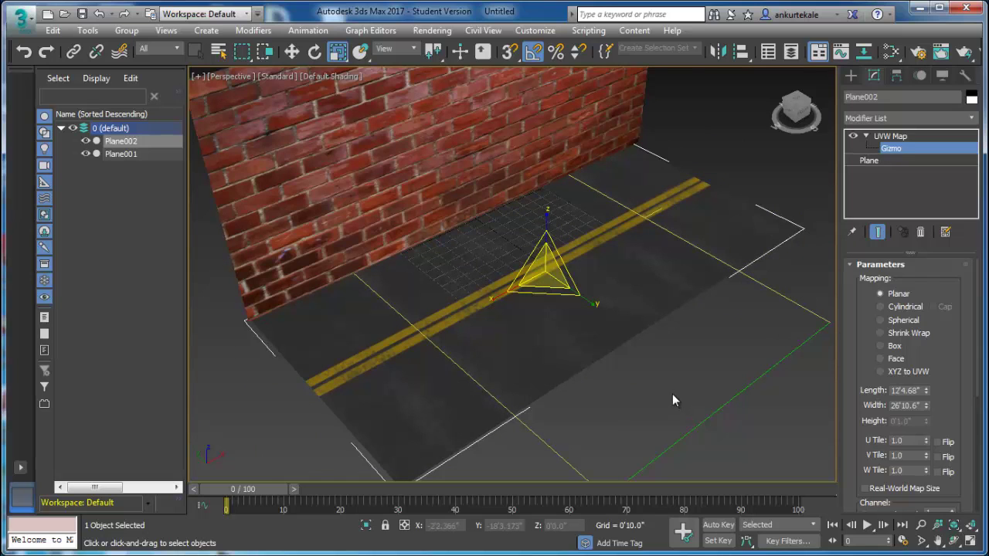
# Start a Standard Primitives Box with AutoGrid enabled.
pyautogui.keyDown('alt'); pyautogui.moveTo(672, 396); pyautogui.dragTo(465, 275, button='middle'); pyautogui.keyUp('alt')
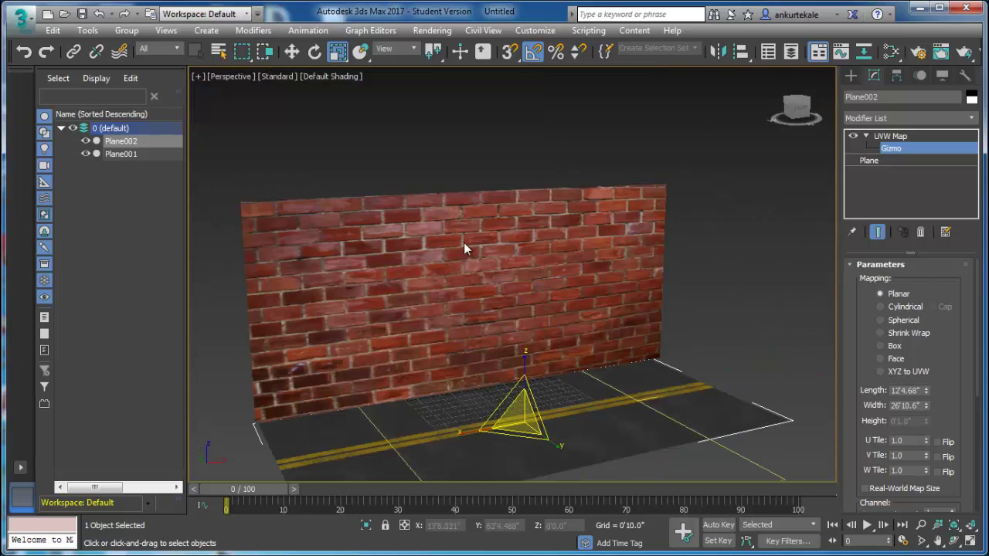
pyautogui.click(851, 75)
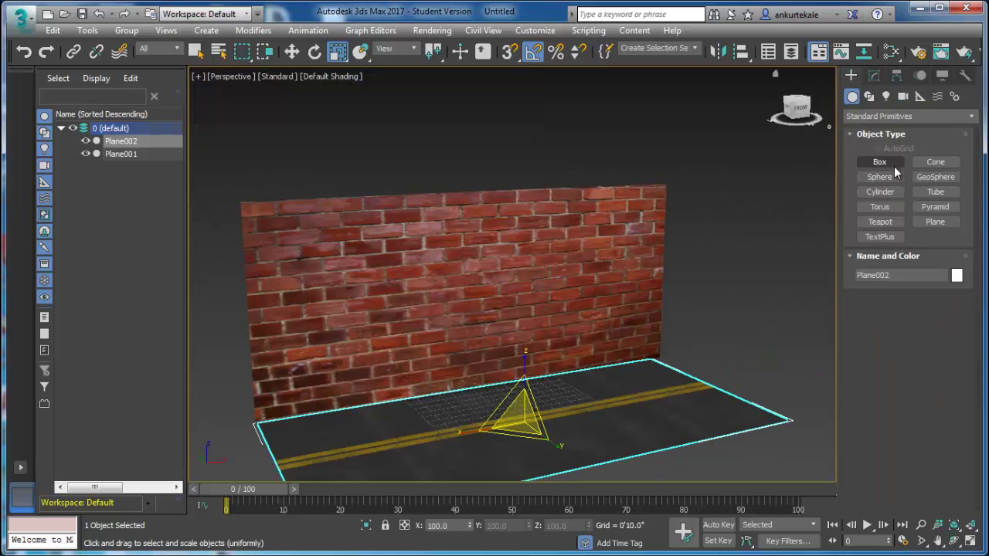
pyautogui.click(889, 163)
pyautogui.click(879, 147)
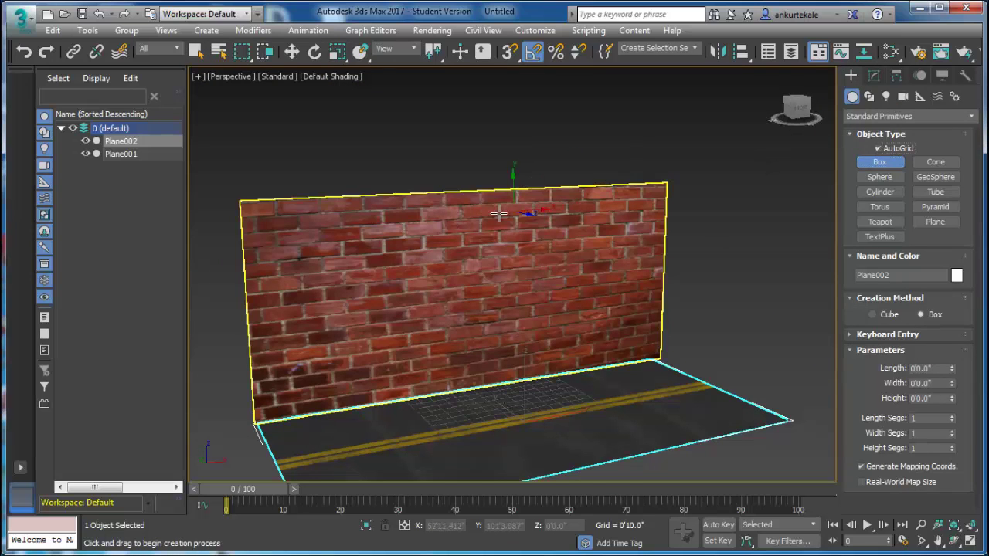
# Draw Box001, about 5'3" by 11'8" by 0'6", flat against the brick wall.
pyautogui.moveTo(473, 214); pyautogui.dragTo(617, 276)
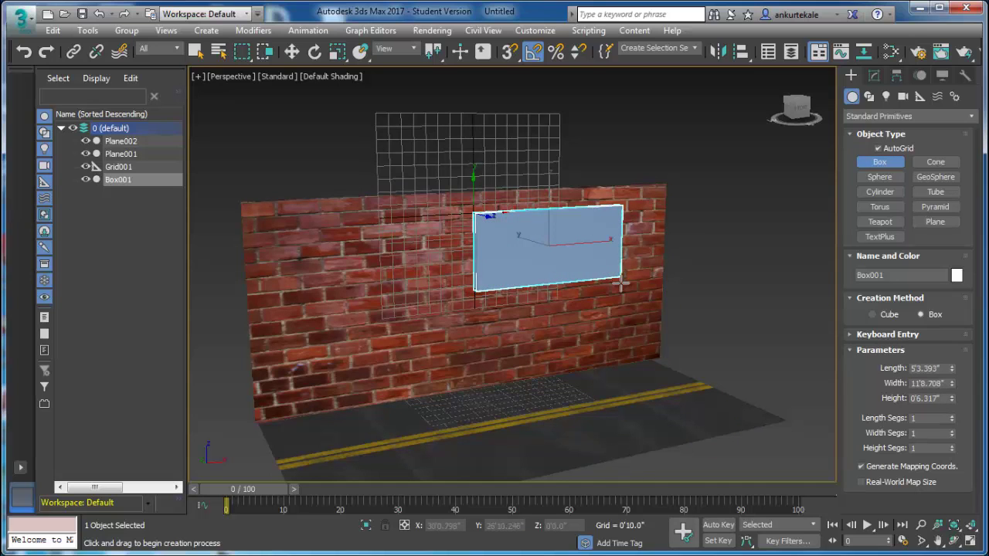
pyautogui.click(620, 283)
pyautogui.click(879, 148)
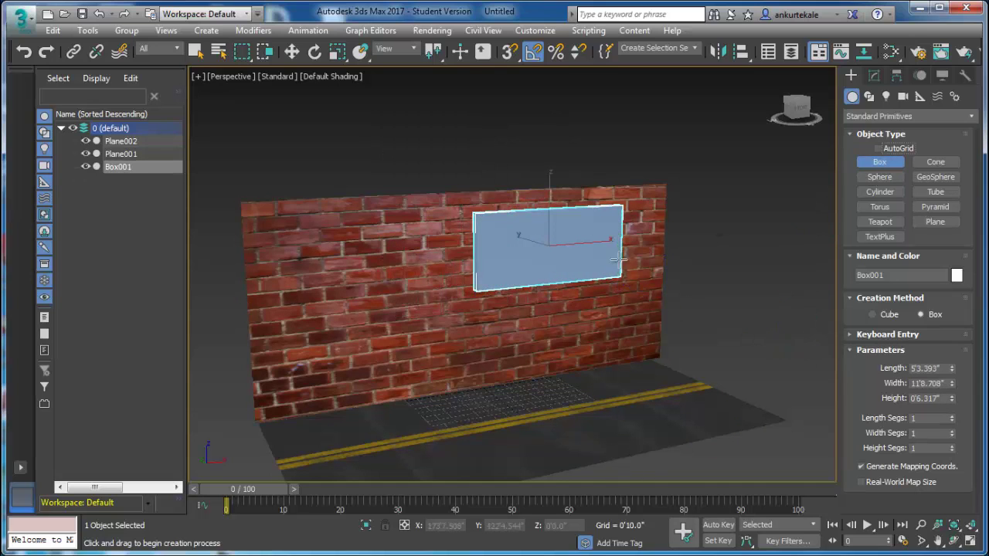
pyautogui.keyDown('alt'); pyautogui.moveTo(621, 260); pyautogui.dragTo(591, 298, button='middle'); pyautogui.keyUp('alt')
pyautogui.scroll(5, 589, 294)
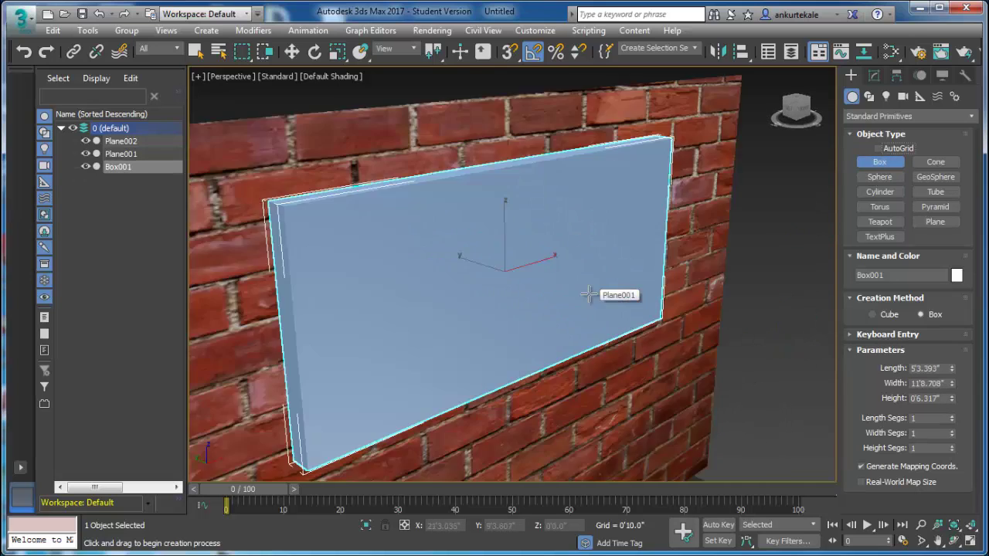
pyautogui.moveTo(534, 278)
pyautogui.keyDown('alt'); pyautogui.mouseDown(button='middle')
pyautogui.moveTo(558, 345)
pyautogui.moveTo(532, 323)
pyautogui.moveTo(512, 282)
pyautogui.moveTo(524, 349)
pyautogui.mouseUp(button='middle'); pyautogui.keyUp('alt')
pyautogui.scroll(-5, 510, 294)
pyautogui.scroll(4, 514, 275)
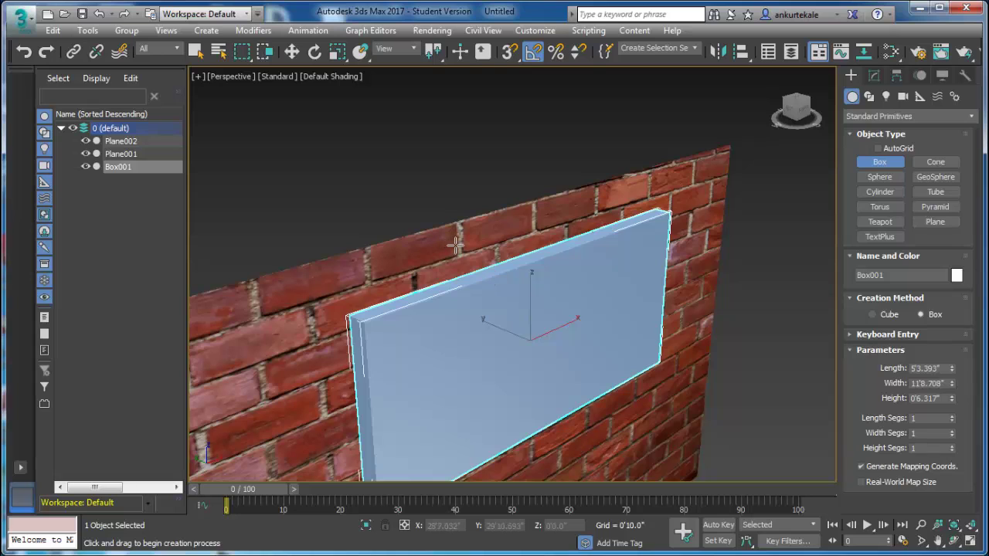
pyautogui.keyDown('alt'); pyautogui.moveTo(481, 269); pyautogui.dragTo(503, 318, button='middle'); pyautogui.keyUp('alt')
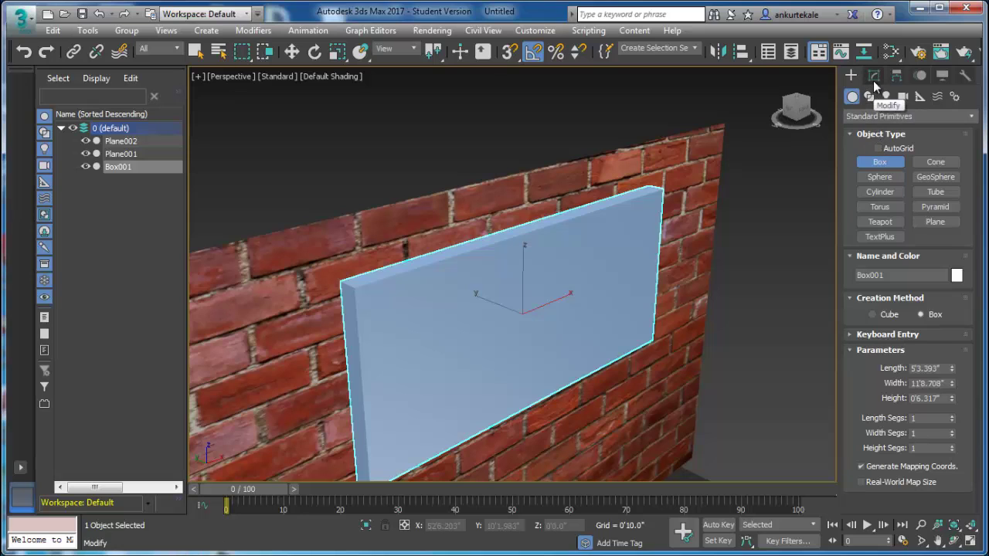
# Convert Box001 to an Editable Poly and work at Polygon level.
pyautogui.click(874, 77)
pyautogui.rightClick(870, 146)
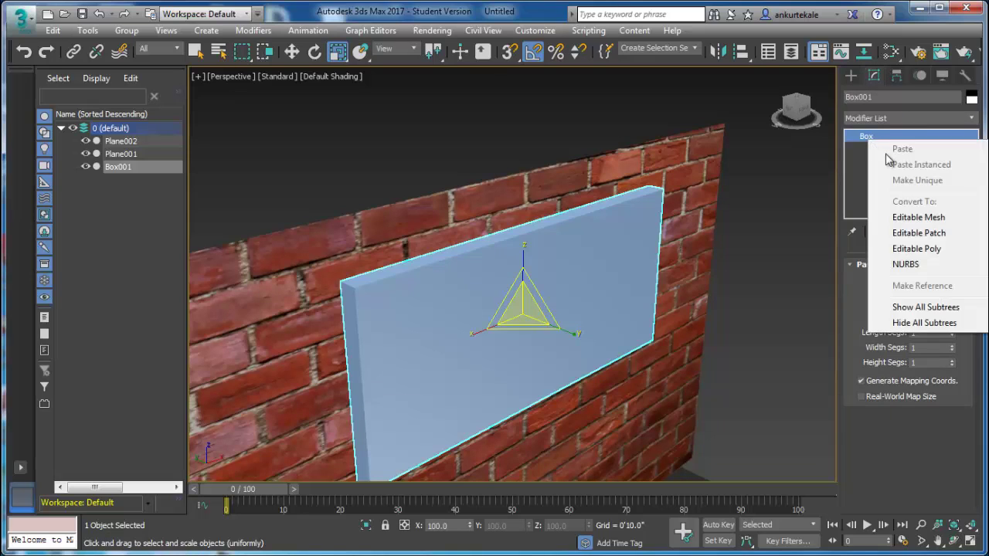
pyautogui.click(917, 248)
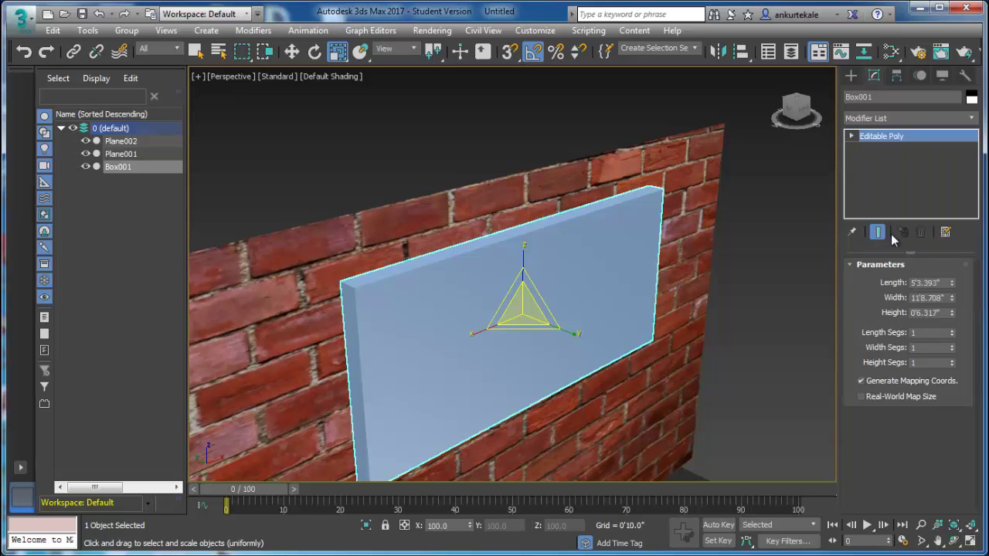
pyautogui.click(923, 283)
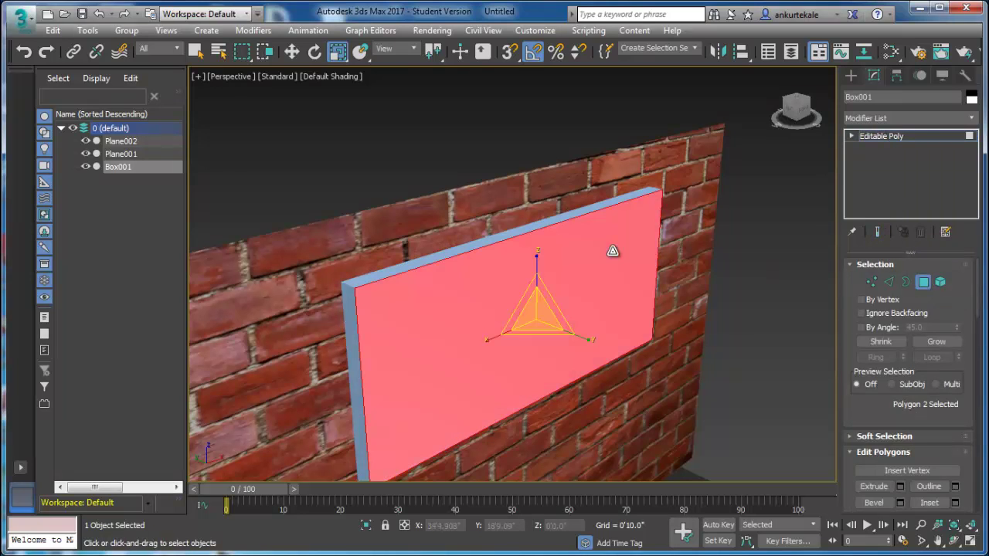
pyautogui.moveTo(933, 424); pyautogui.dragTo(928, 319)
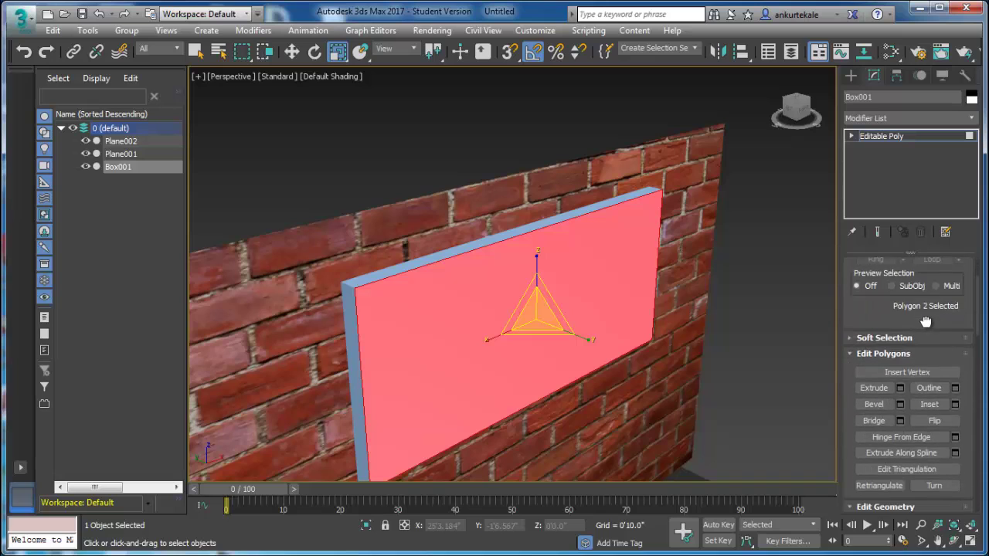
# Inset and recess the front face, then invert selection to the border faces for material ID 2.
pyautogui.click(936, 399)
pyautogui.moveTo(566, 290); pyautogui.dragTo(562, 300)
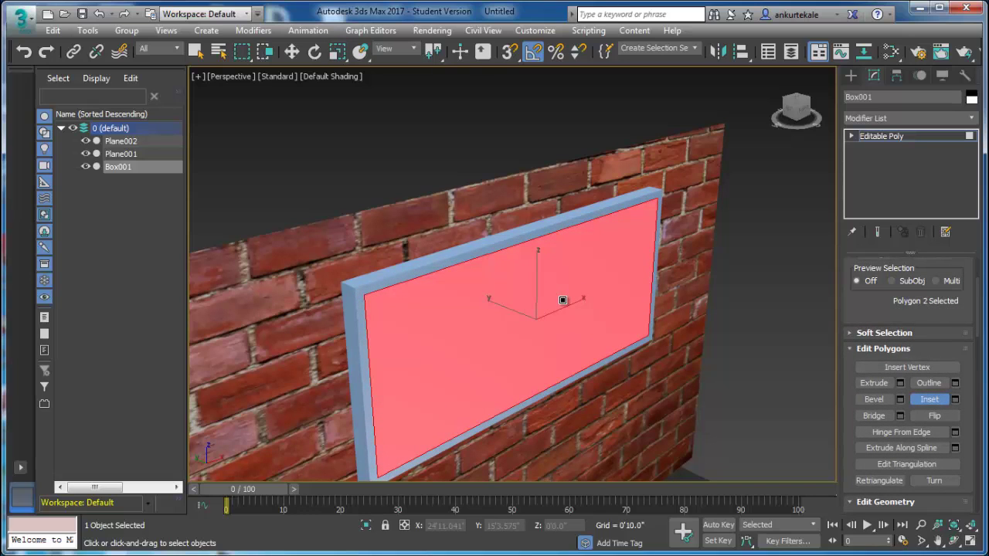
pyautogui.click(873, 382)
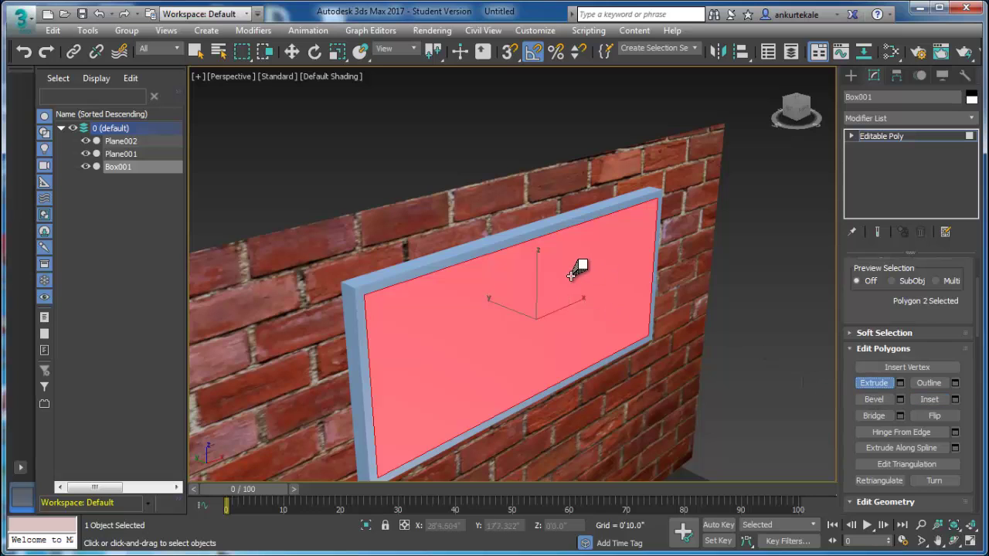
pyautogui.moveTo(571, 275); pyautogui.dragTo(562, 287)
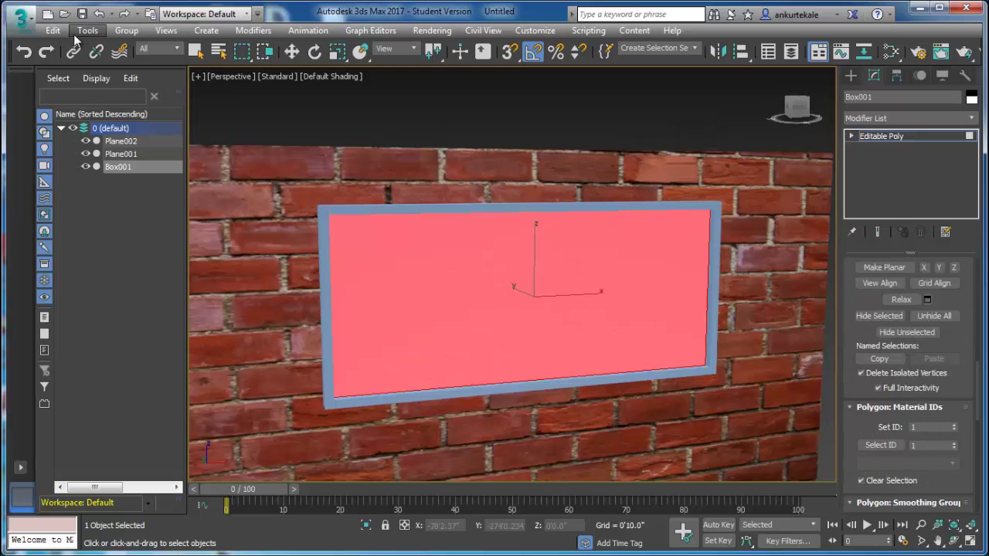
pyautogui.click(52, 30)
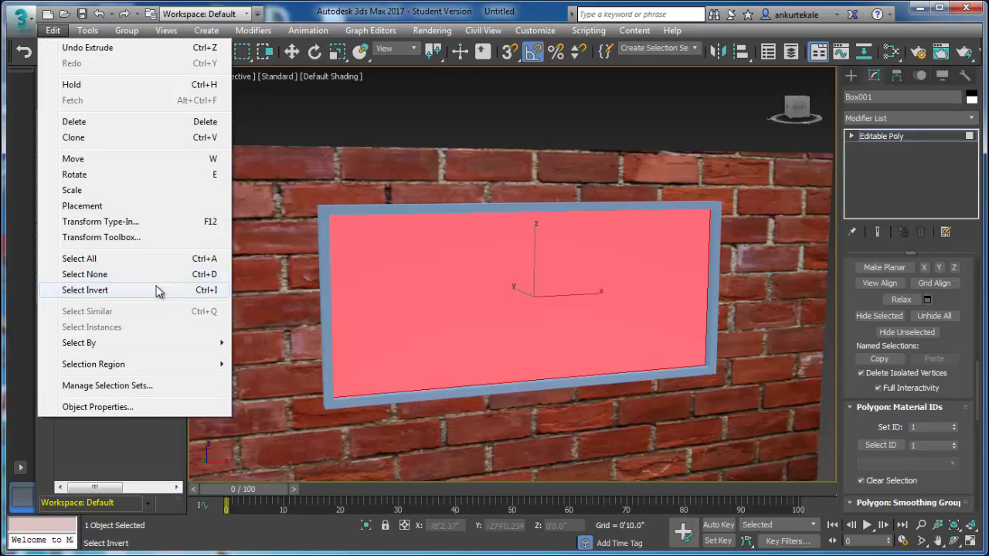
pyautogui.click(157, 290)
pyautogui.write('2')
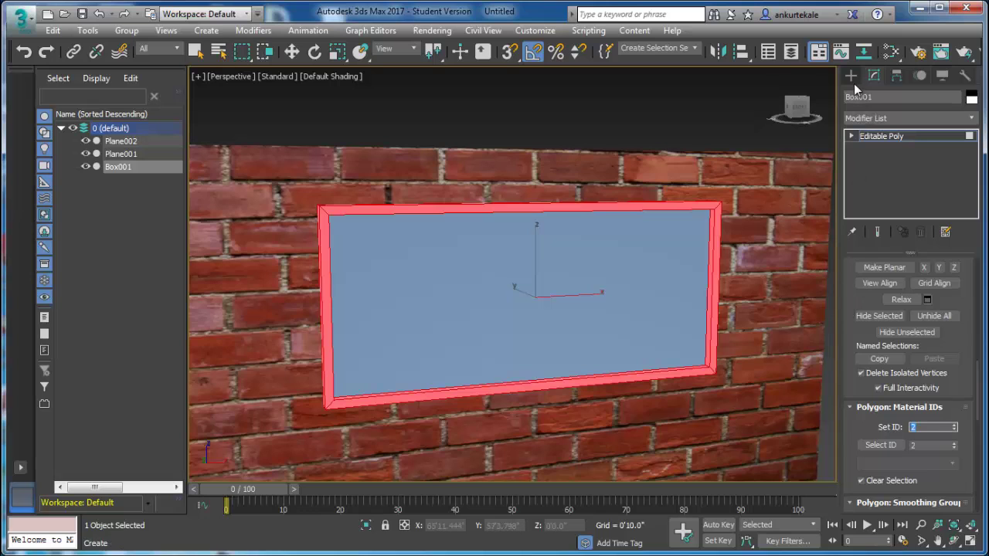
# Scale the whole frame to 80% along X.
pyautogui.click(850, 74)
pyautogui.press('r')
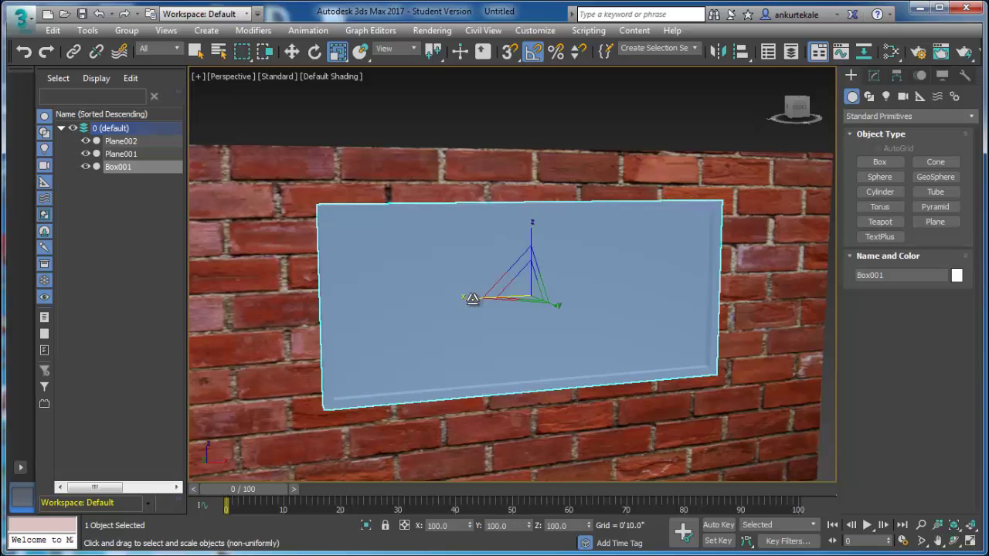
pyautogui.moveTo(470, 296); pyautogui.dragTo(484, 298)
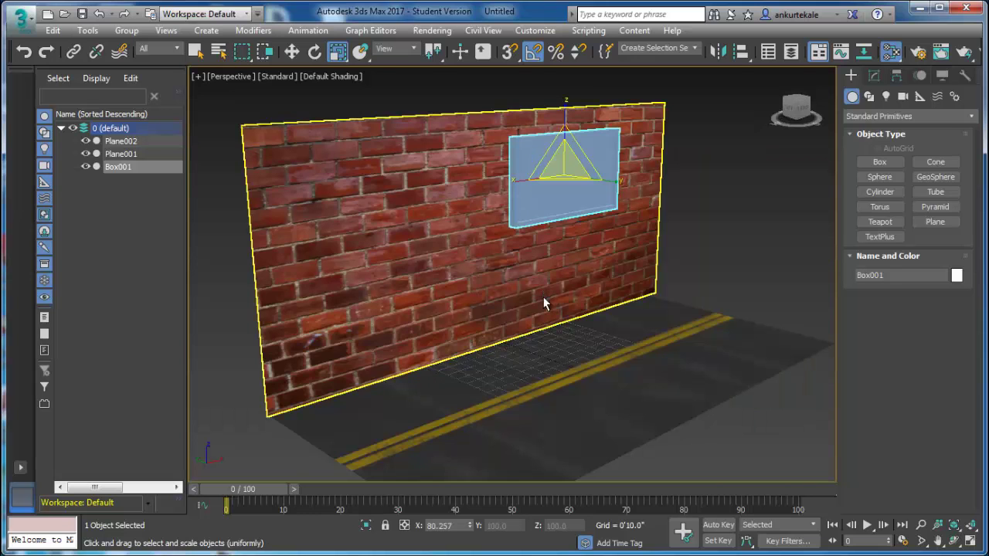
# Add a Multi/Sub-Object material in the Slate editor and set its sub-material count to 2.
pyautogui.press('m')
pyautogui.moveTo(558, 323); pyautogui.dragTo(615, 258, button='middle')
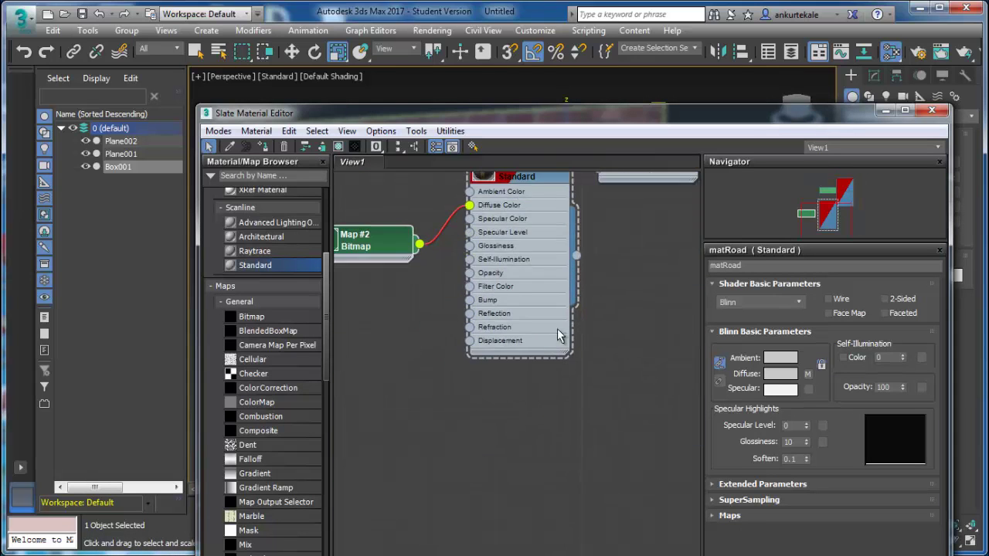
pyautogui.moveTo(325, 288)
pyautogui.mouseDown()
pyautogui.moveTo(330, 247)
pyautogui.moveTo(545, 386)
pyautogui.mouseUp()
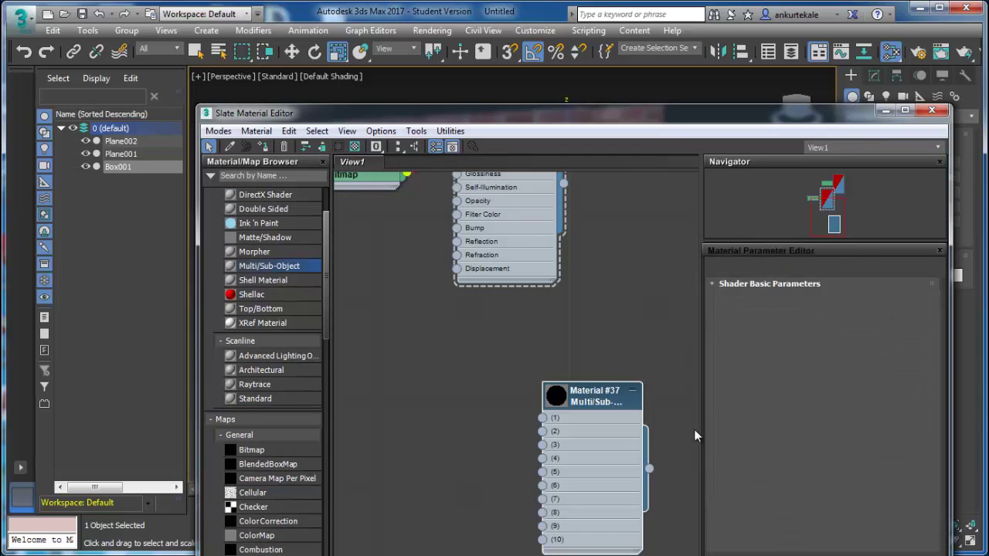
pyautogui.click(763, 306)
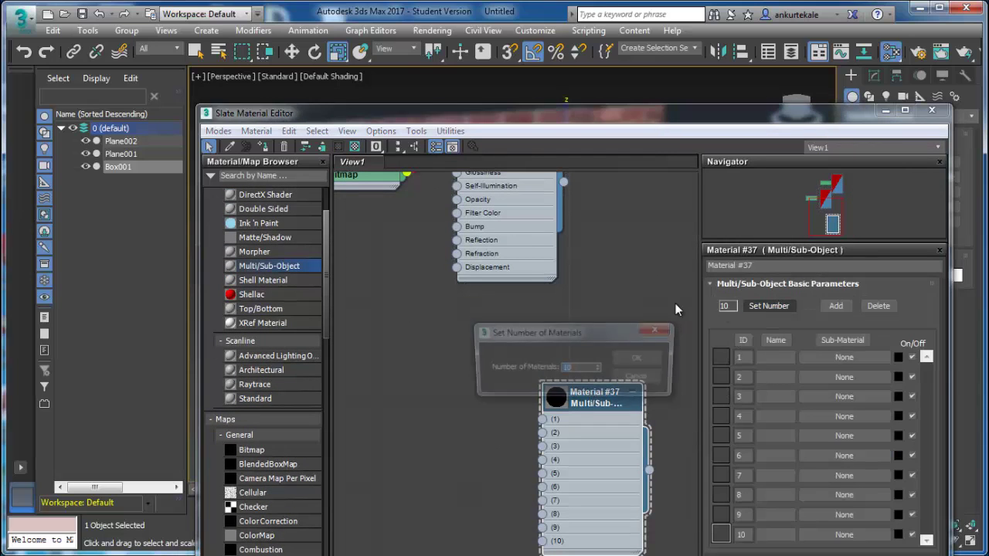
pyautogui.write('1')
pyautogui.moveTo(580, 369); pyautogui.dragTo(520, 360)
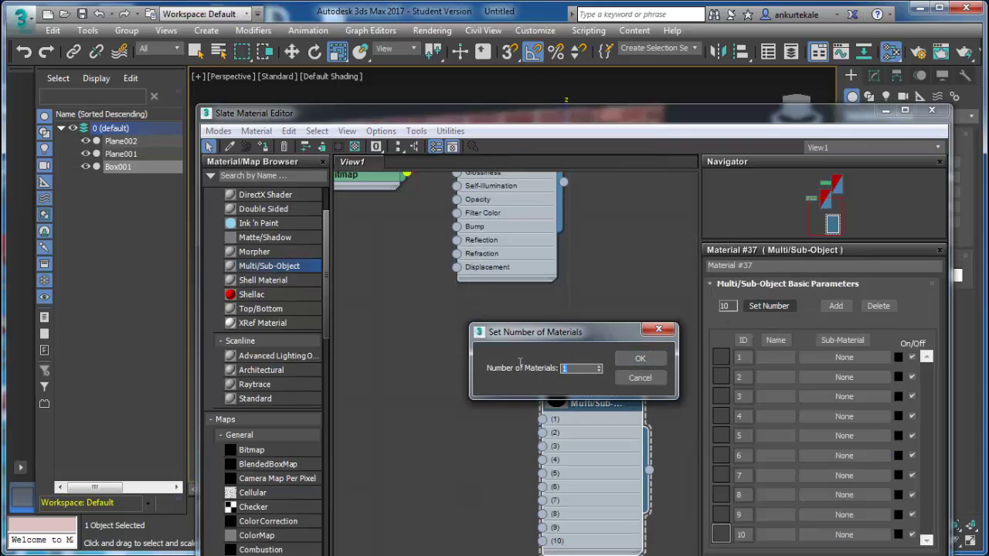
pyautogui.write('2')
pyautogui.click(640, 359)
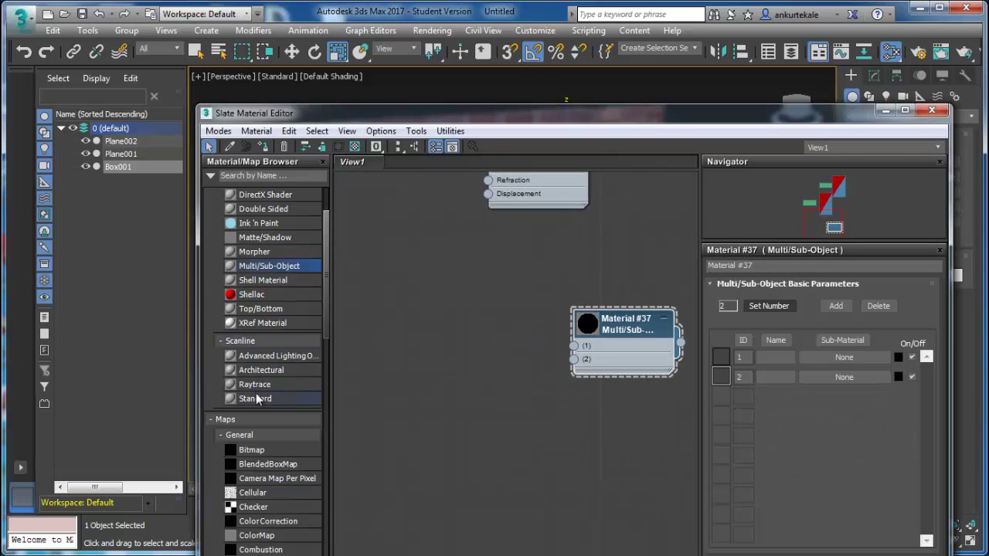
# Add Standard materials #38 and #39 and wire #38 into sub-material slot 1.
pyautogui.moveTo(257, 399)
pyautogui.mouseDown()
pyautogui.moveTo(448, 324)
pyautogui.moveTo(494, 286)
pyautogui.moveTo(473, 415)
pyautogui.mouseUp()
pyautogui.click(493, 317)
pyautogui.moveTo(507, 287); pyautogui.dragTo(483, 322)
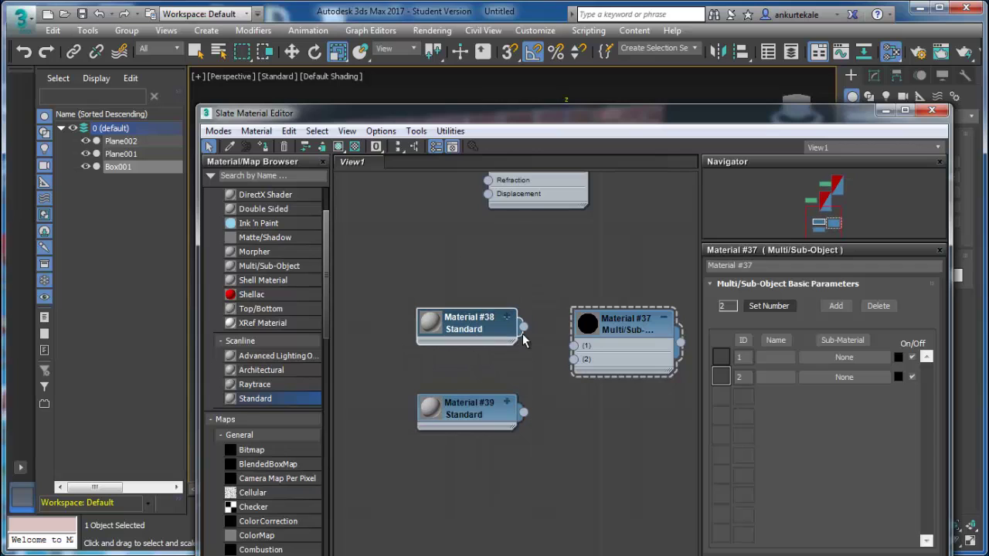
pyautogui.moveTo(539, 341); pyautogui.dragTo(573, 347)
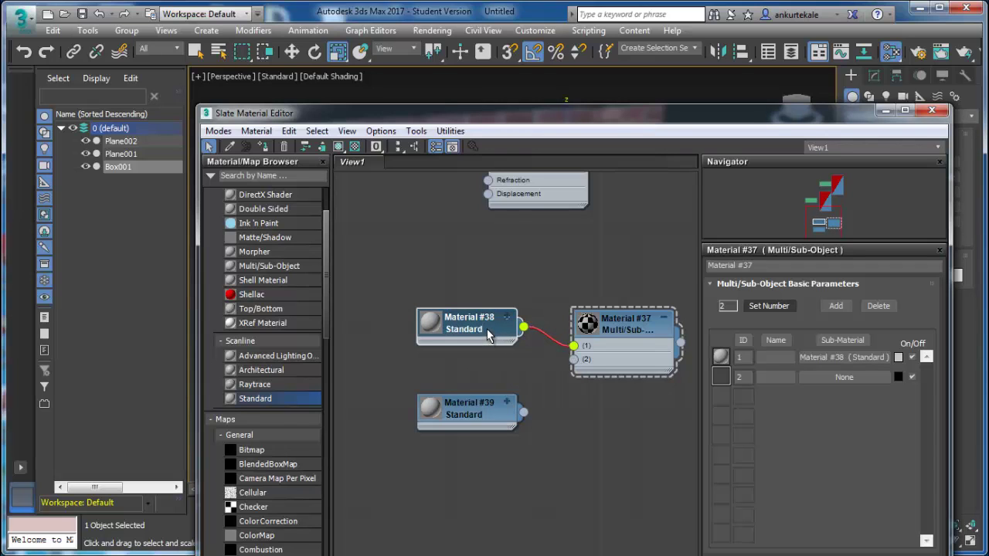
# Give Material #38 a Bitmap diffuse map using car.png.
pyautogui.doubleClick(487, 330)
pyautogui.moveTo(487, 331); pyautogui.dragTo(556, 267, button='middle')
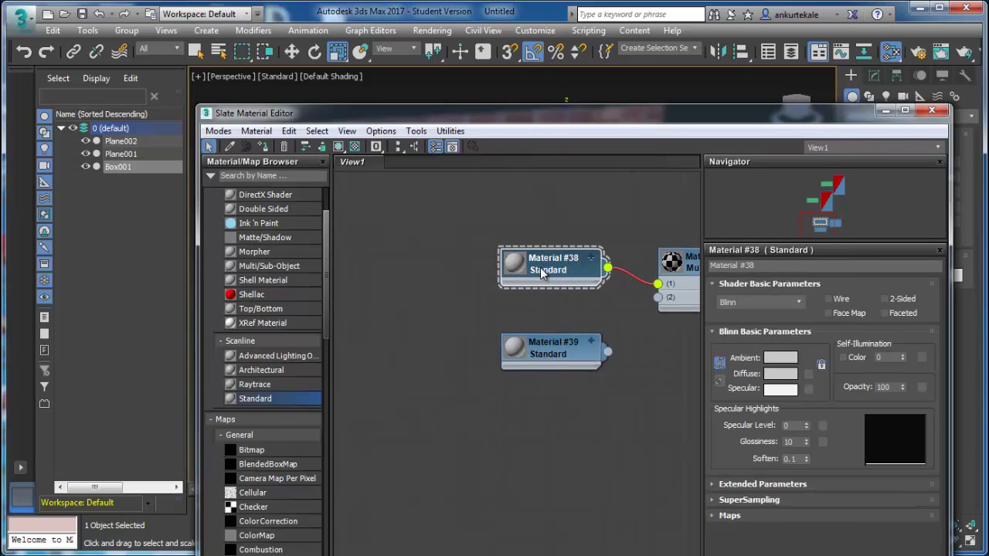
pyautogui.click(592, 258)
pyautogui.moveTo(500, 298); pyautogui.dragTo(416, 331)
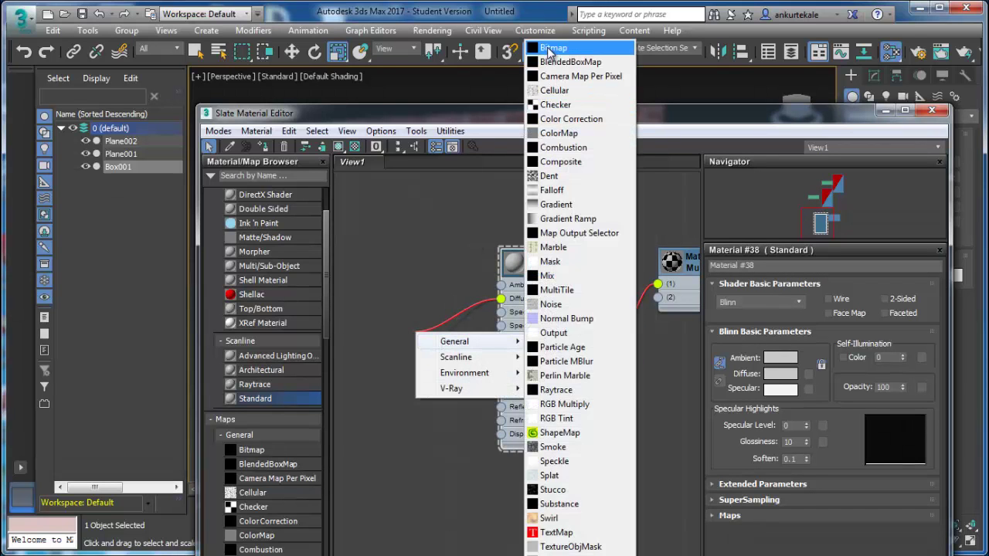
pyautogui.click(550, 51)
pyautogui.click(221, 185)
pyautogui.click(466, 286)
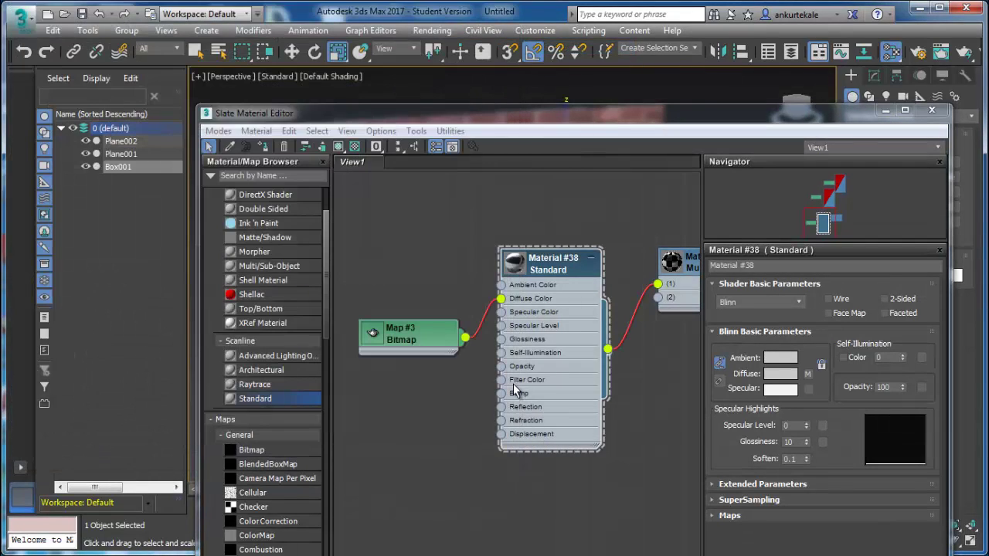
# Wire Material #39 into sub-material slot 2 and bring up its parameters.
pyautogui.moveTo(516, 390); pyautogui.dragTo(467, 319, button='middle')
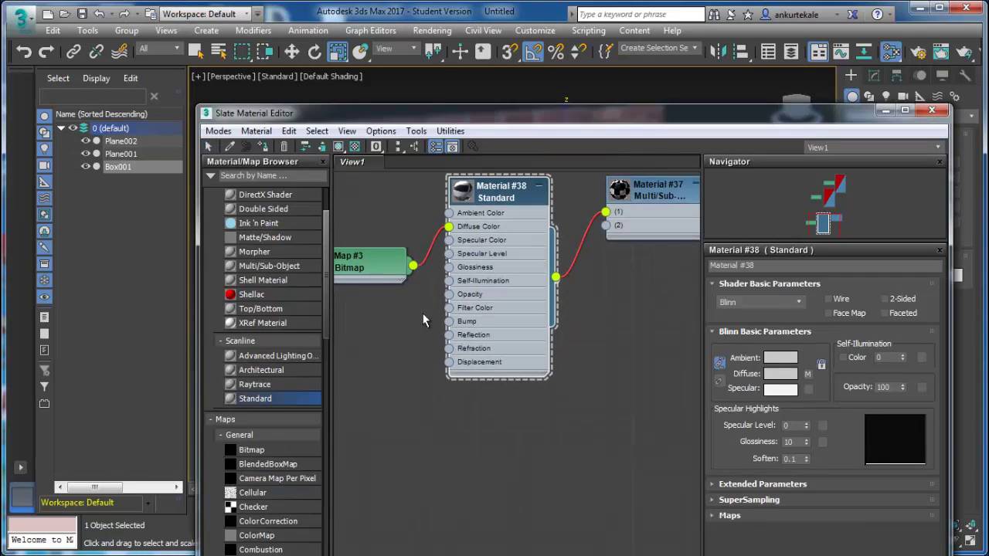
pyautogui.click(539, 187)
pyautogui.moveTo(559, 279); pyautogui.dragTo(541, 311, button='middle')
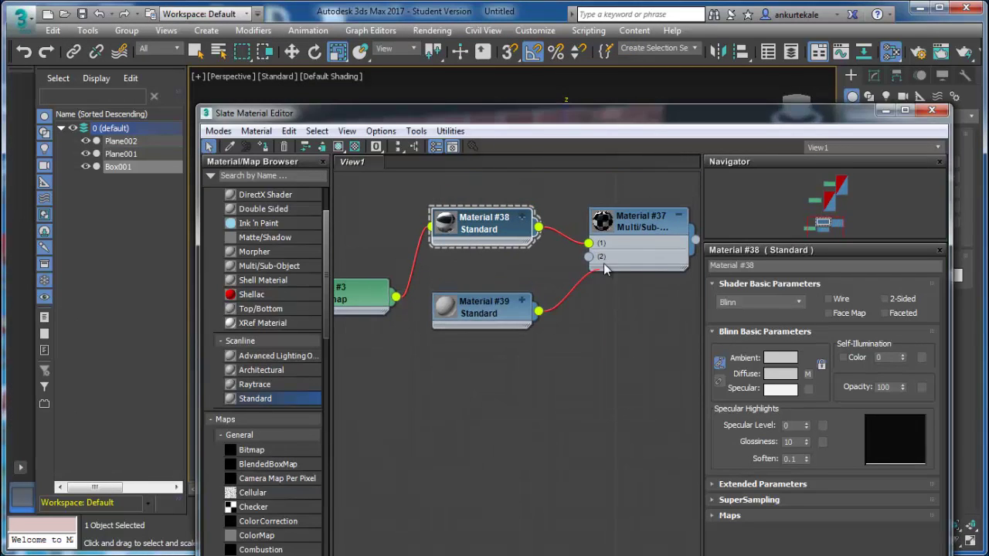
pyautogui.moveTo(589, 287); pyautogui.dragTo(590, 302, button='middle')
pyautogui.click(484, 331)
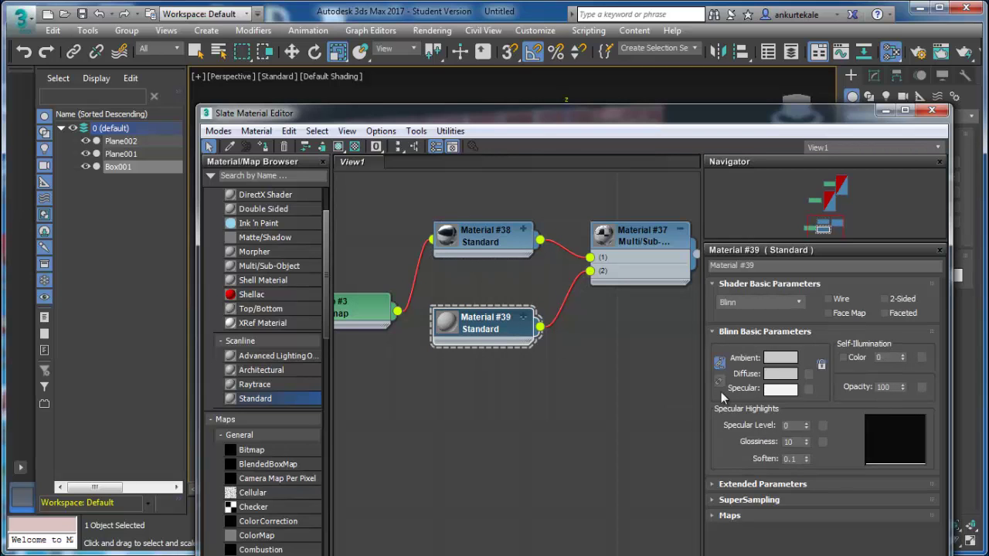
# Set Material #39's diffuse to dark grey RGB 20 and its specular level to 23.
pyautogui.click(768, 376)
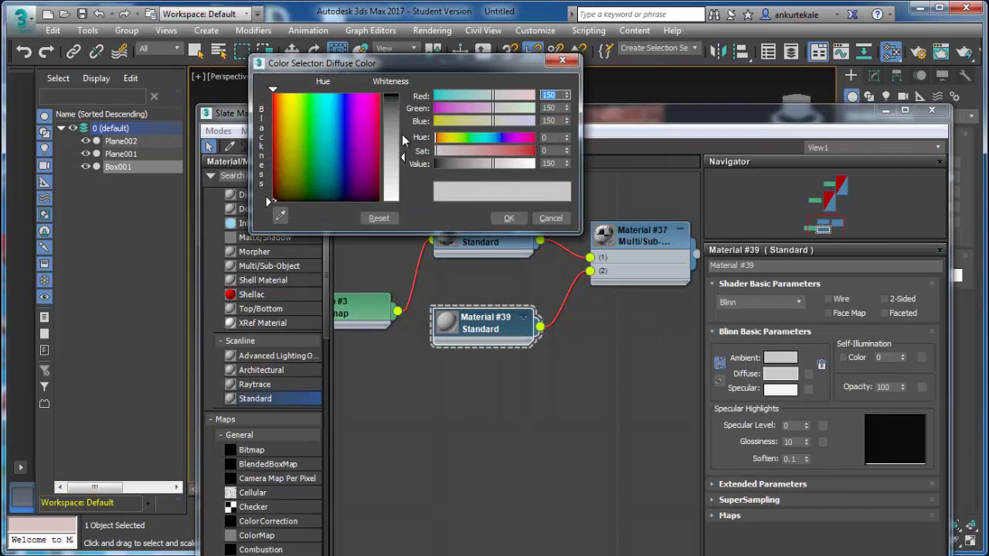
pyautogui.moveTo(403, 140); pyautogui.dragTo(403, 102)
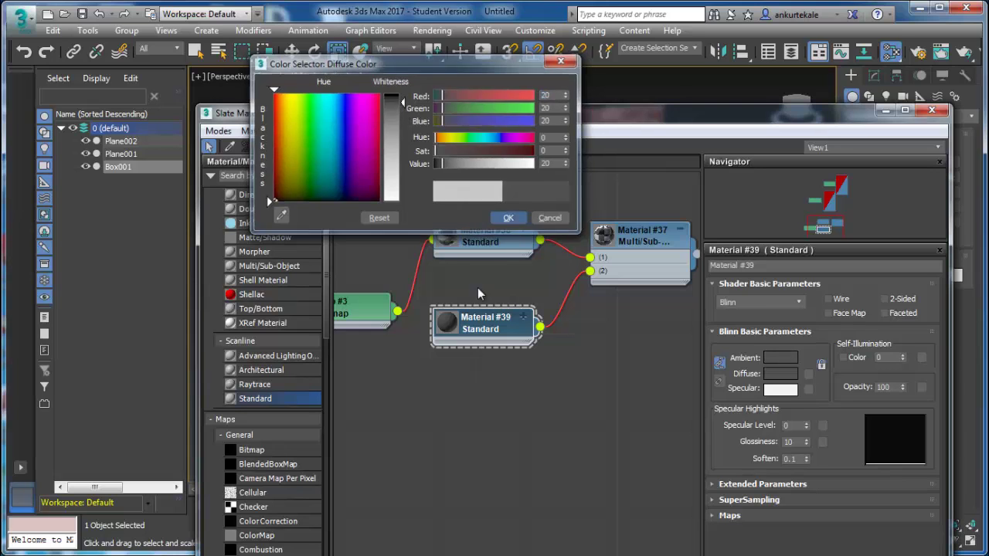
pyautogui.click(508, 217)
pyautogui.doubleClick(446, 322)
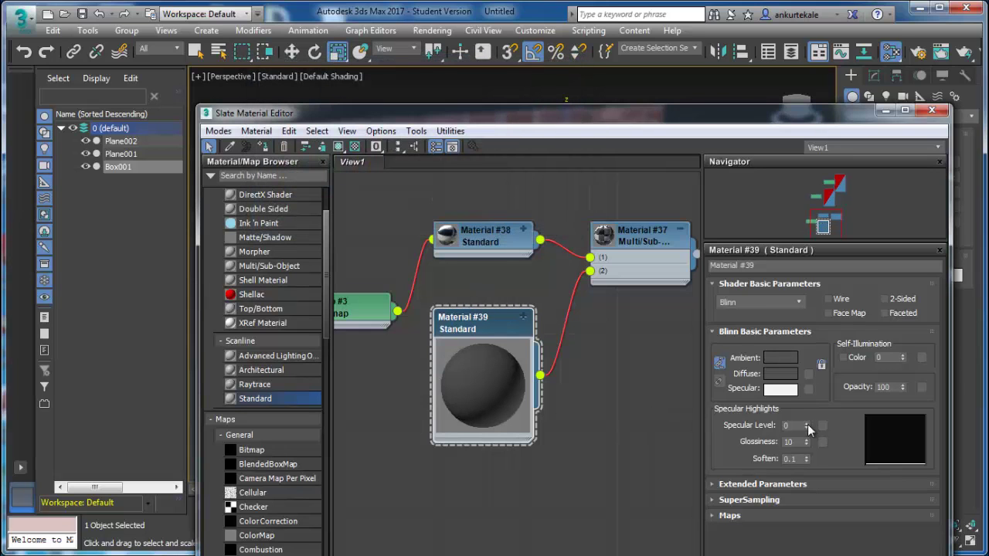
pyautogui.moveTo(807, 424); pyautogui.dragTo(810, 396)
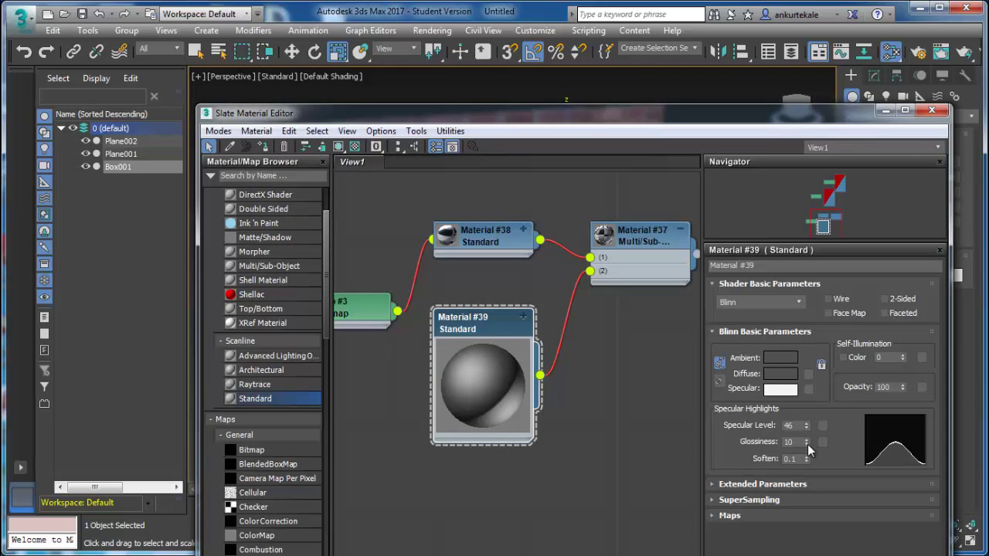
pyautogui.moveTo(807, 425)
pyautogui.mouseDown()
pyautogui.moveTo(807, 454)
pyautogui.moveTo(807, 432)
pyautogui.mouseUp()
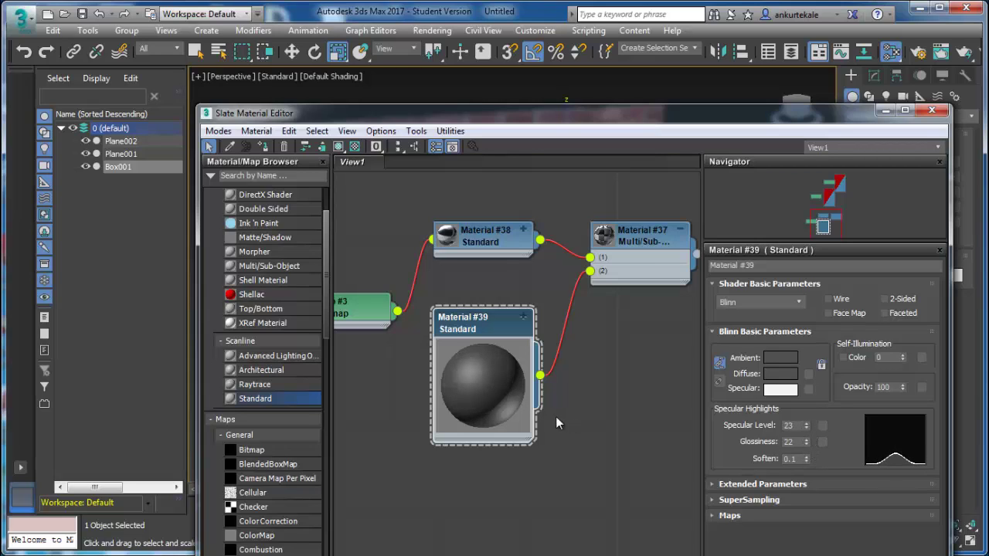
# Delete the stray Wood map node and rearrange the editor to reveal the wall.
pyautogui.moveTo(545, 414); pyautogui.dragTo(648, 341, button='middle')
pyautogui.scroll(-10, 320, 445)
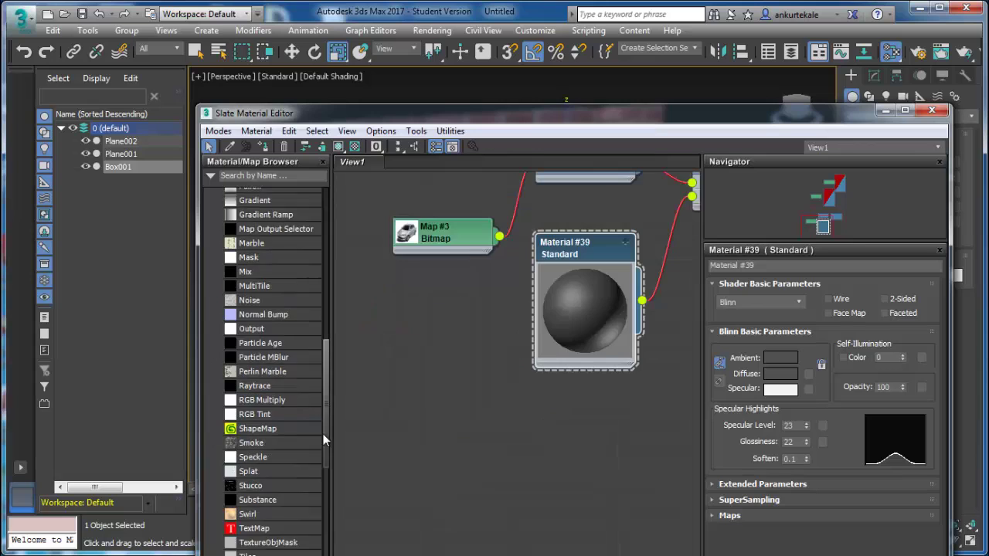
pyautogui.scroll(-2, 320, 445)
pyautogui.scroll(-2, 321, 453)
pyautogui.scroll(-2, 321, 469)
pyautogui.scroll(-1, 321, 471)
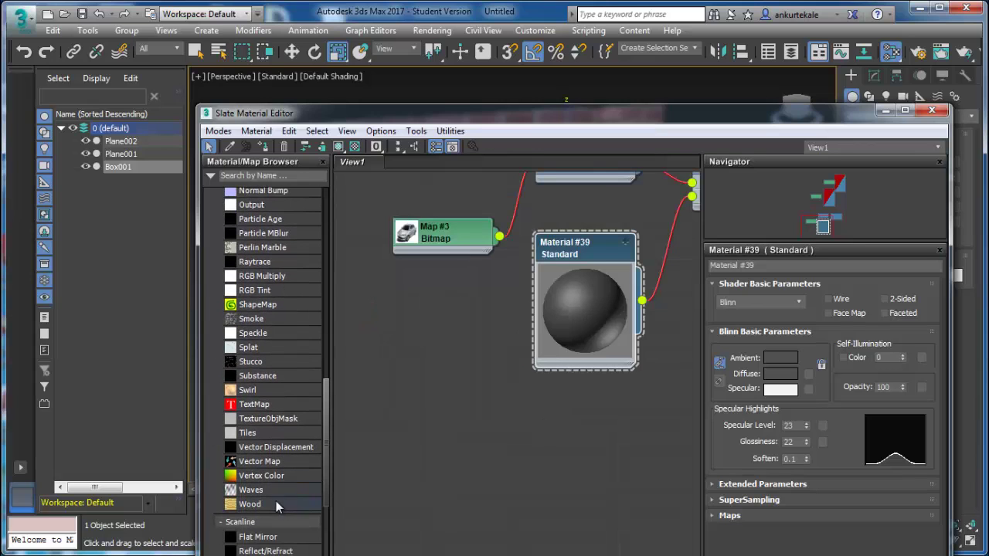
pyautogui.moveTo(276, 503); pyautogui.dragTo(364, 409)
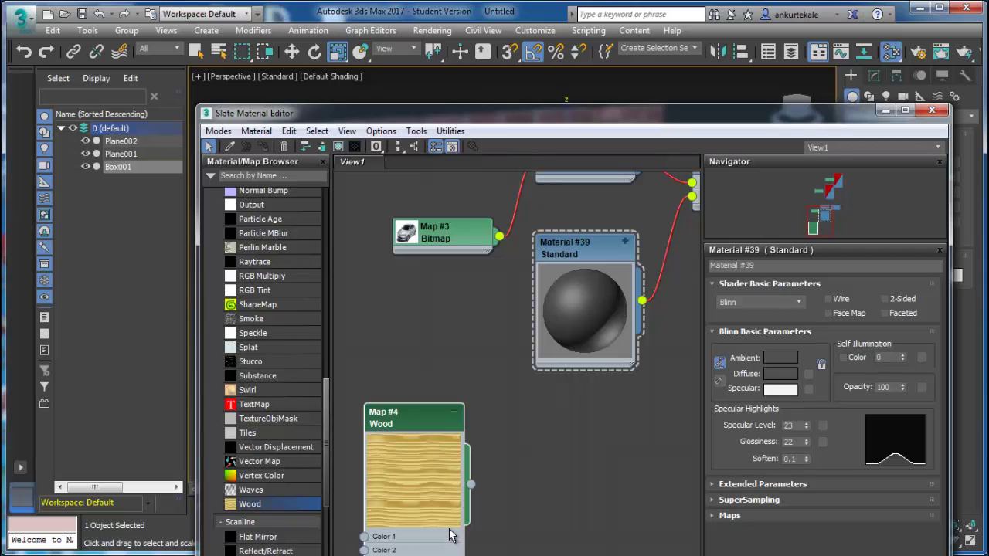
pyautogui.moveTo(444, 519); pyautogui.dragTo(448, 488)
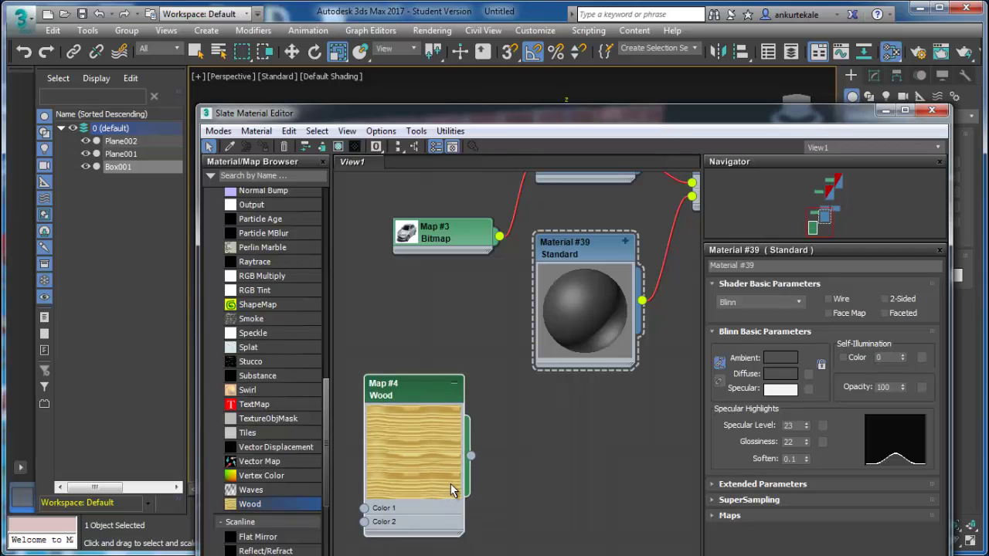
pyautogui.press('Delete')
pyautogui.moveTo(492, 417)
pyautogui.mouseDown(button='middle')
pyautogui.moveTo(480, 475)
pyautogui.moveTo(432, 510)
pyautogui.mouseUp(button='middle')
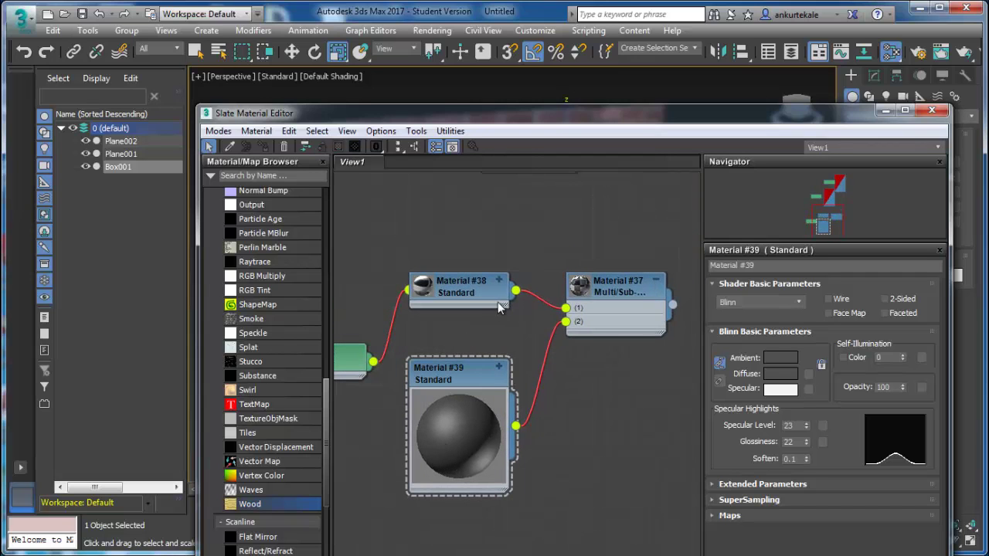
pyautogui.moveTo(459, 297); pyautogui.dragTo(473, 310)
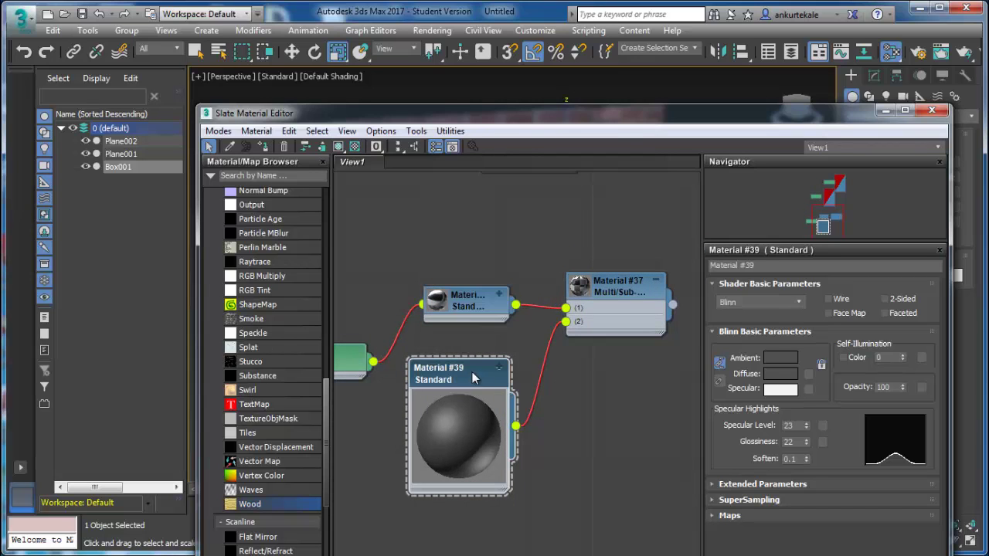
pyautogui.moveTo(627, 121); pyautogui.dragTo(522, 303)
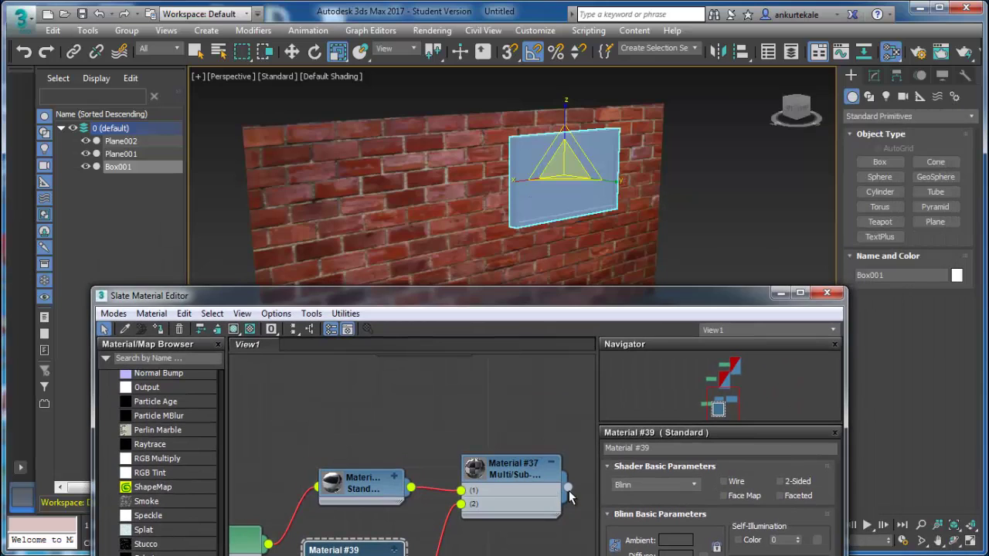
# Assign the multi-material to the picture frame and show Material #38's car texture in the viewport.
pyautogui.moveTo(567, 488); pyautogui.dragTo(555, 209)
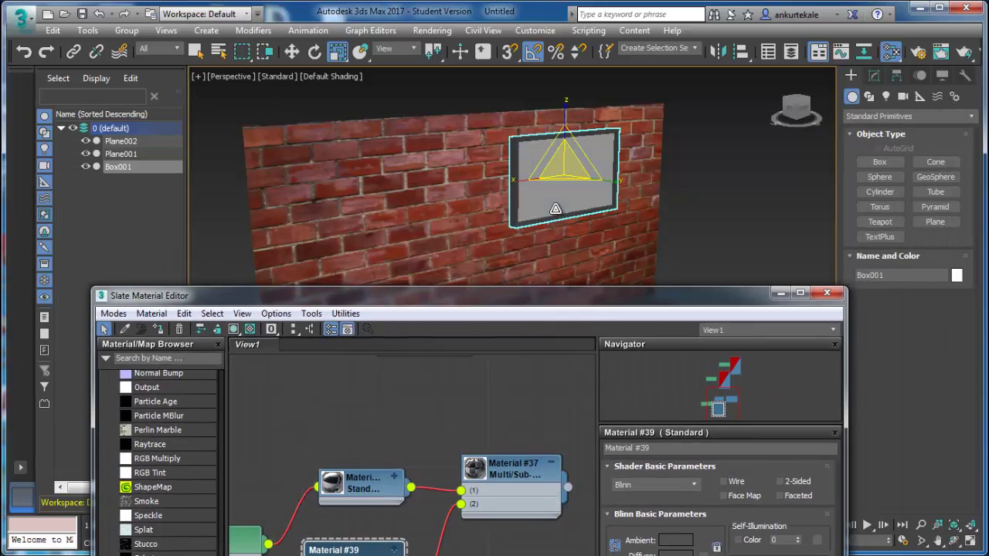
pyautogui.moveTo(522, 484); pyautogui.dragTo(464, 442, button='middle')
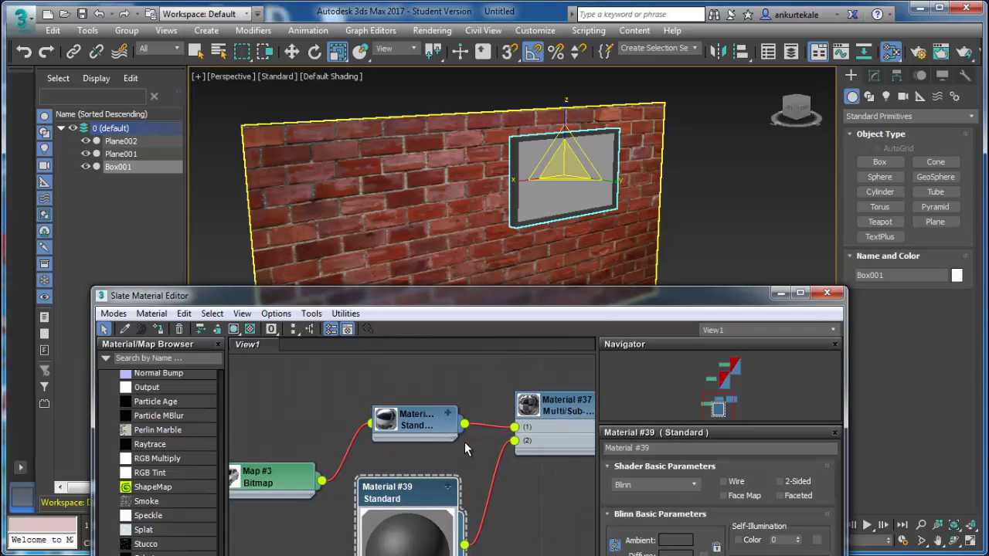
pyautogui.rightClick(417, 422)
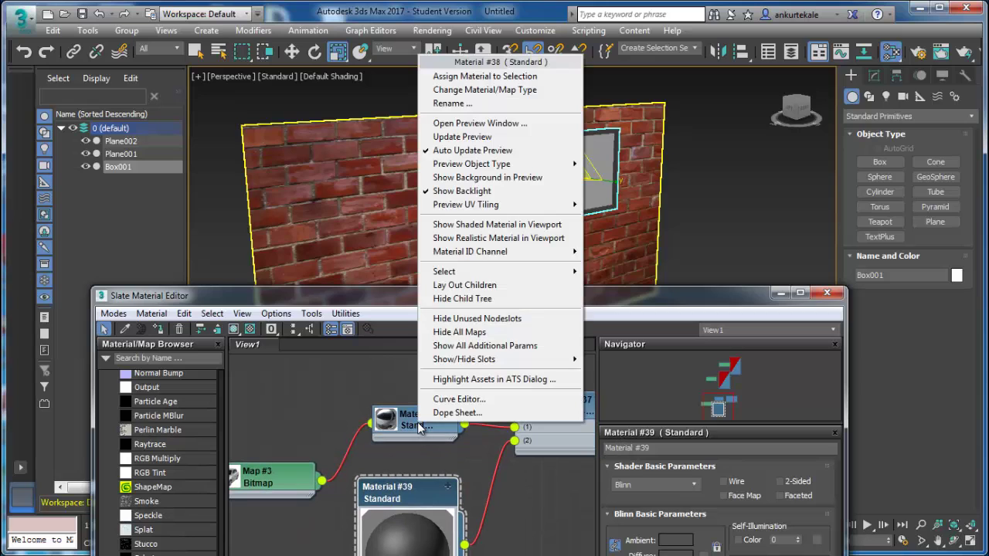
pyautogui.click(497, 225)
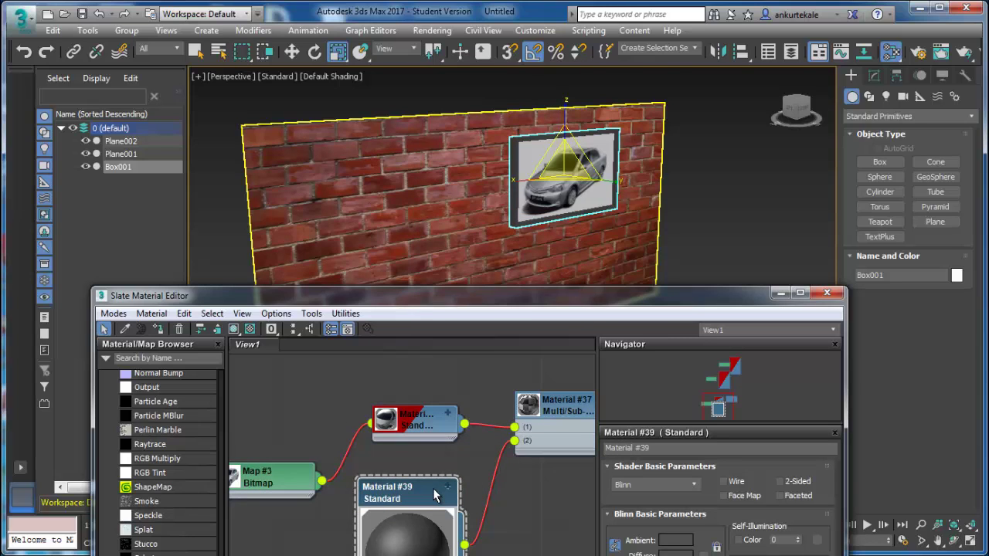
pyautogui.rightClick(434, 495)
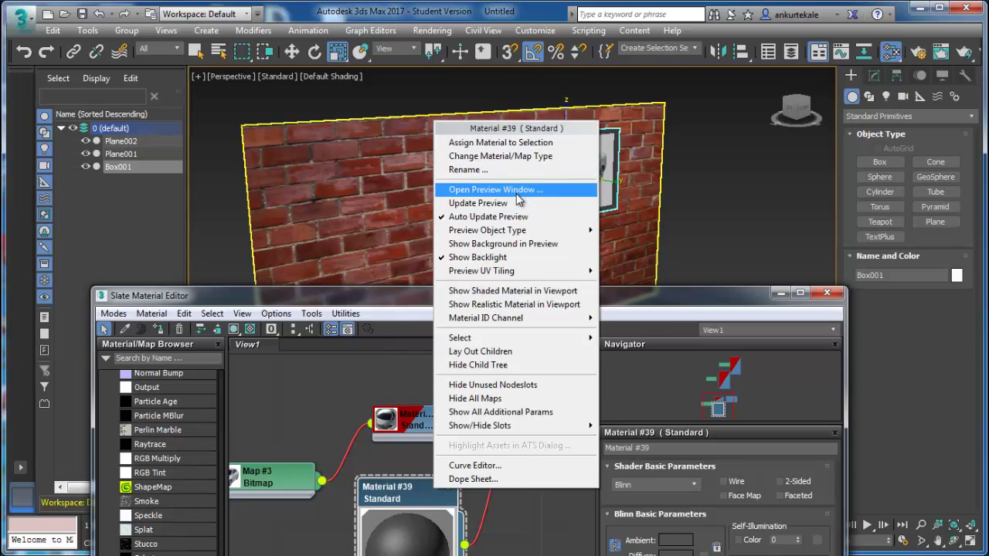
pyautogui.click(518, 292)
# Close the material editor and orbit to a frontal view of the framed car picture.
pyautogui.click(726, 198)
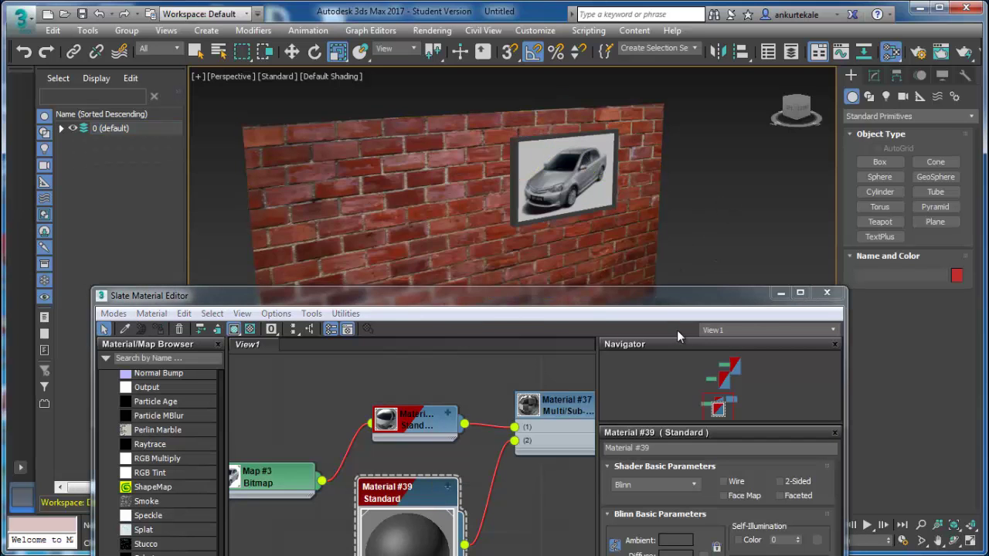
pyautogui.click(780, 293)
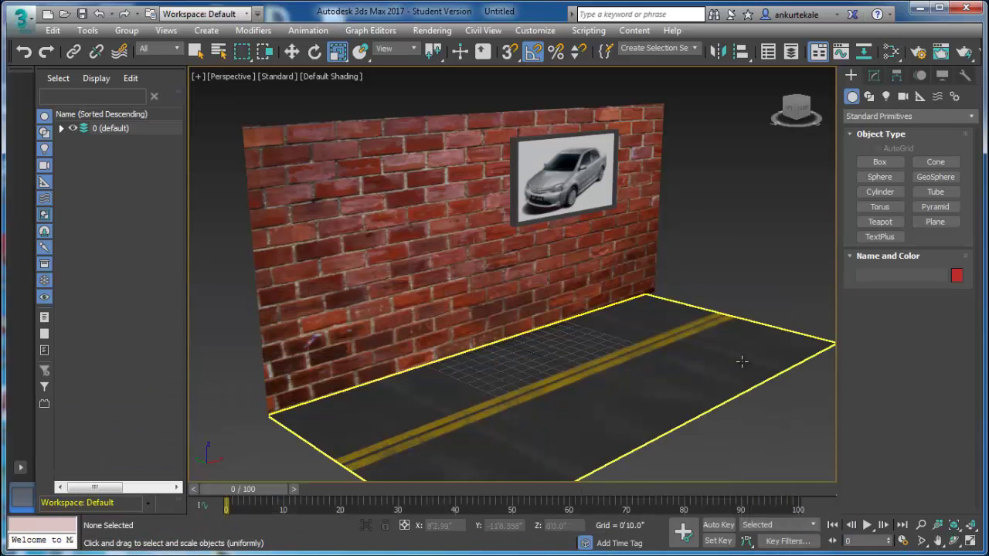
pyautogui.keyDown('alt'); pyautogui.moveTo(742, 362); pyautogui.dragTo(592, 336, button='middle'); pyautogui.keyUp('alt')
pyautogui.scroll(-3, 506, 379)
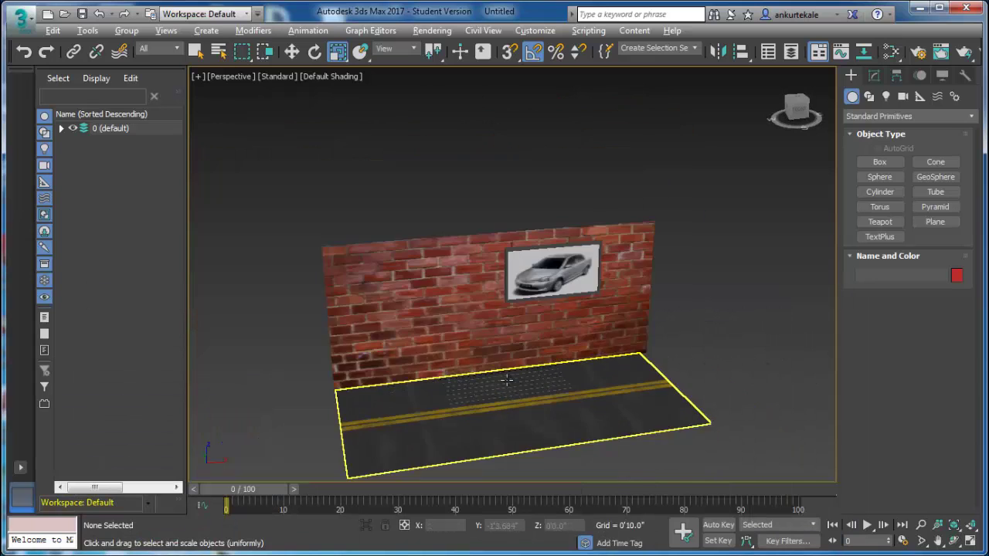
pyautogui.keyDown('alt'); pyautogui.moveTo(506, 379); pyautogui.dragTo(479, 378, button='middle'); pyautogui.keyUp('alt')
pyautogui.scroll(-3, 506, 378)
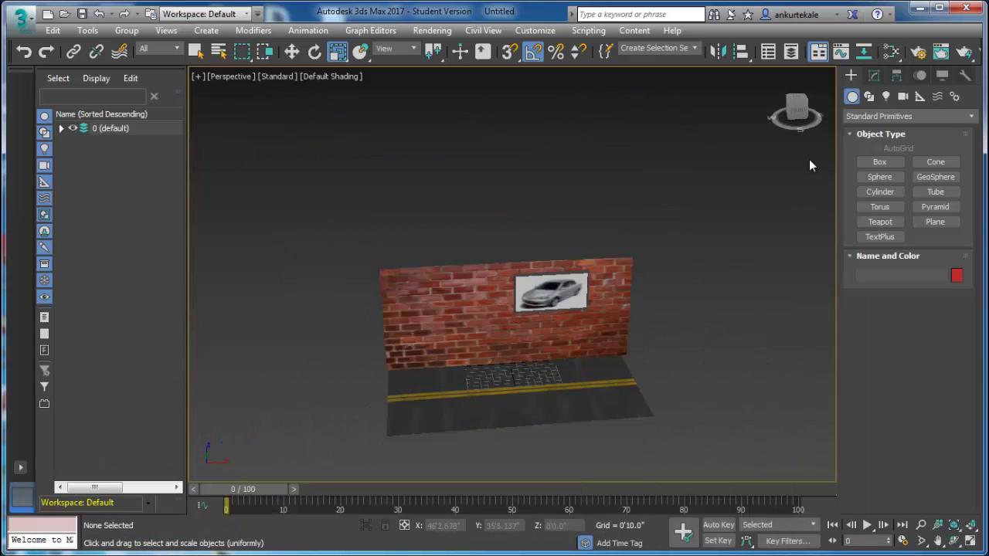
# Test render, set Exposure Control to <no exposure control> in Environment and Effects, and re-render.
pyautogui.click(962, 52)
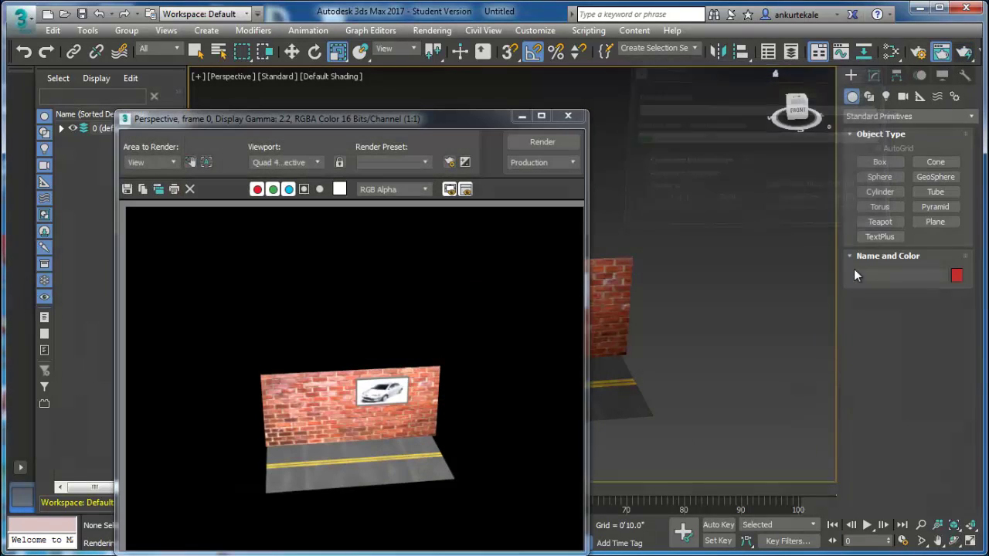
pyautogui.click(572, 117)
pyautogui.press('8')
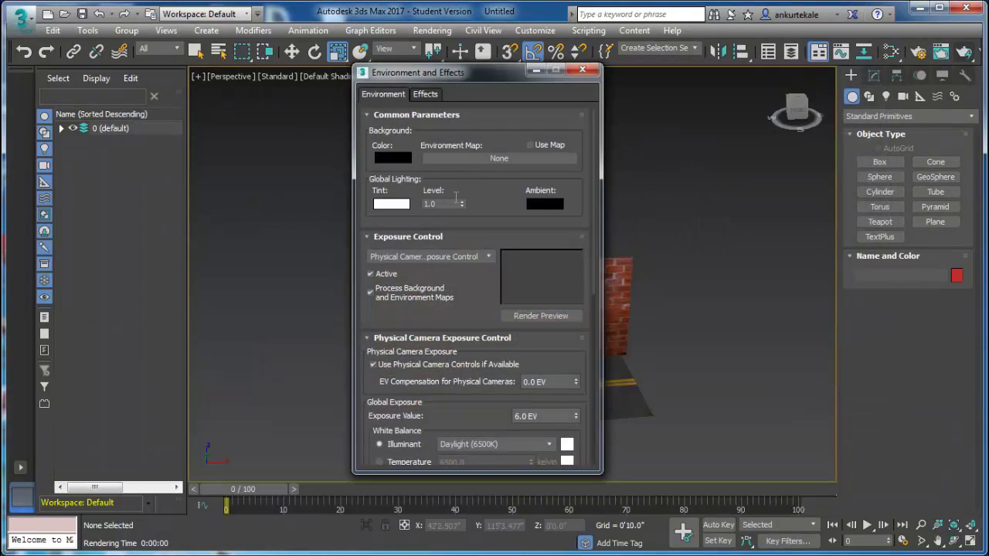
pyautogui.click(438, 260)
pyautogui.click(433, 267)
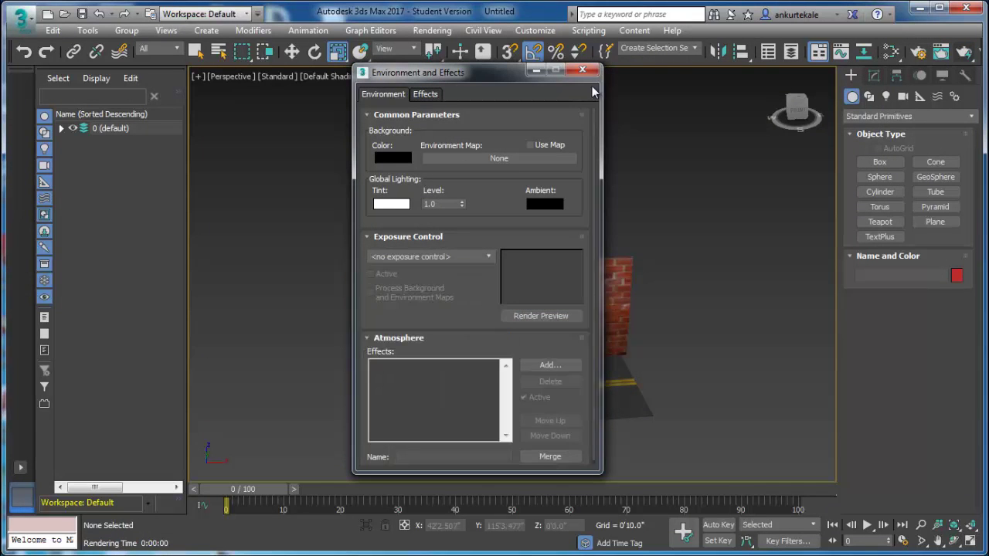
pyautogui.click(581, 72)
pyautogui.click(964, 52)
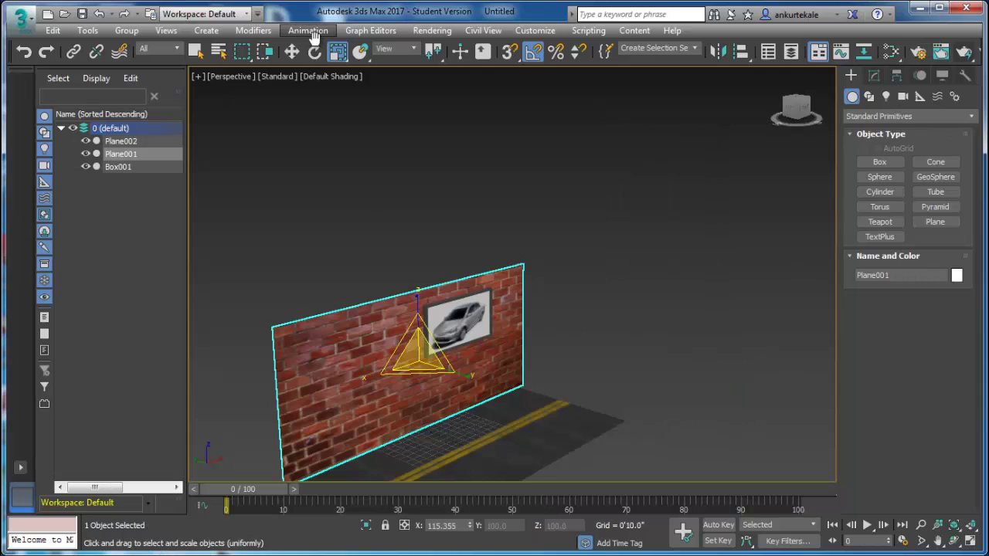
# Shift-rotate a 90° copy of the brick wall and slide it to the right.
pyautogui.click(314, 51)
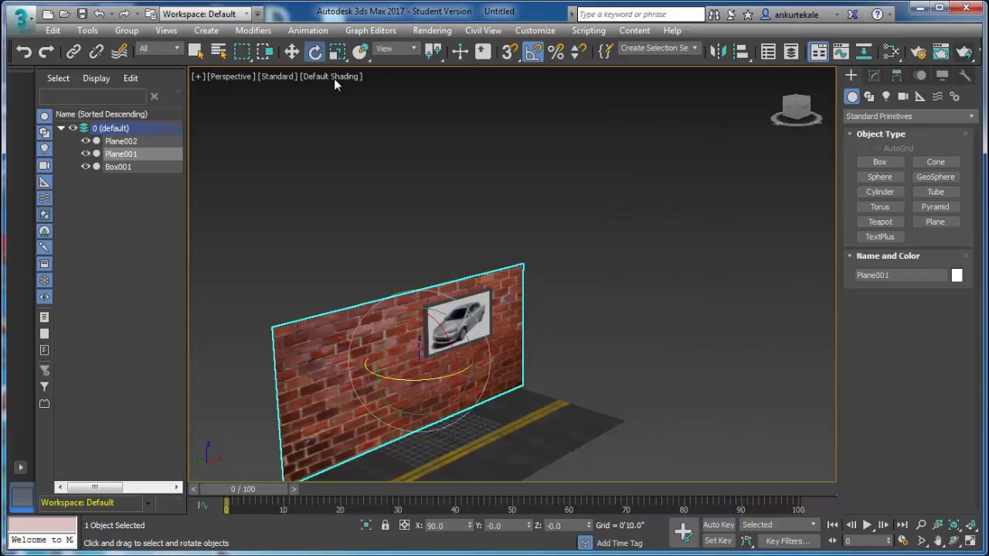
pyautogui.moveTo(428, 378); pyautogui.dragTo(364, 384)
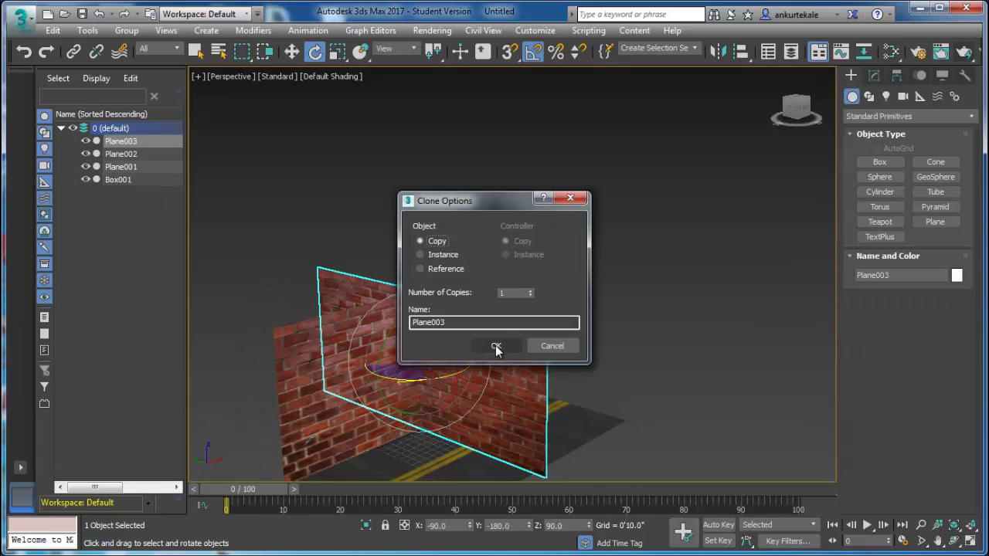
pyautogui.click(496, 347)
pyautogui.press('w')
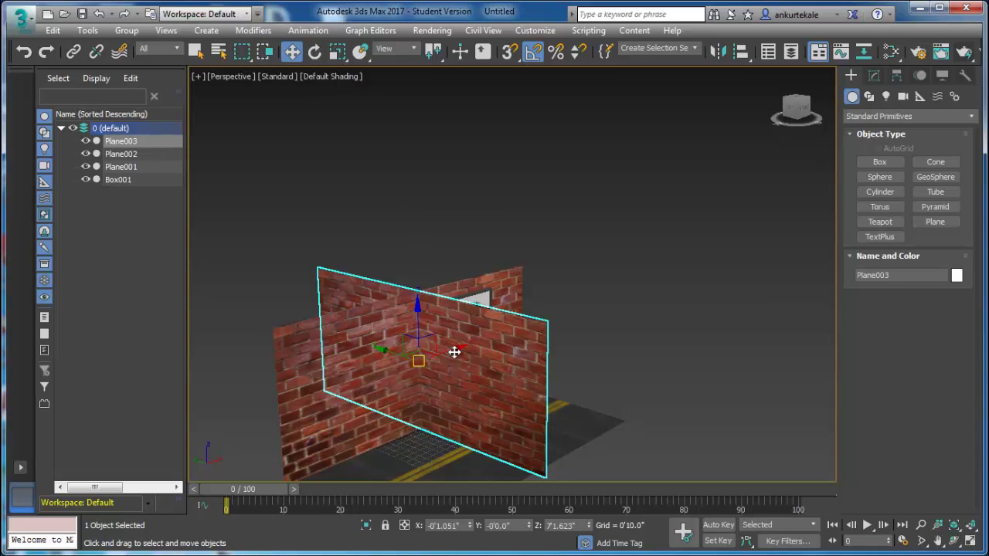
pyautogui.moveTo(455, 350); pyautogui.dragTo(631, 317)
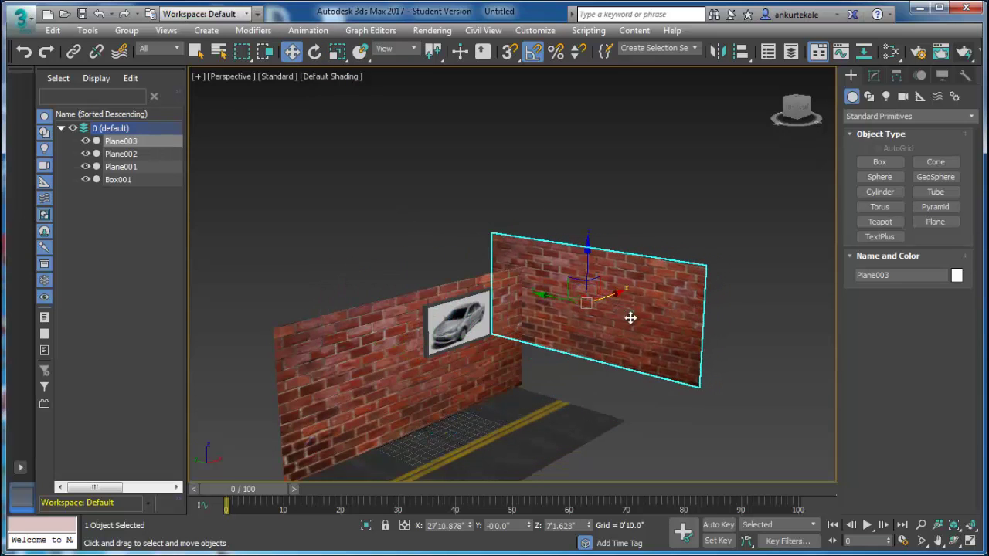
# Align the new wall Plane003 with the back wall's end in the Front view.
pyautogui.moveTo(670, 353)
pyautogui.keyDown('alt'); pyautogui.mouseDown(button='middle')
pyautogui.moveTo(598, 400)
pyautogui.moveTo(563, 368)
pyautogui.mouseUp(button='middle'); pyautogui.keyUp('alt')
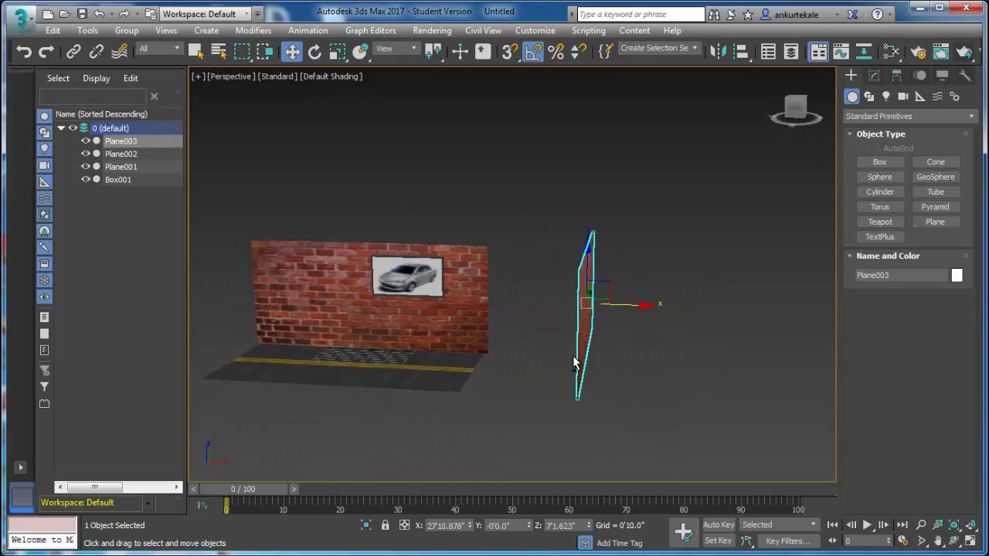
pyautogui.hotkey('alt', 'w')
pyautogui.click(625, 229)
pyautogui.hotkey('alt', 'w')
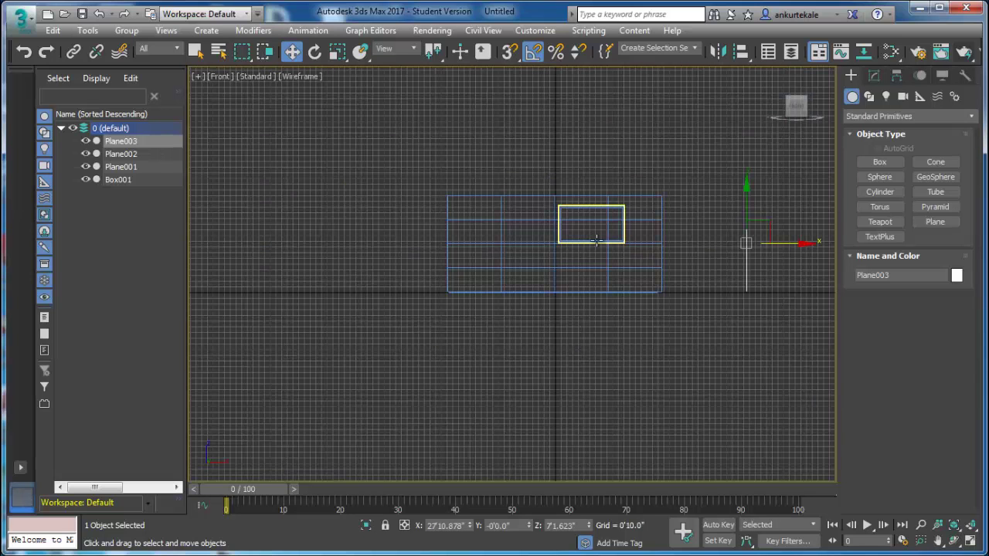
pyautogui.moveTo(777, 243); pyautogui.dragTo(709, 242)
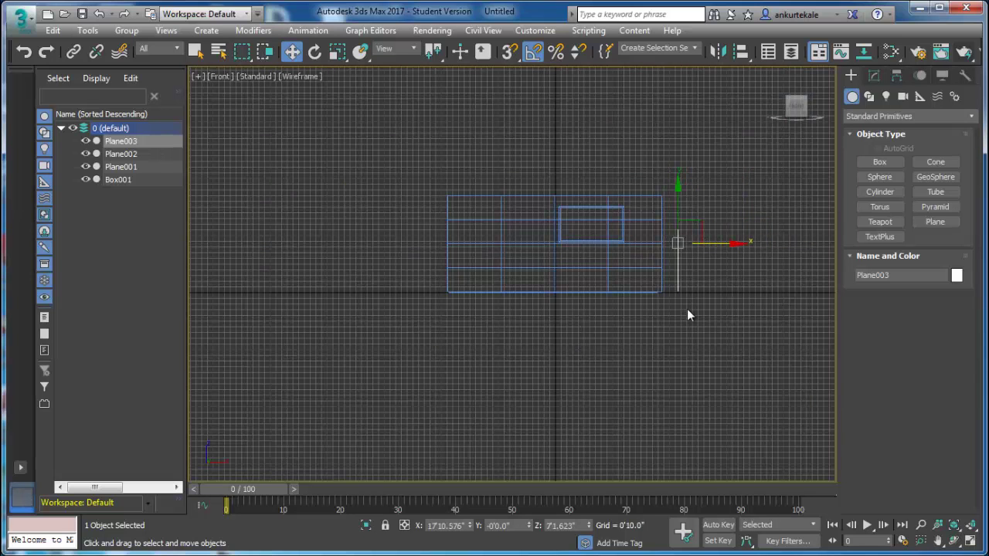
pyautogui.hotkey('alt', 'w')
# Frame both walls in the enlarged Perspective view and select the road floor plane.
pyautogui.click(676, 363)
pyautogui.hotkey('alt', 'w')
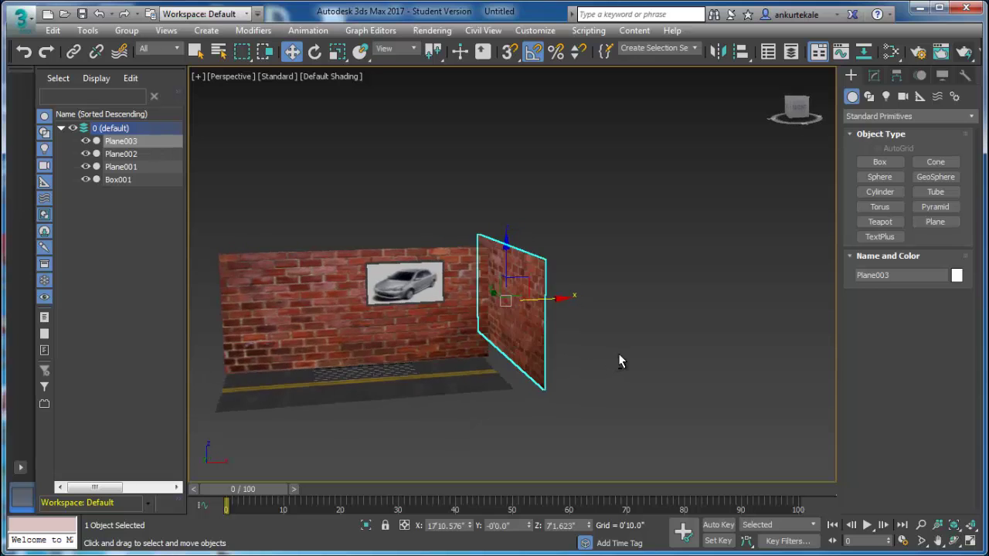
pyautogui.scroll(1, 614, 358)
pyautogui.scroll(2, 582, 349)
pyautogui.moveTo(582, 350); pyautogui.dragTo(629, 347, button='middle')
pyautogui.scroll(2, 558, 350)
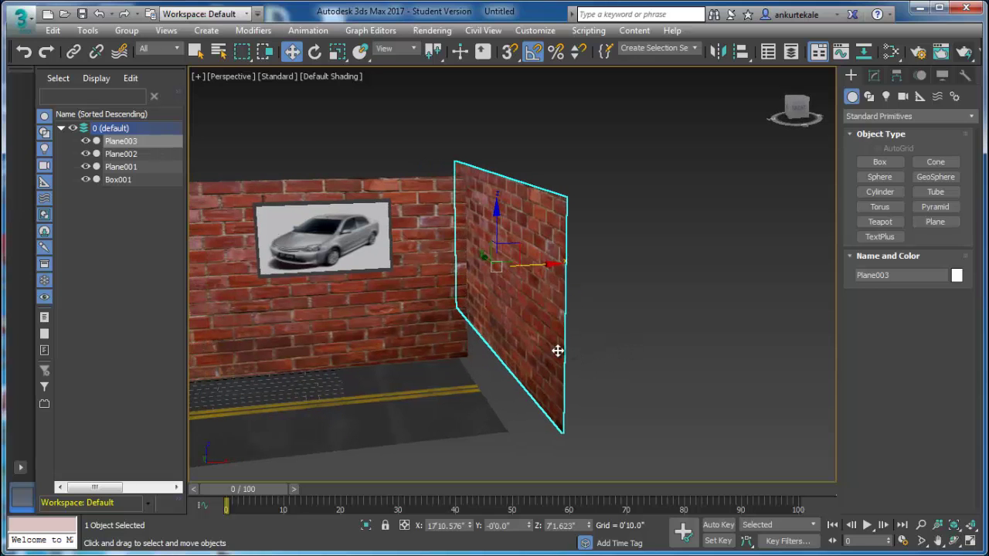
pyautogui.keyDown('alt'); pyautogui.moveTo(512, 351); pyautogui.dragTo(517, 358, button='middle'); pyautogui.keyUp('alt')
pyautogui.click(459, 379)
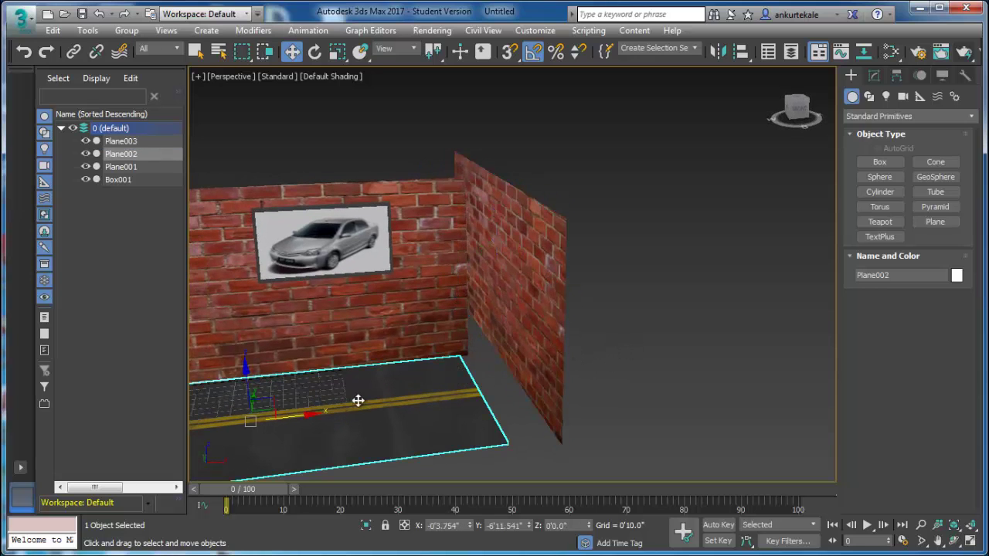
# Widen the floor plane's base dimensions so it reaches under the side wall.
pyautogui.click(874, 75)
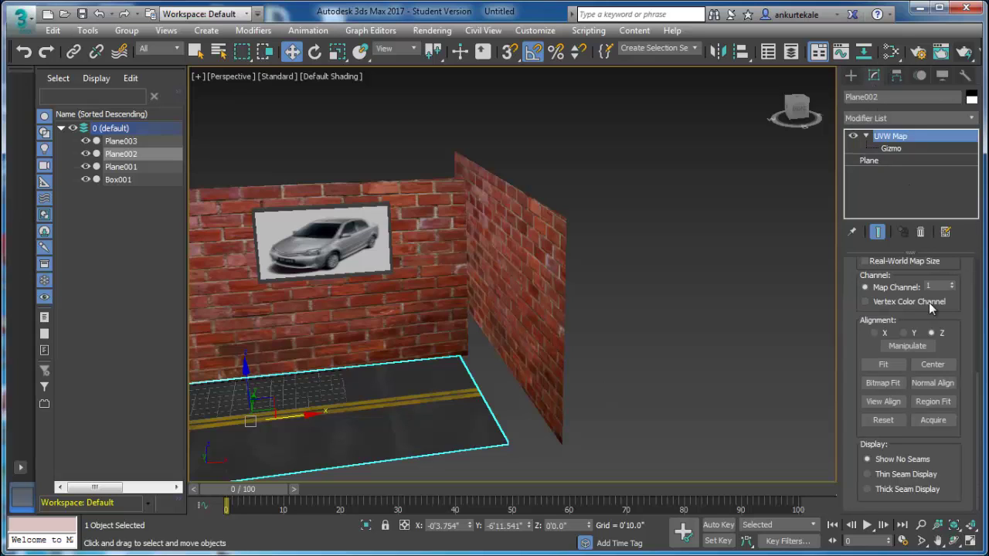
pyautogui.click(896, 160)
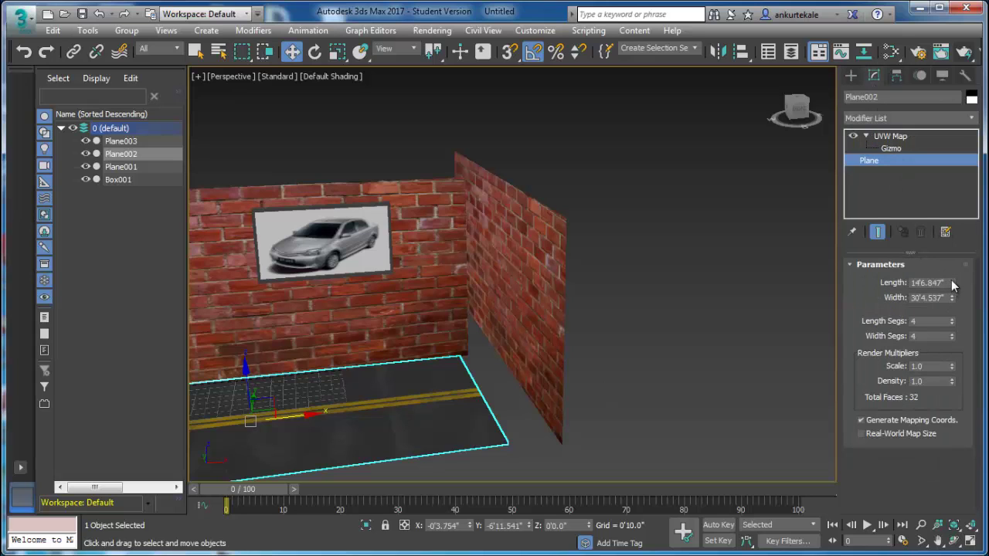
pyautogui.moveTo(952, 284); pyautogui.dragTo(957, 278)
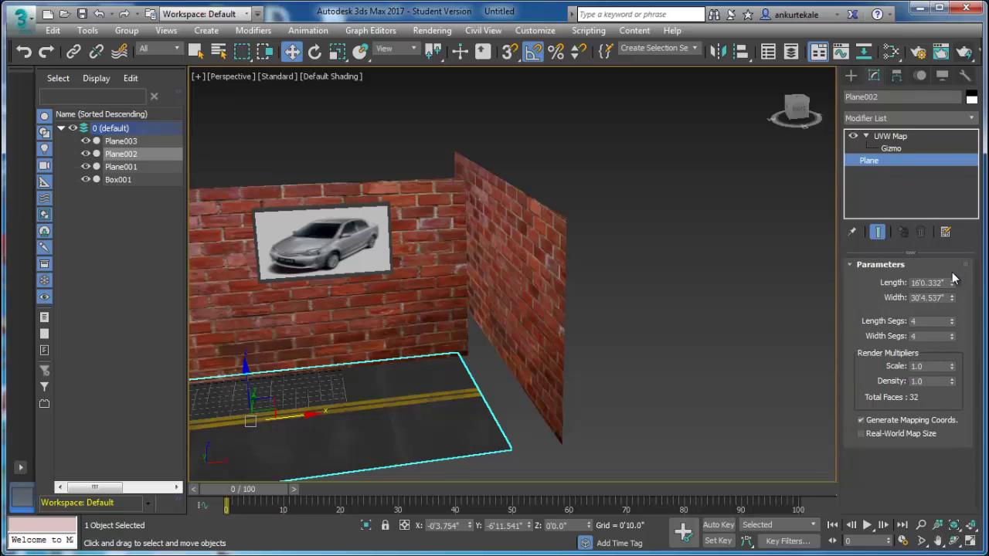
pyautogui.hotkey('ctrl', 'z')
pyautogui.moveTo(953, 298); pyautogui.dragTo(956, 272)
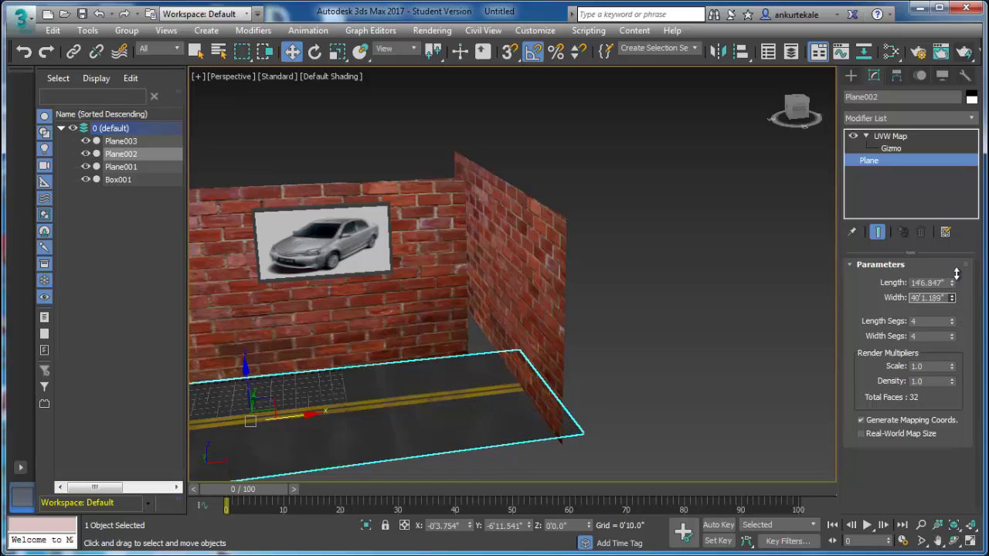
pyautogui.click(693, 338)
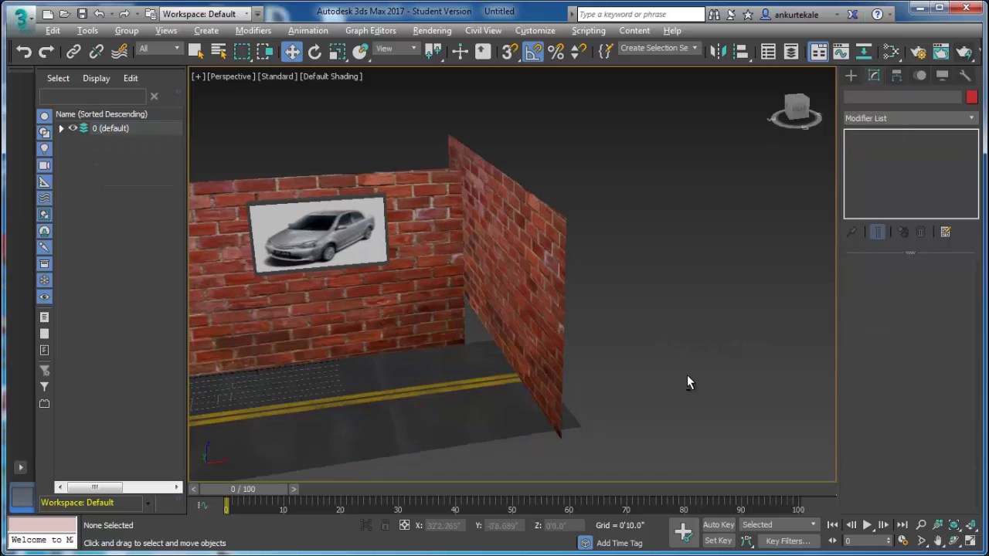
# Push the side brick wall back to close the corner.
pyautogui.keyDown('alt'); pyautogui.moveTo(687, 375); pyautogui.dragTo(572, 314, button='middle'); pyautogui.keyUp('alt')
pyautogui.click(544, 287)
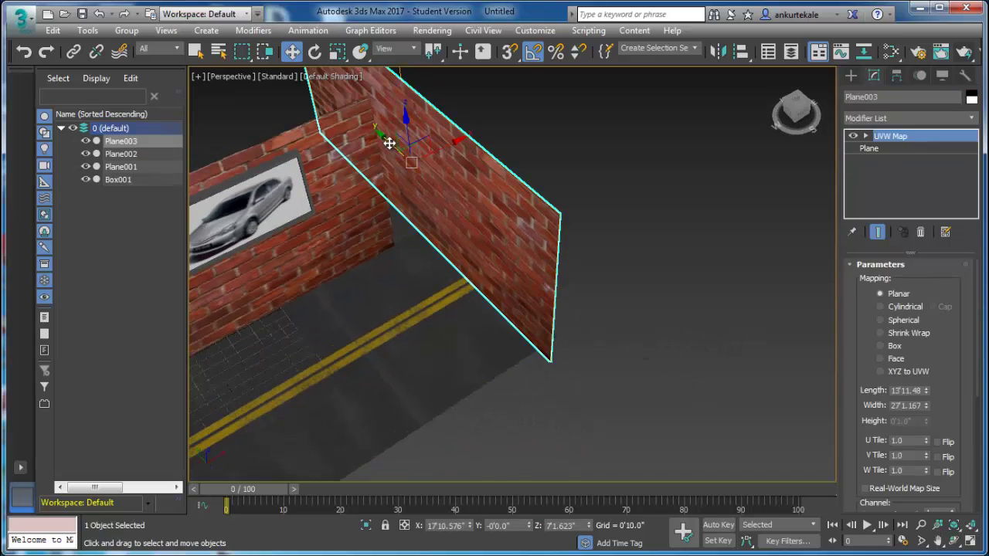
pyautogui.moveTo(389, 141)
pyautogui.mouseDown()
pyautogui.moveTo(376, 108)
pyautogui.moveTo(449, 124)
pyautogui.mouseUp()
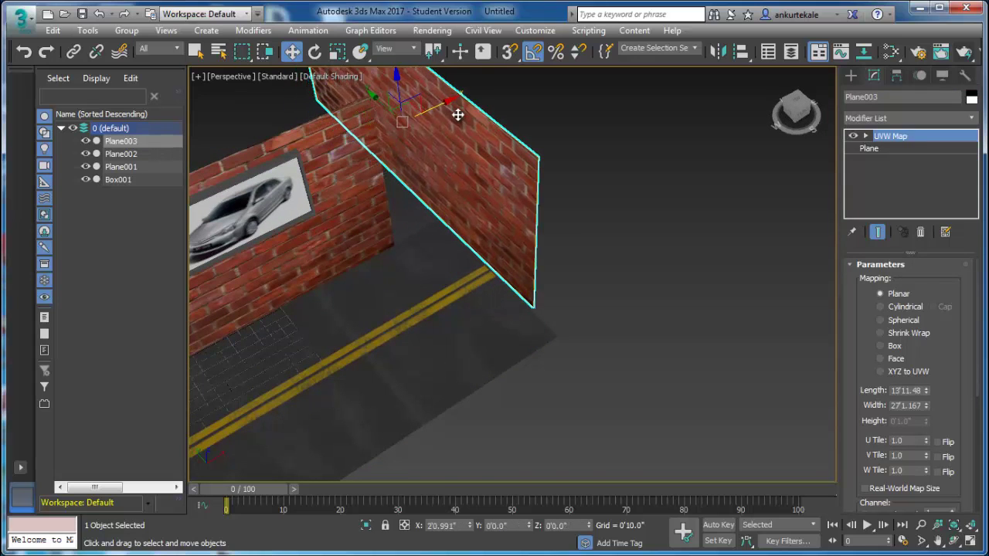
# Stretch the floor's UVW Map length to 14'7.442" and widen the plane to about 46'.
pyautogui.click(448, 304)
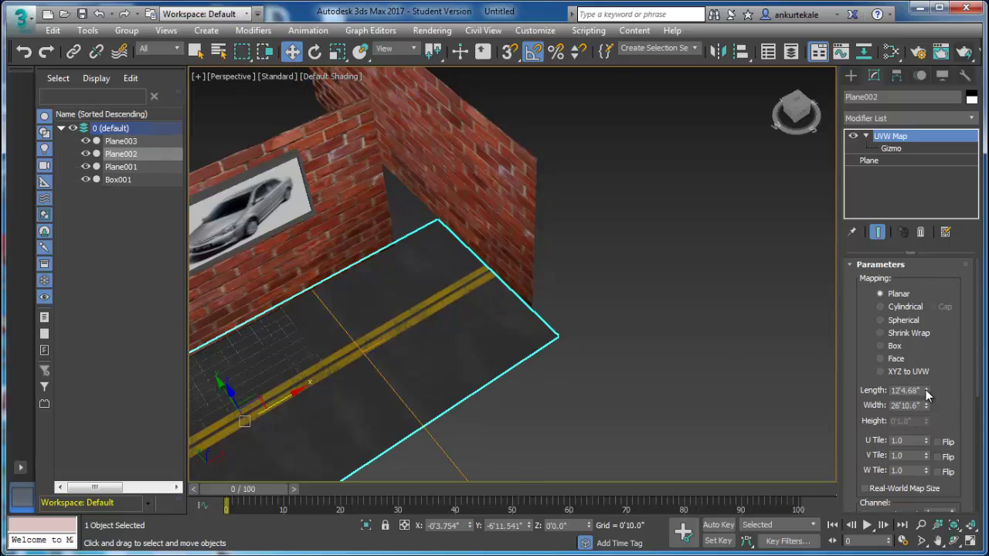
pyautogui.moveTo(926, 389); pyautogui.dragTo(934, 377)
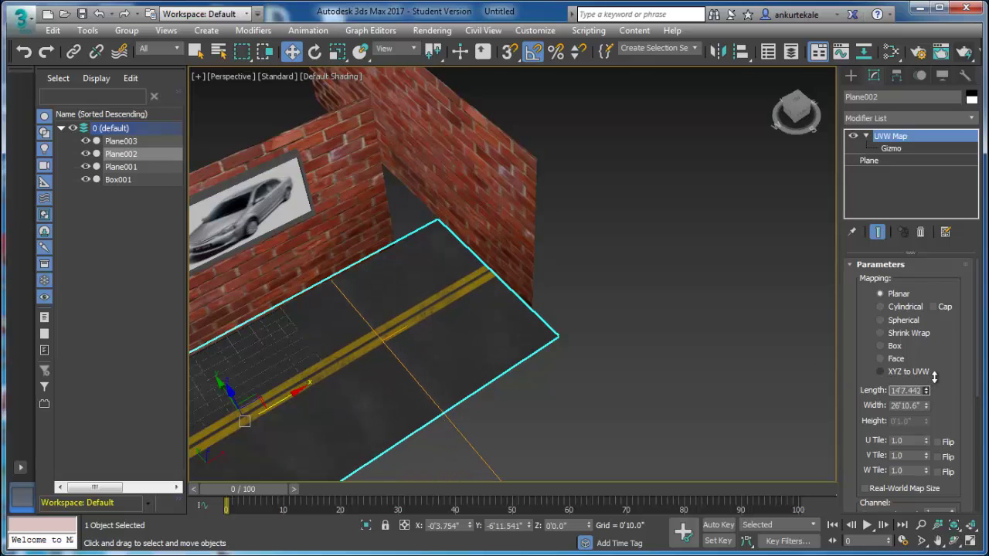
pyautogui.click(904, 163)
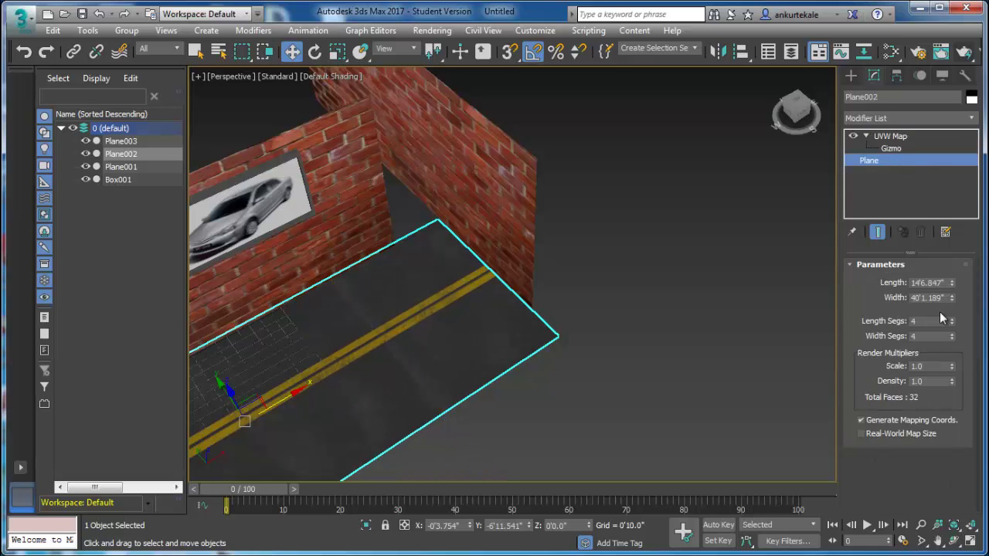
pyautogui.moveTo(953, 294); pyautogui.dragTo(954, 286)
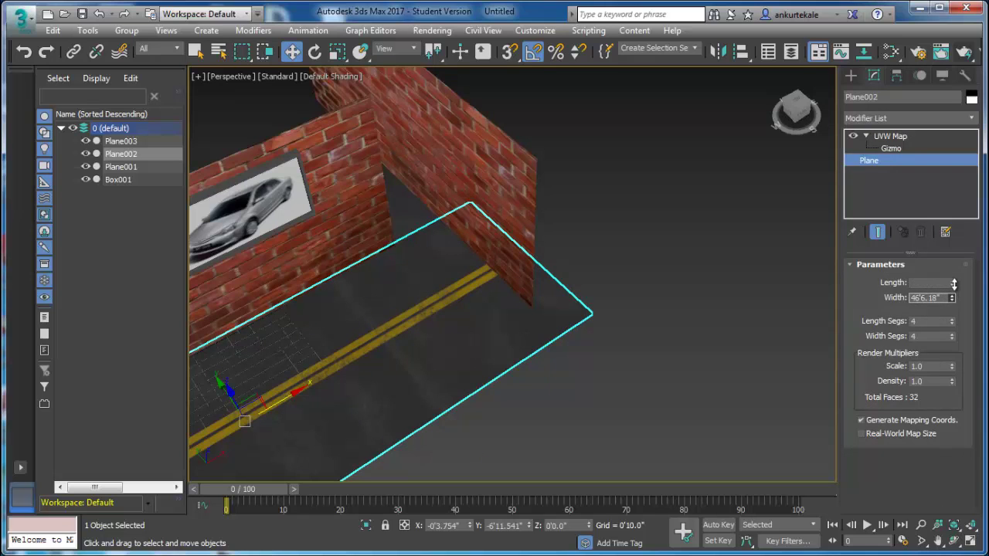
pyautogui.click(594, 359)
pyautogui.moveTo(594, 358)
pyautogui.keyDown('alt'); pyautogui.mouseDown(button='middle')
pyautogui.moveTo(554, 317)
pyautogui.moveTo(527, 267)
pyautogui.moveTo(546, 303)
pyautogui.moveTo(331, 460)
pyautogui.mouseUp(button='middle'); pyautogui.keyUp('alt')
# Select the right brick wall and save the scene as Light.max.
pyautogui.click(545, 303)
pyautogui.hotkey('ctrl', 's')
pyautogui.write('Light')
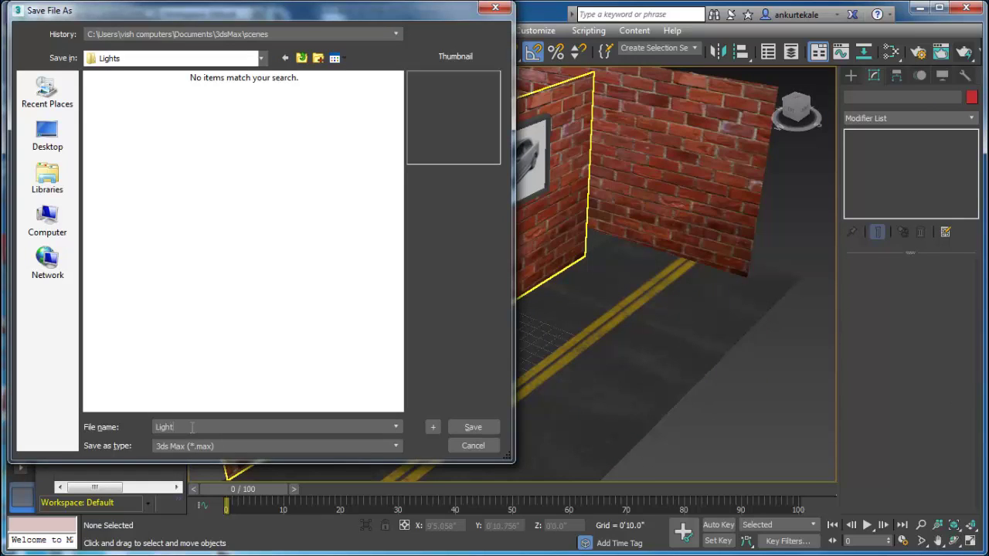
pyautogui.press('Return')
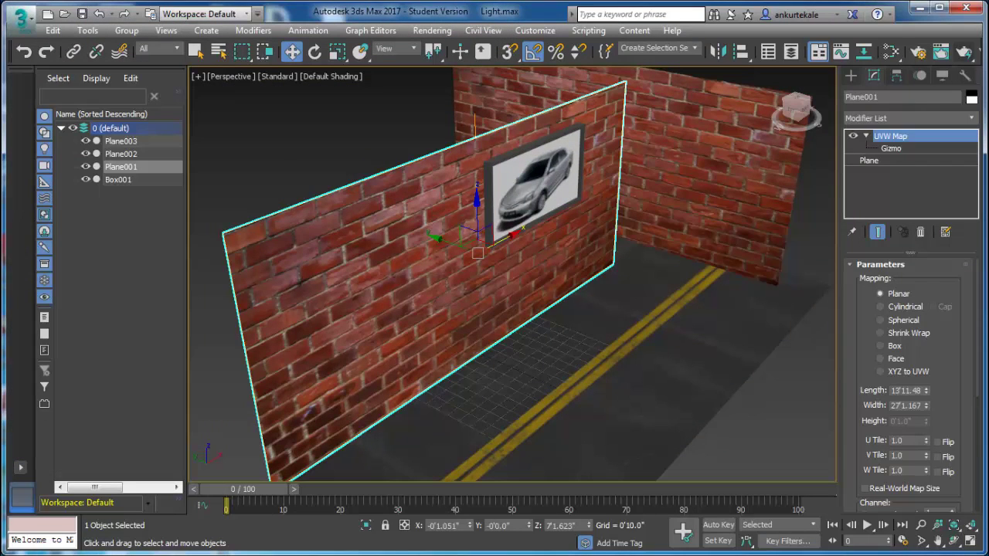
# Open the Slate editor and place the Map #1 brick bitmap beside matWall, moving matRoad aside.
pyautogui.press('m')
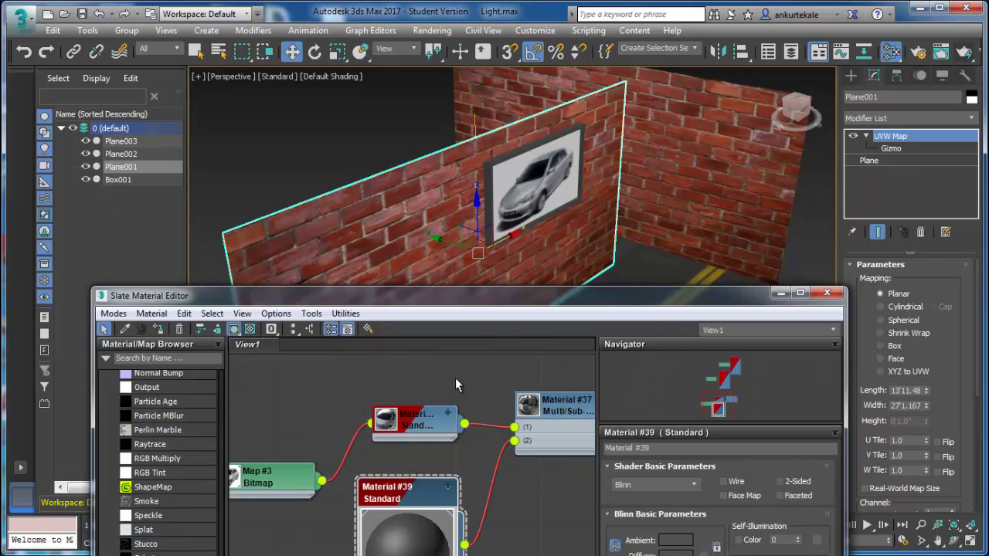
pyautogui.scroll(3, 479, 214)
pyautogui.moveTo(475, 296); pyautogui.dragTo(469, 65)
pyautogui.moveTo(405, 295)
pyautogui.mouseDown(button='middle')
pyautogui.moveTo(392, 323)
pyautogui.moveTo(417, 347)
pyautogui.moveTo(415, 318)
pyautogui.moveTo(433, 371)
pyautogui.moveTo(360, 417)
pyautogui.mouseUp(button='middle')
pyautogui.moveTo(398, 220); pyautogui.dragTo(396, 158)
pyautogui.scroll(1, 396, 215)
pyautogui.scroll(1, 392, 223)
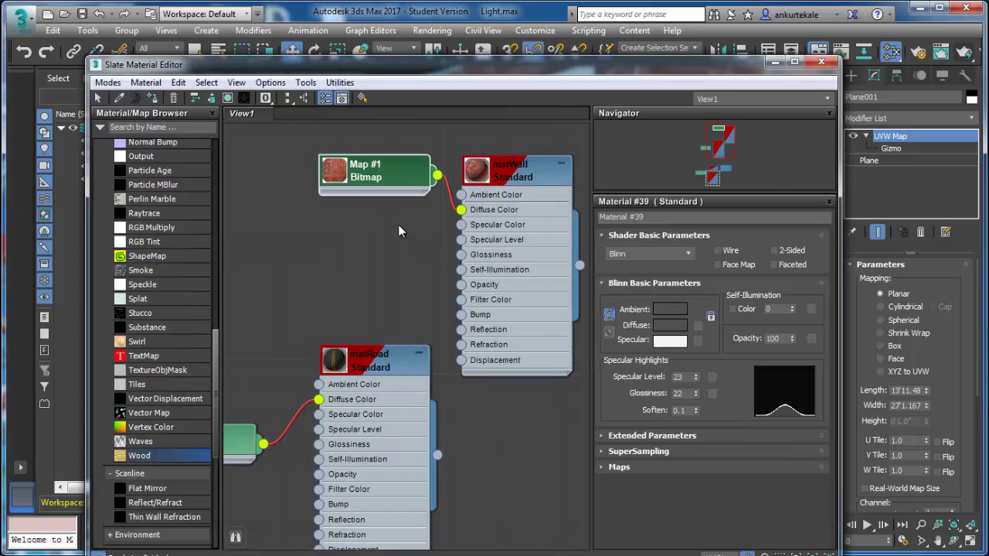
pyautogui.scroll(1, 394, 224)
pyautogui.scroll(-1, 356, 193)
pyautogui.scroll(1, 309, 158)
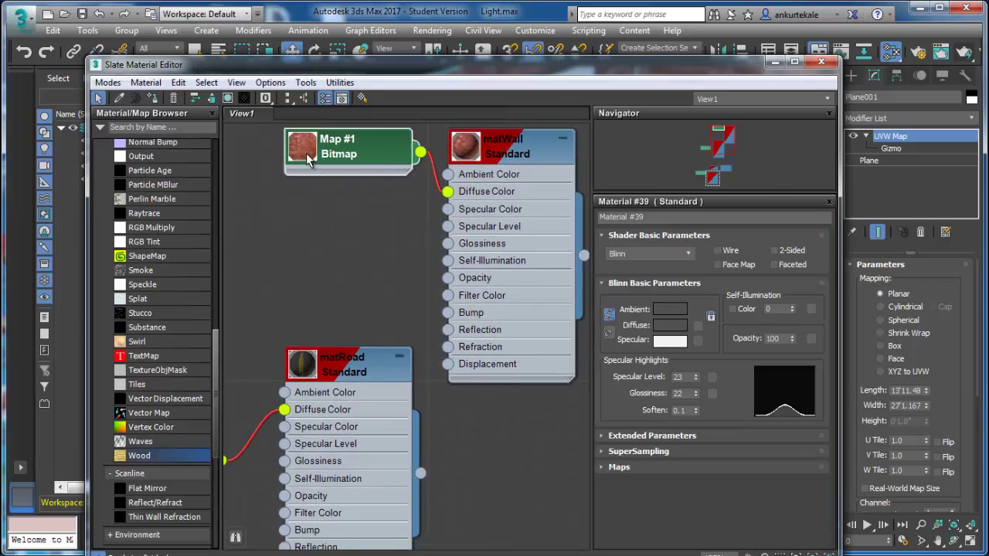
pyautogui.moveTo(333, 394); pyautogui.dragTo(315, 484)
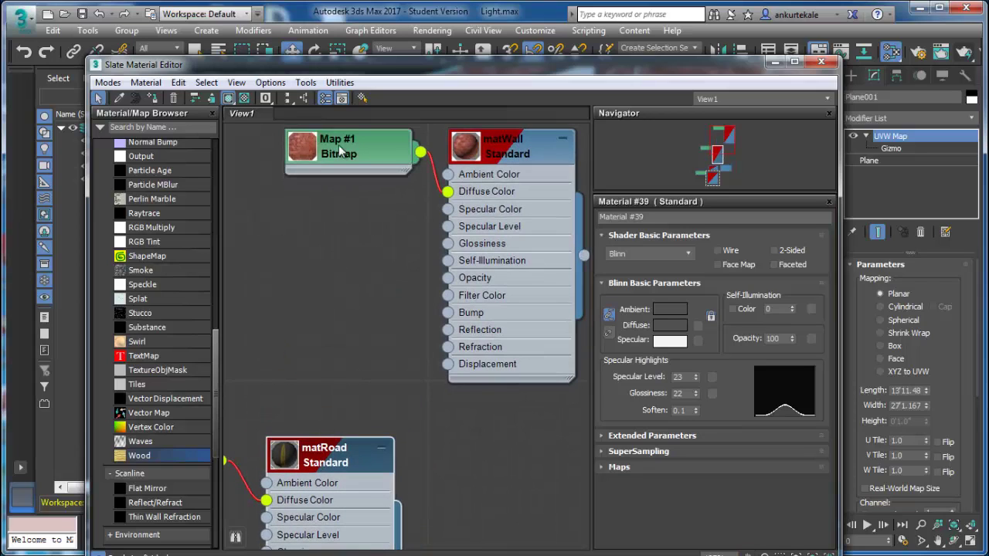
# Wire the brick bitmap into matWall's Bump slot and expand its Maps rollout.
pyautogui.doubleClick(315, 147)
pyautogui.moveTo(341, 216); pyautogui.dragTo(314, 182, button='middle')
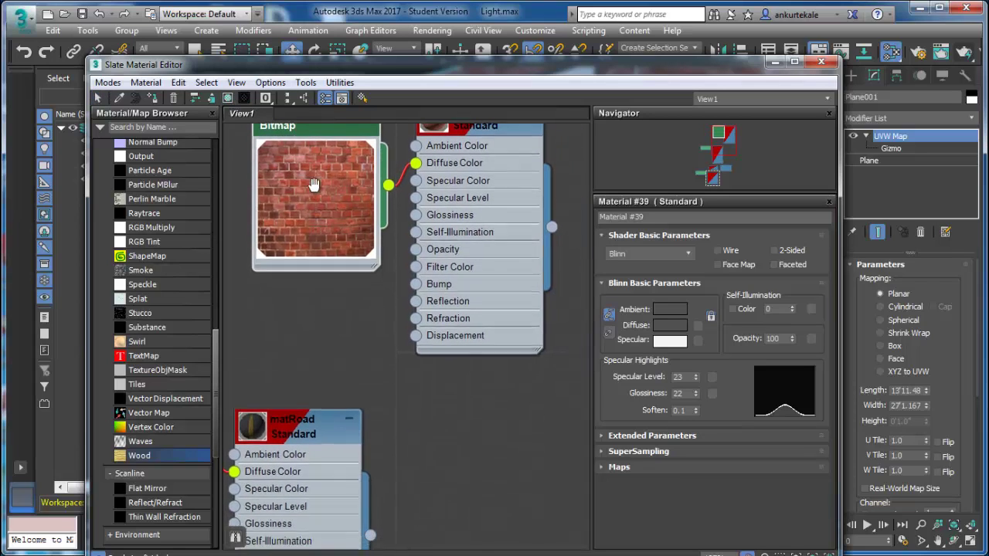
pyautogui.moveTo(394, 182); pyautogui.dragTo(424, 284)
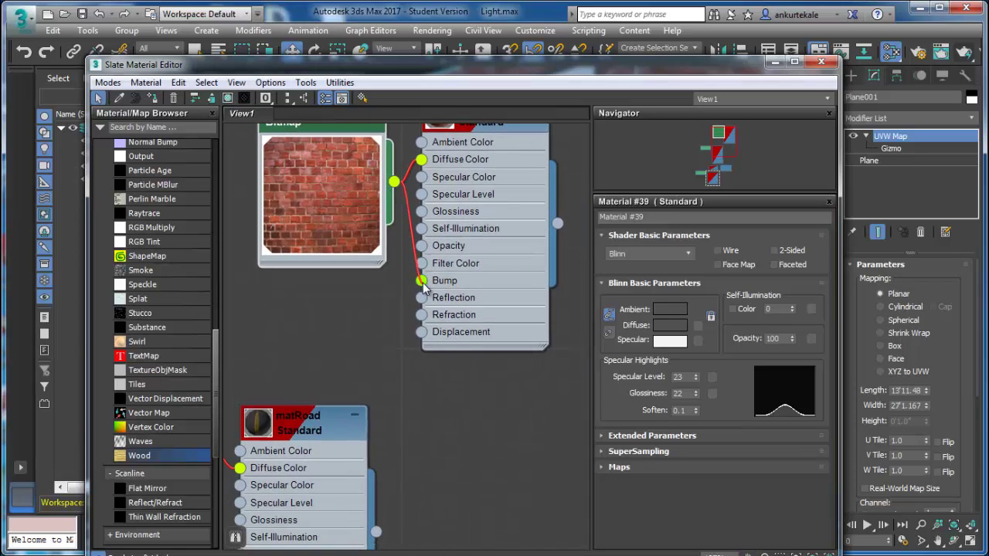
pyautogui.click(493, 130)
pyautogui.click(681, 466)
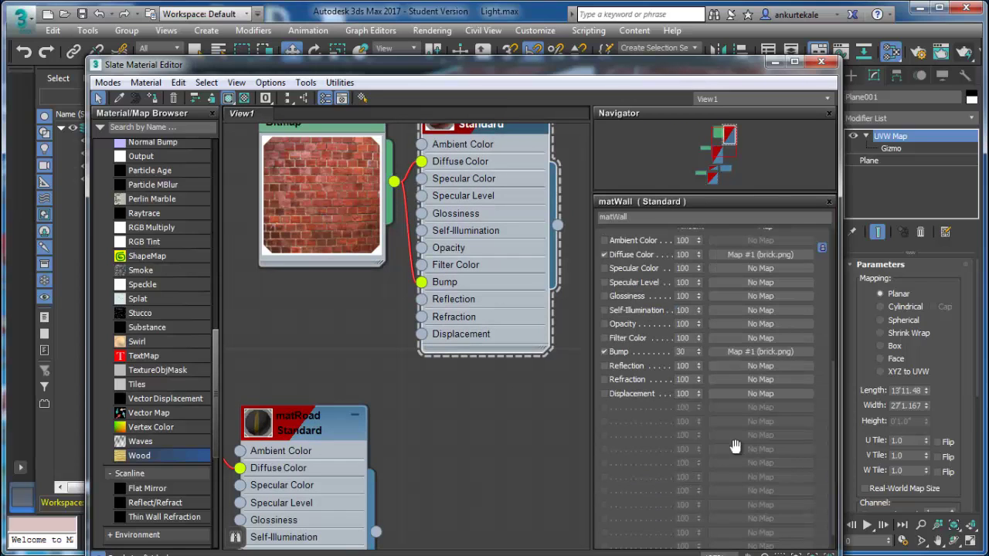
pyautogui.doubleClick(687, 352)
# Set matWall's Bump amount to 50.
pyautogui.moveTo(386, 233); pyautogui.dragTo(374, 440, button='middle')
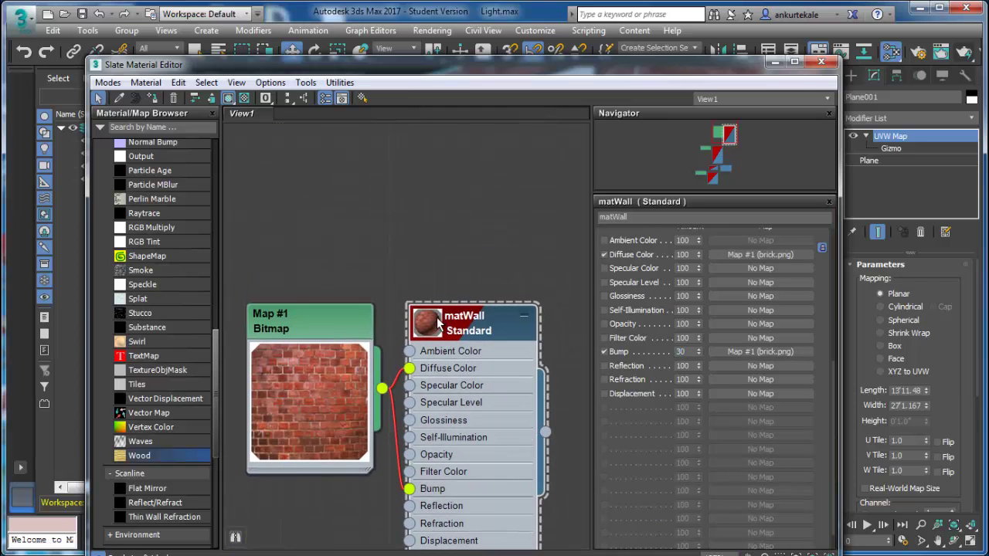
pyautogui.doubleClick(436, 328)
pyautogui.scroll(2, 477, 343)
pyautogui.scroll(2, 467, 265)
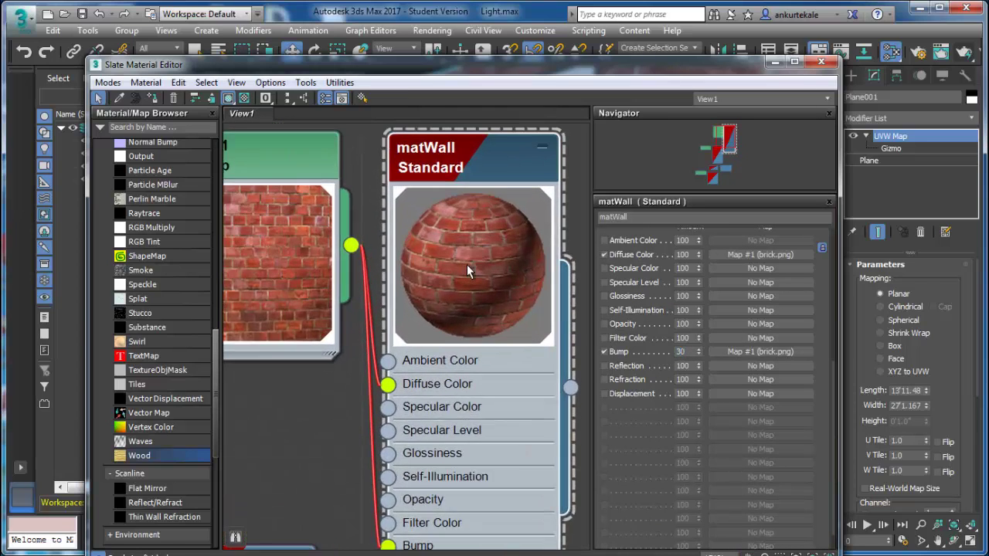
pyautogui.scroll(2, 487, 271)
pyautogui.scroll(2, 443, 268)
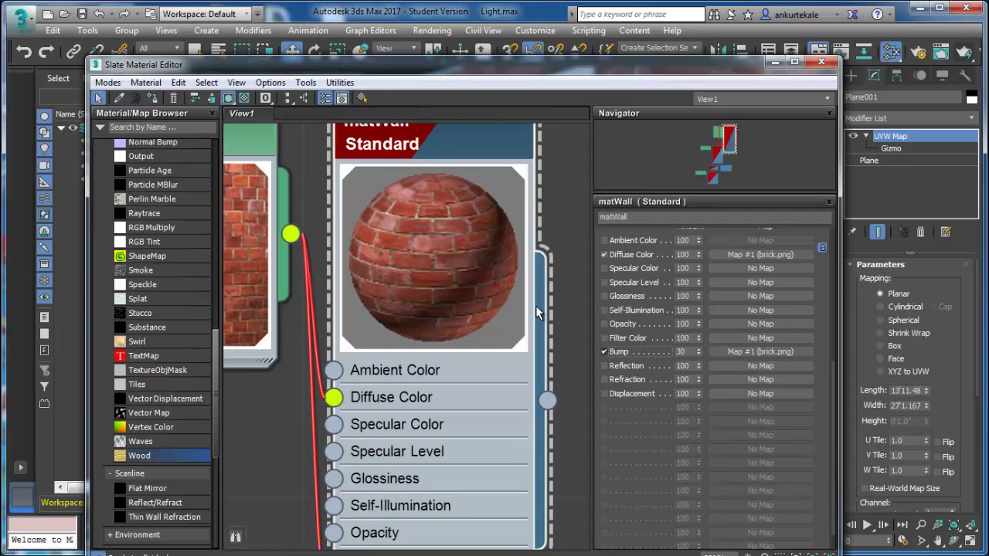
pyautogui.click(698, 355)
pyautogui.write('50')
pyautogui.press('Return')
# Render the perspective view to check the bumpy brick walls.
pyautogui.click(475, 287)
pyautogui.moveTo(695, 65); pyautogui.dragTo(674, 360)
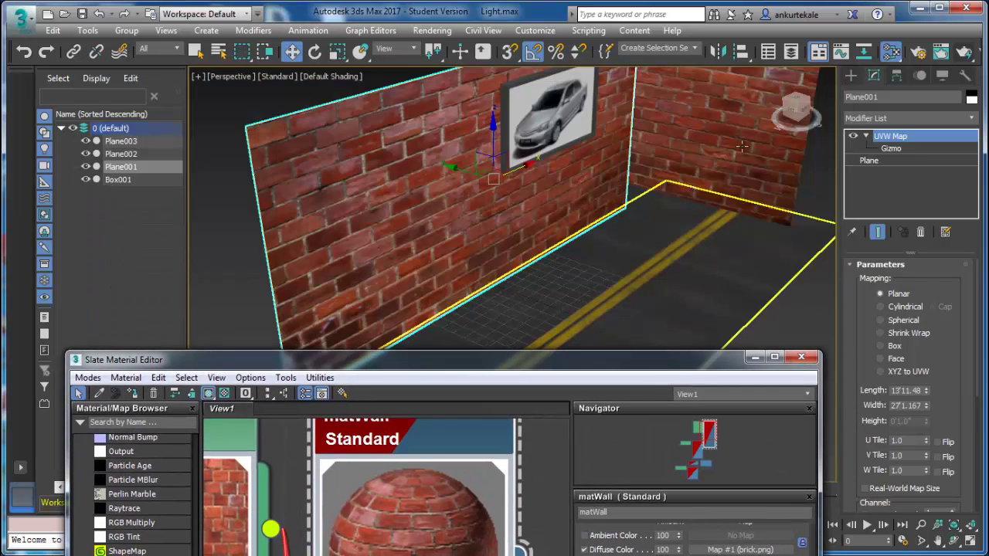
pyautogui.click(941, 52)
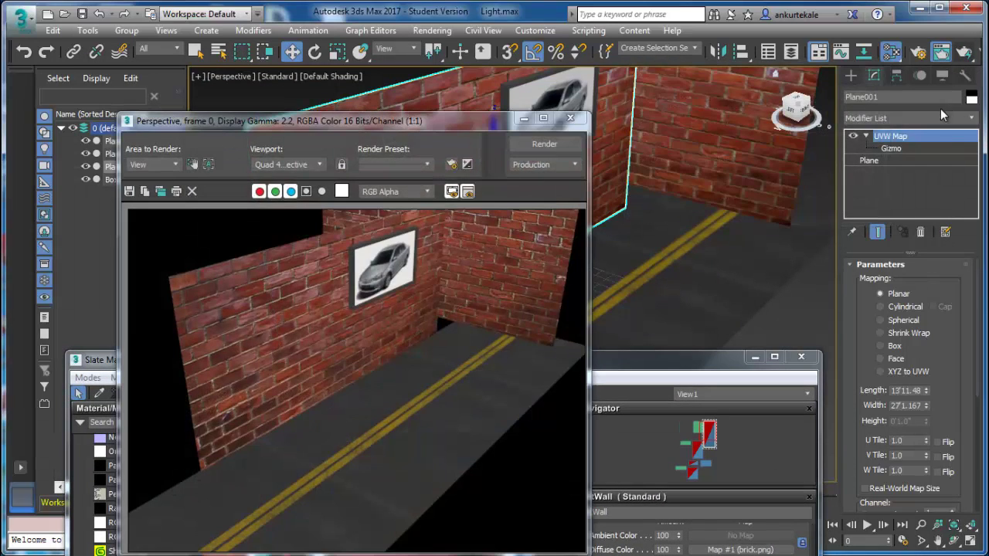
pyautogui.click(571, 117)
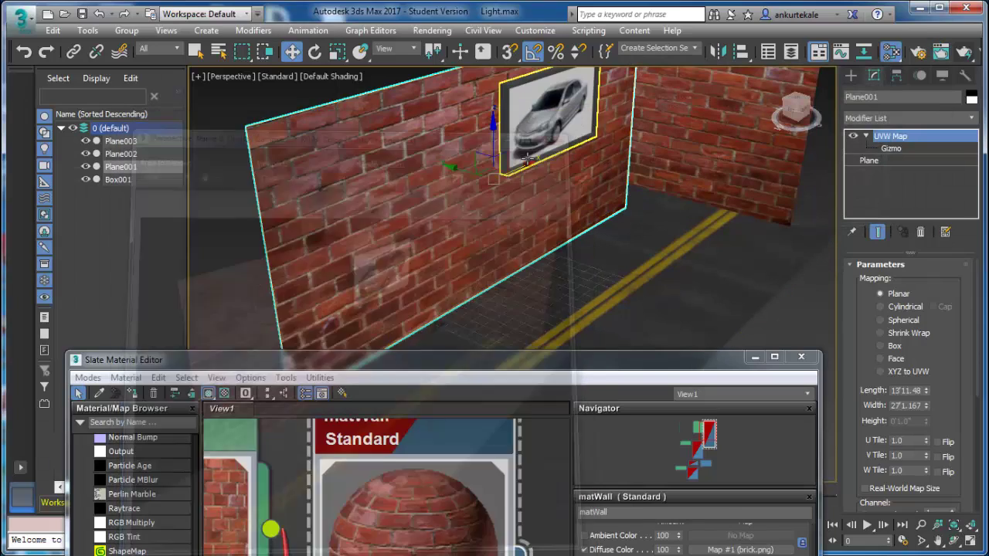
# Render a zoomed-in close-up of the brick wall, then close the material editor.
pyautogui.scroll(-2, 526, 157)
pyautogui.scroll(5, 466, 210)
pyautogui.scroll(1, 503, 214)
pyautogui.scroll(1, 503, 214)
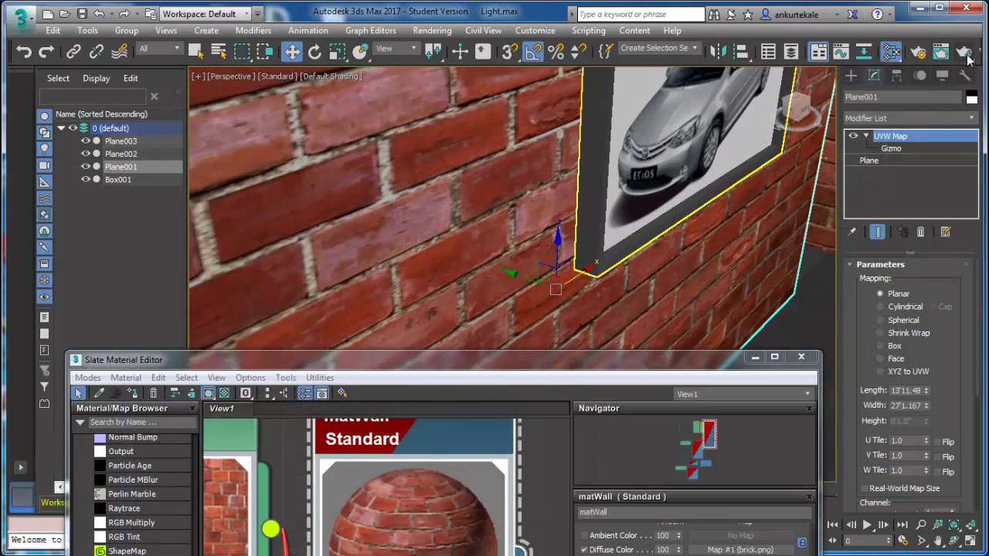
pyautogui.click(966, 54)
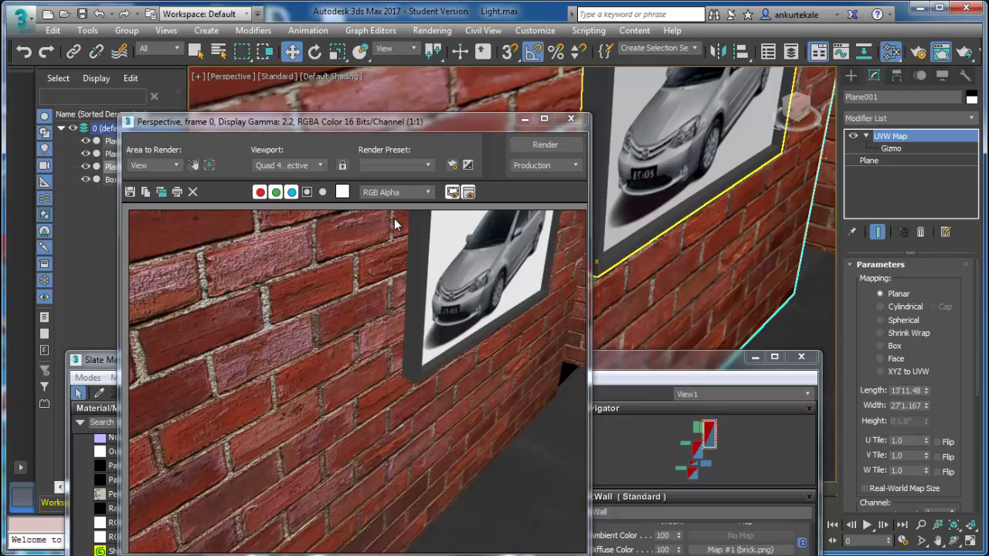
pyautogui.click(571, 119)
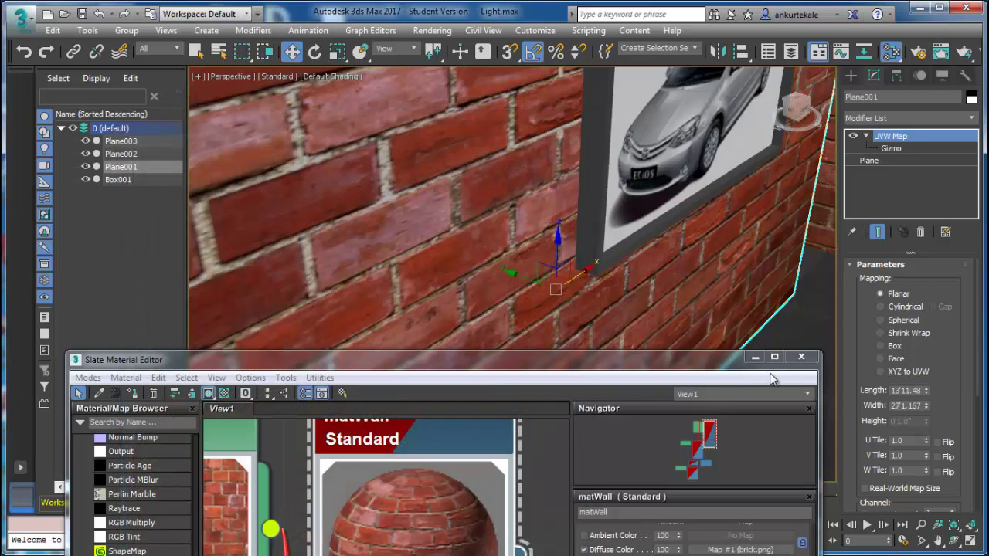
pyautogui.click(801, 356)
# Orbit and zoom to a near-frontal view of the picture wall.
pyautogui.scroll(-6, 603, 386)
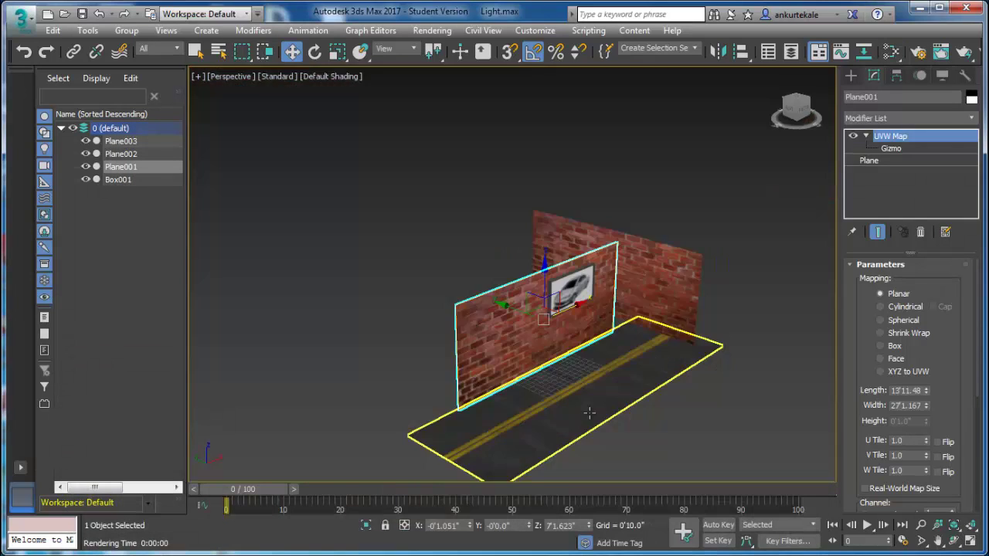
pyautogui.moveTo(592, 408)
pyautogui.keyDown('alt'); pyautogui.mouseDown(button='middle')
pyautogui.moveTo(486, 379)
pyautogui.moveTo(493, 416)
pyautogui.moveTo(510, 415)
pyautogui.mouseUp(button='middle'); pyautogui.keyUp('alt')
pyautogui.scroll(3, 490, 421)
pyautogui.scroll(2, 503, 421)
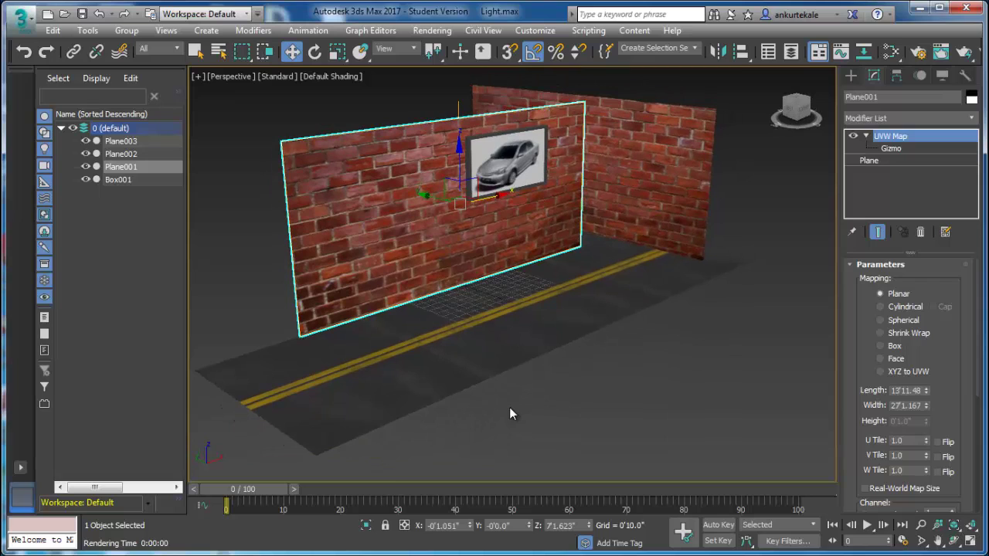
# Choose the Standard Physical camera type and return to the four-viewport layout.
pyautogui.click(851, 76)
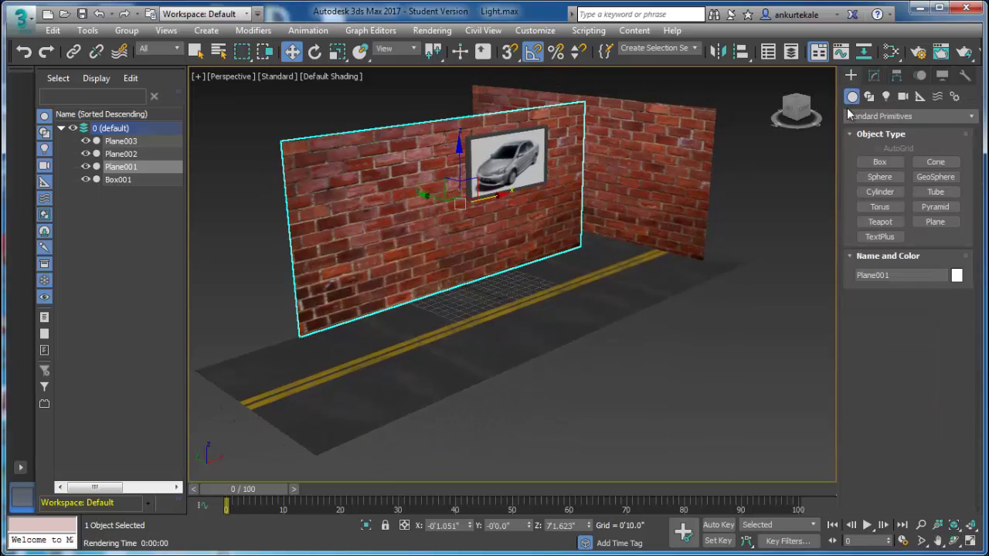
pyautogui.click(902, 96)
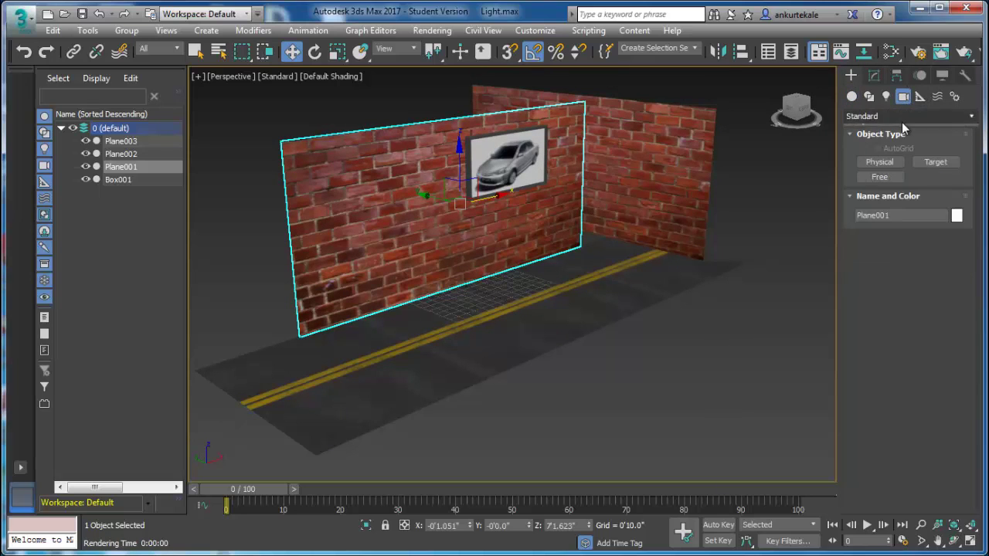
pyautogui.click(902, 119)
pyautogui.click(893, 138)
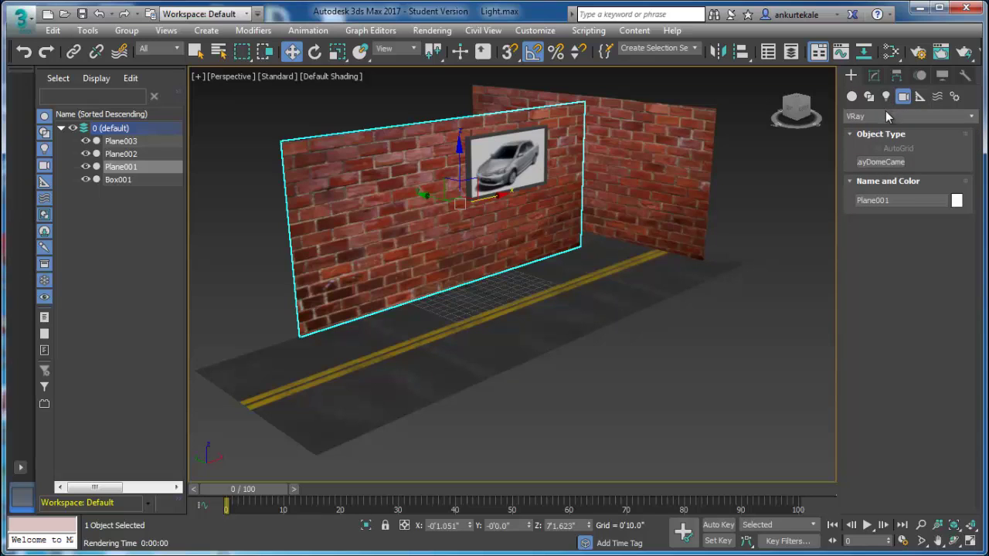
pyautogui.click(885, 115)
pyautogui.click(875, 131)
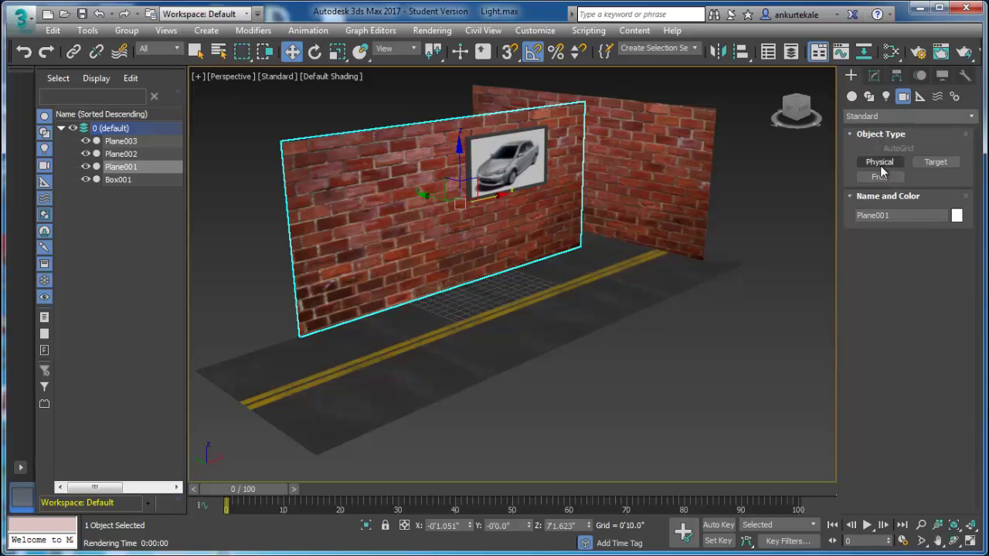
pyautogui.click(880, 161)
pyautogui.hotkey('alt', 'w')
# Drag a targeted Physical camera toward the walls in Top view, then show and reframe its view in Perspective.
pyautogui.scroll(3, 383, 240)
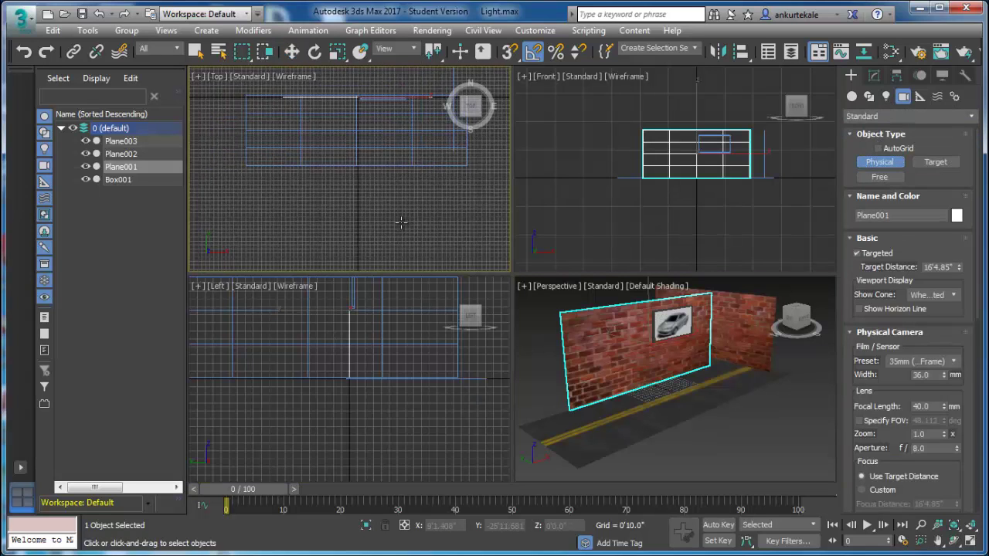
pyautogui.moveTo(363, 259); pyautogui.dragTo(366, 123)
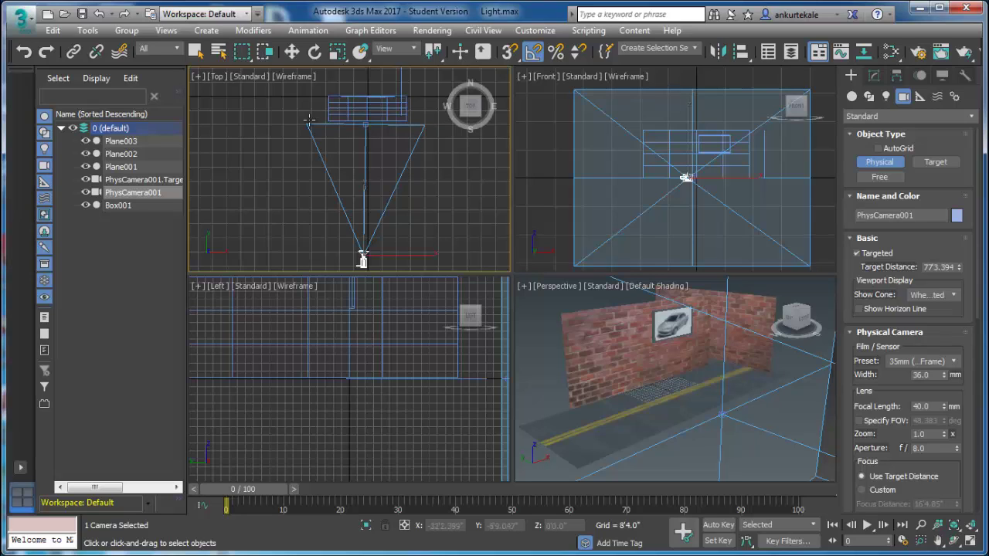
pyautogui.rightClick(709, 399)
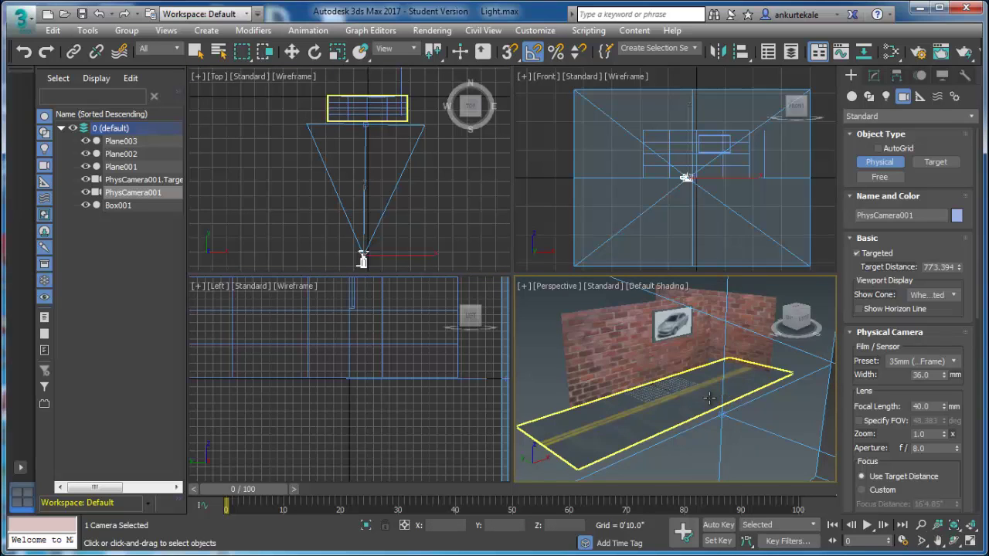
pyautogui.press('c')
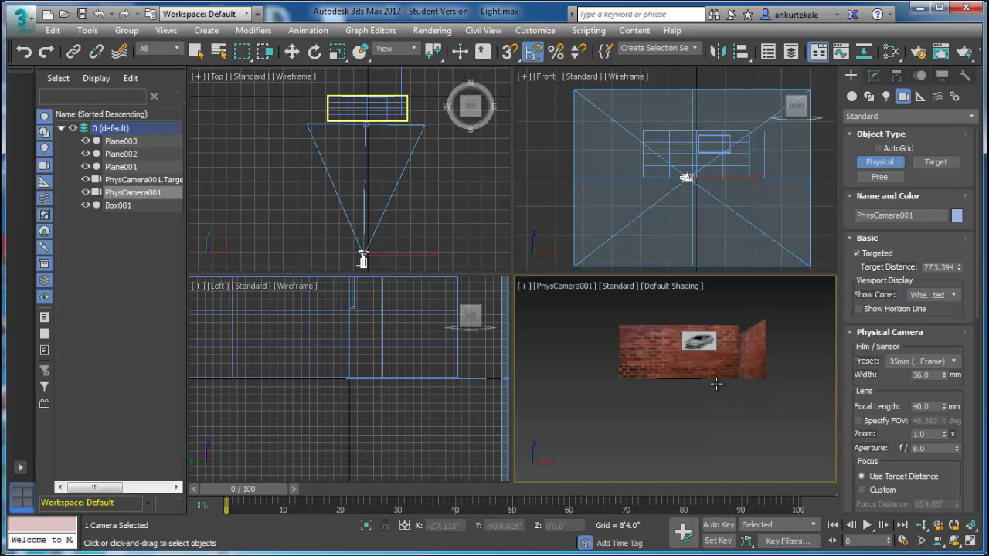
pyautogui.moveTo(705, 377); pyautogui.dragTo(689, 389, button='middle')
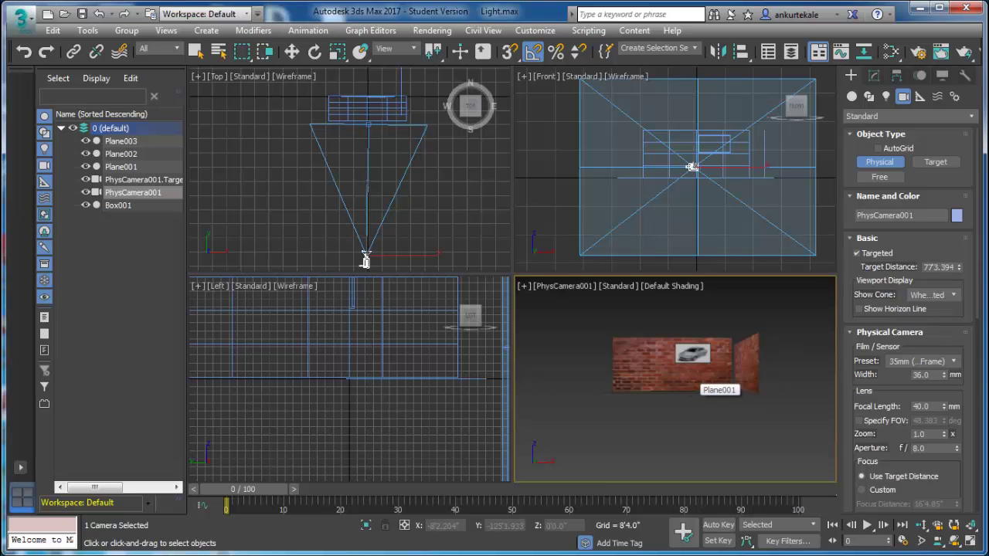
# In Render Setup, set the output size to HDTV (video) at 480x270.
pyautogui.click(918, 51)
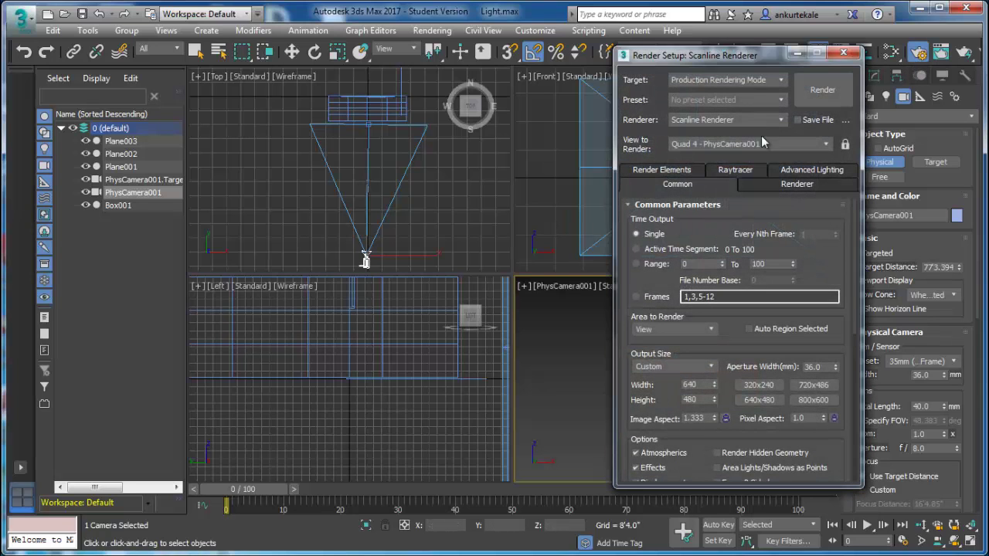
pyautogui.moveTo(733, 51); pyautogui.dragTo(732, 67)
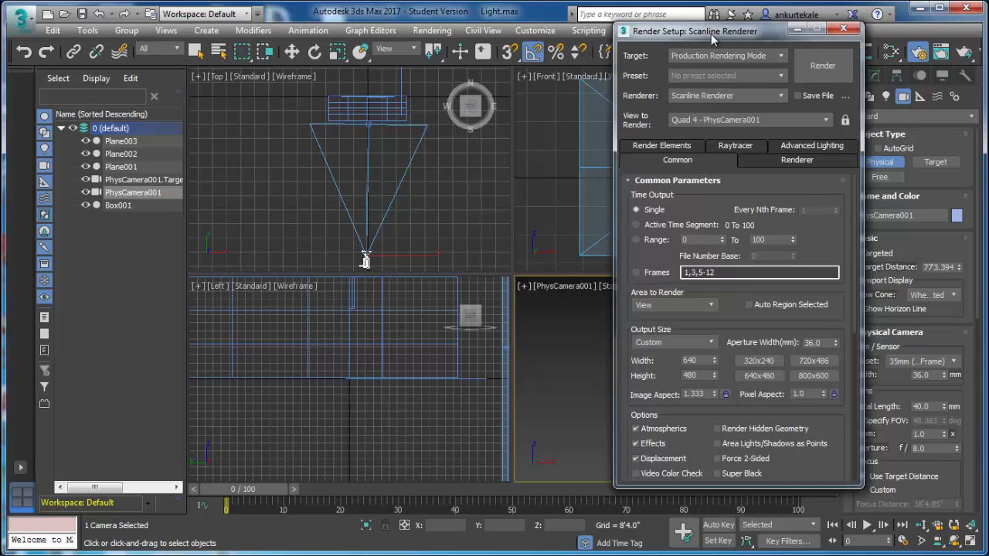
pyautogui.moveTo(706, 30); pyautogui.dragTo(382, 28)
pyautogui.click(347, 345)
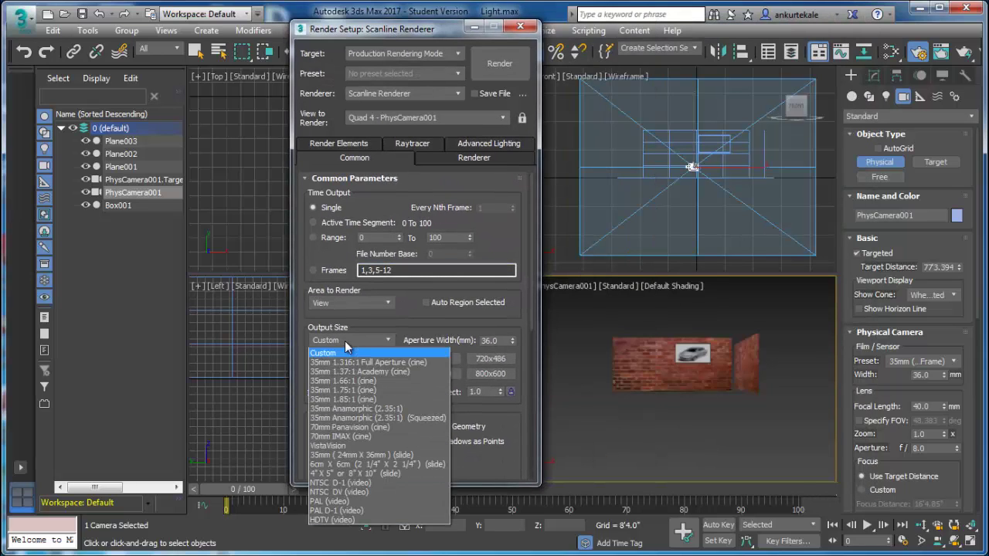
pyautogui.click(401, 520)
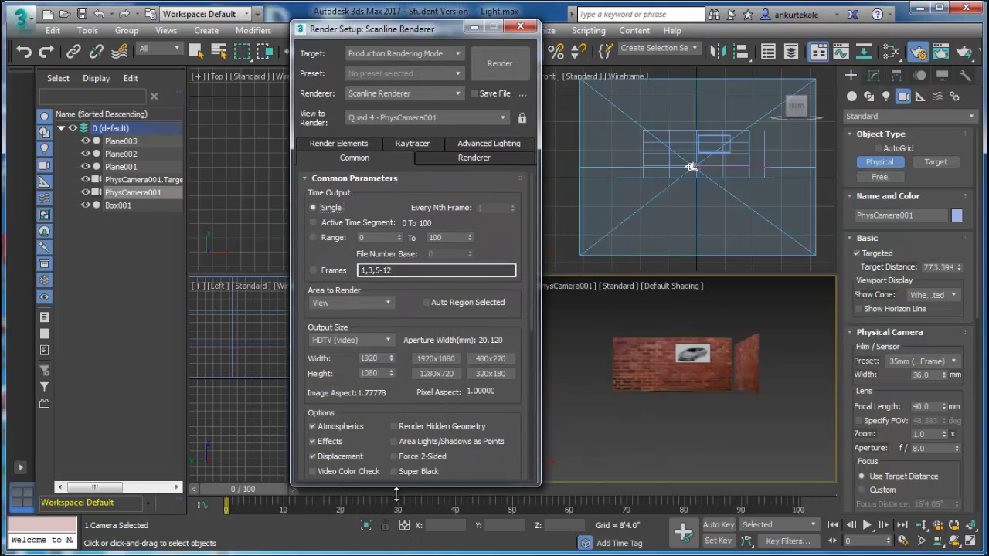
pyautogui.click(489, 360)
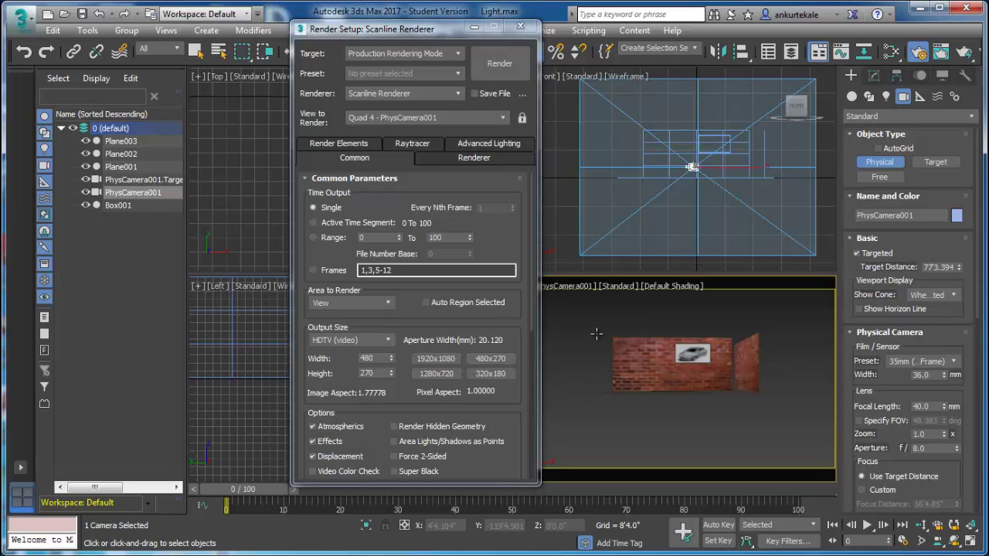
# Dolly and orbit the camera to frame the brick walls and car picture.
pyautogui.click(921, 525)
pyautogui.moveTo(738, 418)
pyautogui.mouseDown()
pyautogui.moveTo(739, 394)
pyautogui.moveTo(683, 436)
pyautogui.moveTo(747, 431)
pyautogui.mouseUp()
pyautogui.click(955, 540)
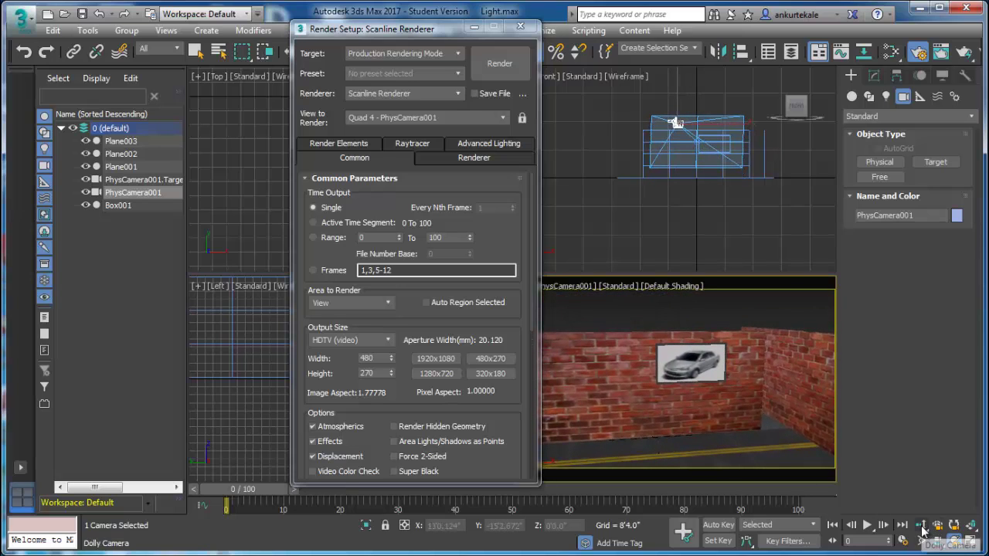
pyautogui.moveTo(727, 424)
pyautogui.mouseDown(button='middle')
pyautogui.moveTo(729, 404)
pyautogui.moveTo(723, 415)
pyautogui.mouseUp(button='middle')
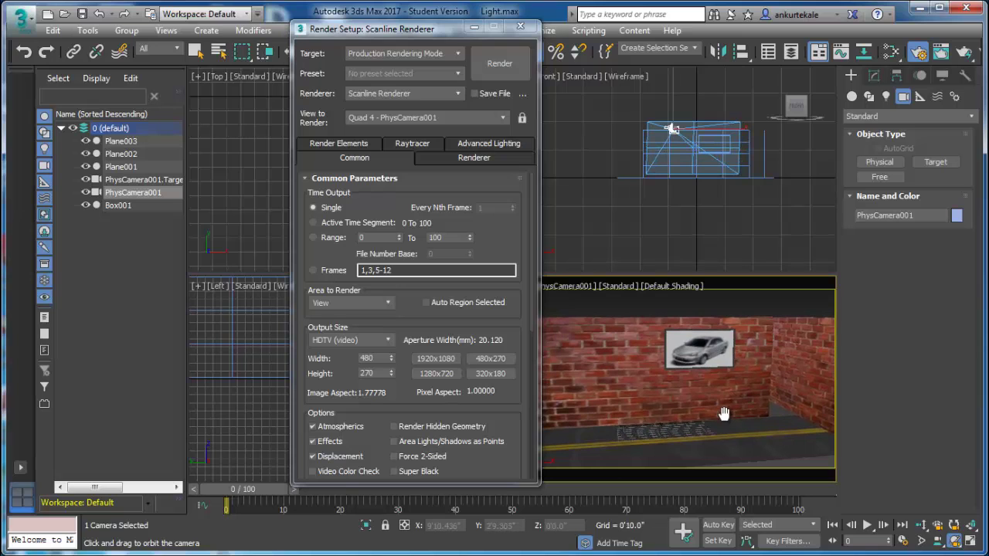
# Close Render Setup and render a test of the camera view.
pyautogui.click(520, 27)
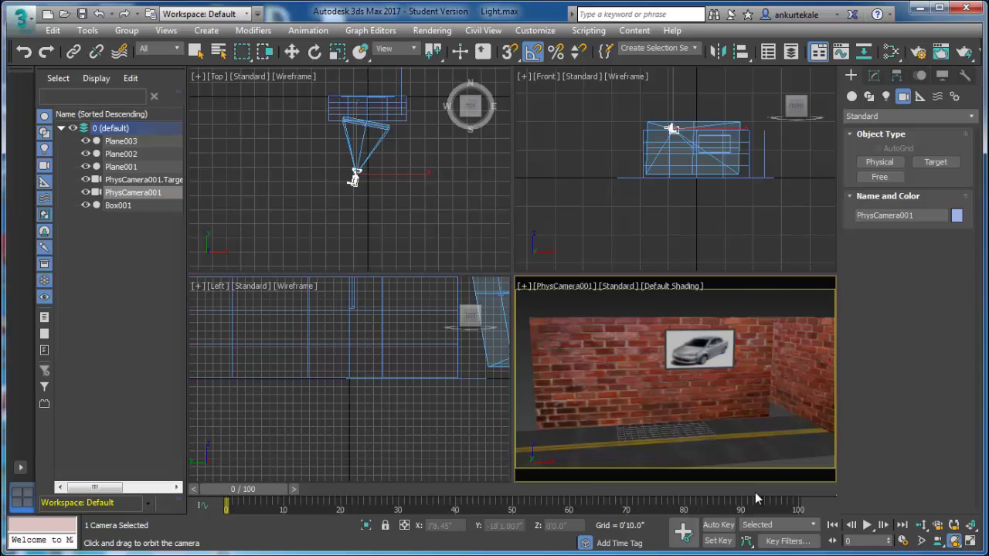
pyautogui.click(963, 51)
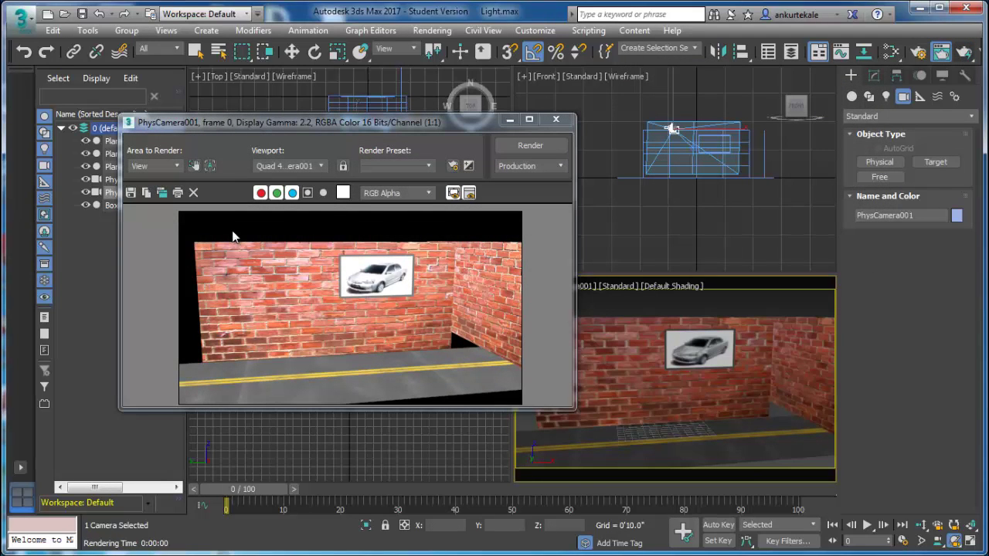
pyautogui.click(555, 119)
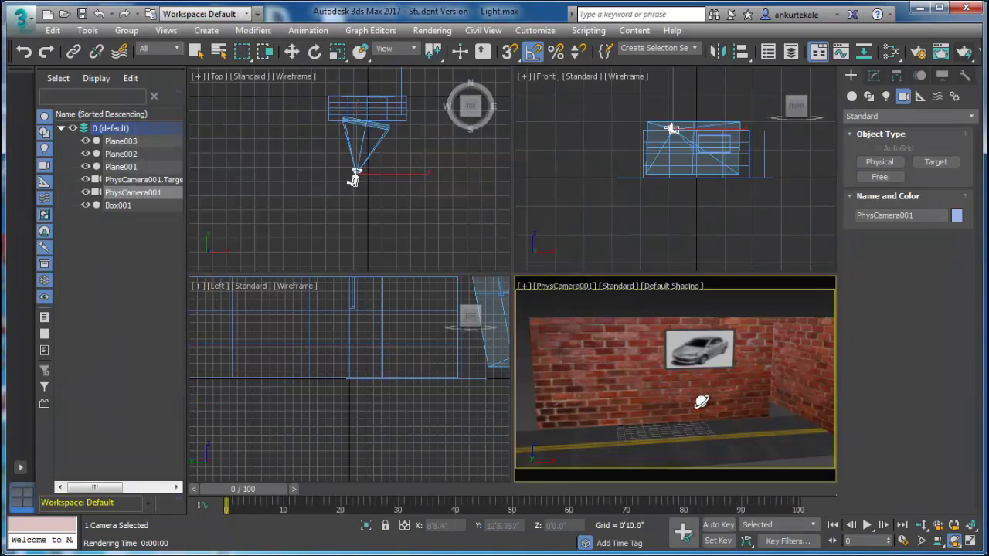
# Maximize the camera viewport and dolly in so the car picture grows in frame.
pyautogui.hotkey('alt', 'w')
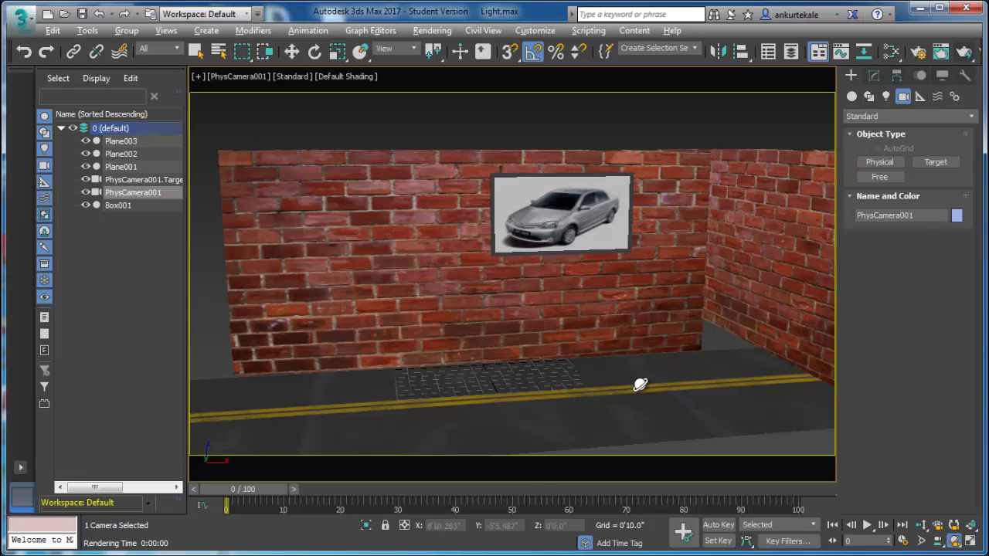
pyautogui.click(921, 525)
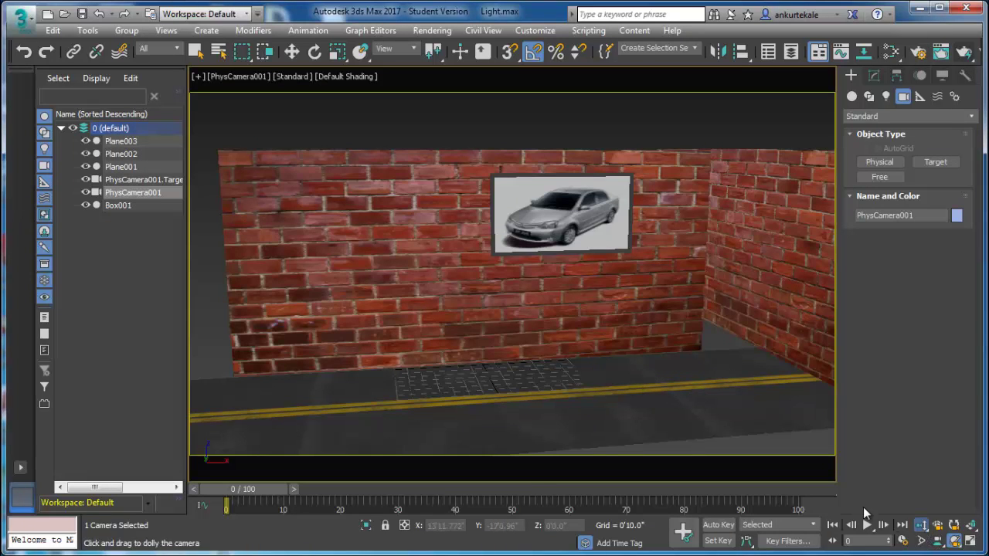
pyautogui.moveTo(581, 326)
pyautogui.mouseDown()
pyautogui.moveTo(580, 313)
pyautogui.moveTo(592, 335)
pyautogui.mouseUp()
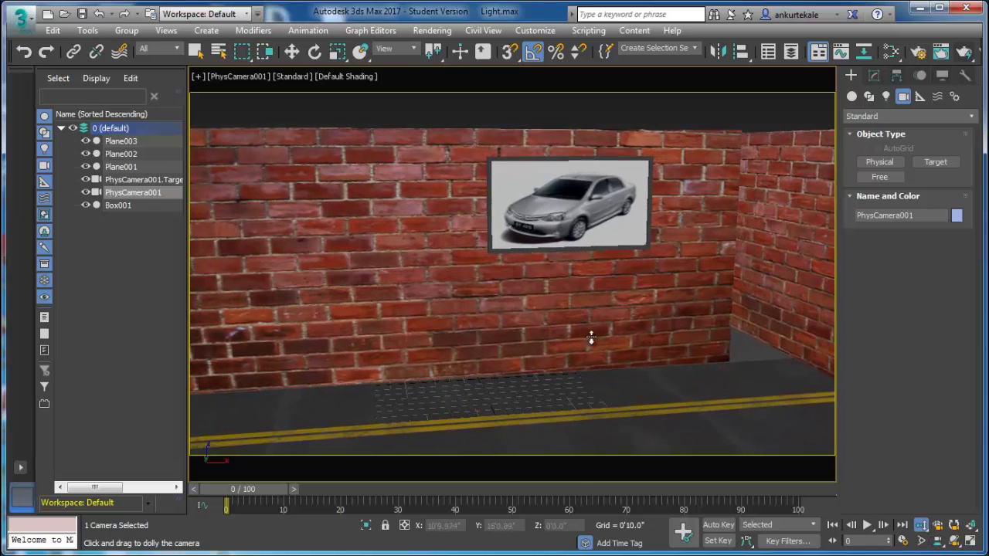
pyautogui.moveTo(611, 345); pyautogui.dragTo(602, 316, button='middle')
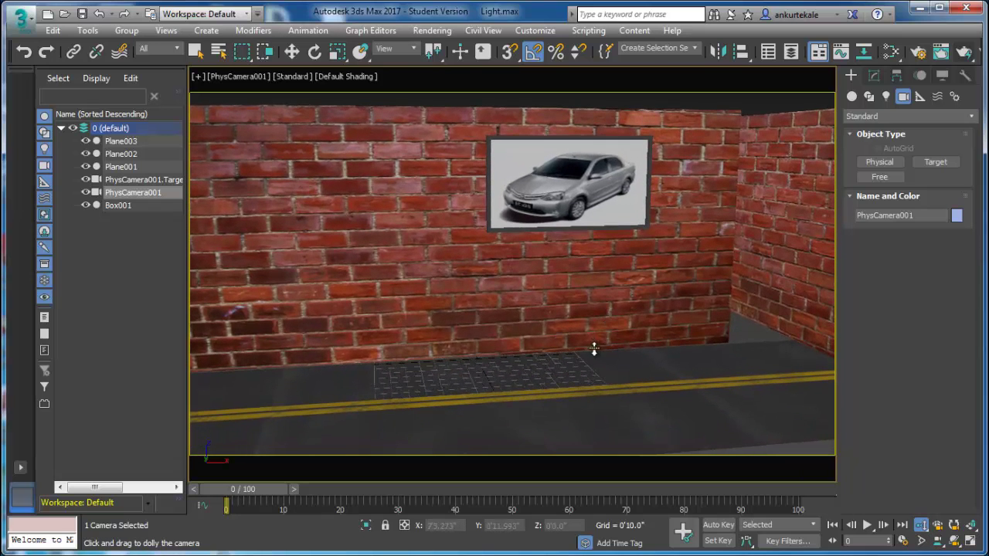
pyautogui.moveTo(592, 347); pyautogui.dragTo(598, 332)
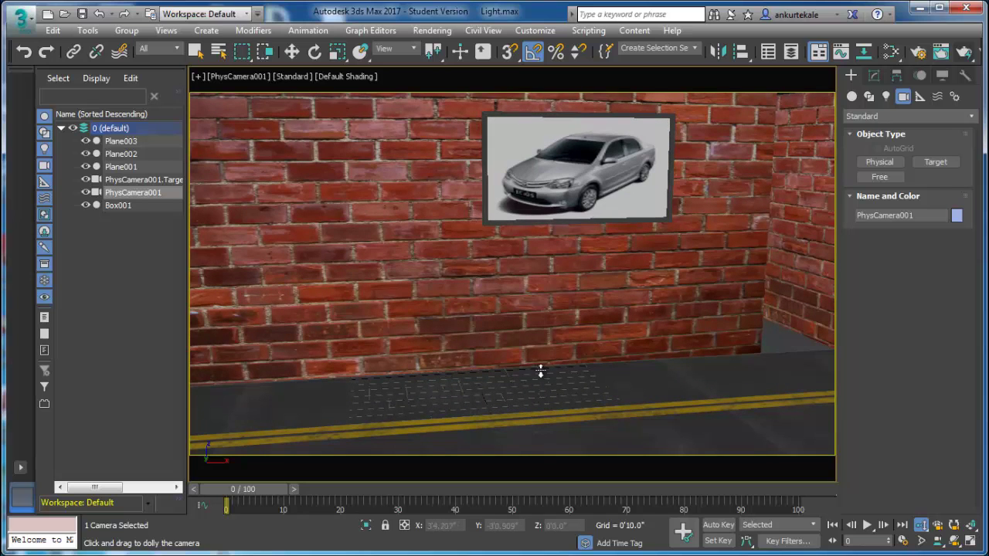
pyautogui.moveTo(533, 371)
pyautogui.mouseDown()
pyautogui.moveTo(536, 471)
pyautogui.moveTo(526, 510)
pyautogui.mouseUp()
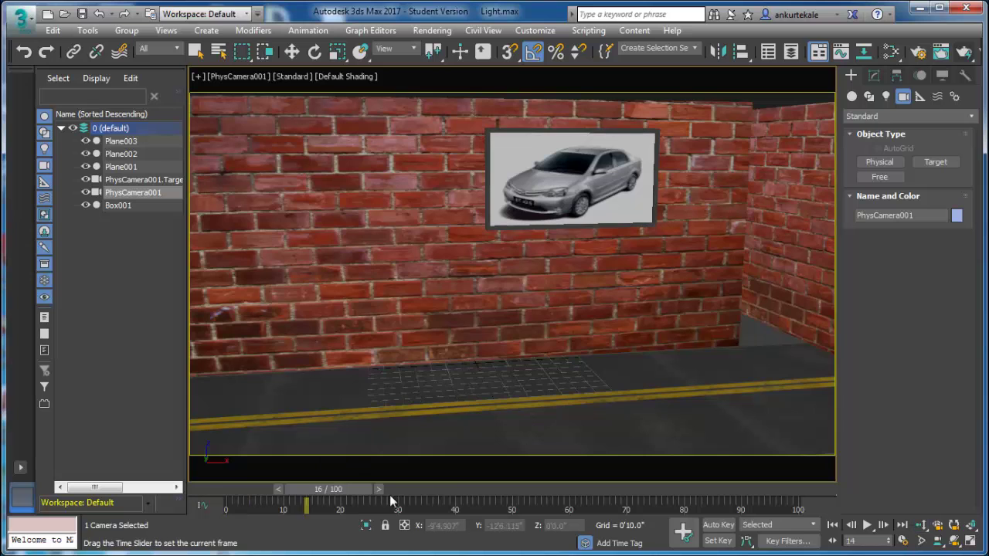
pyautogui.press('d')
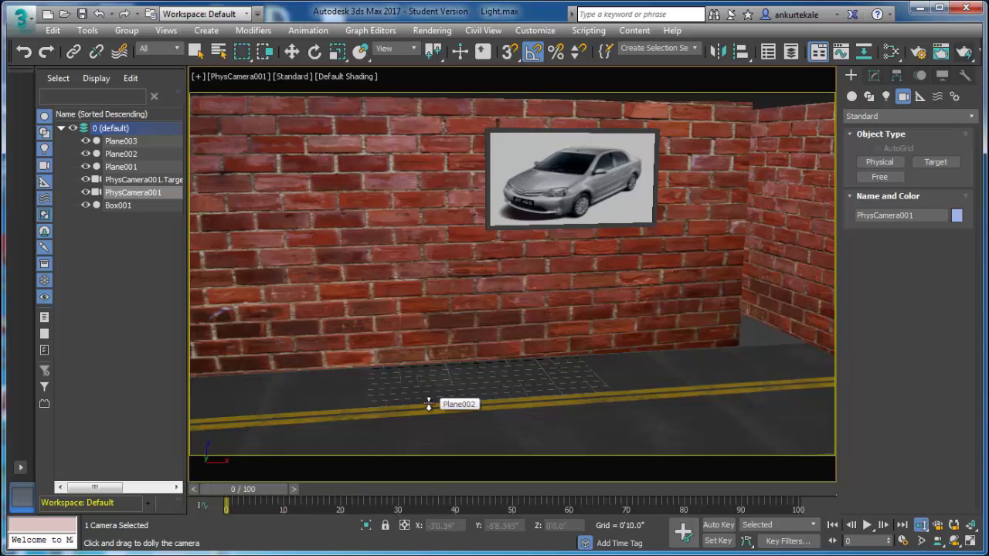
# Render the camera view again, then bring up PhysCamera001's parameters in the Modify panel.
pyautogui.click(964, 52)
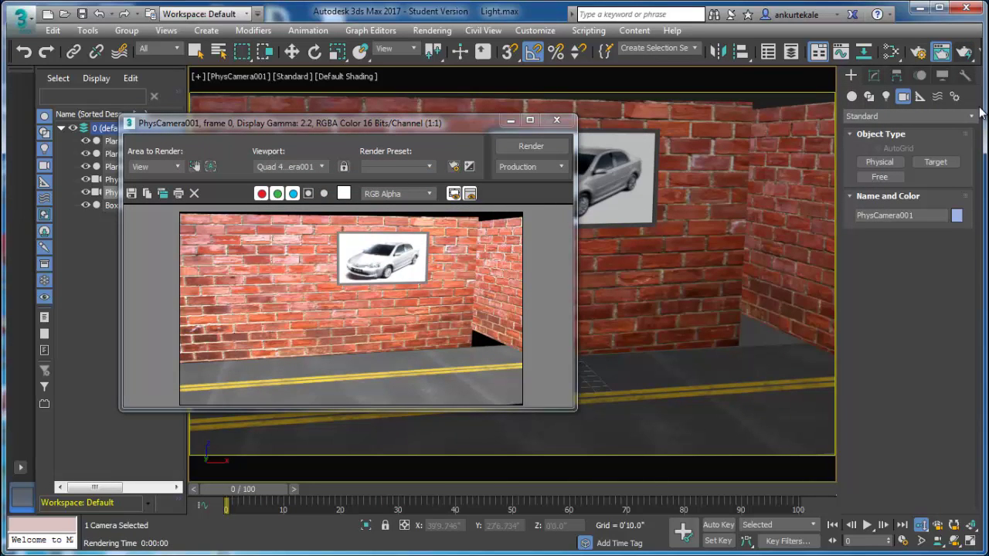
pyautogui.click(556, 120)
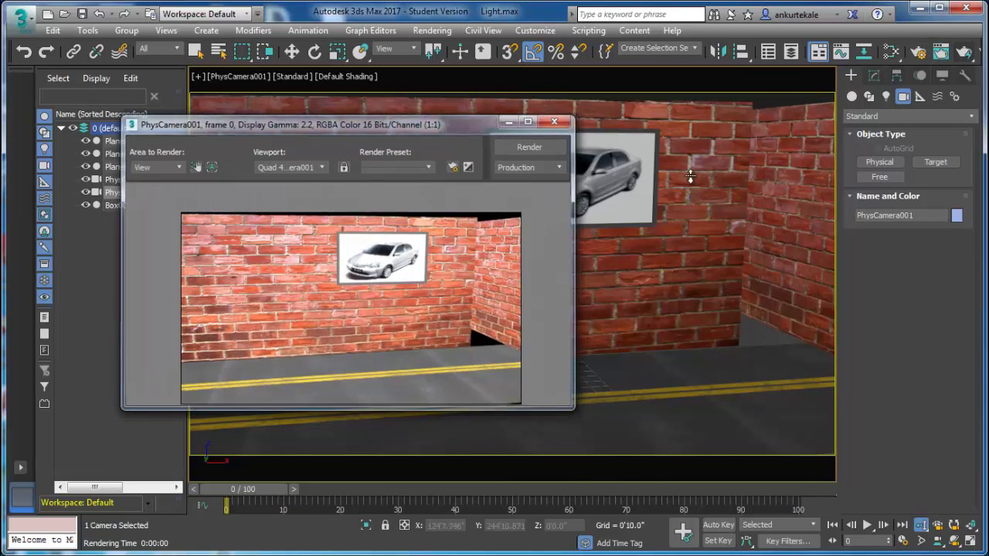
pyautogui.click(874, 75)
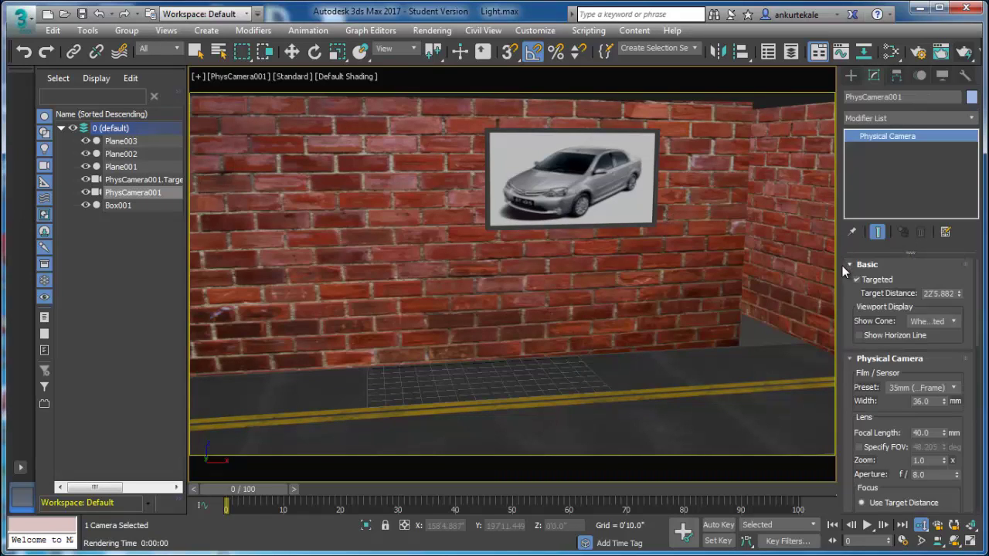
# Widen the panel, check sensor presets, set Focal Length to 42 mm and select Aperture.
pyautogui.moveTo(839, 271); pyautogui.dragTo(831, 299)
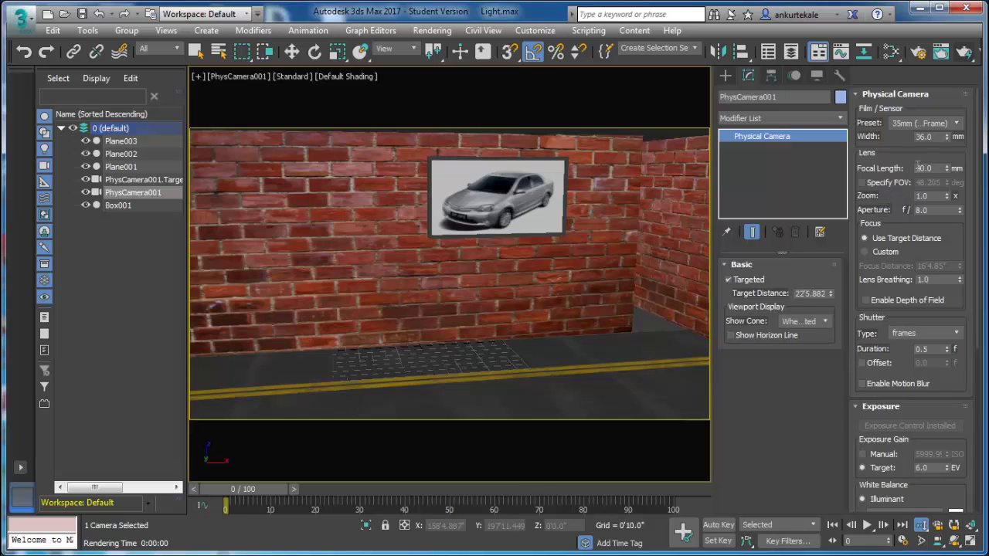
pyautogui.click(911, 127)
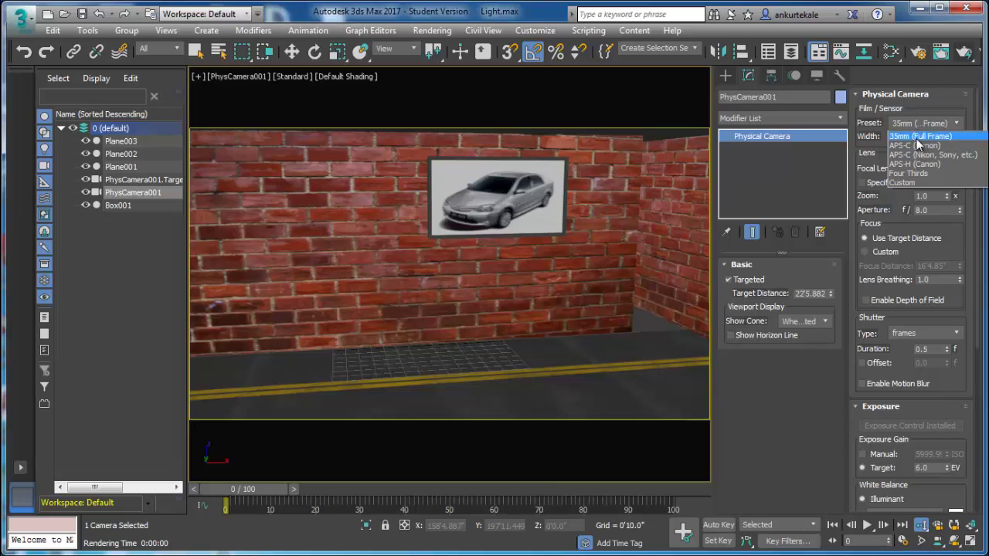
pyautogui.moveTo(946, 168)
pyautogui.mouseDown()
pyautogui.moveTo(945, 182)
pyautogui.moveTo(961, 162)
pyautogui.mouseUp()
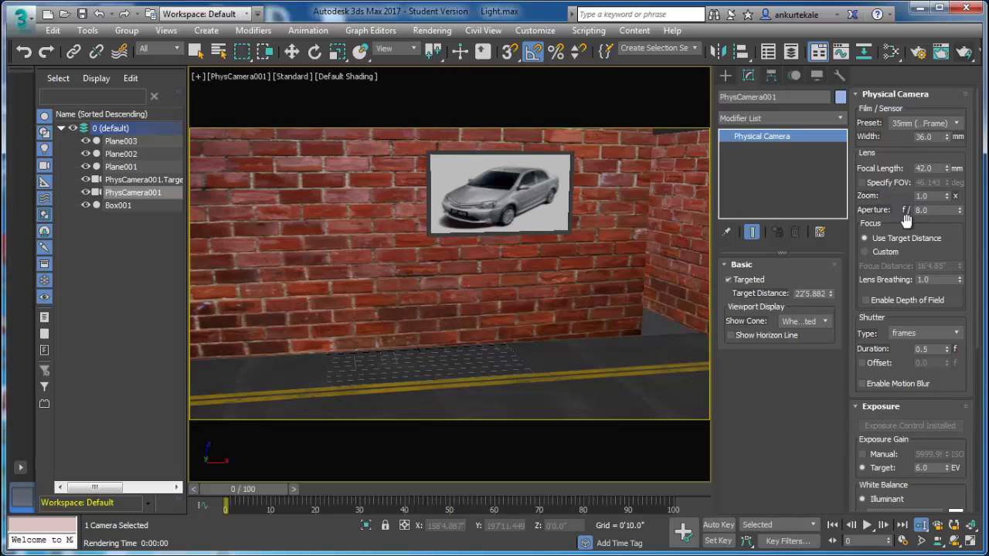
pyautogui.doubleClick(931, 211)
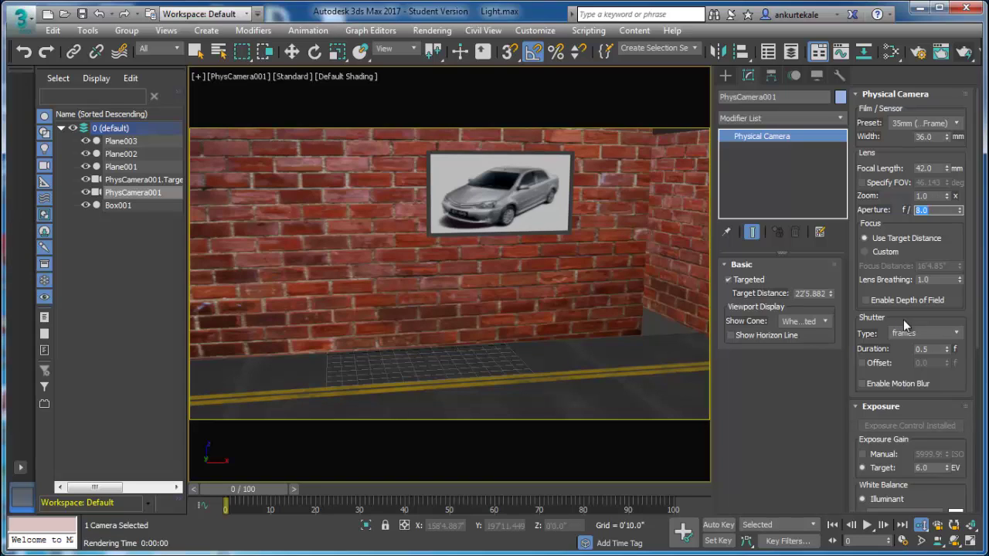
# Set the physical camera's aperture to f/6.0.
pyautogui.write('3')
pyautogui.press('Return')
pyautogui.write('6')
pyautogui.press('Return')
pyautogui.click(900, 365)
# Switch shutter type to 1/seconds and exposure gain to Manual, then render a test frame.
pyautogui.scroll(-2, 901, 364)
pyautogui.click(919, 308)
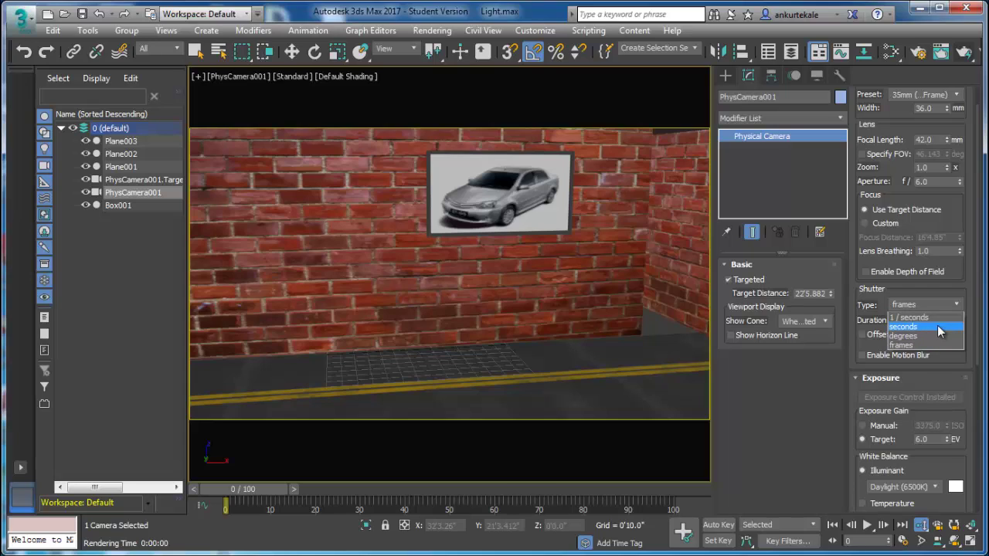
pyautogui.click(937, 318)
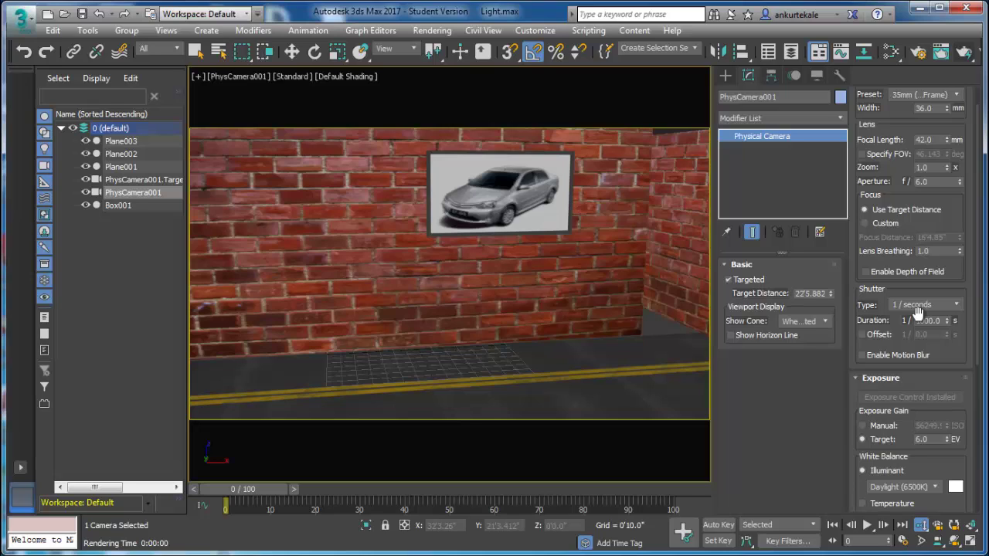
pyautogui.moveTo(923, 383); pyautogui.dragTo(924, 356)
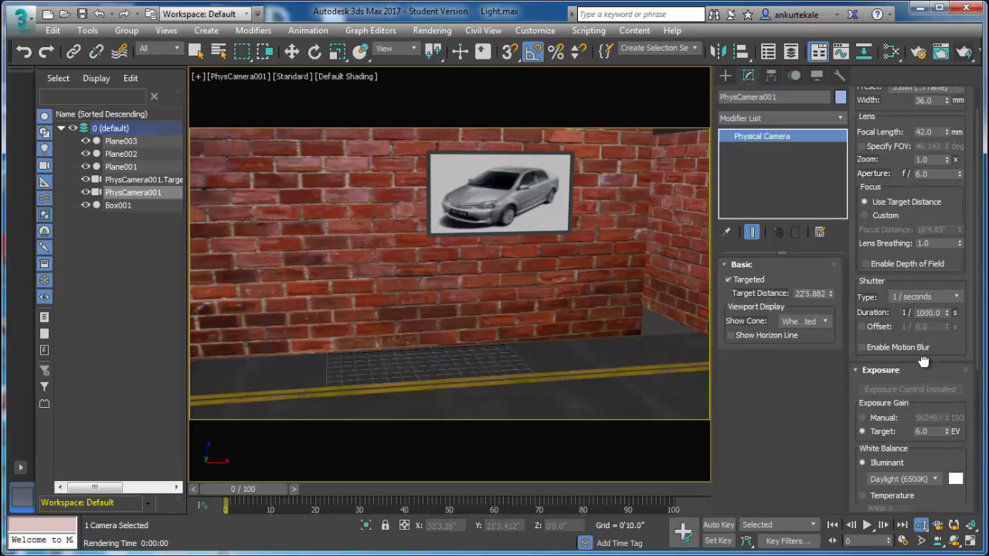
pyautogui.moveTo(881, 398)
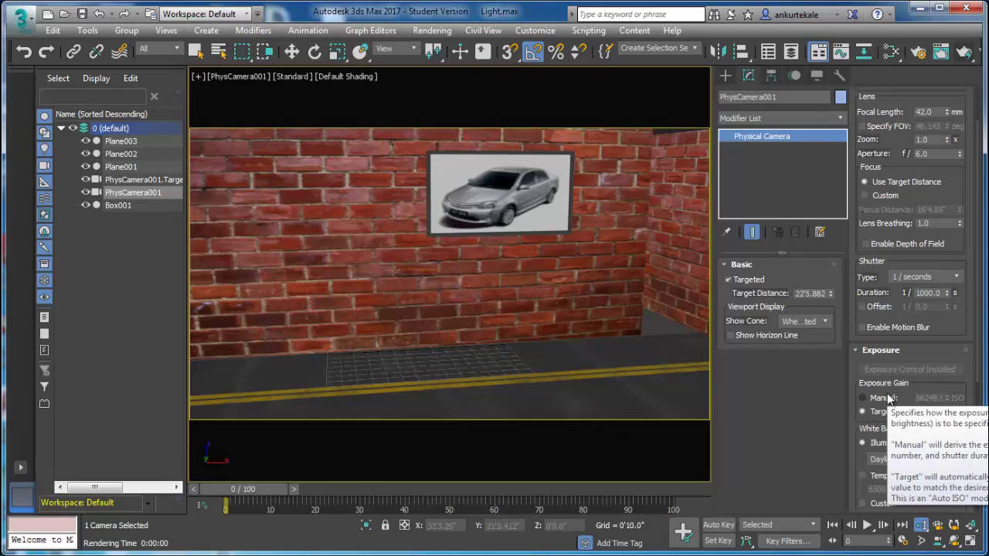
pyautogui.click(887, 398)
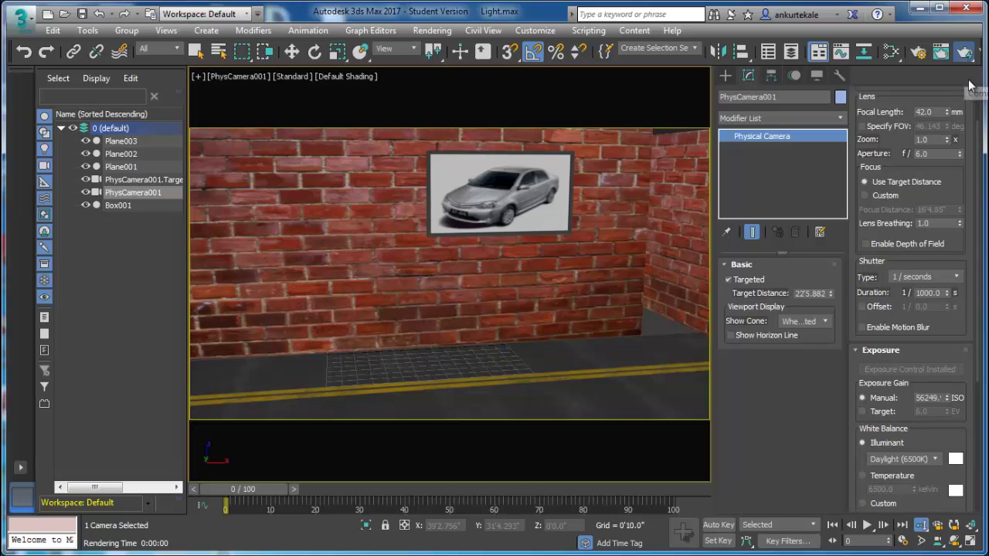
pyautogui.click(963, 52)
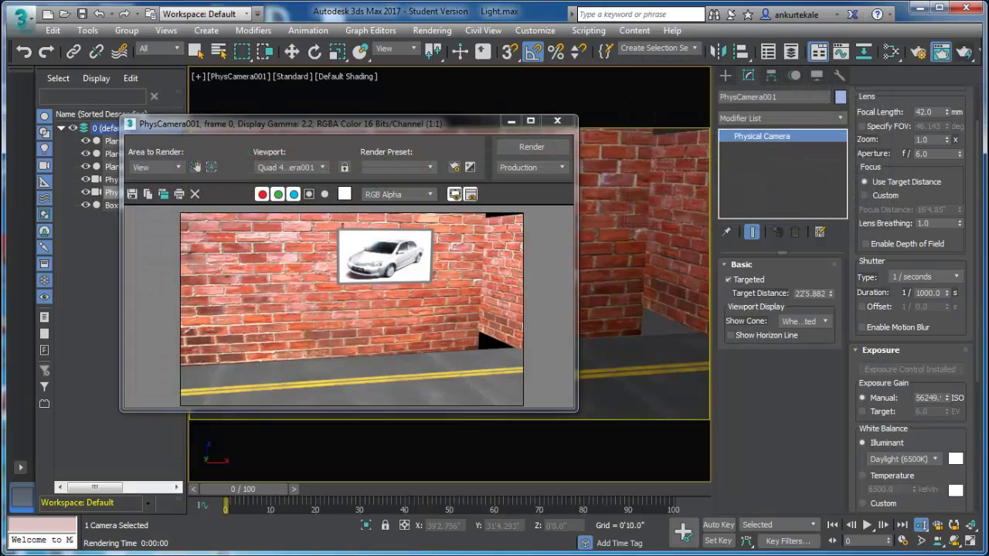
# Set shutter duration to 10 (1/10 s) and manual ISO to 100, re-rendering after each.
pyautogui.doubleClick(937, 293)
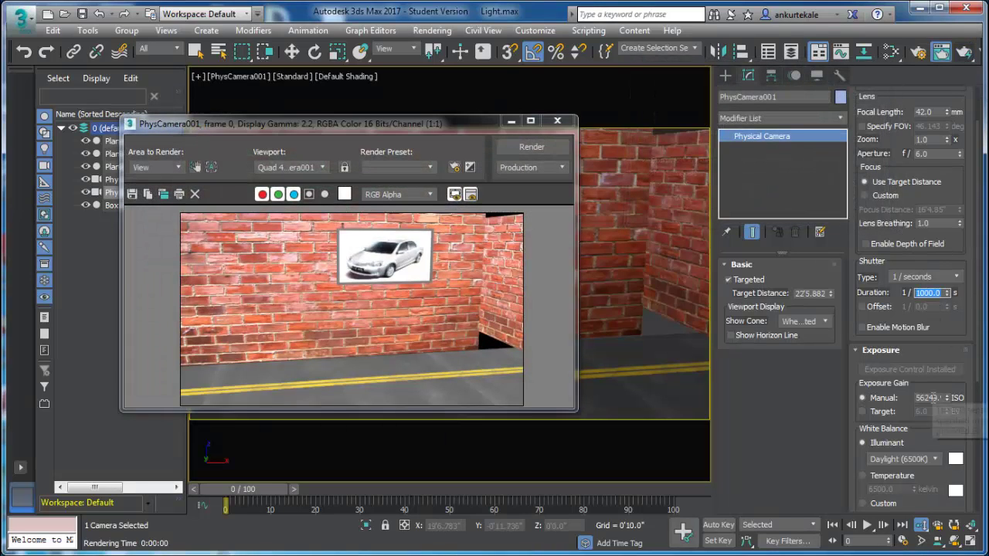
pyautogui.write('1')
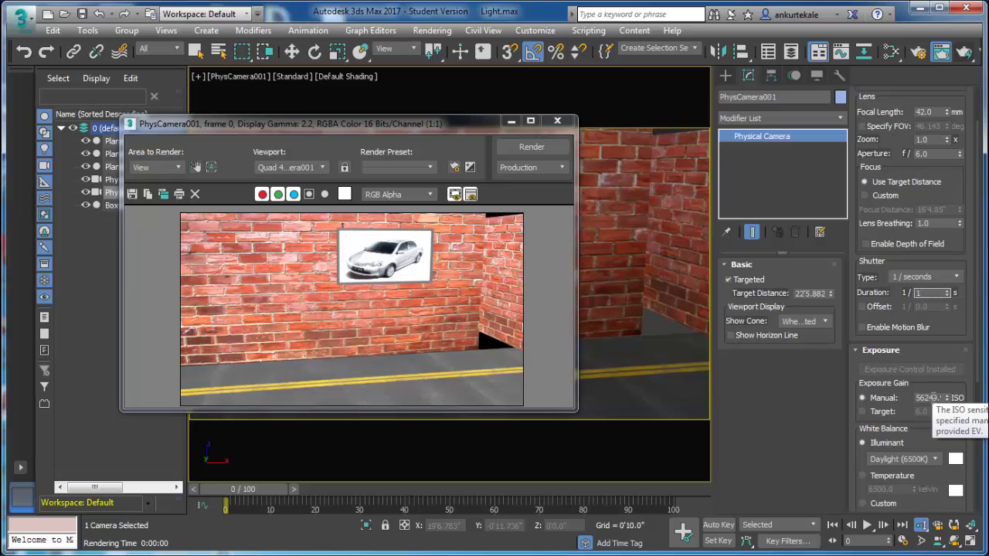
pyautogui.click(516, 148)
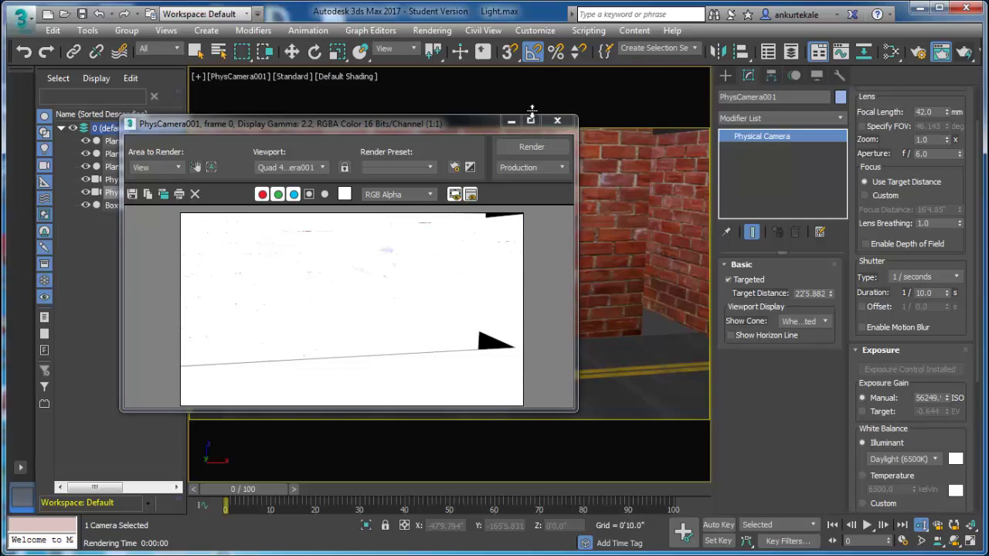
pyautogui.doubleClick(934, 399)
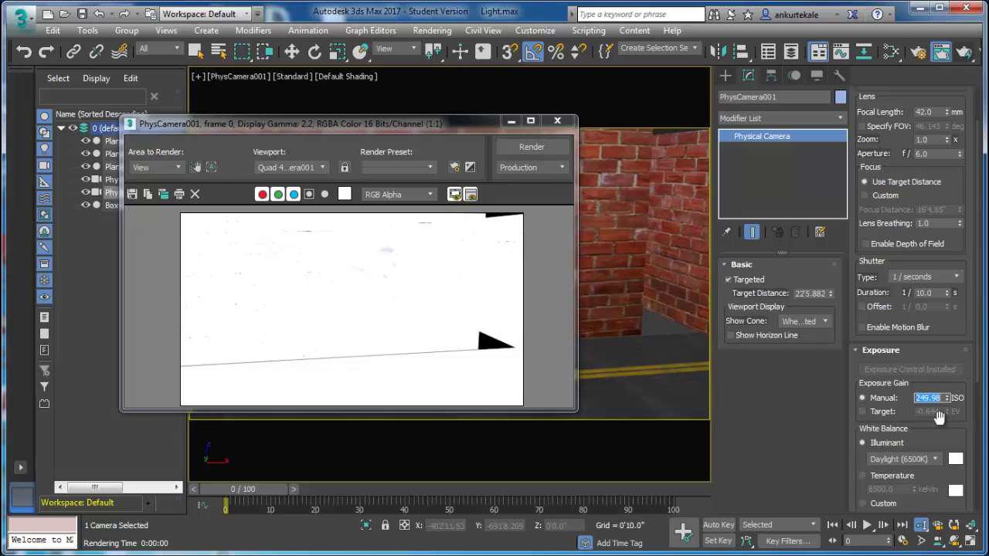
pyautogui.write('100')
pyautogui.press('Return')
pyautogui.click(558, 151)
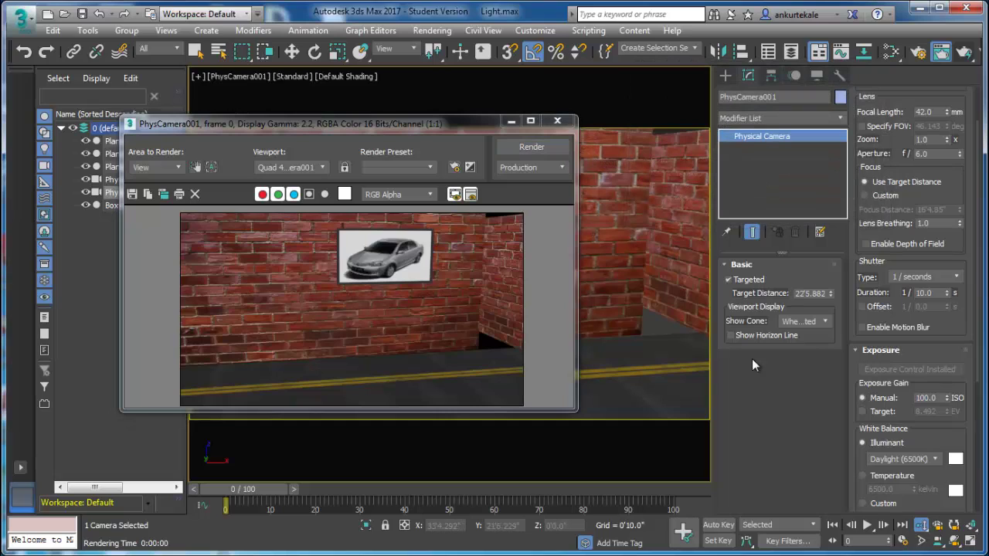
# Compare renders with a 1/2 s shutter, then return the duration to 10.0, keeping aperture 6.0.
pyautogui.doubleClick(939, 154)
pyautogui.press('Return')
pyautogui.doubleClick(936, 294)
pyautogui.write('2')
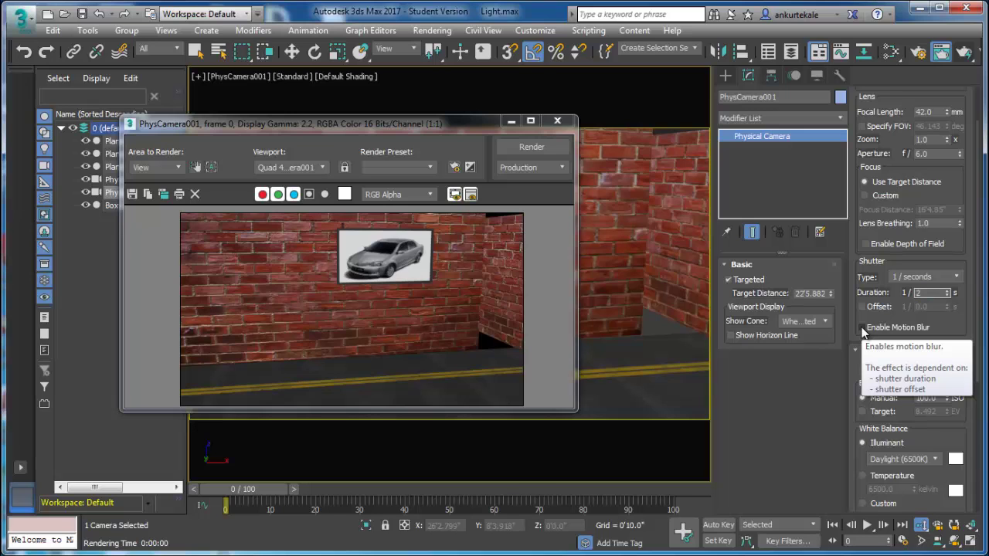
pyautogui.click(538, 145)
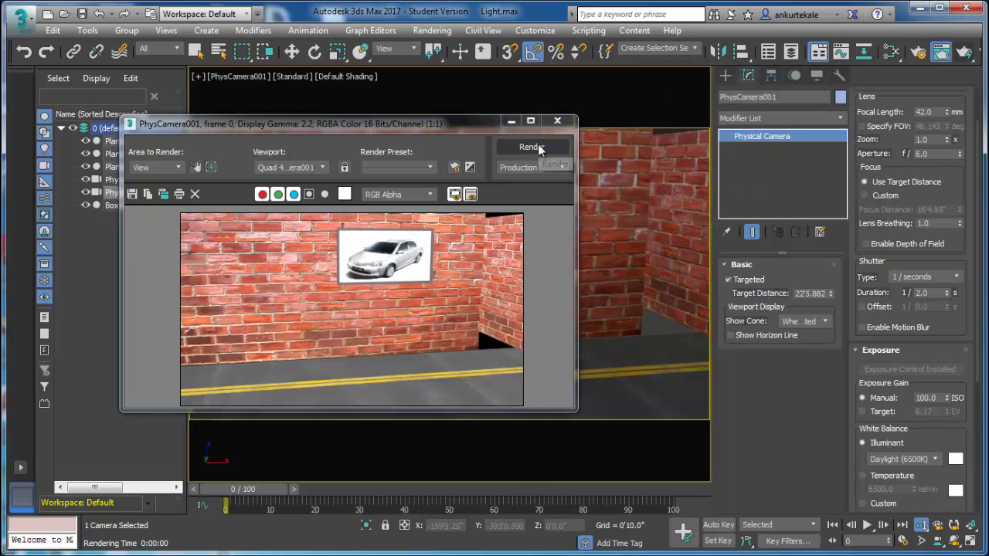
pyautogui.doubleClick(936, 292)
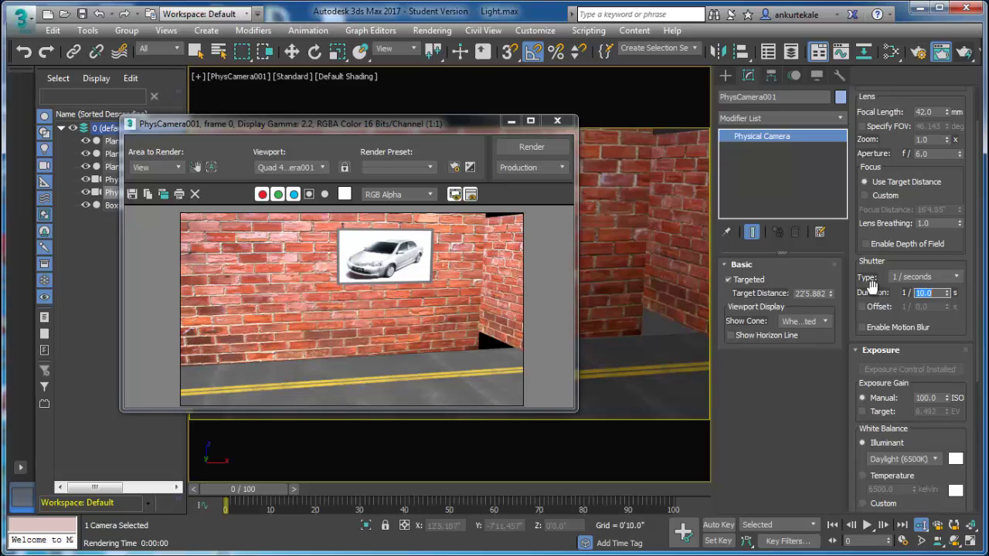
pyautogui.write('10')
pyautogui.click(533, 148)
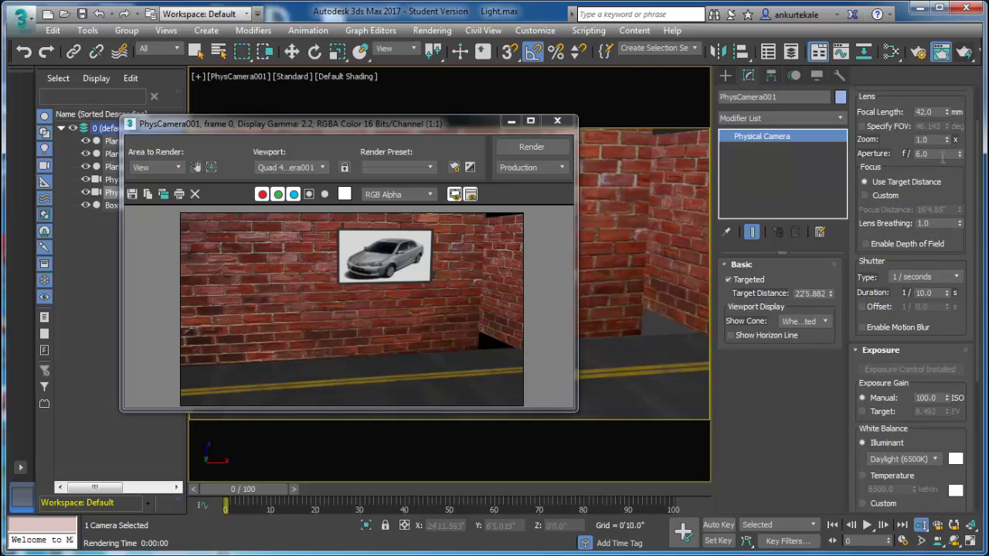
# Enlarge the render window and render again, then close it and return to the Perspective view.
pyautogui.moveTo(942, 156); pyautogui.dragTo(901, 154)
pyautogui.click(937, 293)
pyautogui.press('Tab')
pyautogui.moveTo(557, 413); pyautogui.dragTo(615, 492)
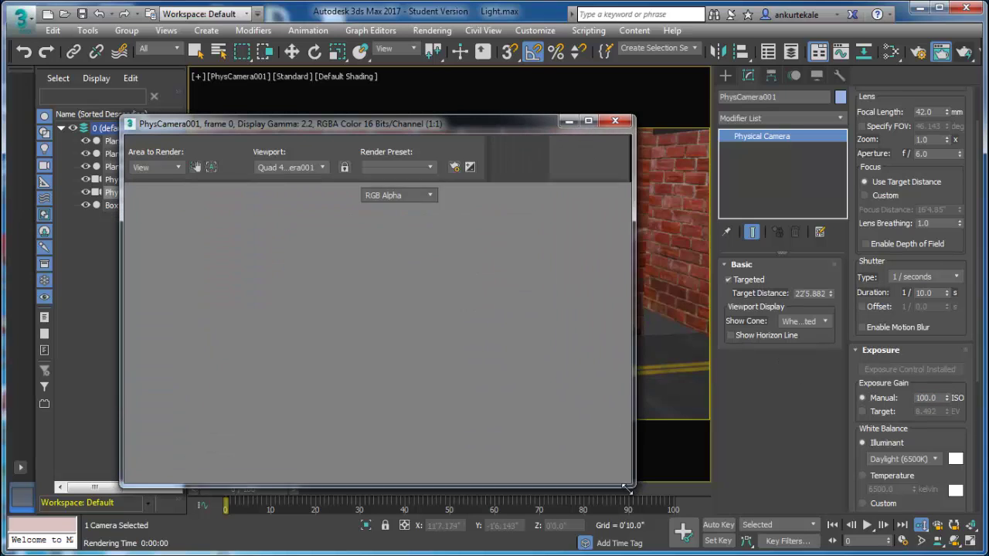
pyautogui.click(585, 153)
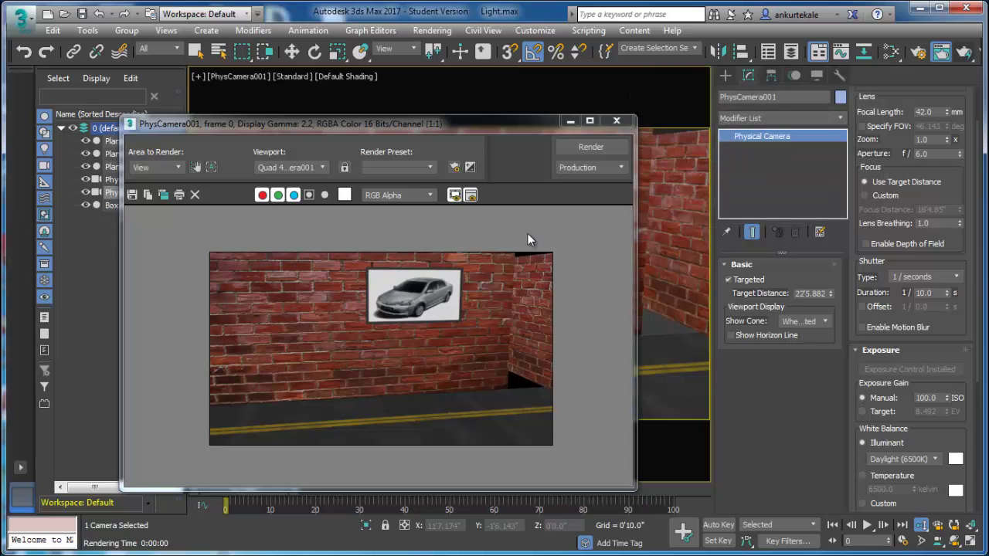
pyautogui.click(617, 120)
pyautogui.press('p')
pyautogui.moveTo(452, 363); pyautogui.dragTo(478, 291, button='middle')
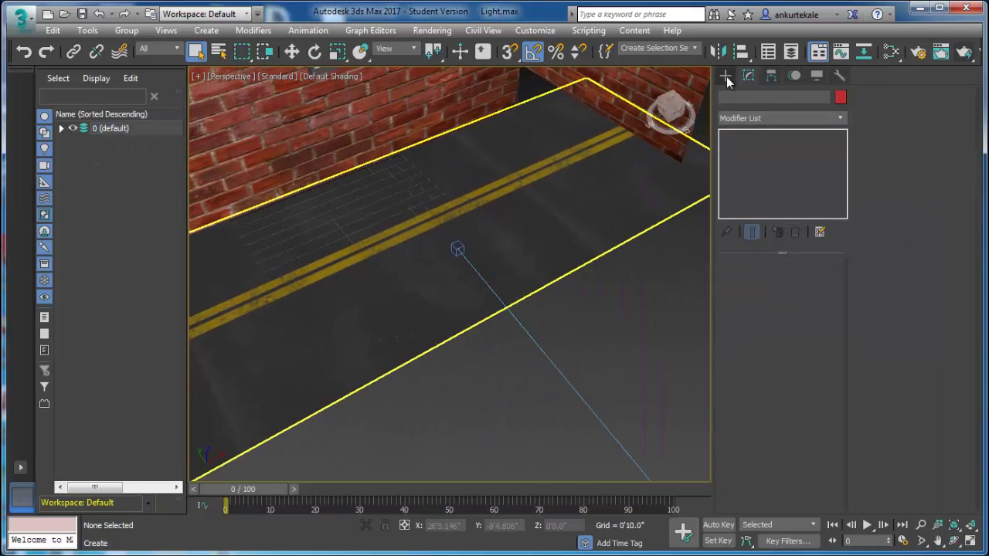
# Pick the ChamferBox tool from the Extended Primitives category.
pyautogui.click(726, 76)
pyautogui.moveTo(406, 242)
pyautogui.keyDown('alt'); pyautogui.mouseDown(button='middle')
pyautogui.moveTo(437, 243)
pyautogui.moveTo(425, 334)
pyautogui.moveTo(358, 364)
pyautogui.mouseUp(button='middle'); pyautogui.keyUp('alt')
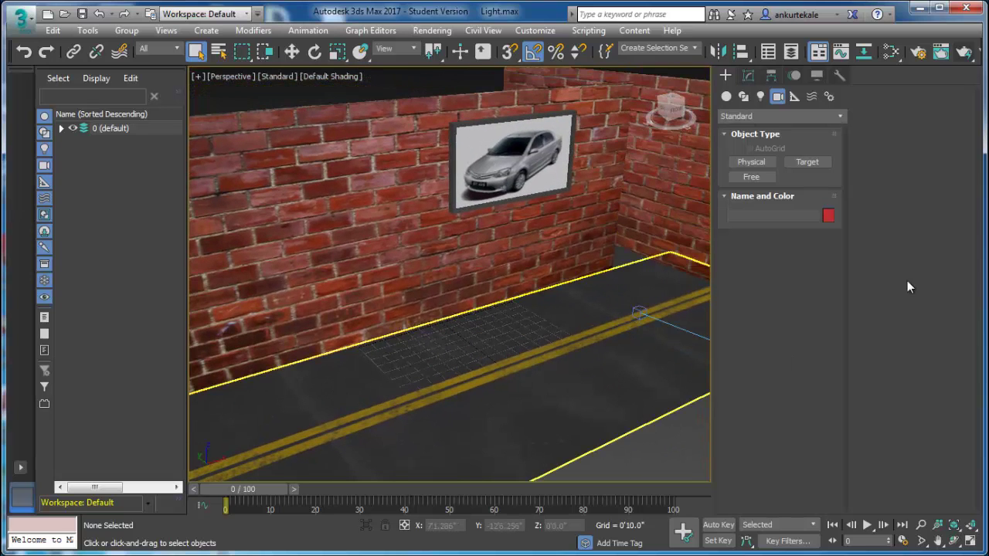
pyautogui.click(726, 97)
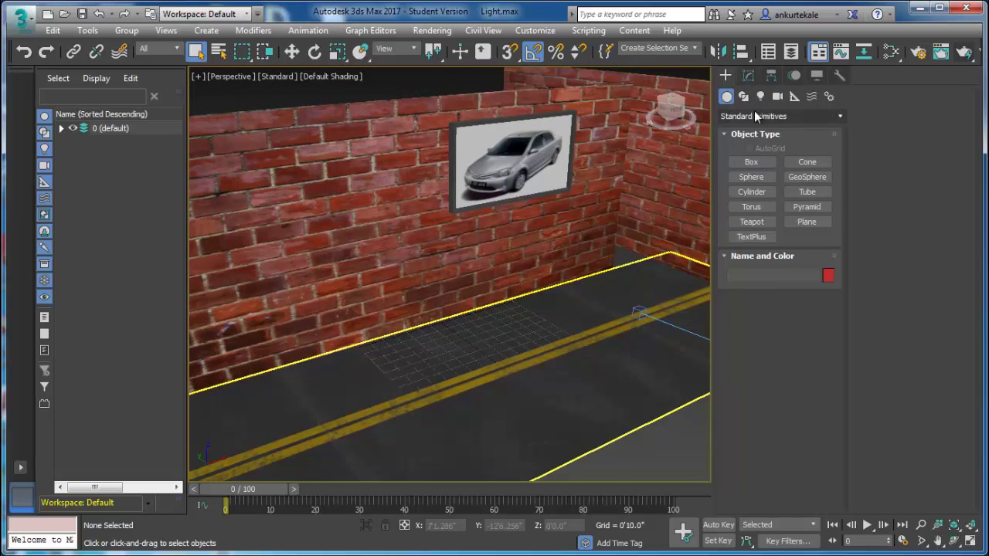
pyautogui.click(754, 116)
pyautogui.click(764, 146)
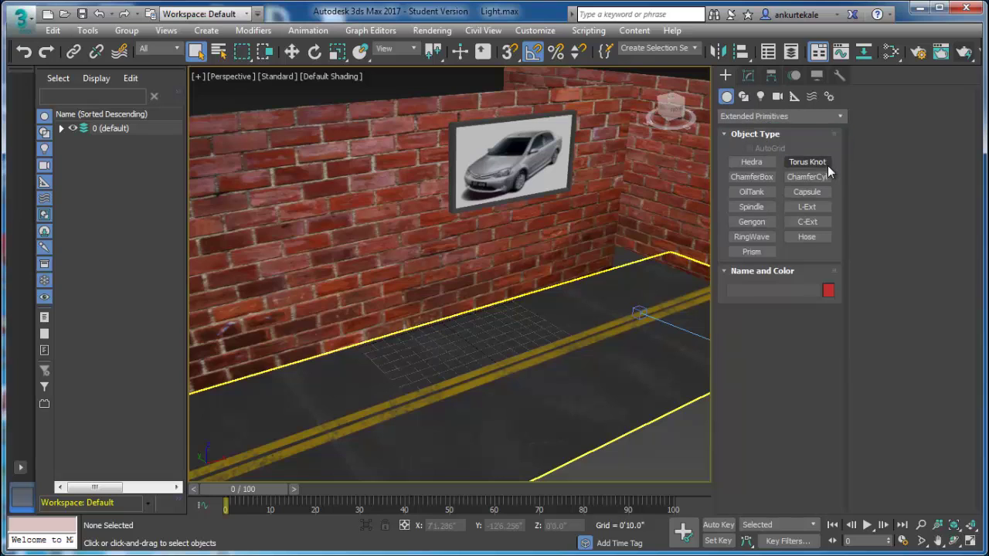
pyautogui.click(804, 177)
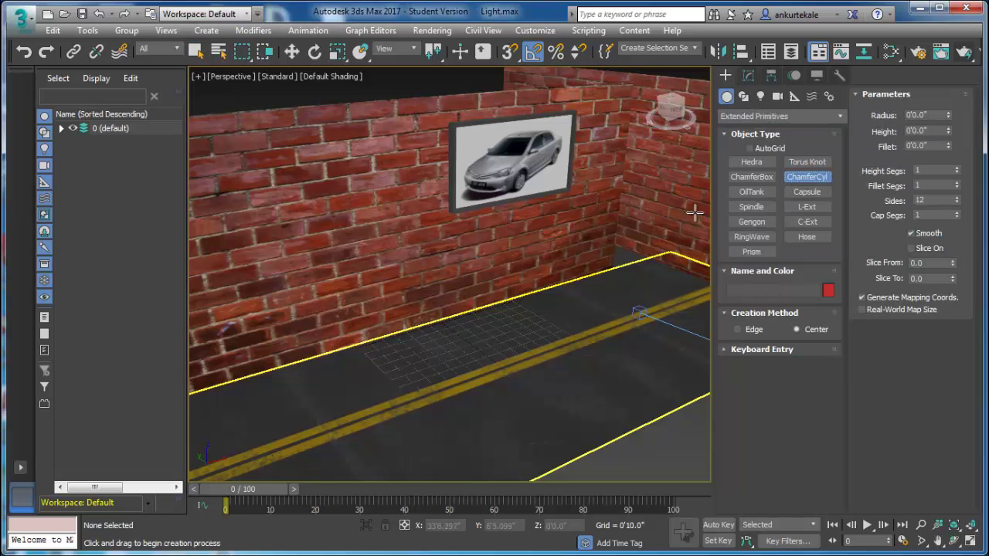
pyautogui.click(765, 177)
# Draw a chamfered box sitting on the floor with a small fillet.
pyautogui.keyDown('alt'); pyautogui.moveTo(364, 298); pyautogui.dragTo(286, 379, button='middle'); pyautogui.keyUp('alt')
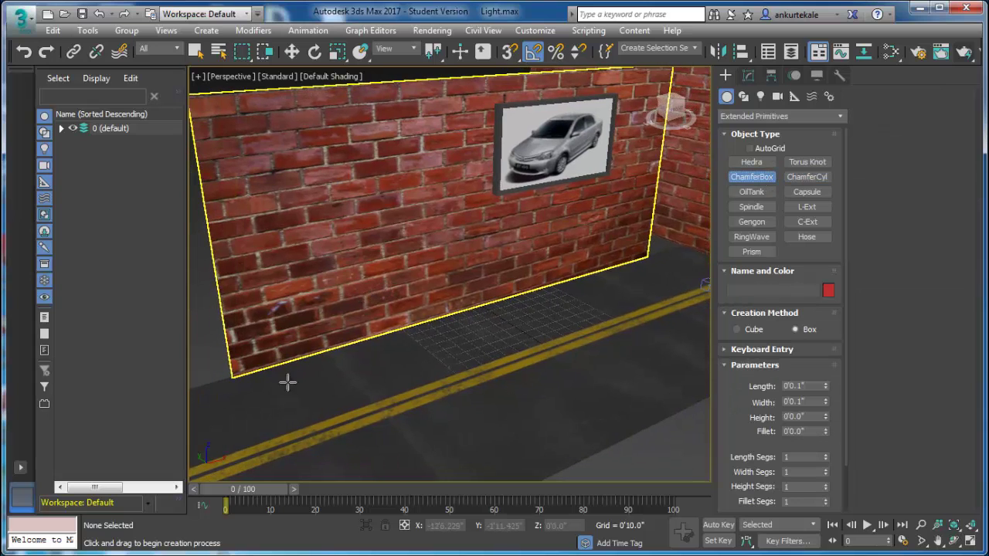
pyautogui.click(762, 148)
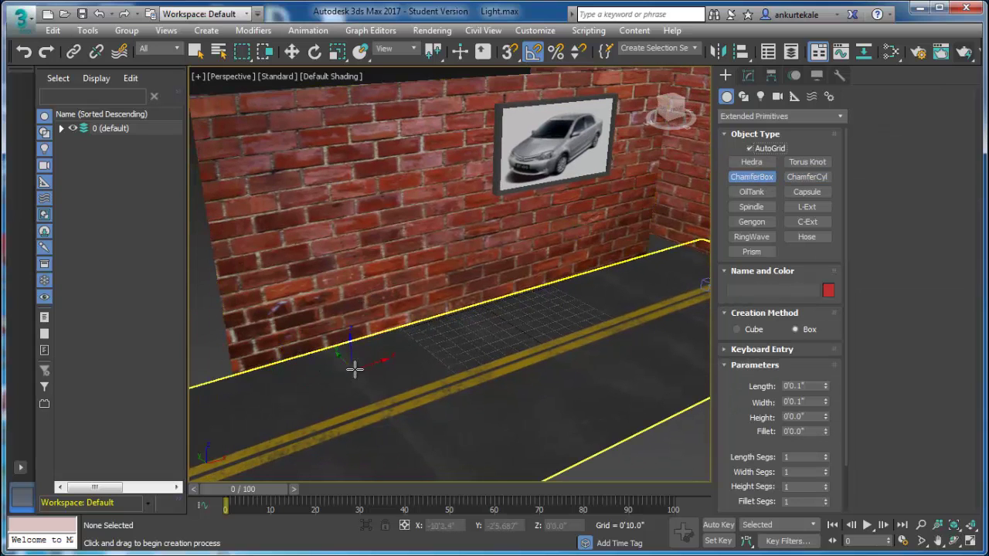
pyautogui.moveTo(384, 362)
pyautogui.mouseDown()
pyautogui.moveTo(448, 400)
pyautogui.moveTo(541, 371)
pyautogui.mouseUp()
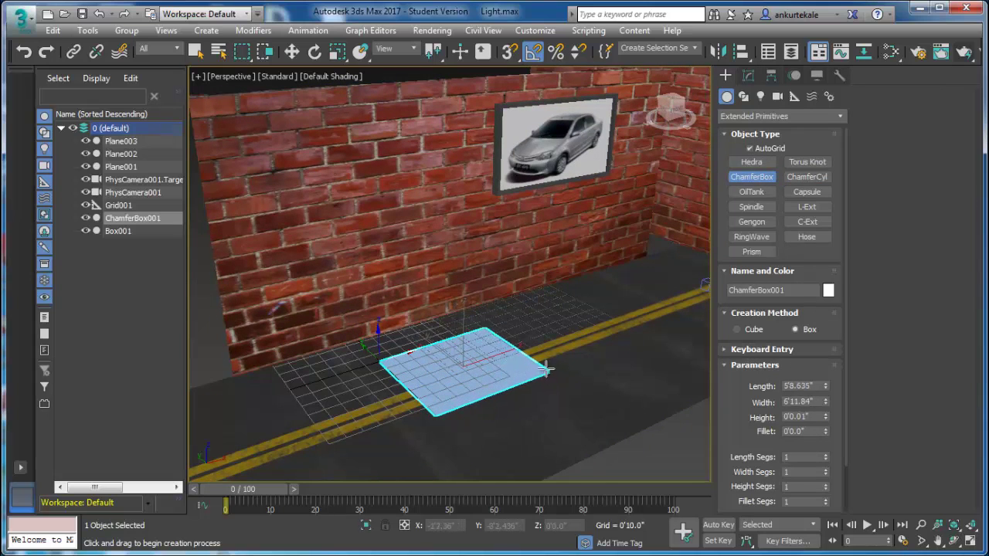
pyautogui.click(541, 328)
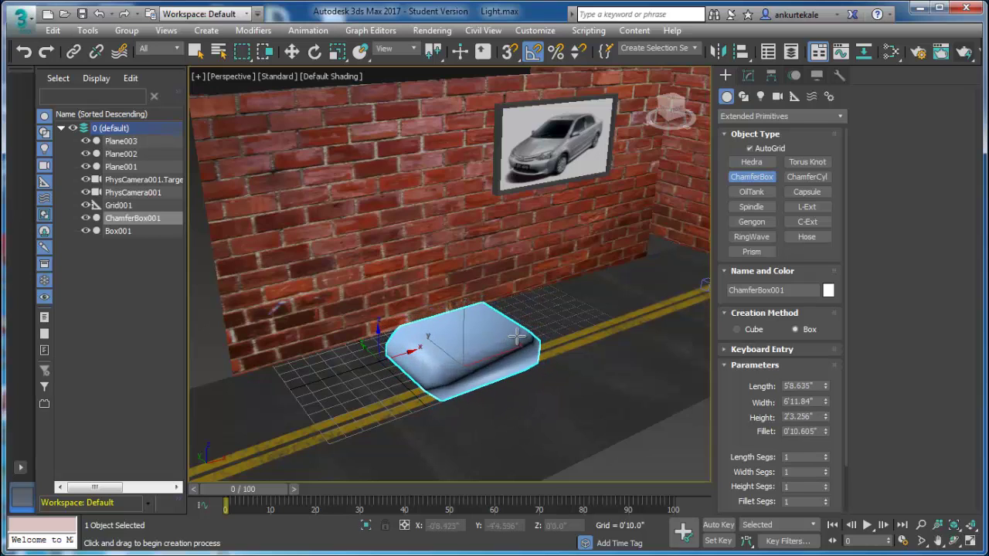
pyautogui.click(534, 347)
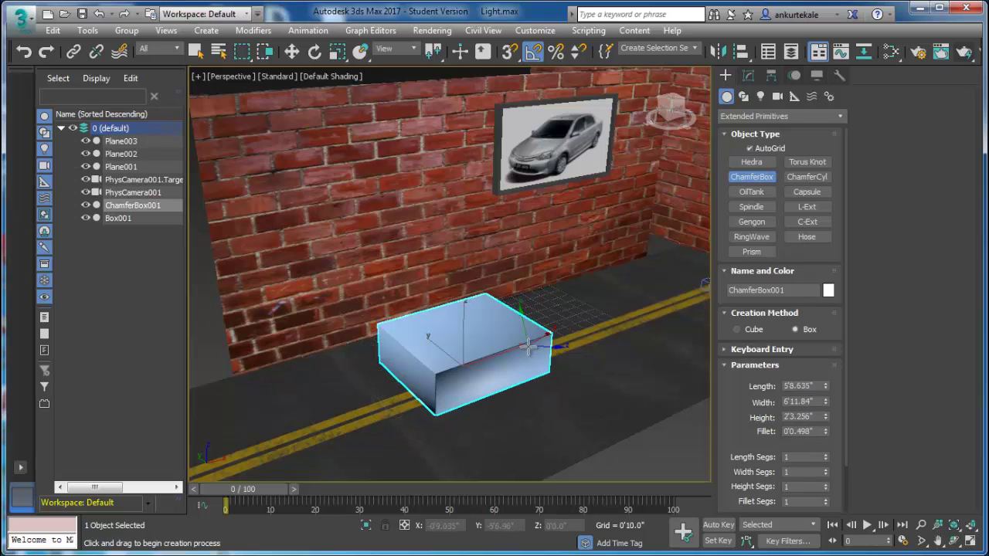
pyautogui.keyDown('alt'); pyautogui.moveTo(507, 354); pyautogui.dragTo(494, 353, button='middle'); pyautogui.keyUp('alt')
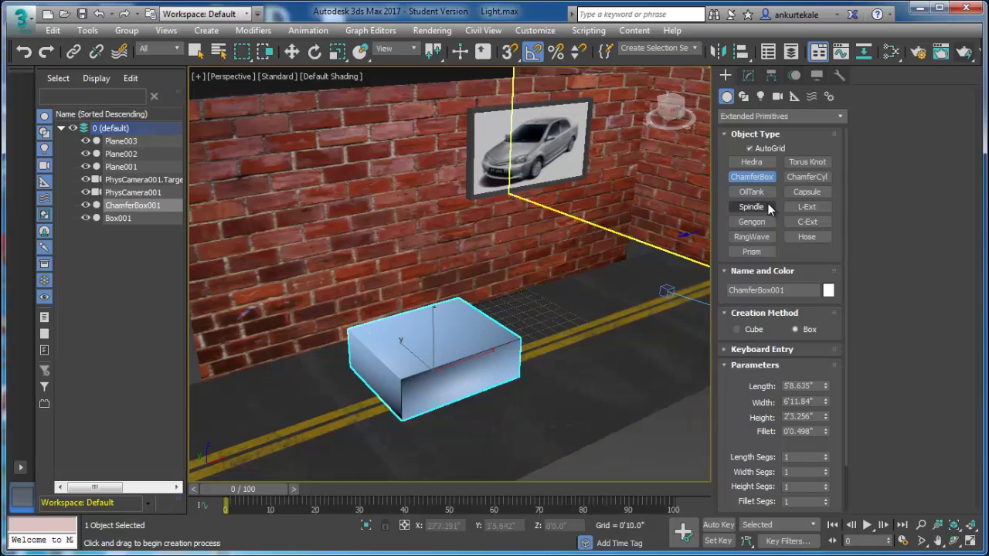
# Draw a chamfered cylinder near the right wall with a small fillet.
pyautogui.click(797, 176)
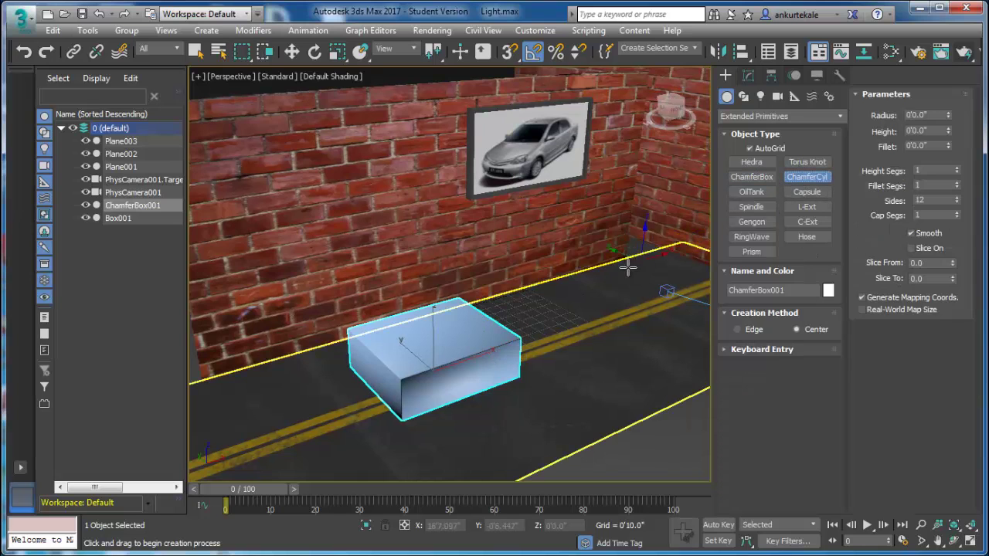
pyautogui.moveTo(595, 289); pyautogui.dragTo(605, 307)
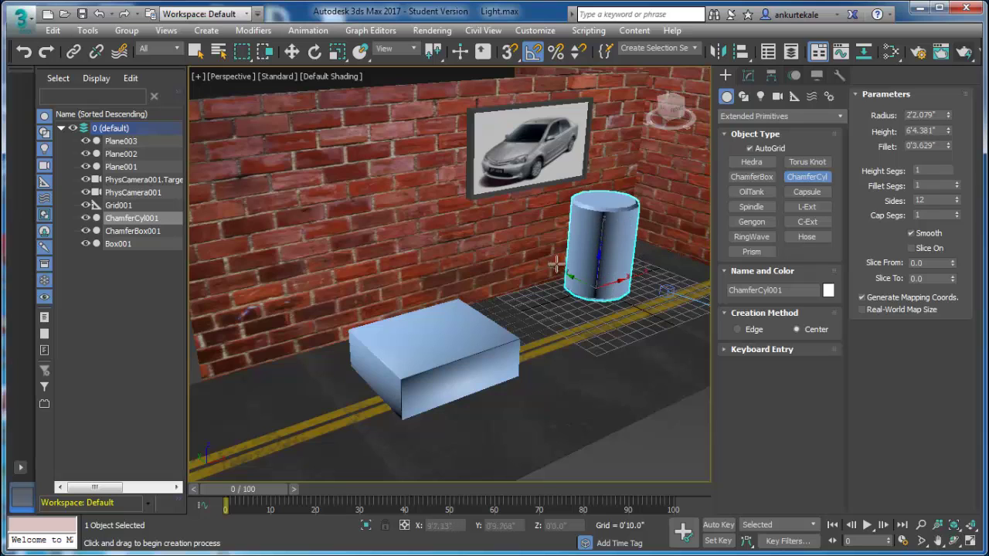
pyautogui.click(612, 224)
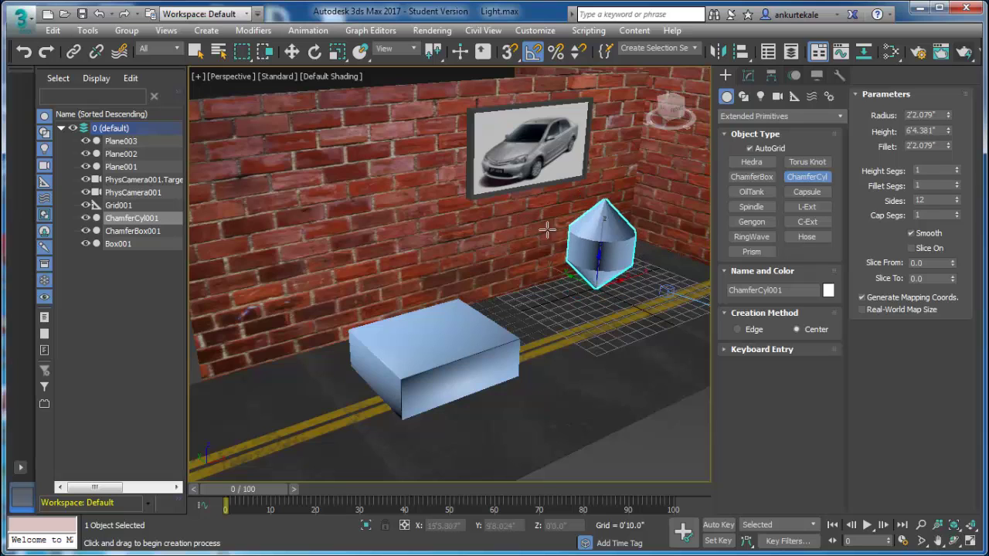
pyautogui.click(581, 263)
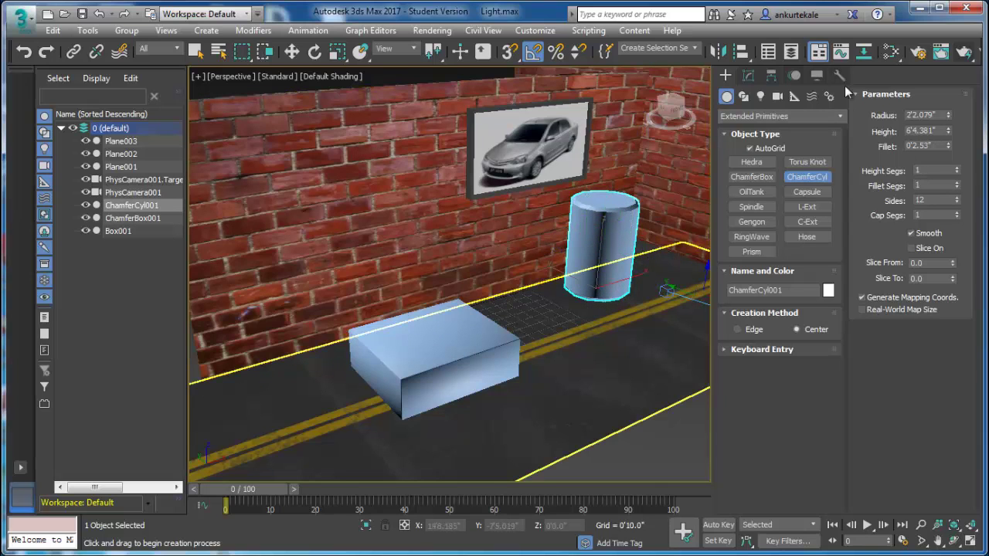
# Raise ChamferCyl001's Fillet Segs to 3 and restore the quad viewport layout.
pyautogui.click(748, 75)
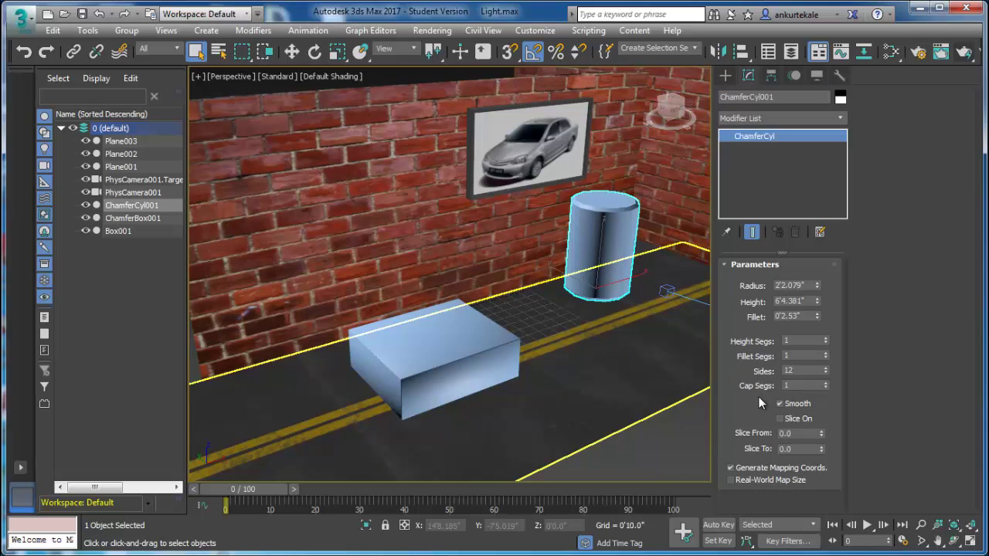
pyautogui.click(826, 354)
pyautogui.click(825, 353)
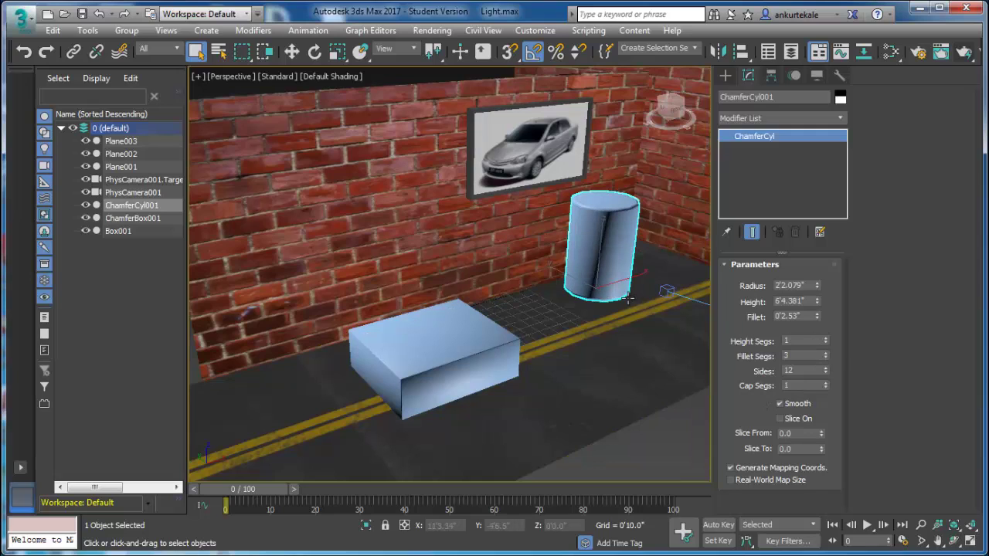
pyautogui.moveTo(628, 300)
pyautogui.keyDown('alt'); pyautogui.mouseDown(button='middle')
pyautogui.moveTo(671, 232)
pyautogui.moveTo(650, 313)
pyautogui.moveTo(618, 298)
pyautogui.moveTo(618, 283)
pyautogui.mouseUp(button='middle'); pyautogui.keyUp('alt')
pyautogui.hotkey('alt', 'w')
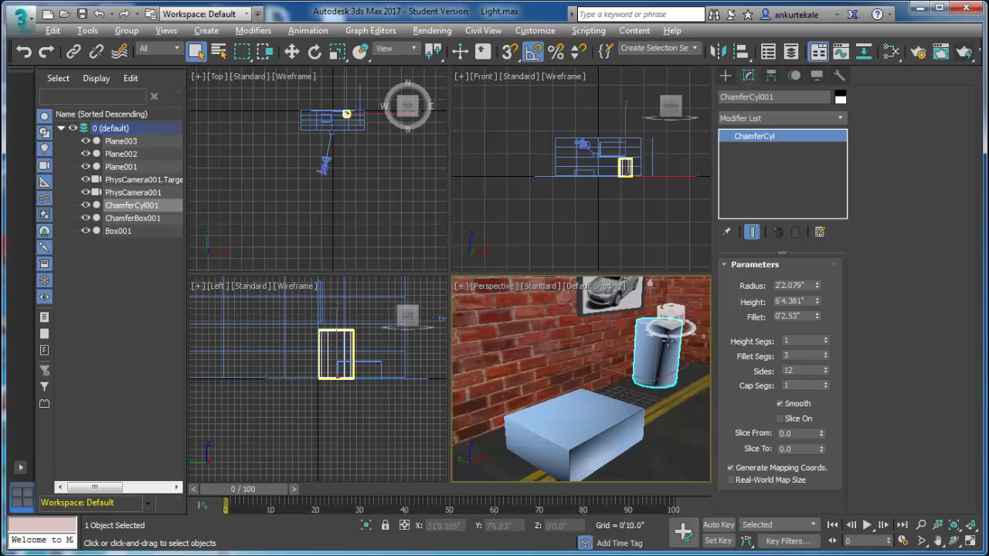
# Render test frames from Perspective and then PhysCamera001, closing each render window.
pyautogui.press('alt')
pyautogui.click(962, 52)
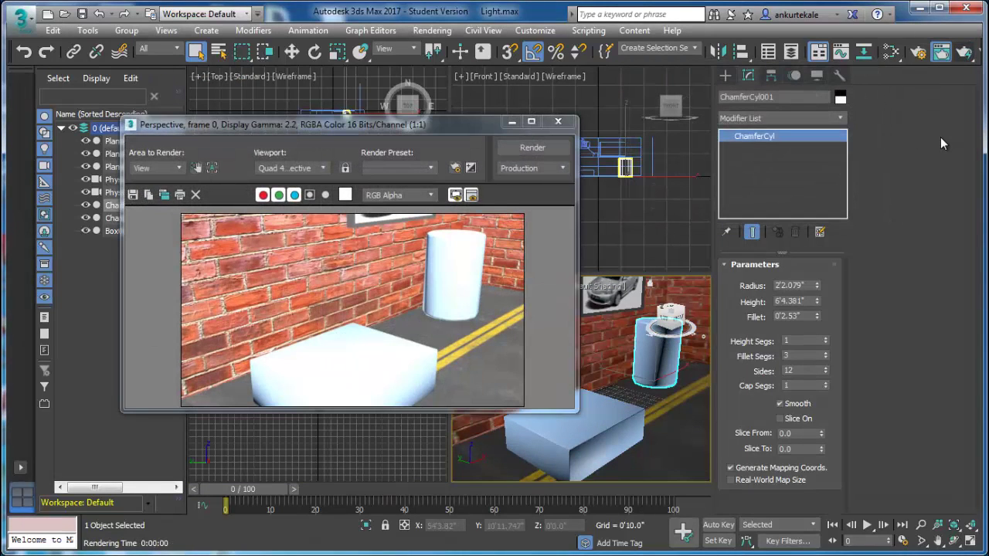
pyautogui.click(558, 121)
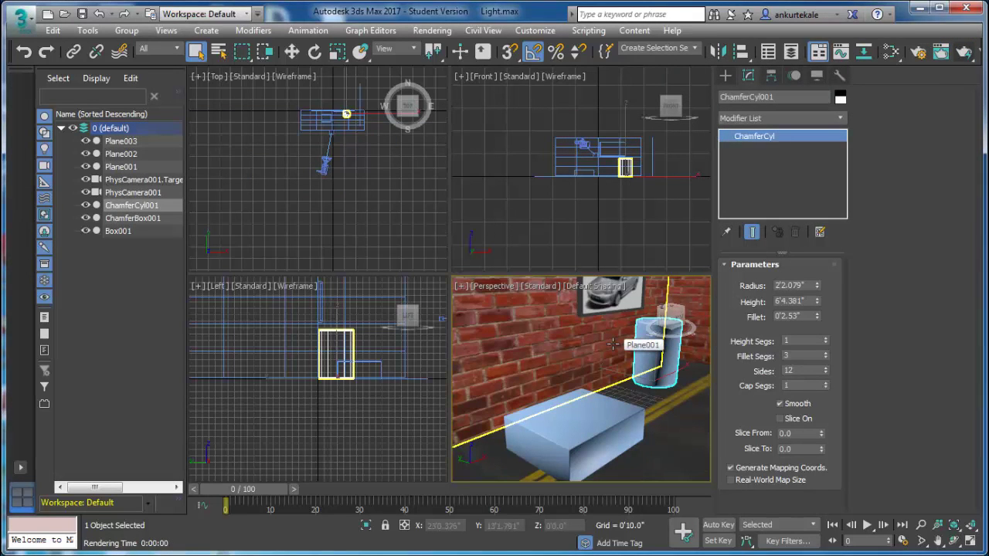
pyautogui.press('c')
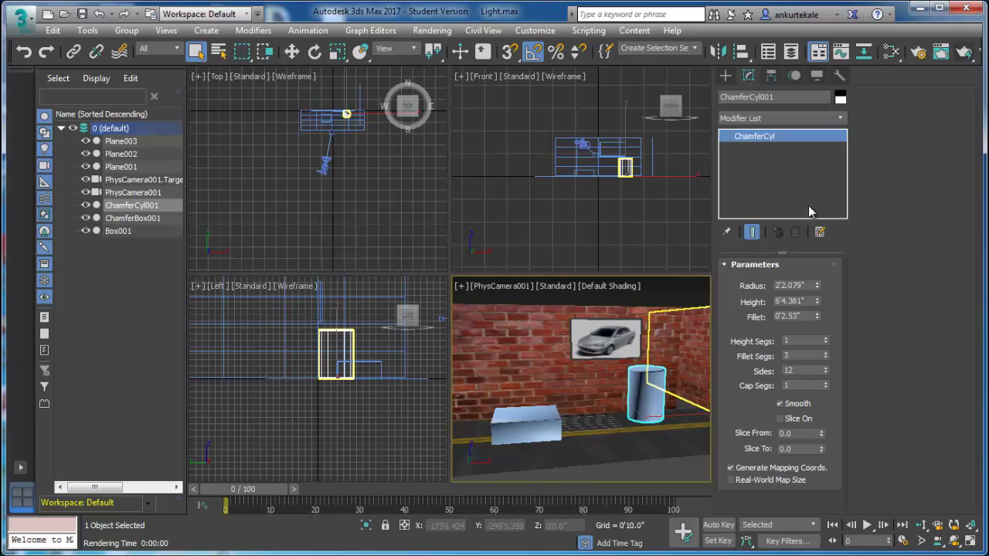
pyautogui.click(962, 52)
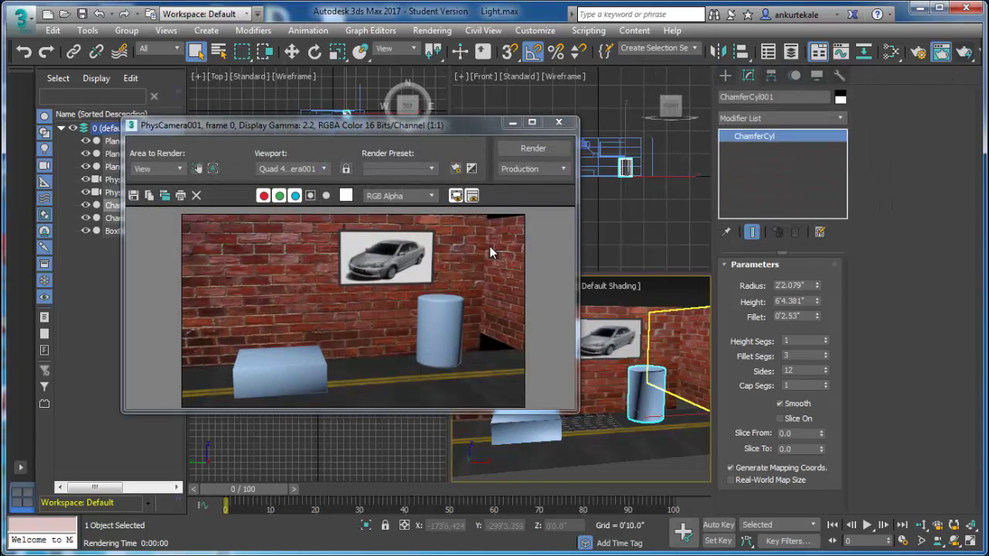
pyautogui.click(559, 123)
# Open the Slate Material Editor and arrange it to show the material browser and node view.
pyautogui.press('m')
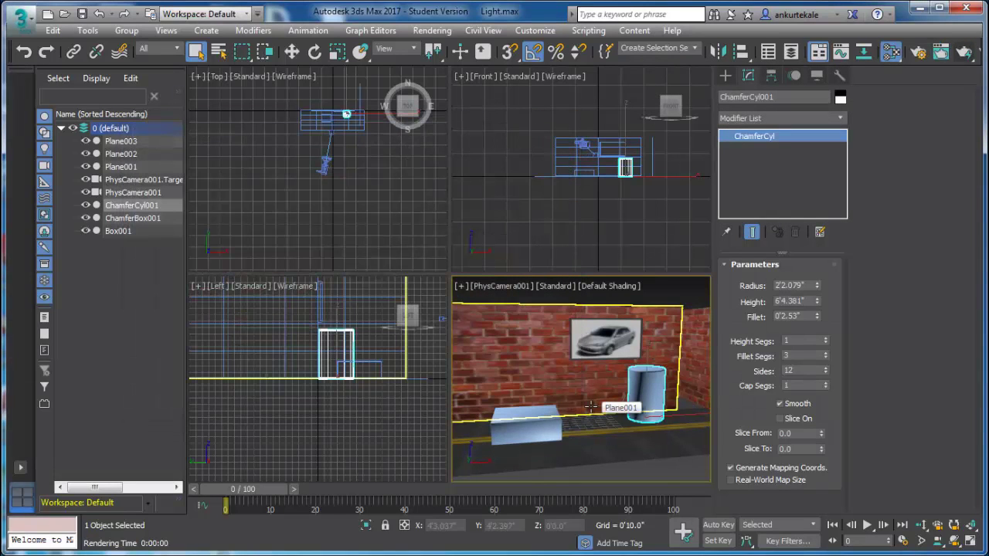
pyautogui.moveTo(459, 371); pyautogui.dragTo(255, 85)
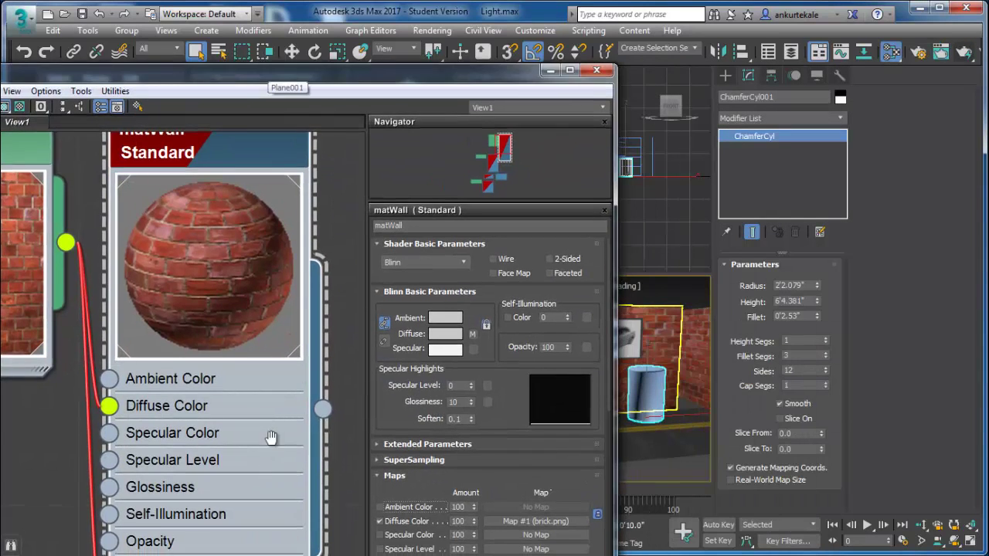
pyautogui.scroll(-2, 160, 396)
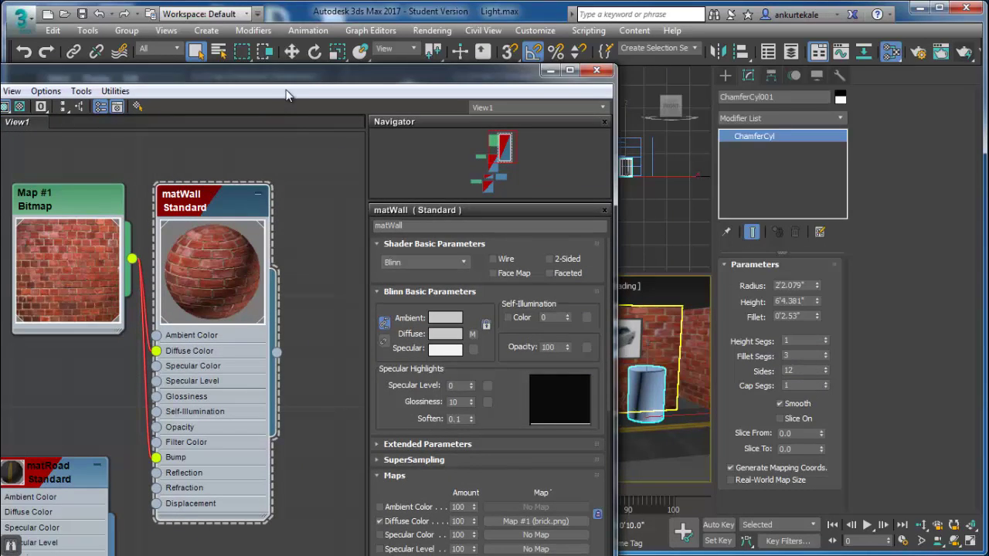
pyautogui.moveTo(290, 78); pyautogui.dragTo(541, 63)
pyautogui.moveTo(422, 267); pyautogui.dragTo(376, 188, button='middle')
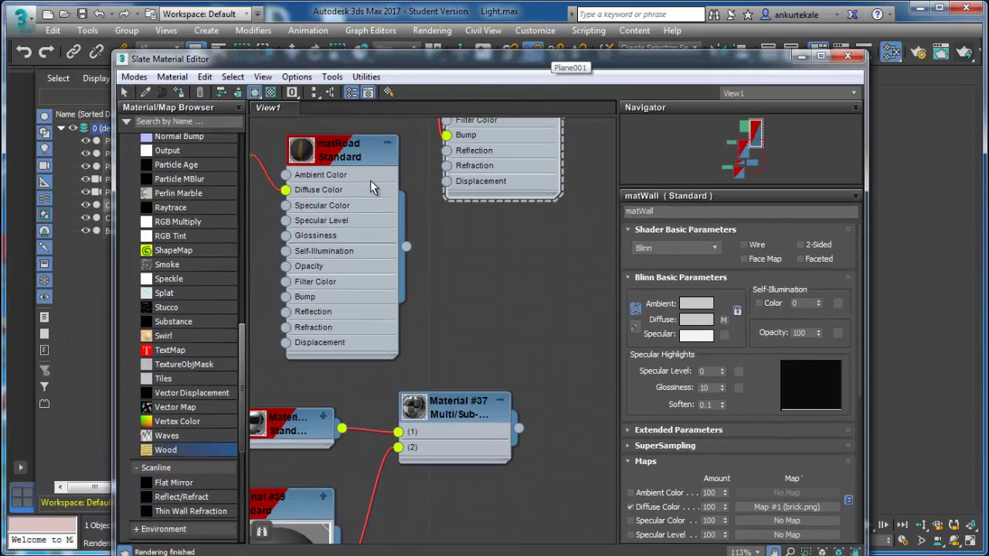
pyautogui.moveTo(307, 236); pyautogui.dragTo(255, 231, button='middle')
pyautogui.scroll(3, 185, 309)
pyautogui.scroll(3, 185, 309)
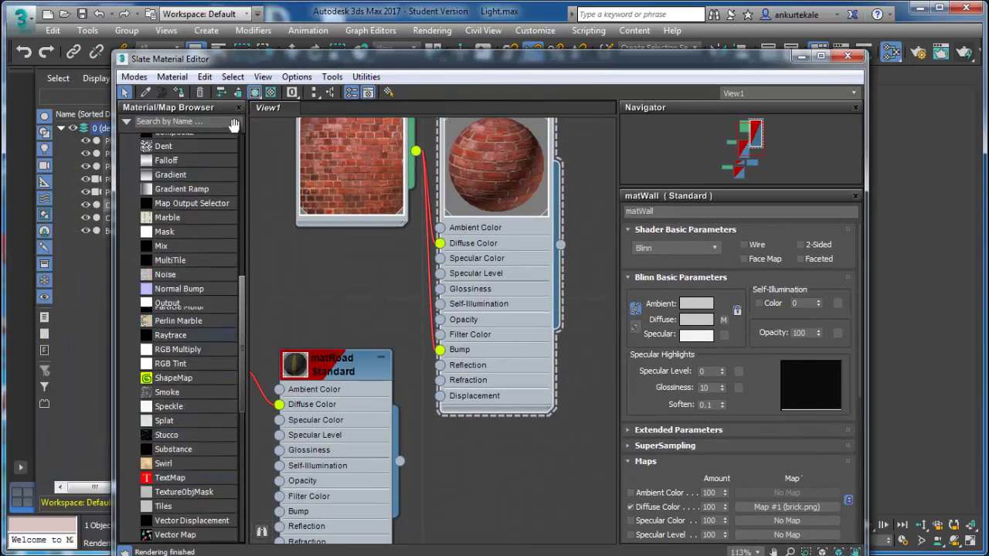
pyautogui.scroll(3, 185, 232)
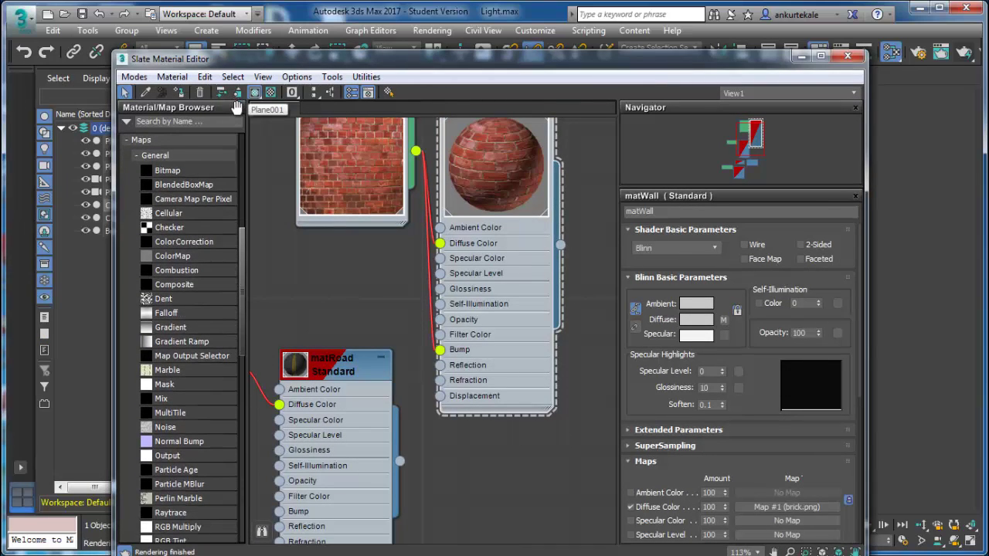
pyautogui.scroll(2, 216, 135)
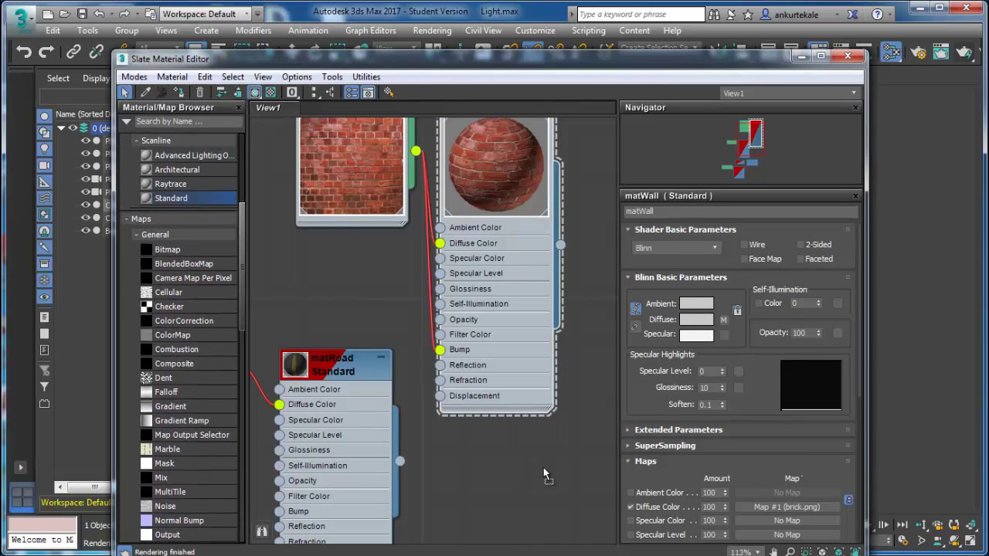
# Add a new Standard material node, Material #40, and open its parameters.
pyautogui.moveTo(186, 200); pyautogui.dragTo(587, 473)
pyautogui.moveTo(514, 157); pyautogui.dragTo(460, 164)
pyautogui.moveTo(524, 415); pyautogui.dragTo(335, 261, button='middle')
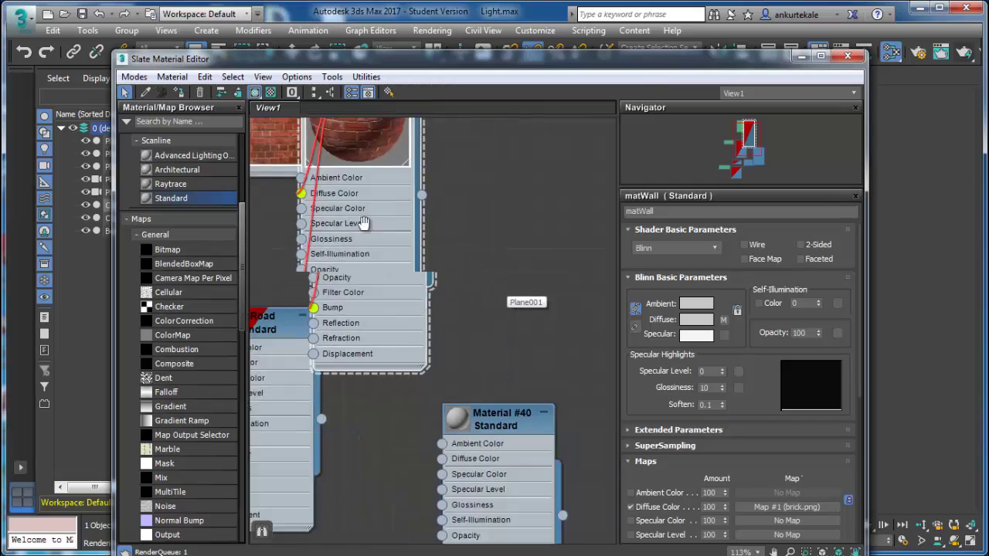
pyautogui.moveTo(381, 326); pyautogui.dragTo(537, 220)
pyautogui.doubleClick(537, 220)
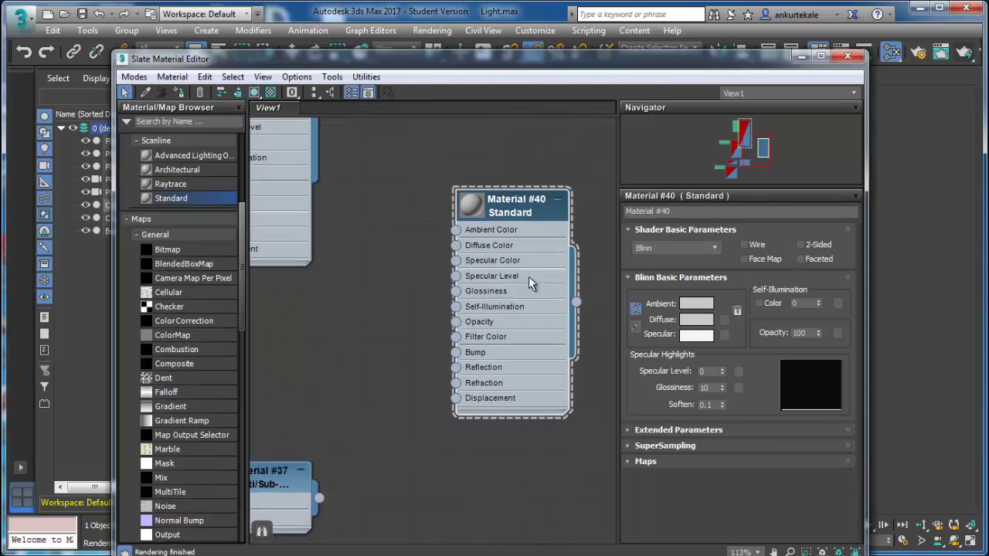
# Give Material #40 a dark grey diffuse colour and a specular level of 63.
pyautogui.click(696, 319)
pyautogui.click(397, 99)
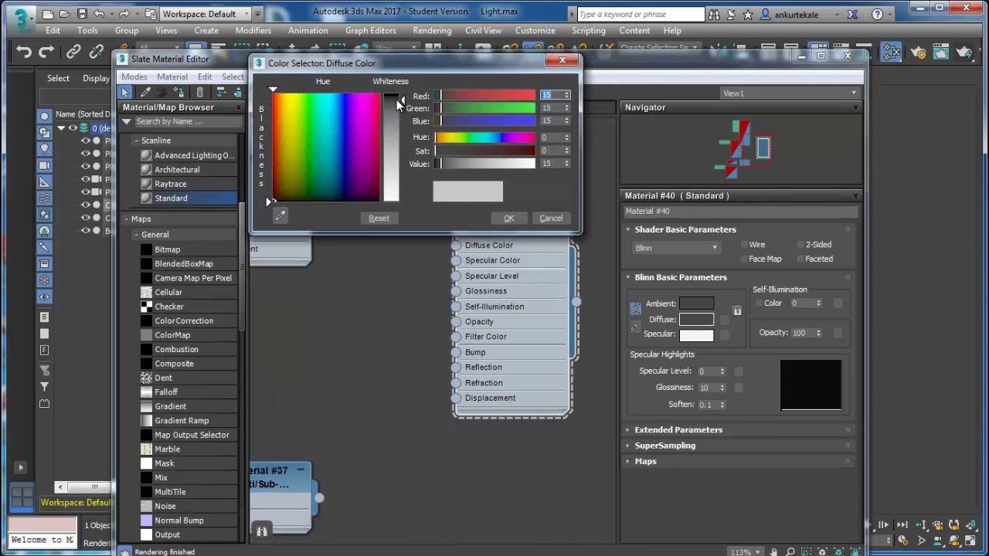
pyautogui.click(509, 218)
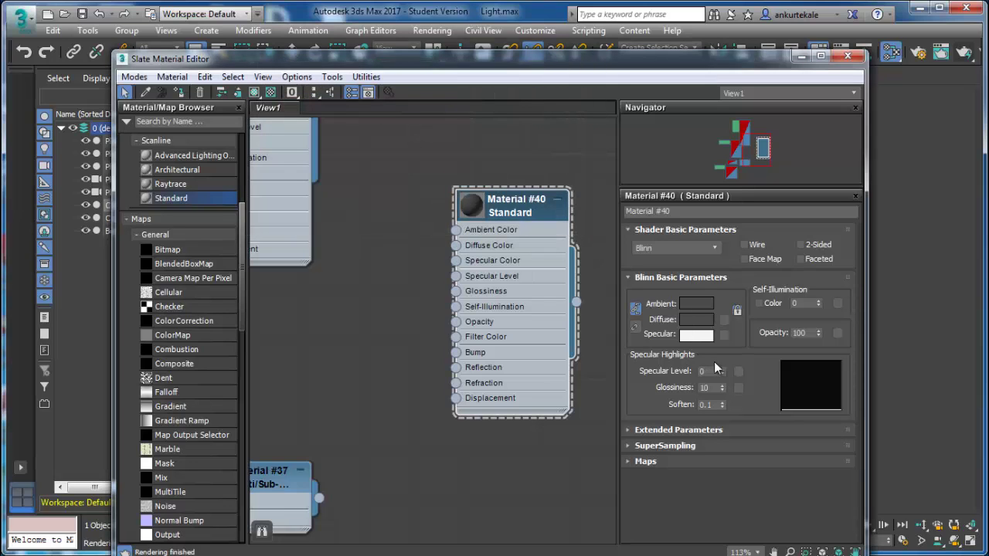
pyautogui.moveTo(721, 370); pyautogui.dragTo(716, 336)
pyautogui.moveTo(724, 371)
pyautogui.mouseDown()
pyautogui.moveTo(724, 387)
pyautogui.moveTo(723, 365)
pyautogui.mouseUp()
# Select ChamferBox001 and ChamferCyl001 and assign Material #40 to the selection.
pyautogui.click(848, 56)
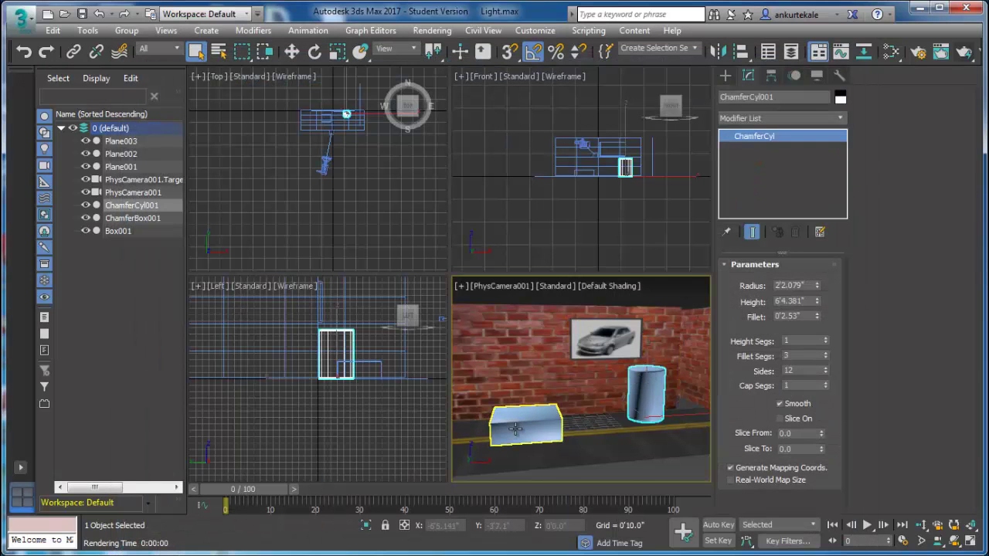
pyautogui.click(515, 429)
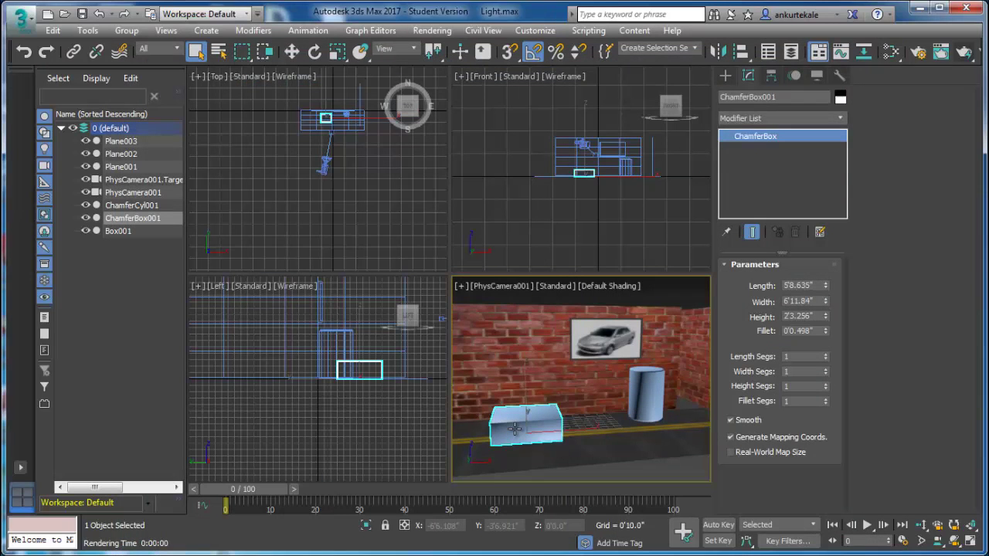
pyautogui.keyDown('ctrl'); pyautogui.click(646, 398); pyautogui.keyUp('ctrl')
pyautogui.press('m')
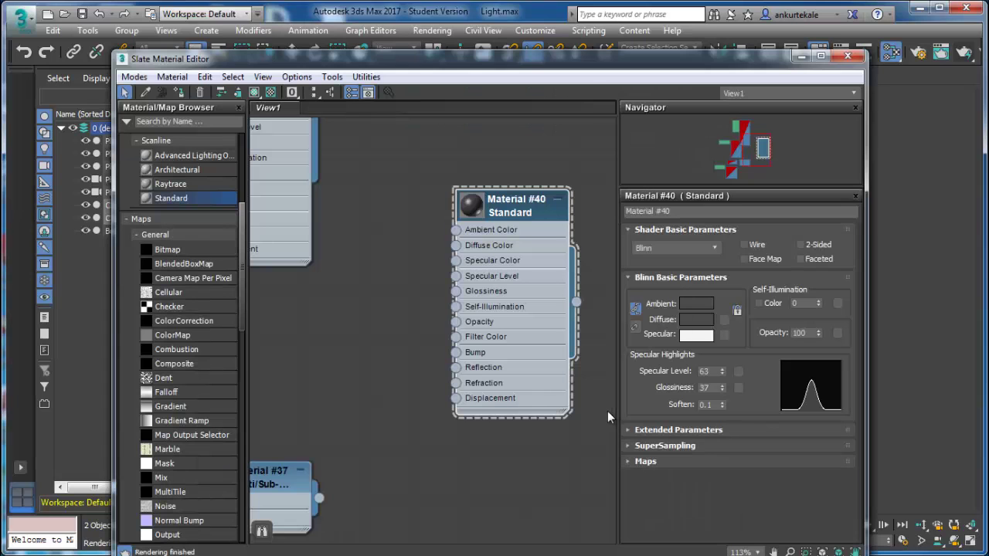
pyautogui.moveTo(515, 66); pyautogui.dragTo(200, 114)
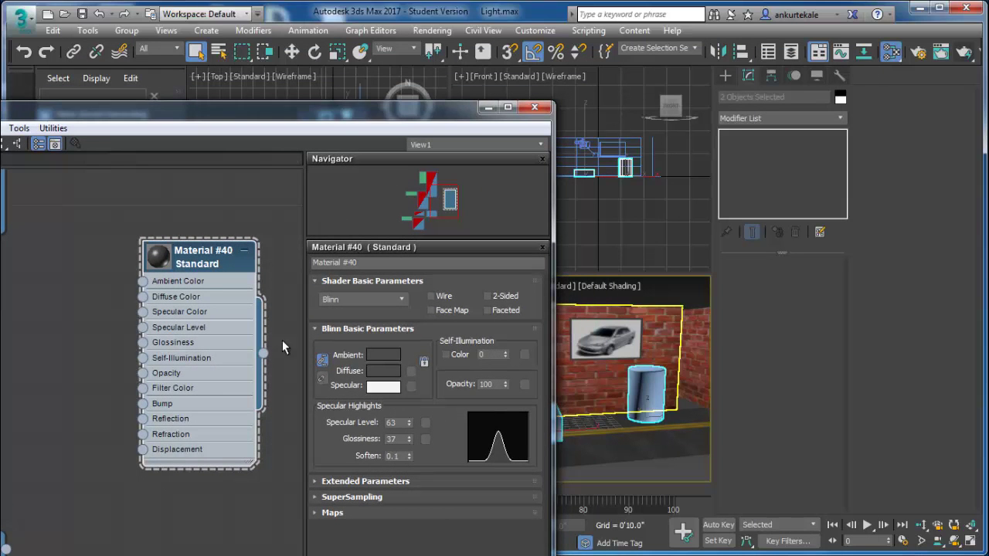
pyautogui.moveTo(265, 362); pyautogui.dragTo(646, 400)
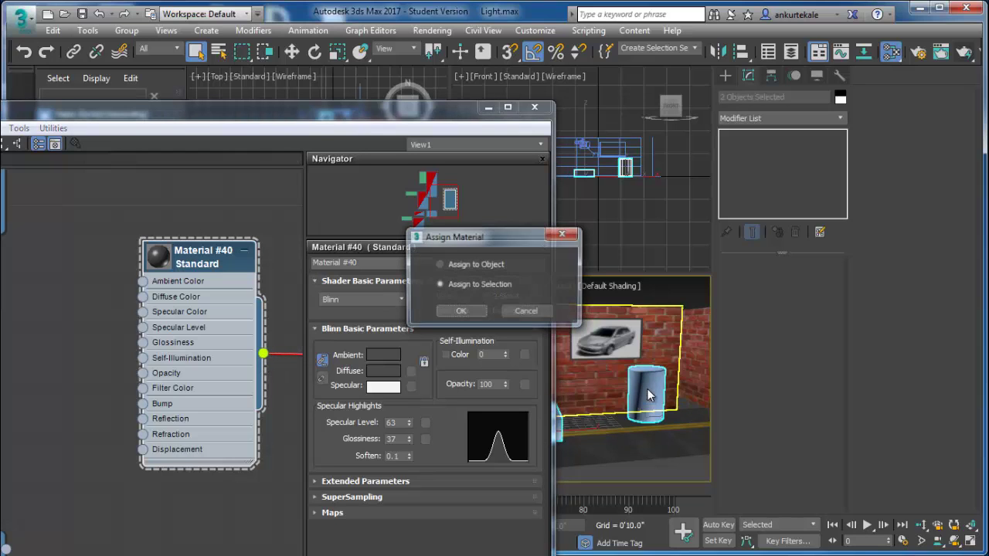
pyautogui.click(460, 311)
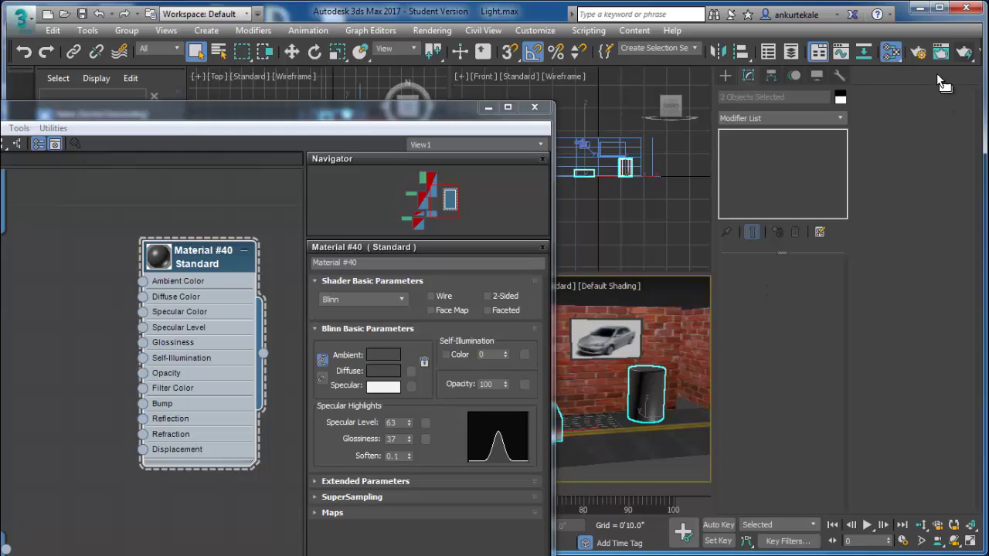
# Render the camera view to check the dark grey objects, then close the windows.
pyautogui.click(969, 54)
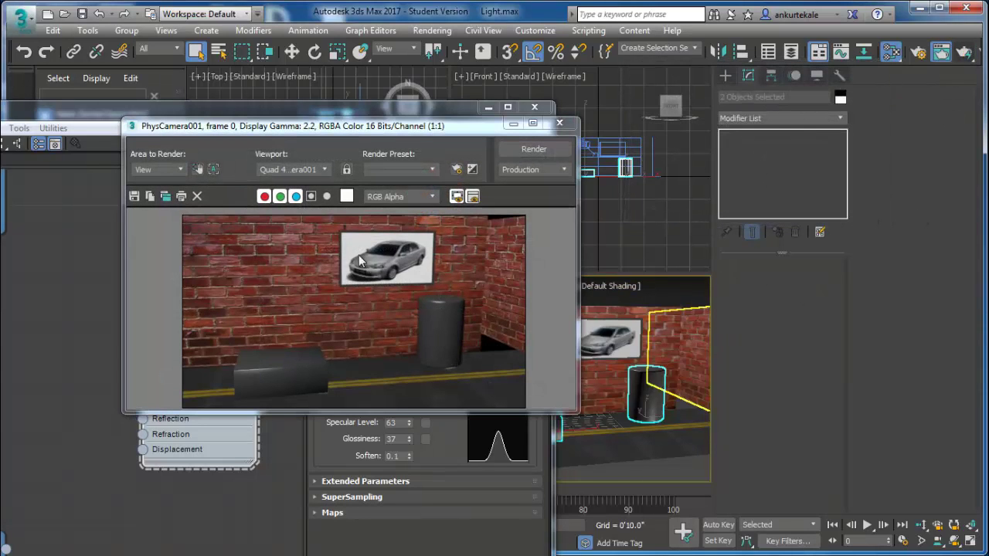
pyautogui.click(559, 124)
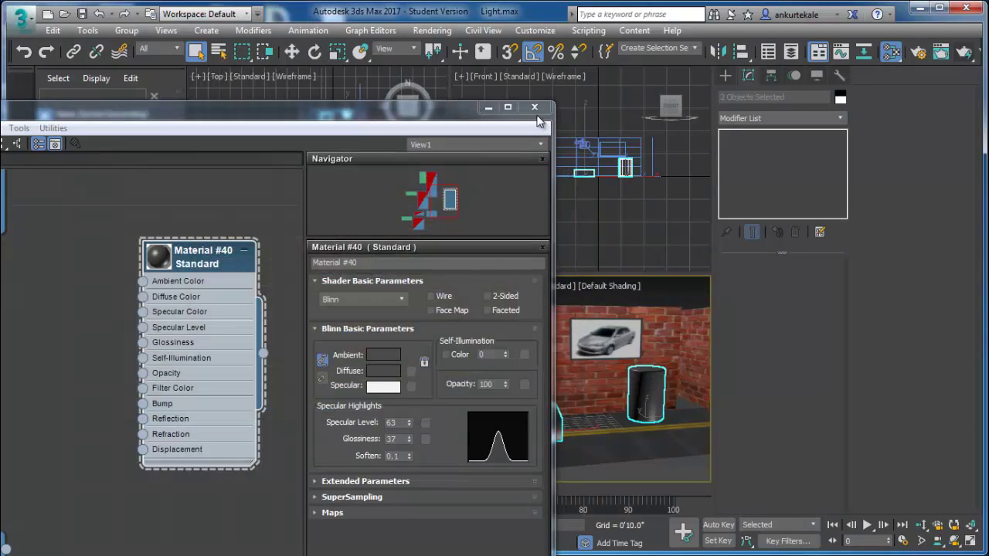
pyautogui.click(550, 249)
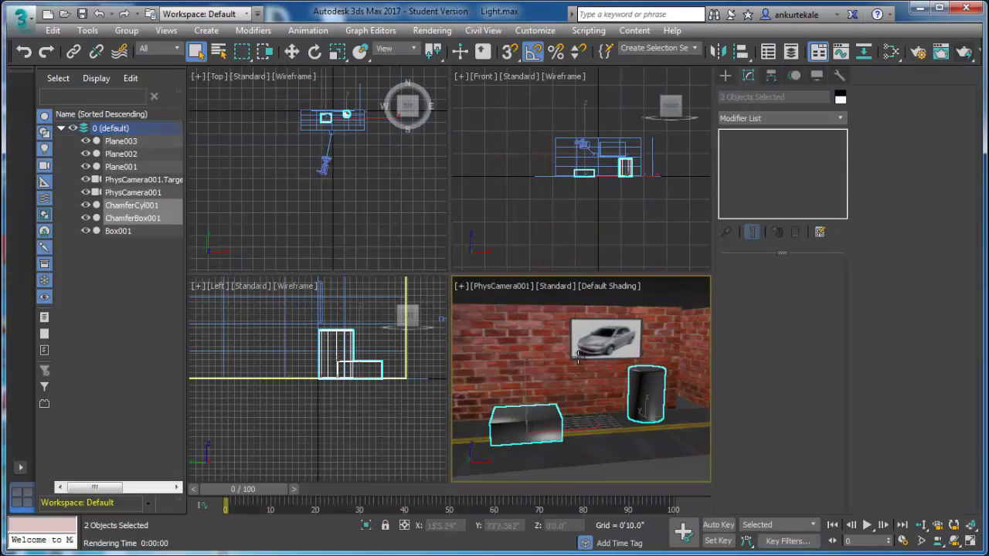
# Look around the scene in Perspective, then maximize and recentre the Front viewport.
pyautogui.press('p')
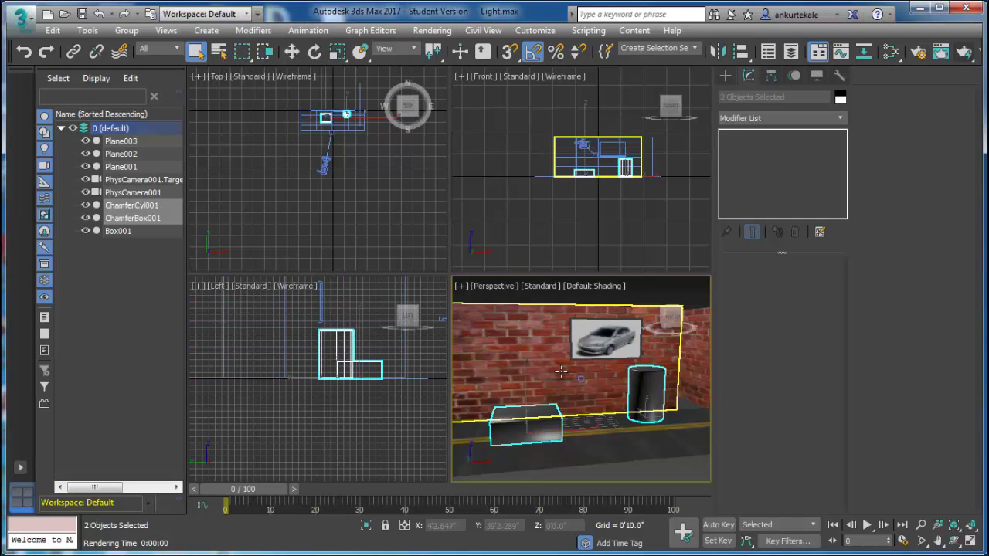
pyautogui.hotkey('alt', 'w')
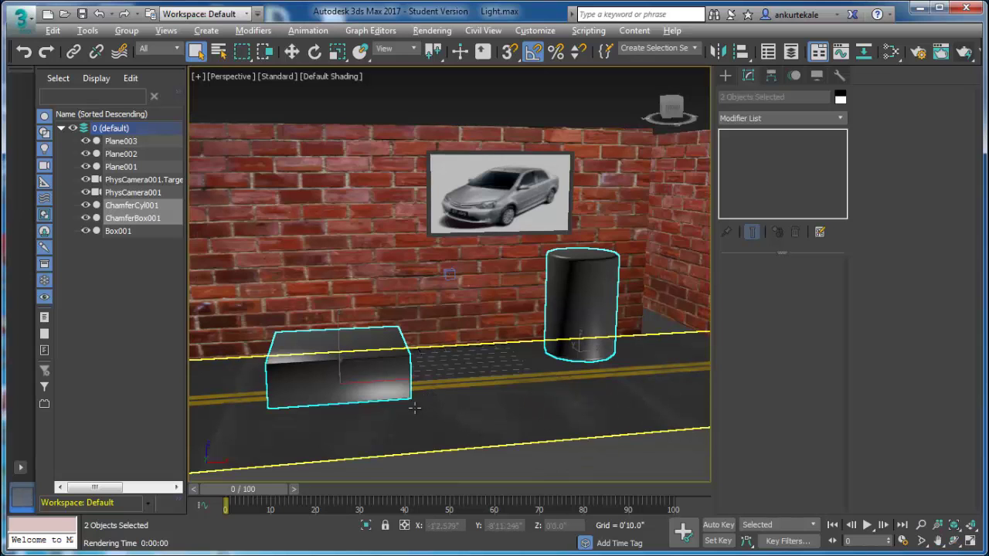
pyautogui.keyDown('alt'); pyautogui.moveTo(463, 397); pyautogui.dragTo(517, 404, button='middle'); pyautogui.keyUp('alt')
pyautogui.scroll(-5, 517, 404)
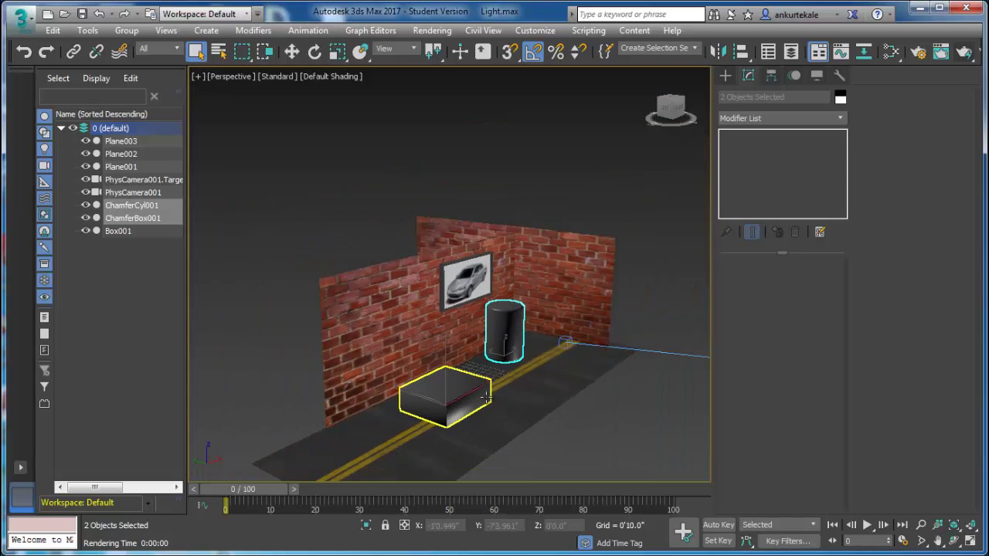
pyautogui.keyDown('alt'); pyautogui.moveTo(502, 363); pyautogui.dragTo(462, 352, button='middle'); pyautogui.keyUp('alt')
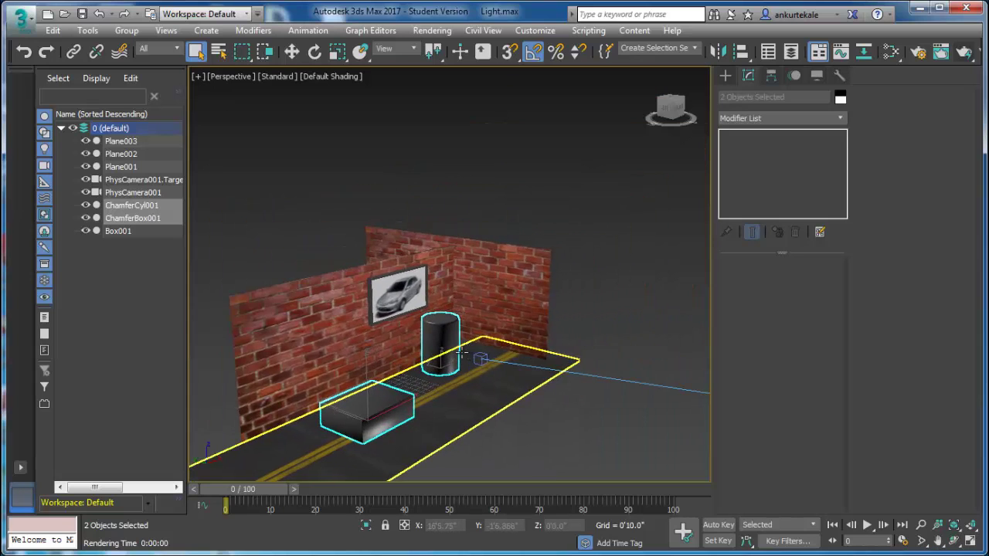
pyautogui.hotkey('alt', 'w')
pyautogui.press('f')
pyautogui.hotkey('alt', 'w')
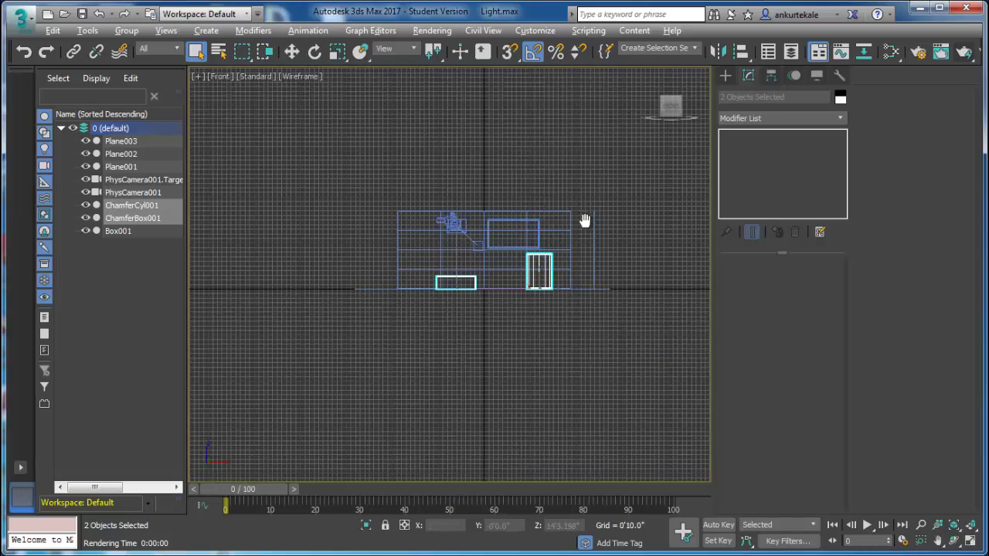
pyautogui.moveTo(544, 315); pyautogui.dragTo(500, 350, button='middle')
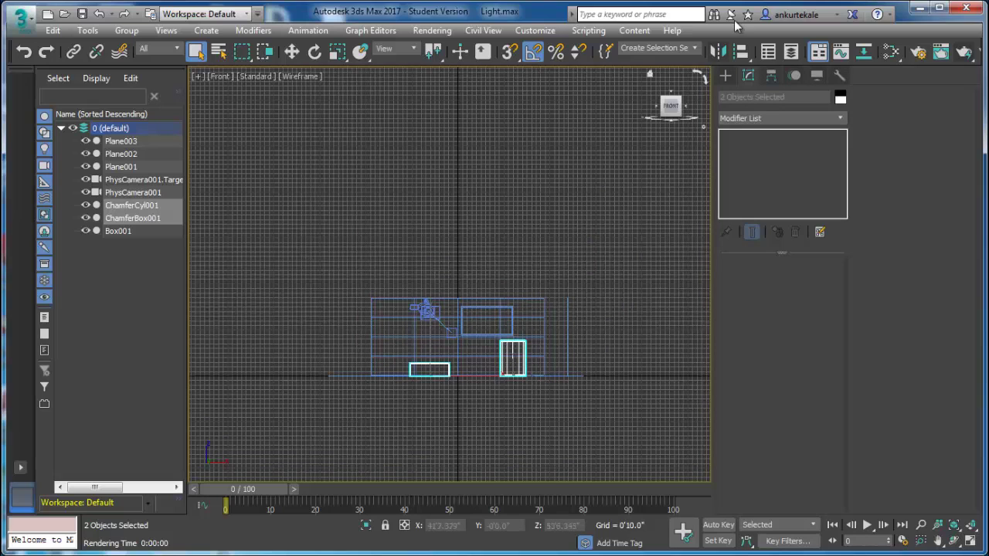
# Choose the Target Direct tool from the Standard light types.
pyautogui.click(729, 78)
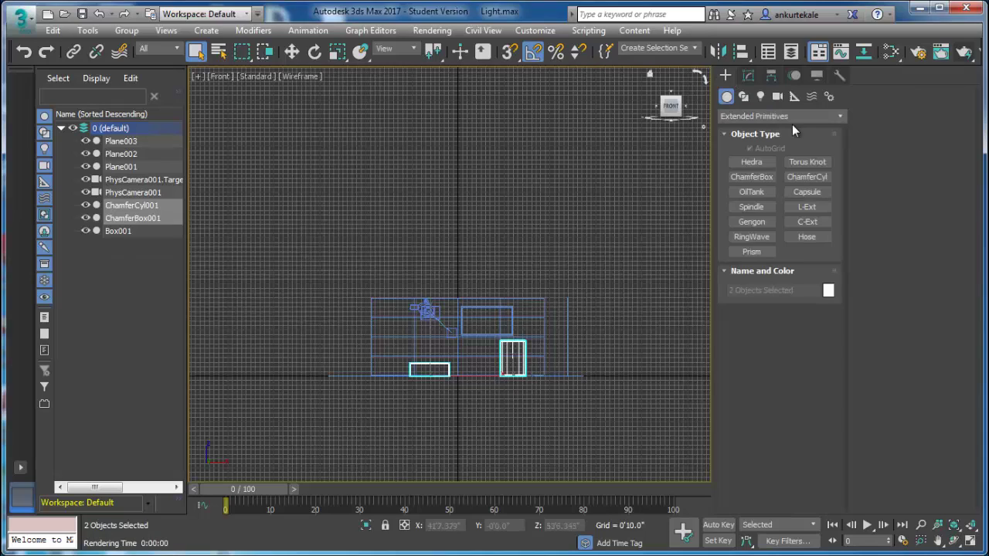
pyautogui.click(761, 95)
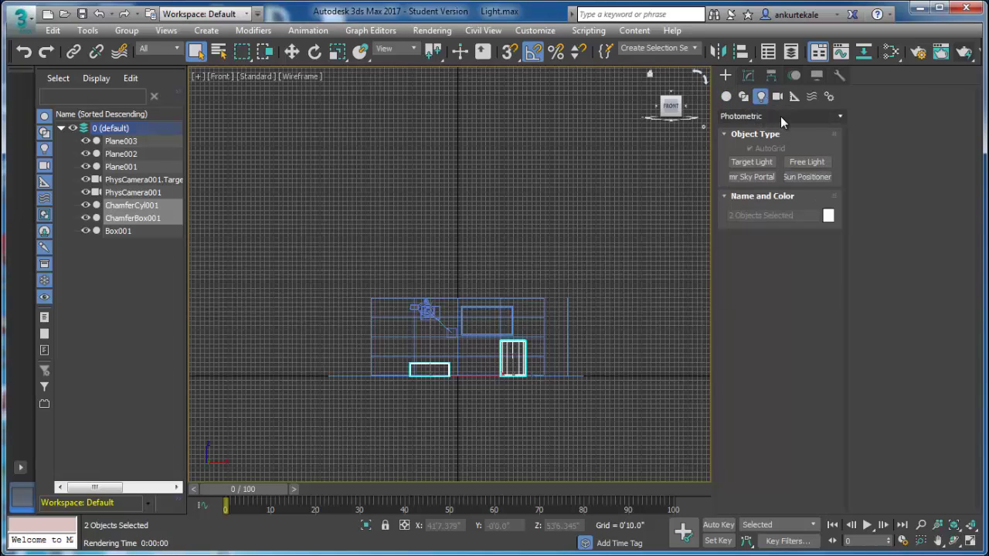
pyautogui.click(780, 116)
pyautogui.click(768, 141)
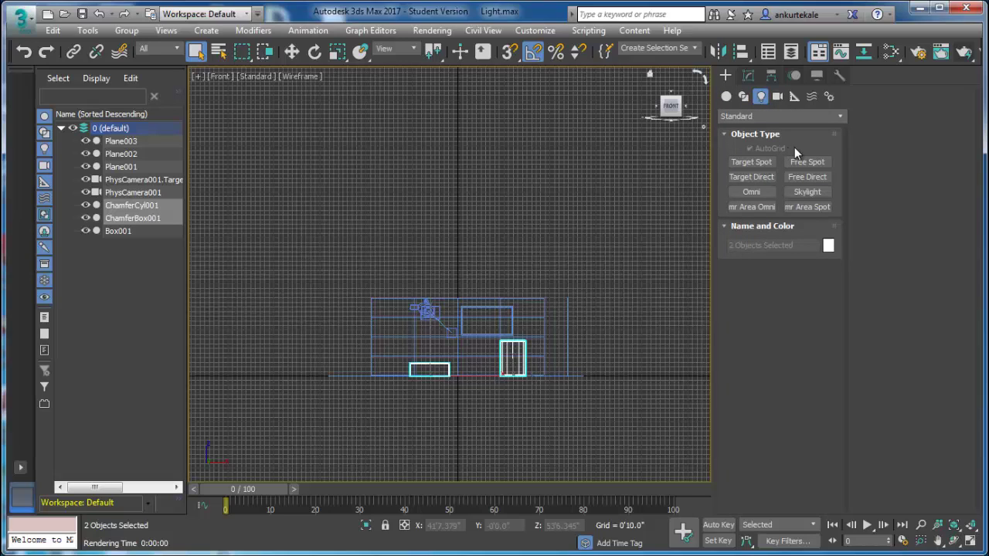
pyautogui.click(758, 175)
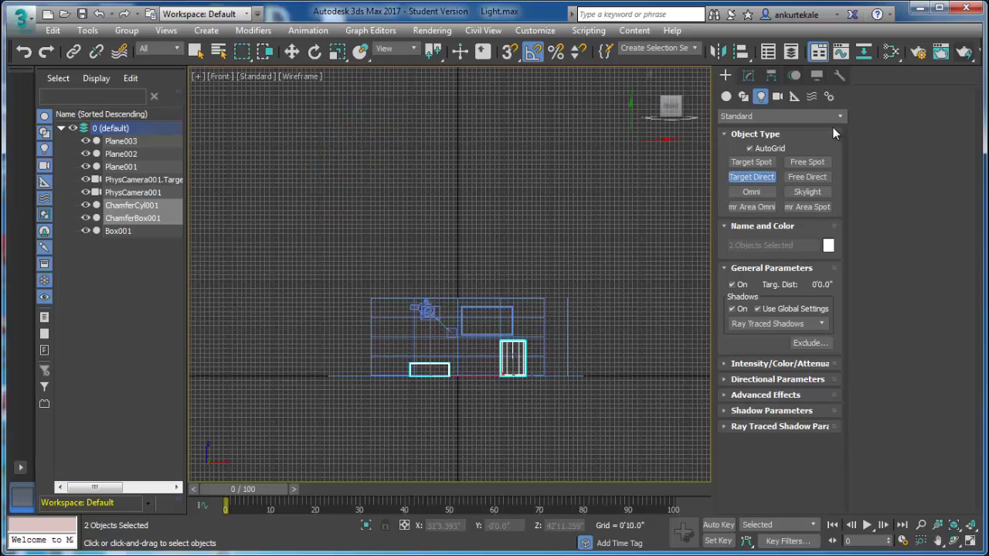
# Draw a Target Direct light in the Top view from the street toward the wall, discarding a first attempt.
pyautogui.click(772, 153)
pyautogui.moveTo(387, 127); pyautogui.dragTo(490, 335)
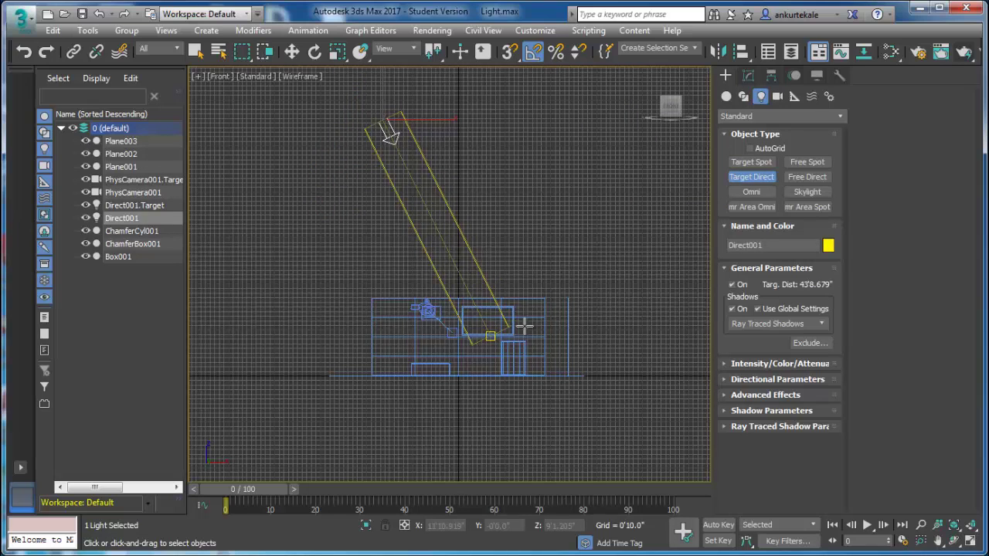
pyautogui.hotkey('ctrl', 'z')
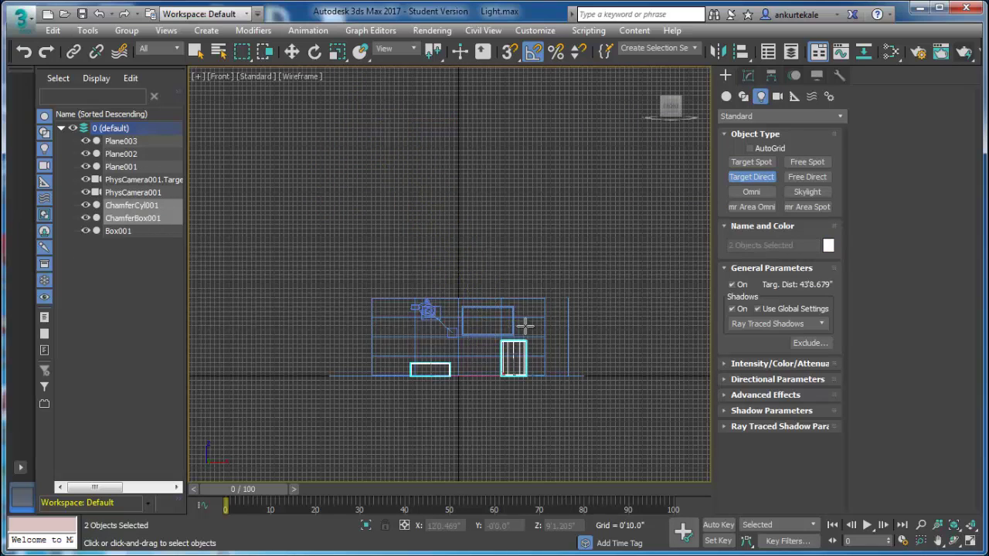
pyautogui.hotkey('alt', 'w')
pyautogui.middleClick(397, 221)
pyautogui.hotkey('alt', 'w')
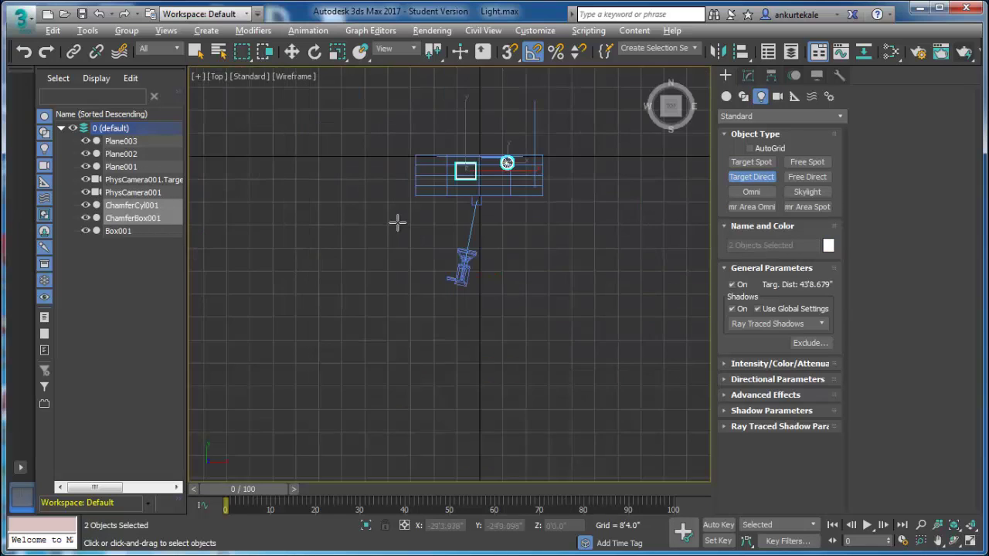
pyautogui.scroll(3, 426, 239)
pyautogui.moveTo(426, 239)
pyautogui.mouseDown(button='middle')
pyautogui.moveTo(475, 306)
pyautogui.moveTo(372, 226)
pyautogui.mouseUp(button='middle')
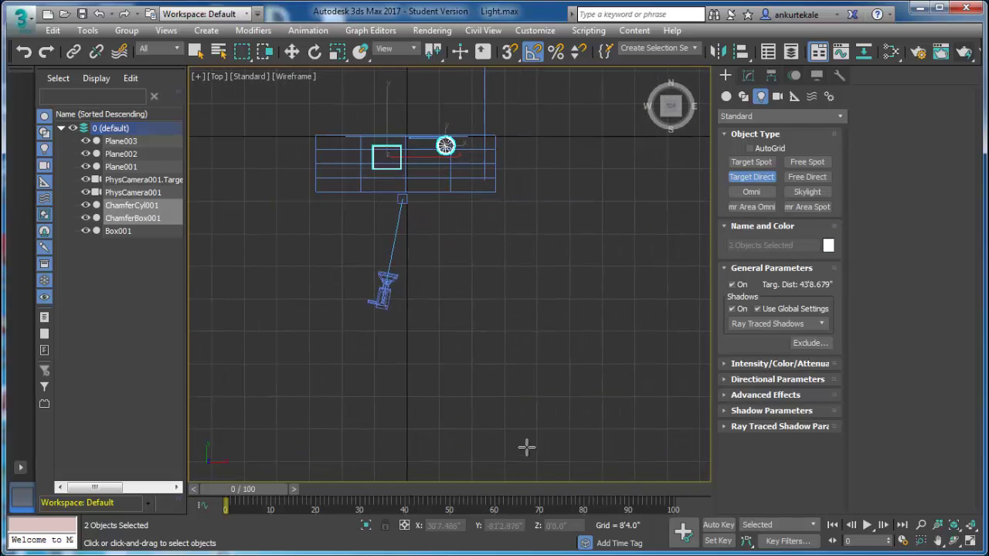
pyautogui.moveTo(525, 437); pyautogui.dragTo(428, 194)
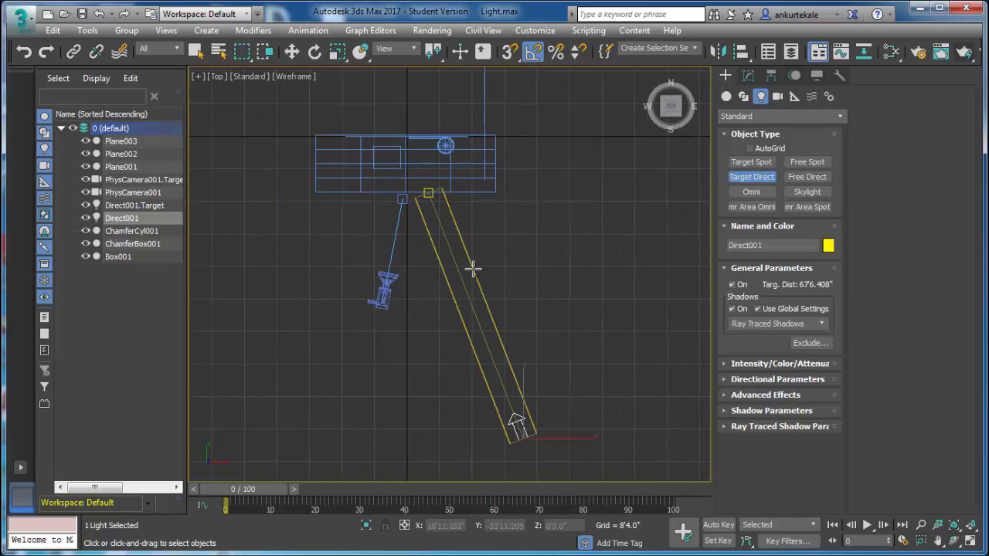
# Move the light higher above the street in the Front view and check it in Perspective.
pyautogui.hotkey('alt', 'w')
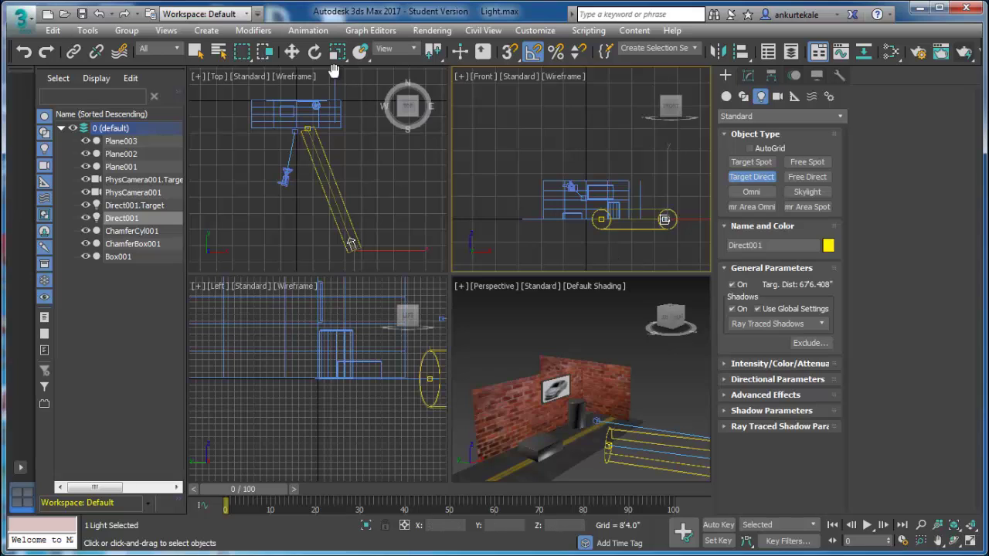
pyautogui.click(292, 51)
pyautogui.moveTo(522, 176); pyautogui.dragTo(474, 190, button='middle')
pyautogui.moveTo(617, 190); pyautogui.dragTo(624, 110)
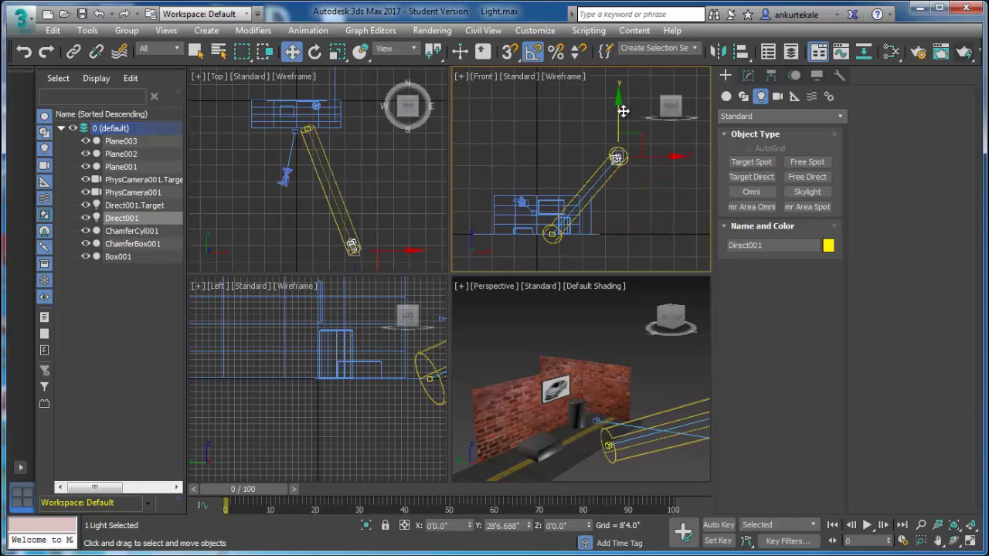
pyautogui.moveTo(657, 466); pyautogui.dragTo(676, 432, button='middle')
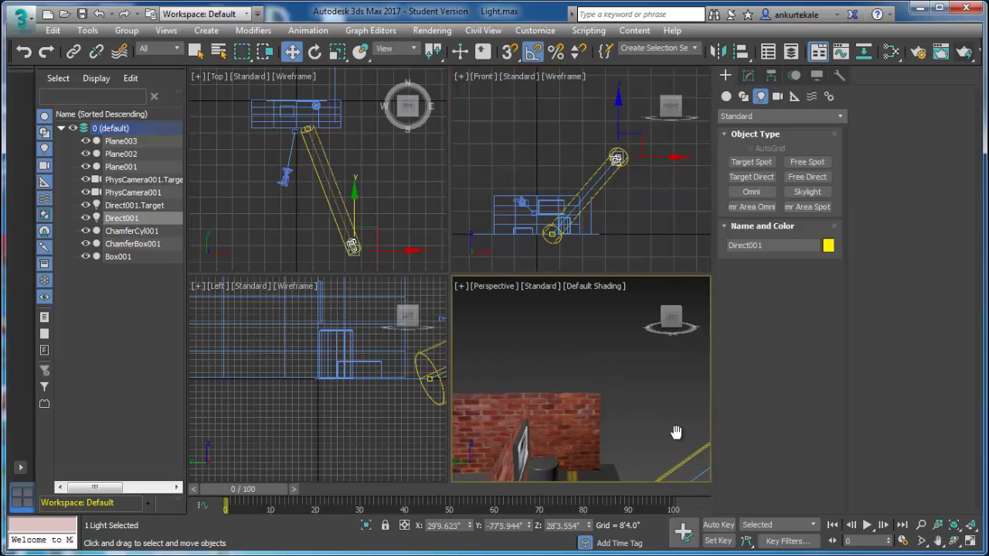
pyautogui.hotkey('alt', 'w')
pyautogui.scroll(-3, 618, 433)
pyautogui.moveTo(600, 455); pyautogui.dragTo(585, 298, button='middle')
pyautogui.scroll(-3, 605, 336)
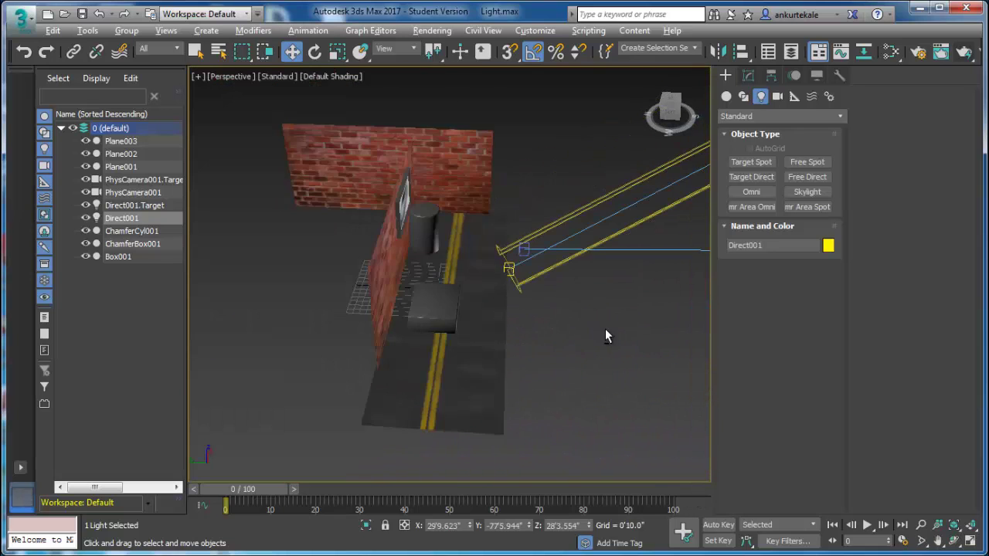
pyautogui.moveTo(605, 336)
pyautogui.keyDown('alt'); pyautogui.mouseDown(button='middle')
pyautogui.moveTo(503, 294)
pyautogui.moveTo(515, 375)
pyautogui.moveTo(552, 391)
pyautogui.mouseUp(button='middle'); pyautogui.keyUp('alt')
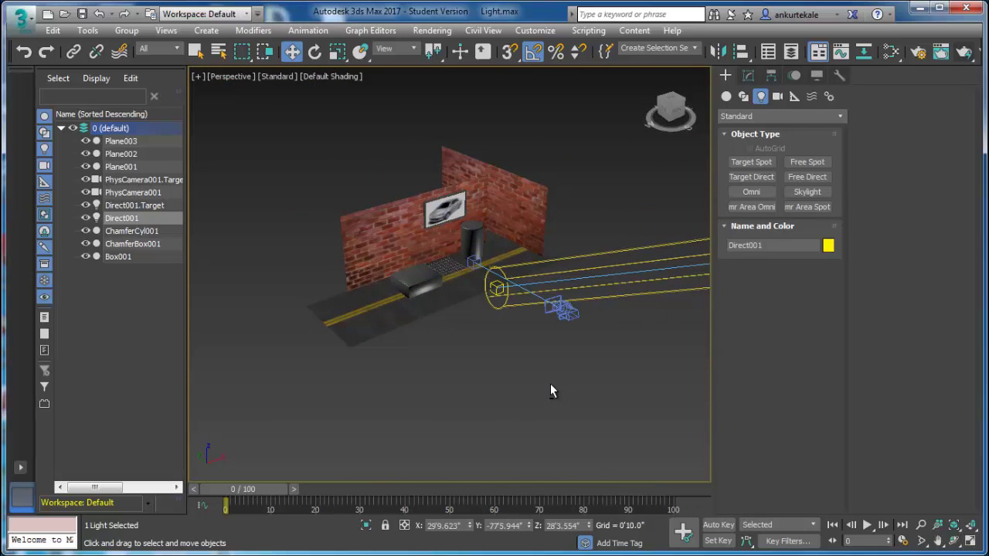
# Set Direct001's hotspot to 41'0" and falloff to 41'2".
pyautogui.click(751, 78)
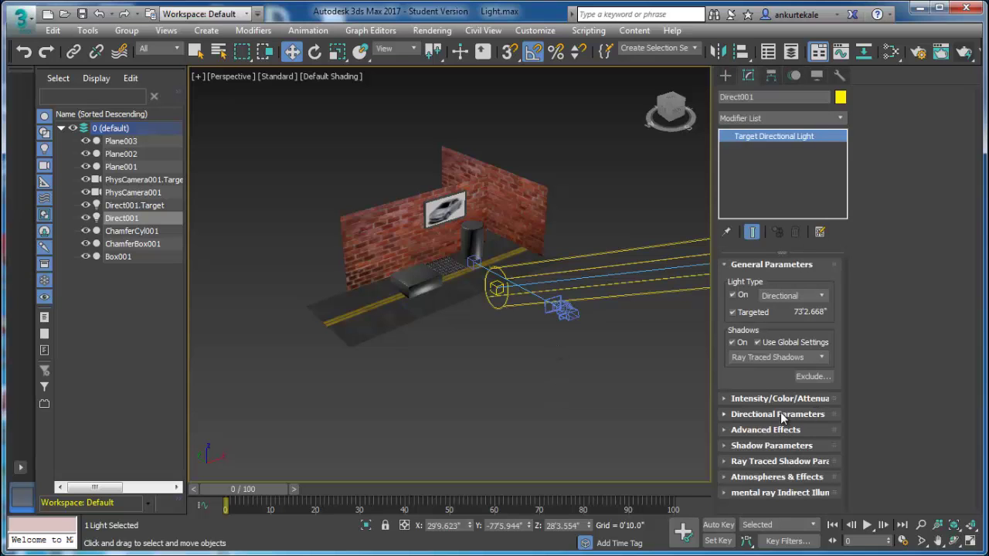
pyautogui.click(781, 414)
pyautogui.moveTo(827, 429); pyautogui.dragTo(827, 410)
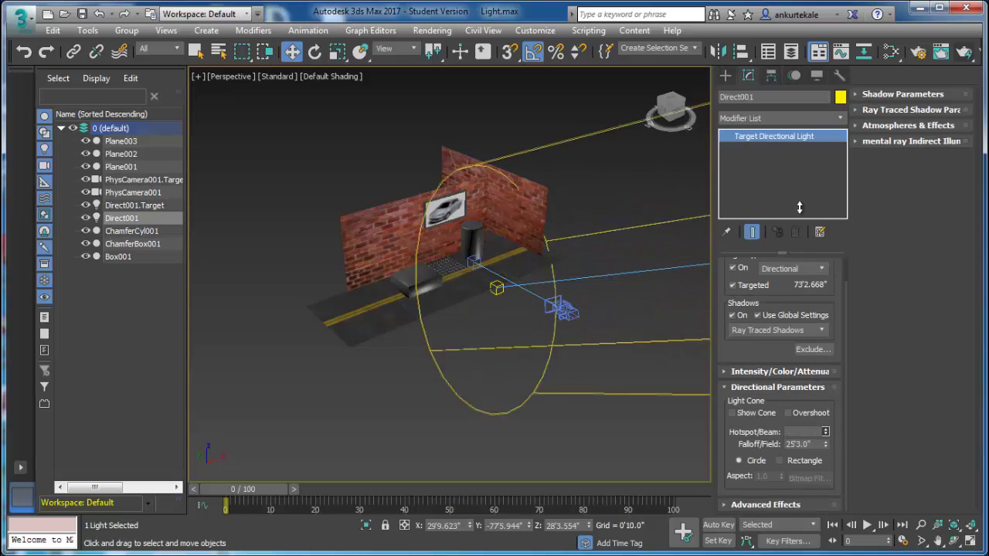
pyautogui.moveTo(625, 213)
pyautogui.keyDown('alt'); pyautogui.mouseDown(button='middle')
pyautogui.moveTo(558, 331)
pyautogui.moveTo(538, 320)
pyautogui.mouseUp(button='middle'); pyautogui.keyUp('alt')
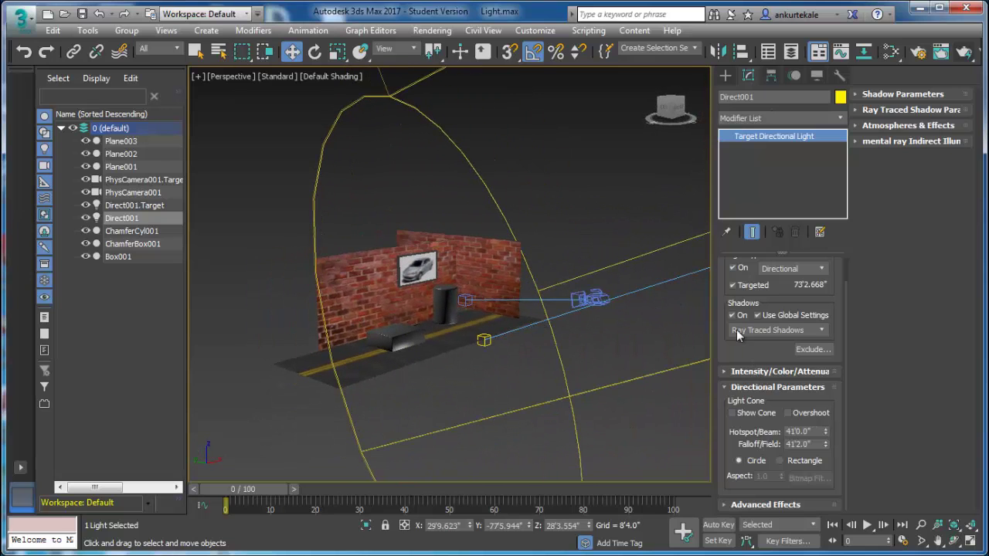
pyautogui.scroll(1, 753, 428)
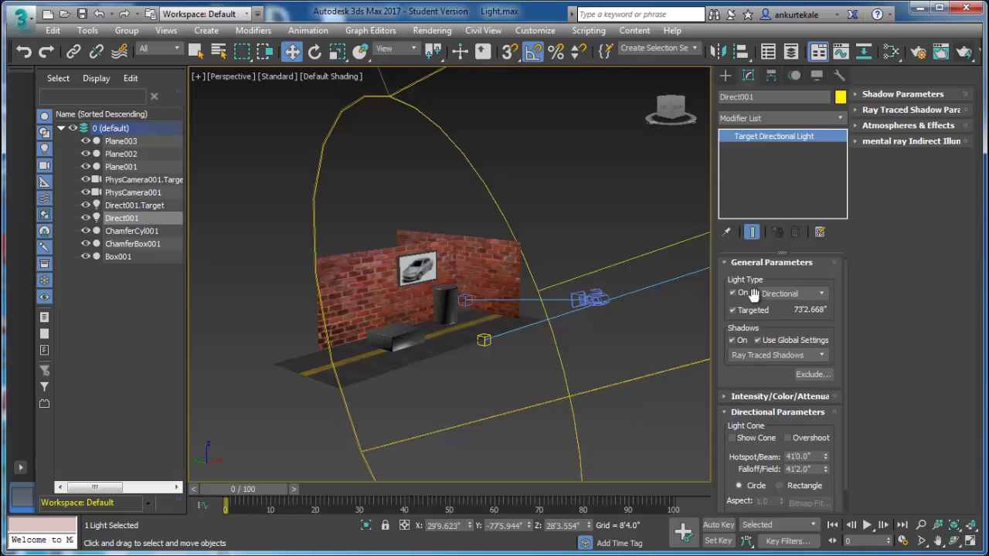
# Render a PhysCamera001 test frame with Scanline Renderer at 1280×720 HDTV.
pyautogui.press('c')
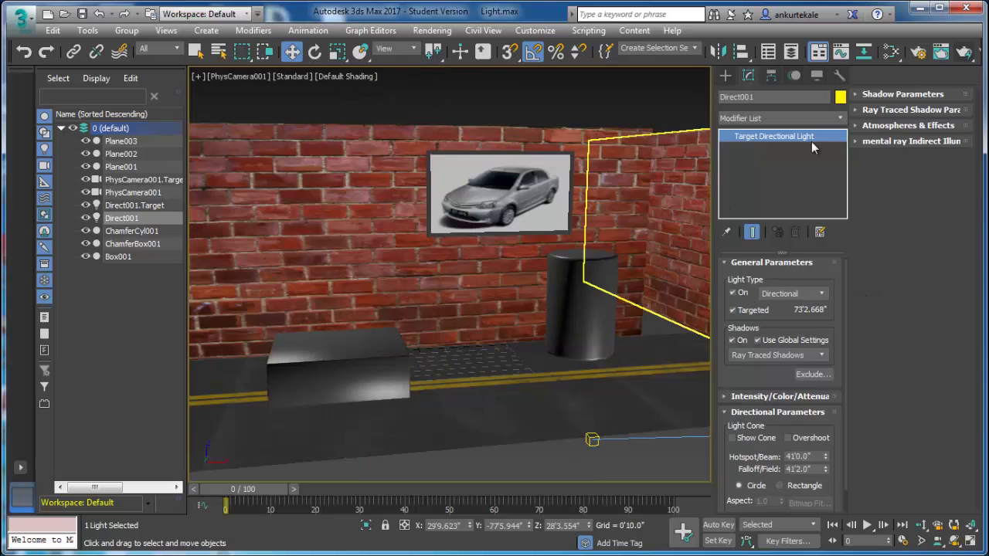
pyautogui.click(964, 51)
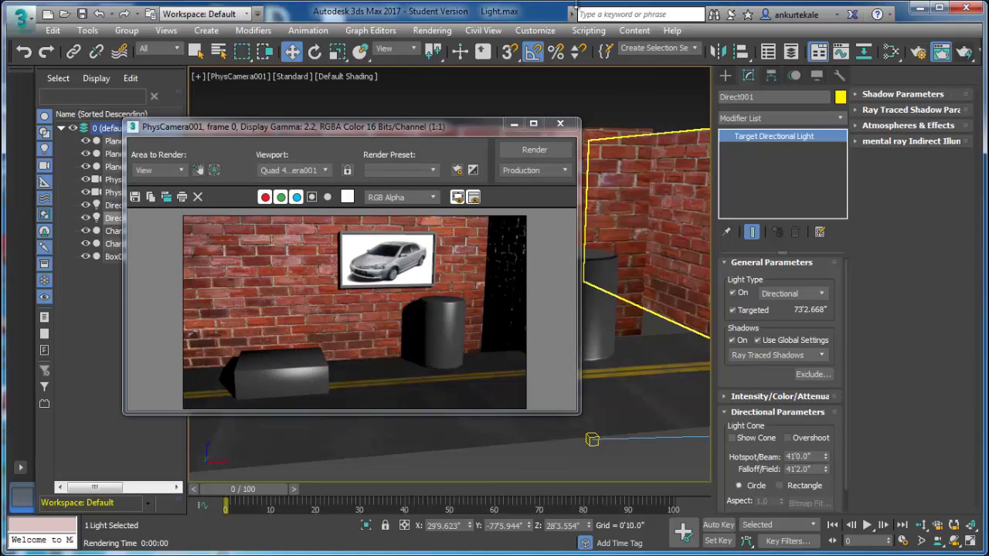
pyautogui.click(918, 51)
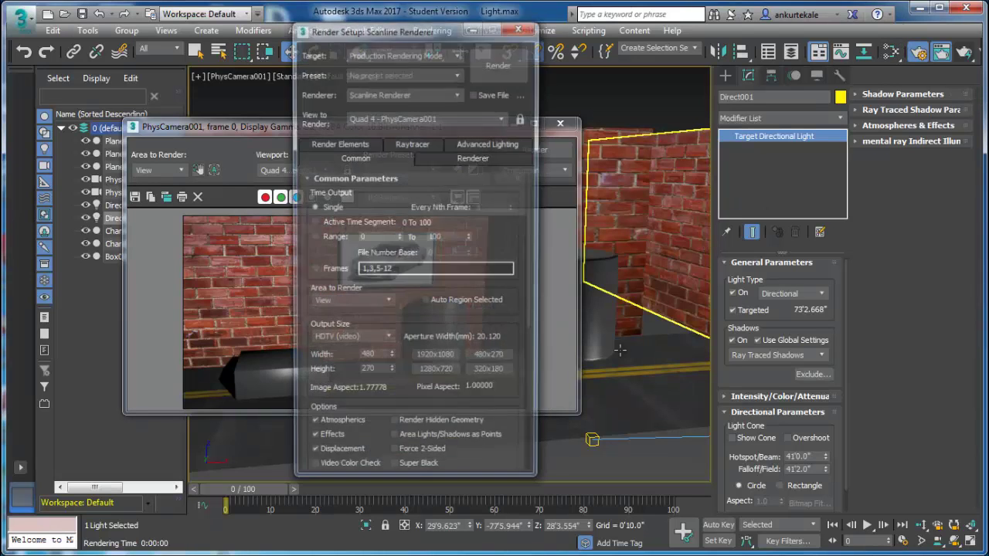
pyautogui.click(499, 65)
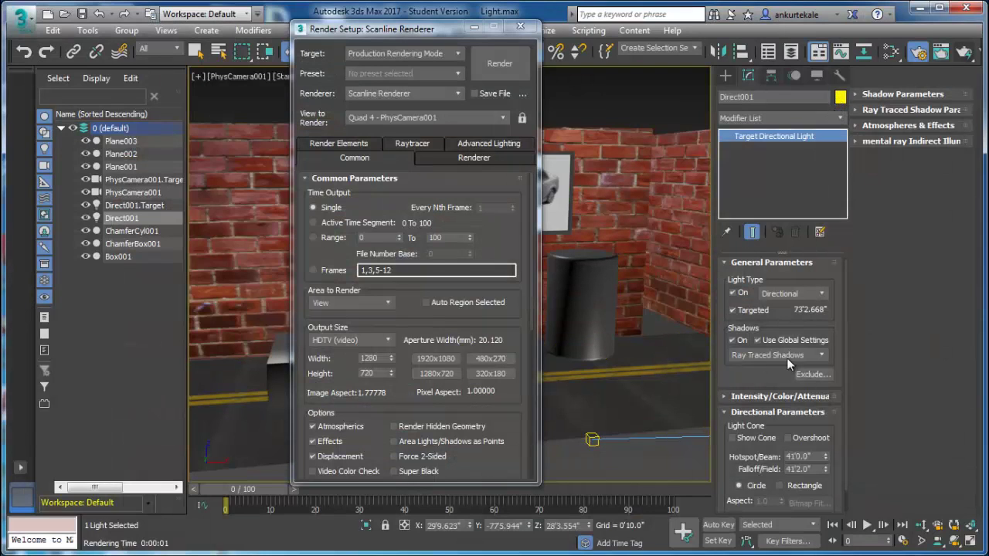
pyautogui.click(779, 397)
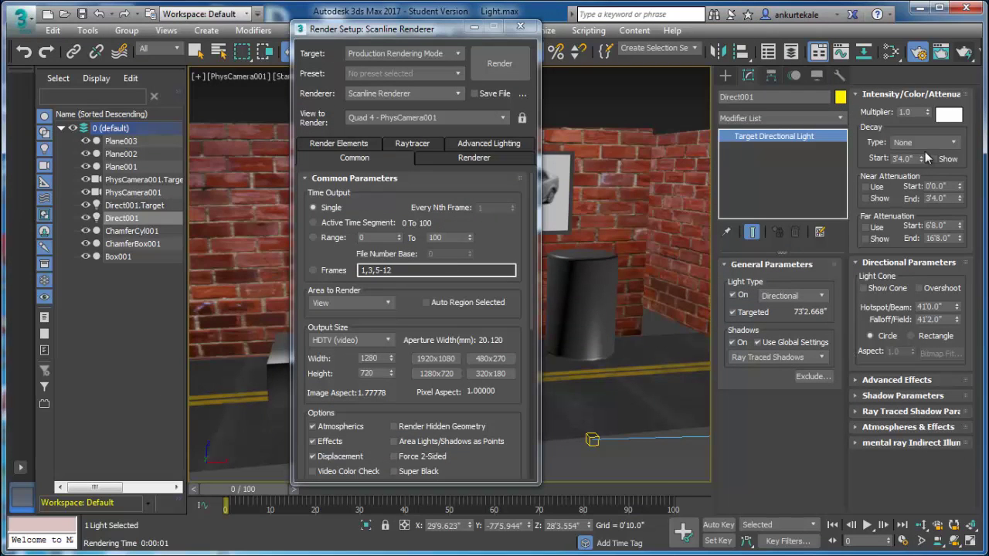
# Set Direct001's colour to warm cream (RGB 239, 217, 180) and re-render to check it.
pyautogui.click(949, 115)
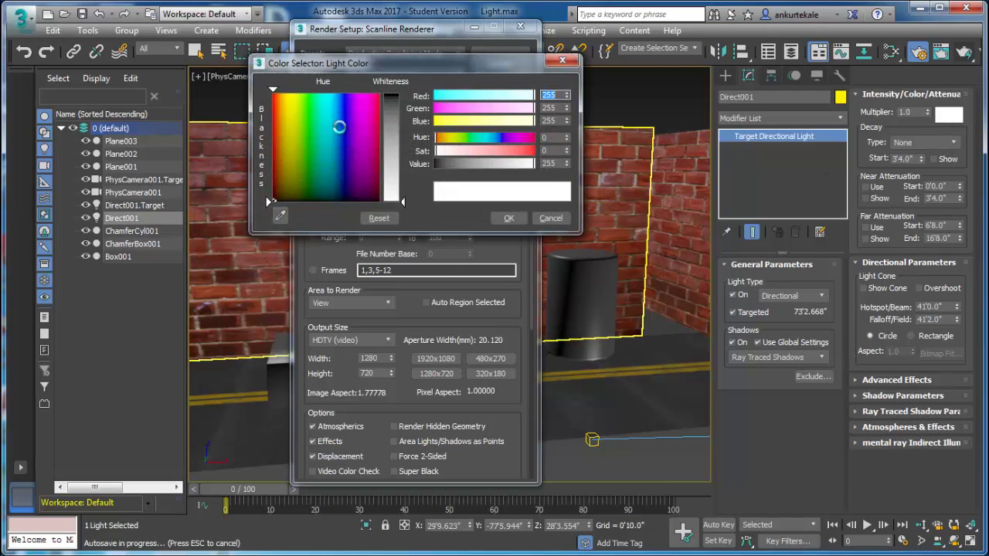
pyautogui.click(284, 116)
pyautogui.moveTo(389, 144); pyautogui.dragTo(391, 170)
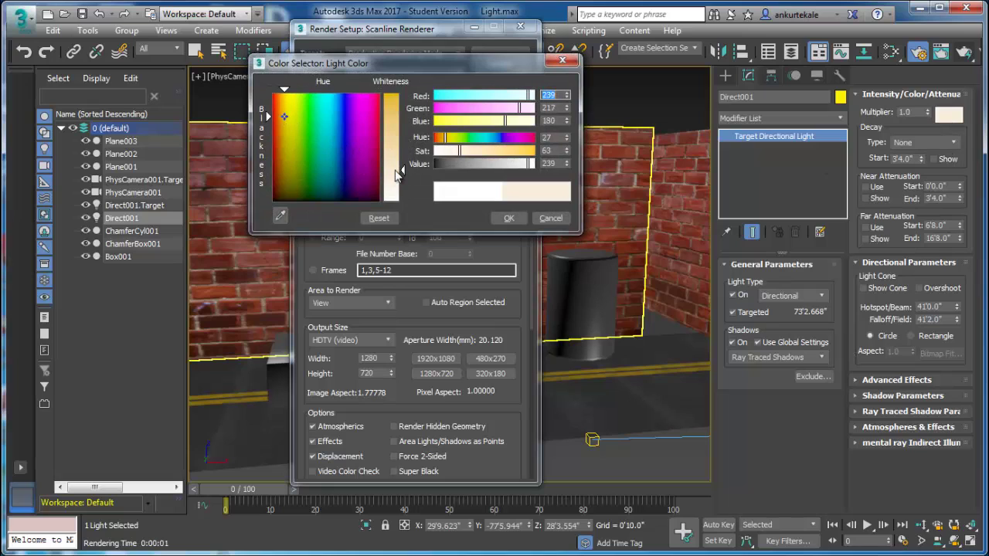
pyautogui.click(508, 218)
pyautogui.click(562, 63)
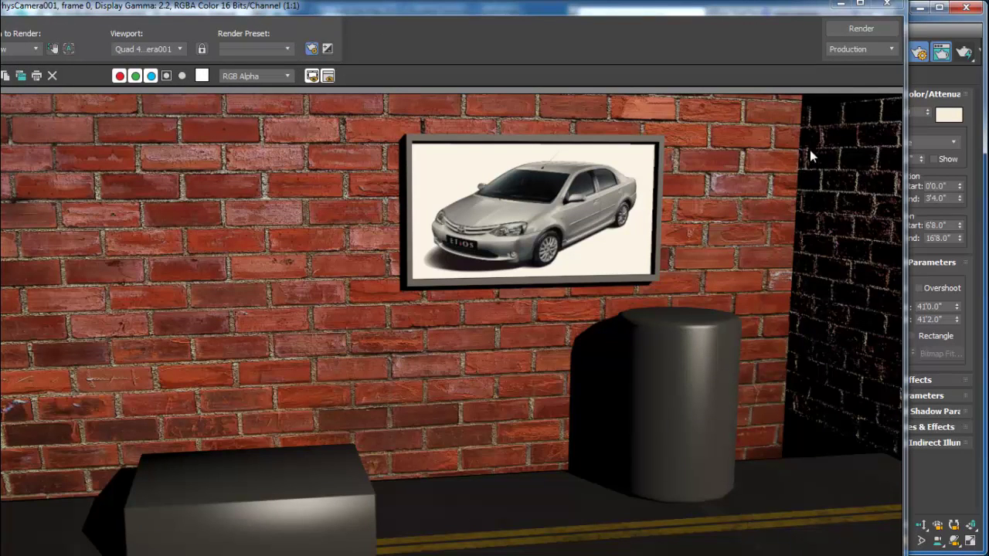
pyautogui.click(886, 4)
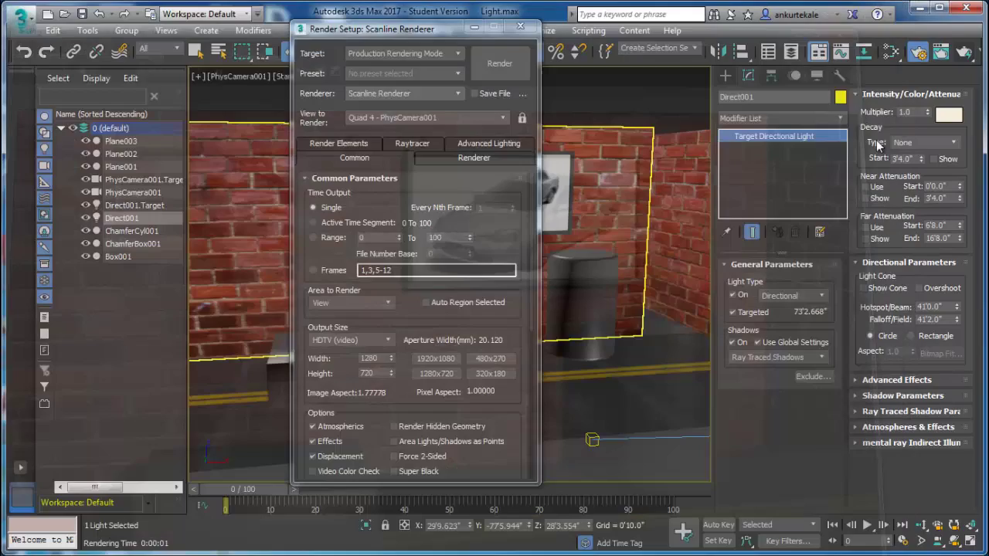
pyautogui.click(726, 75)
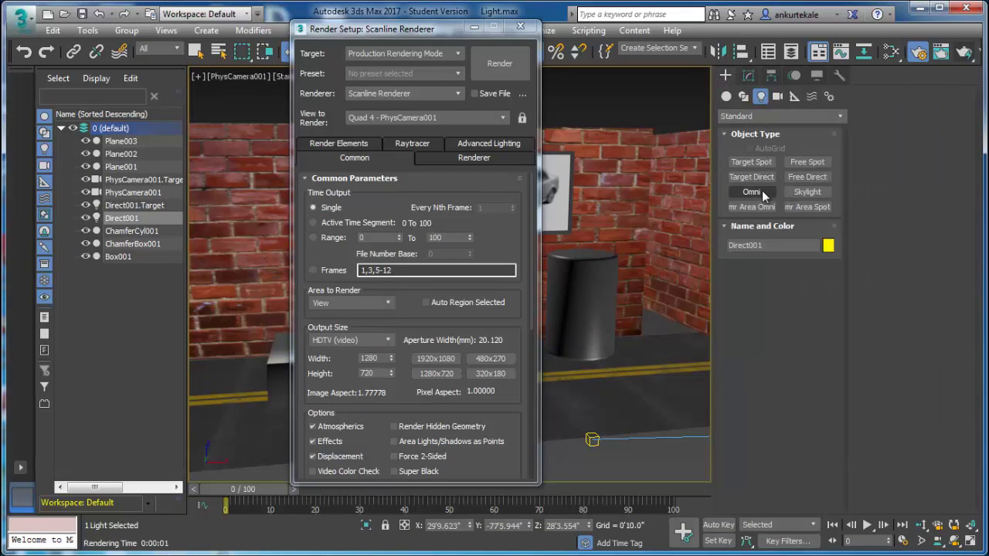
# Place a Standard Skylight with multiplier 0.4, cast shadows on and 10 rays per sample.
pyautogui.click(762, 192)
pyautogui.click(750, 114)
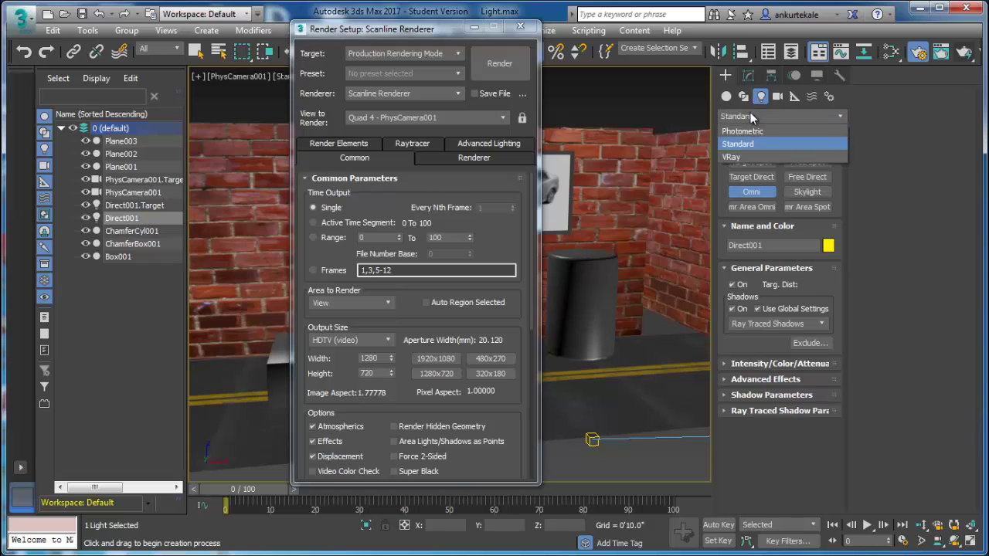
pyautogui.click(749, 143)
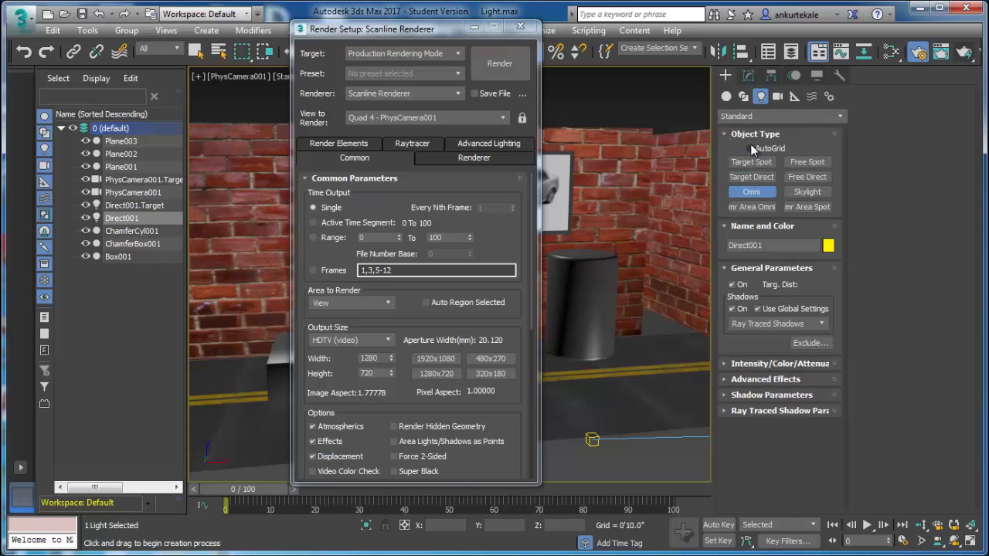
pyautogui.click(808, 191)
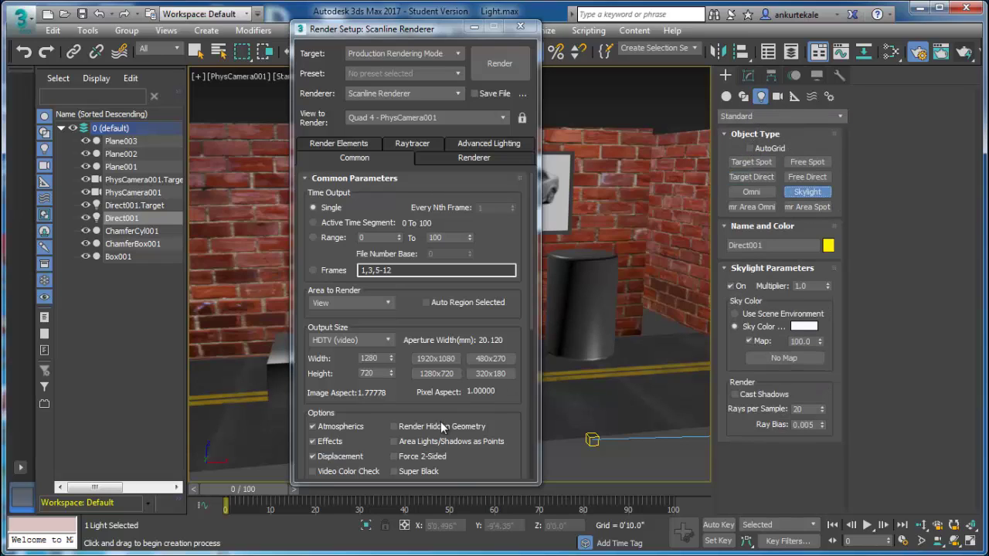
pyautogui.click(251, 431)
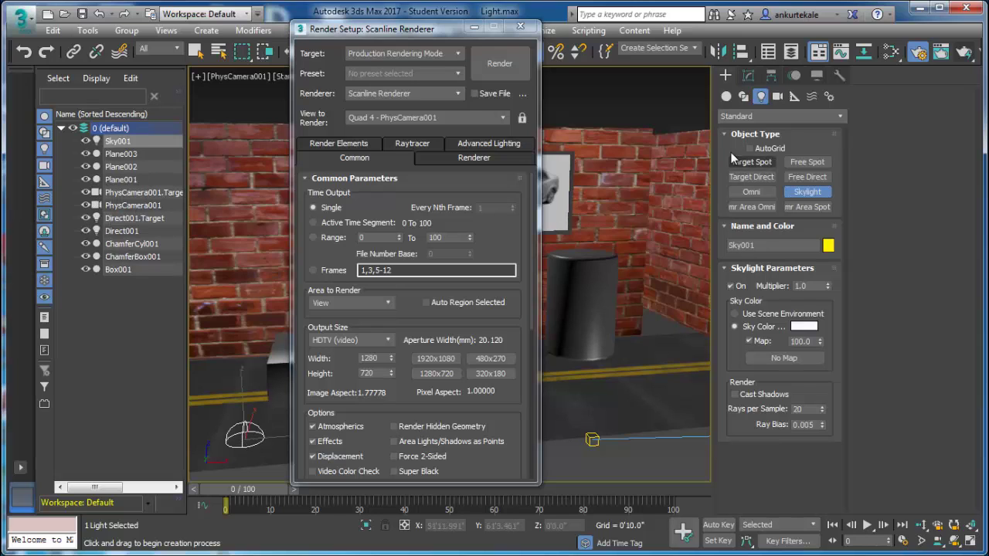
pyautogui.click(750, 74)
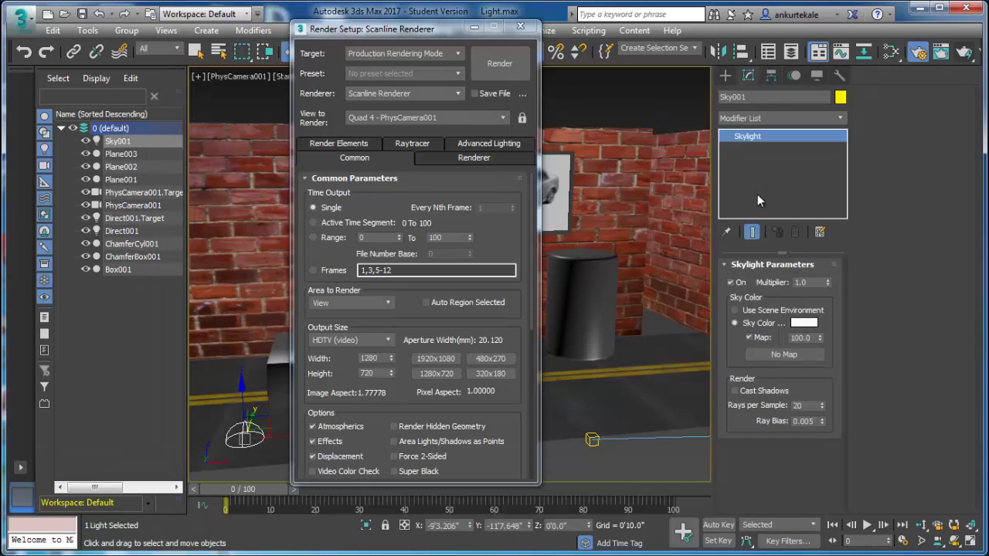
pyautogui.doubleClick(810, 282)
pyautogui.doubleClick(808, 409)
pyautogui.click(761, 391)
pyautogui.write('10')
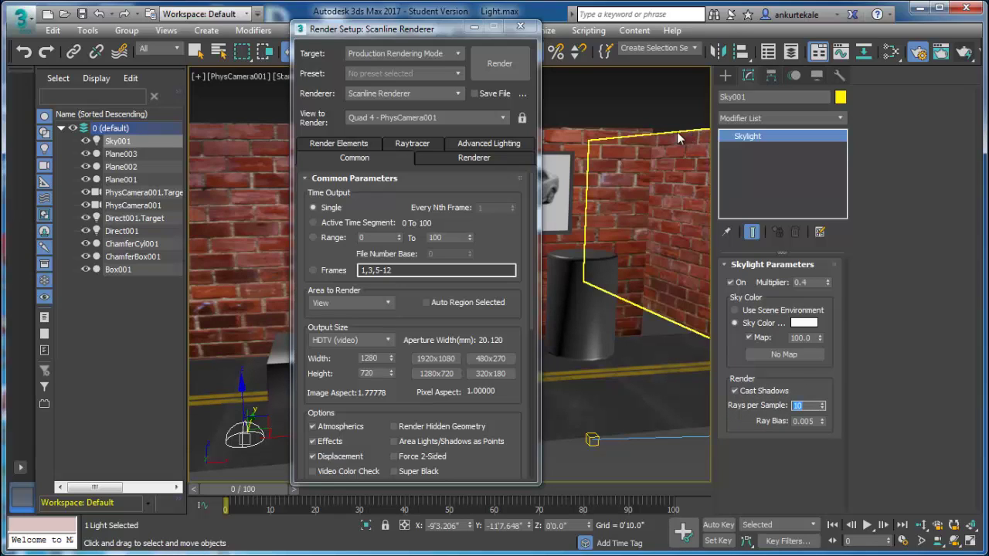
# Test-render the camera view, then close the image and cancel the remaining render.
pyautogui.click(498, 63)
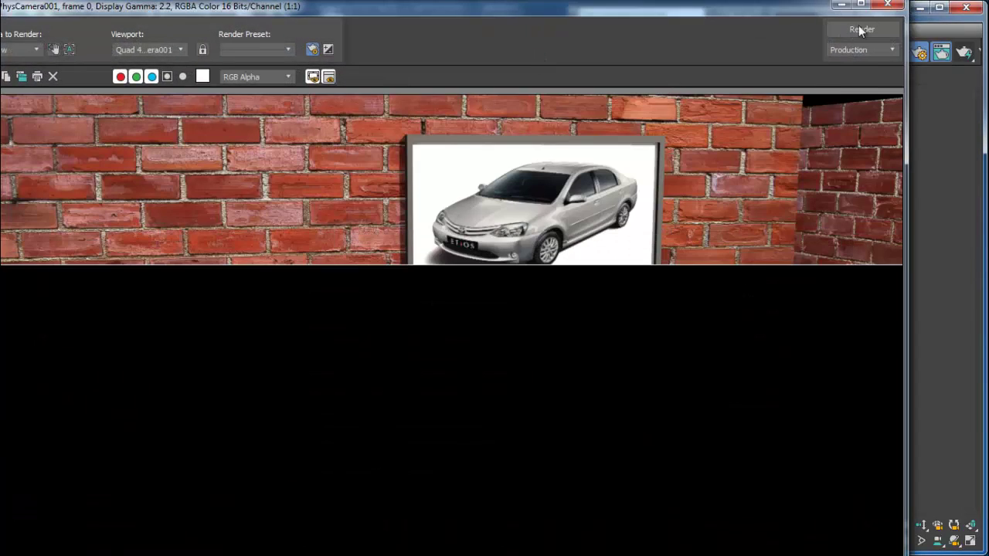
pyautogui.click(887, 7)
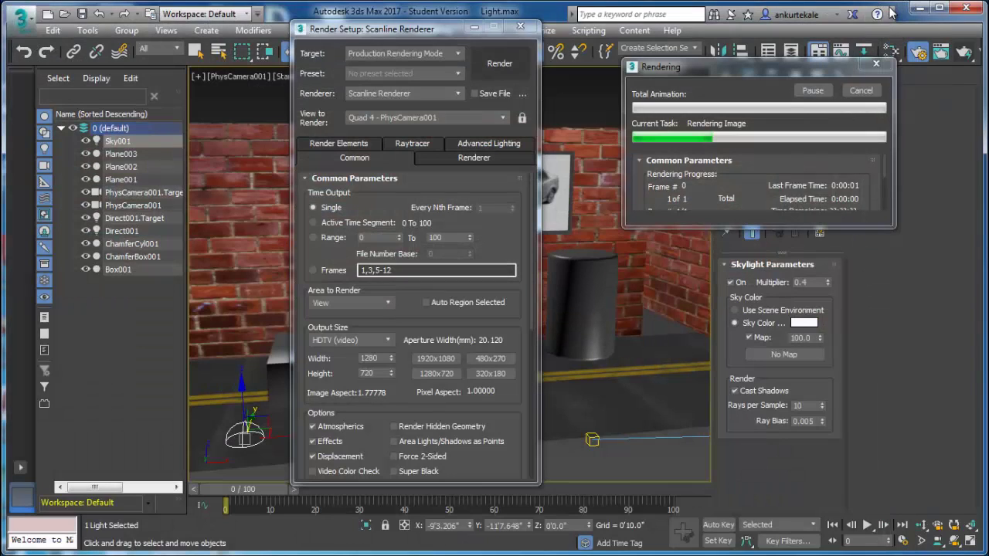
pyautogui.click(860, 92)
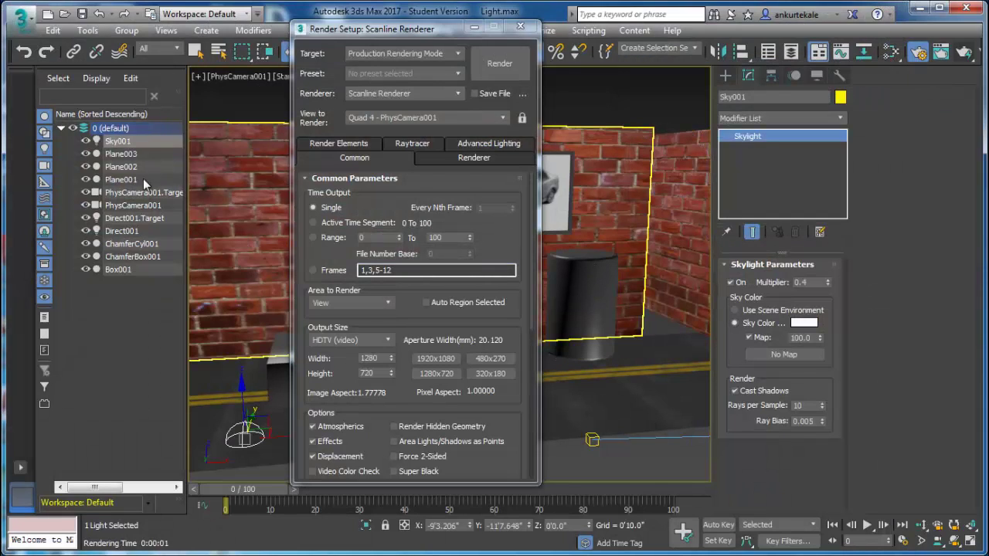
# Turn Direct001 off and render the camera view lit only by Sky001.
pyautogui.click(139, 220)
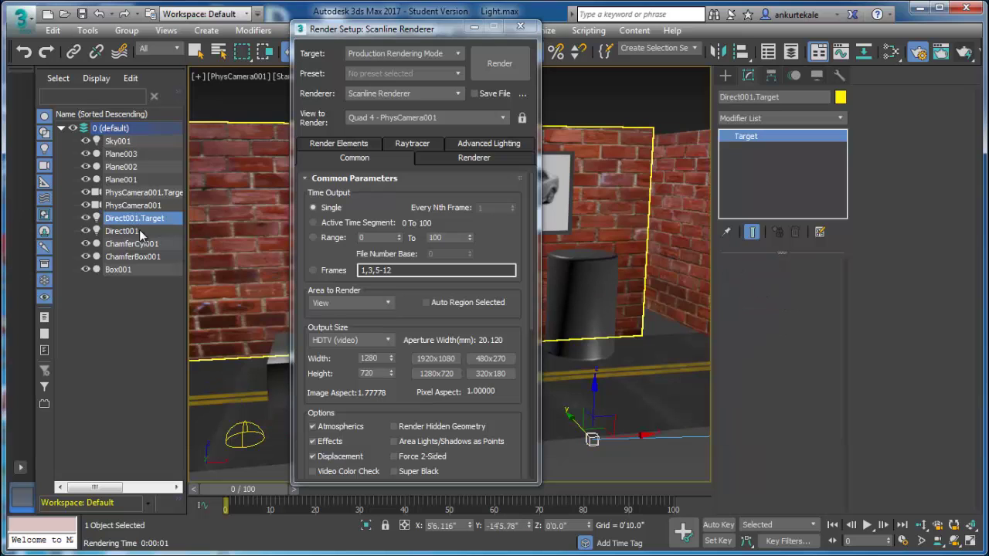
pyautogui.click(135, 231)
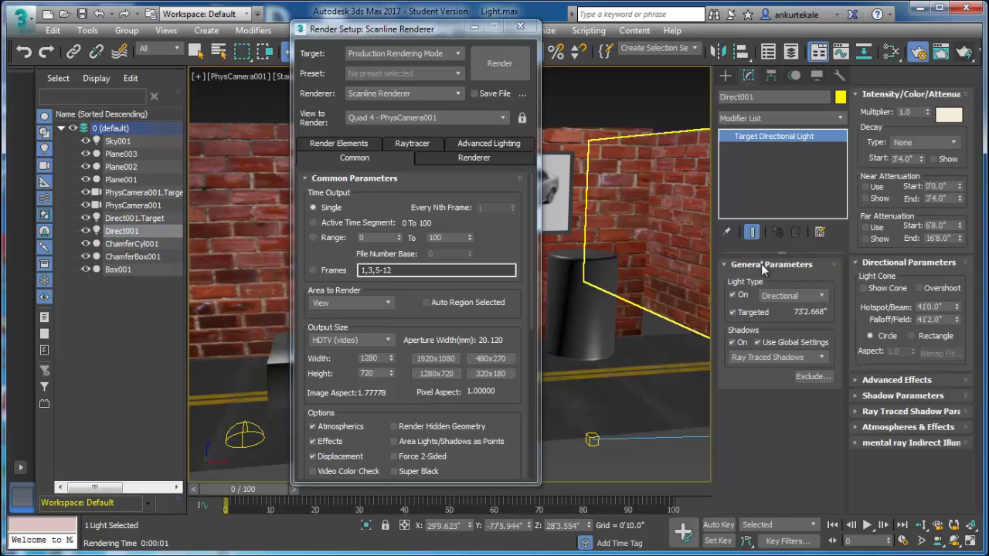
pyautogui.click(734, 296)
pyautogui.click(517, 67)
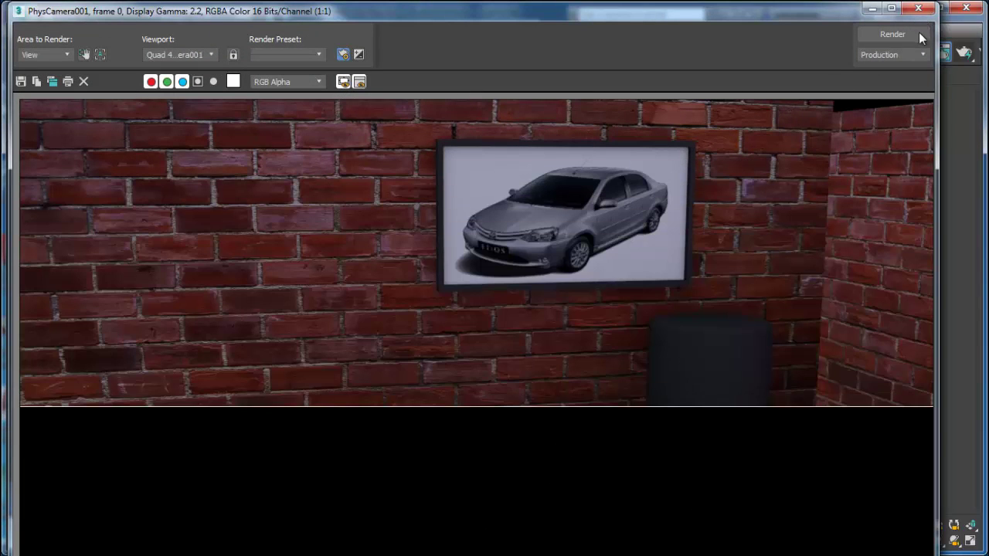
pyautogui.click(918, 8)
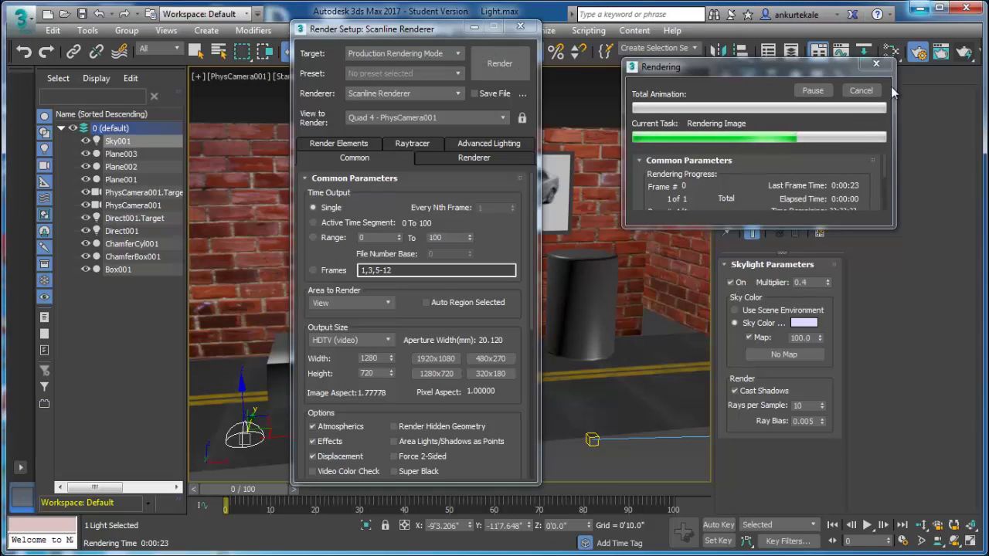
pyautogui.click(120, 234)
# Save the scene as Day.max, close Render Setup, and select Sky001 and the directional light's target.
pyautogui.hotkey('shift', 'q')
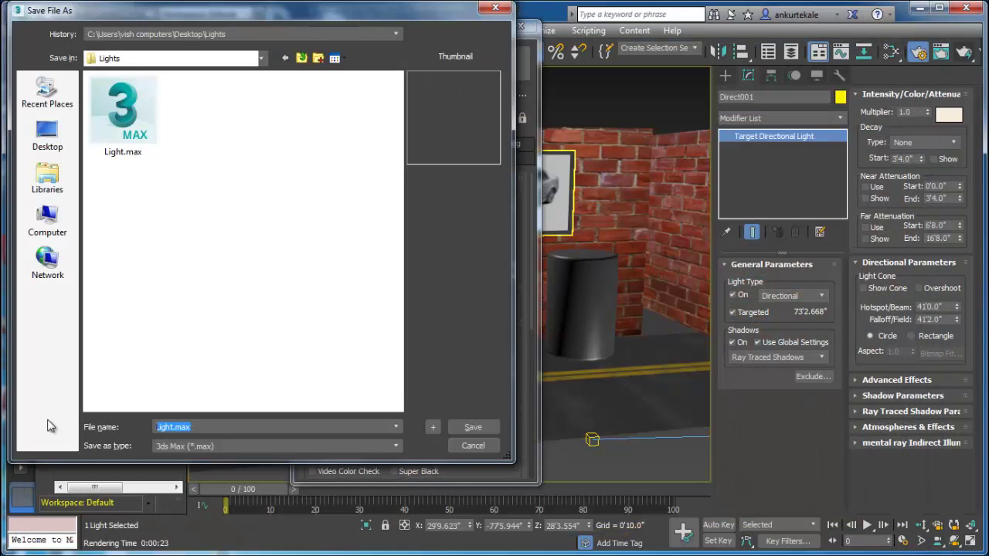
pyautogui.write('Day')
pyautogui.press('Return')
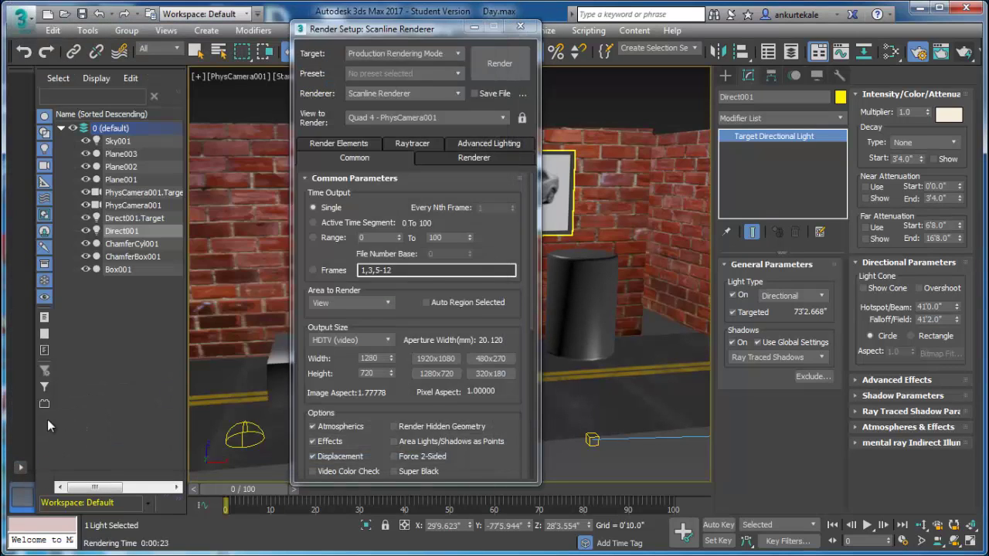
pyautogui.click(522, 25)
pyautogui.click(118, 141)
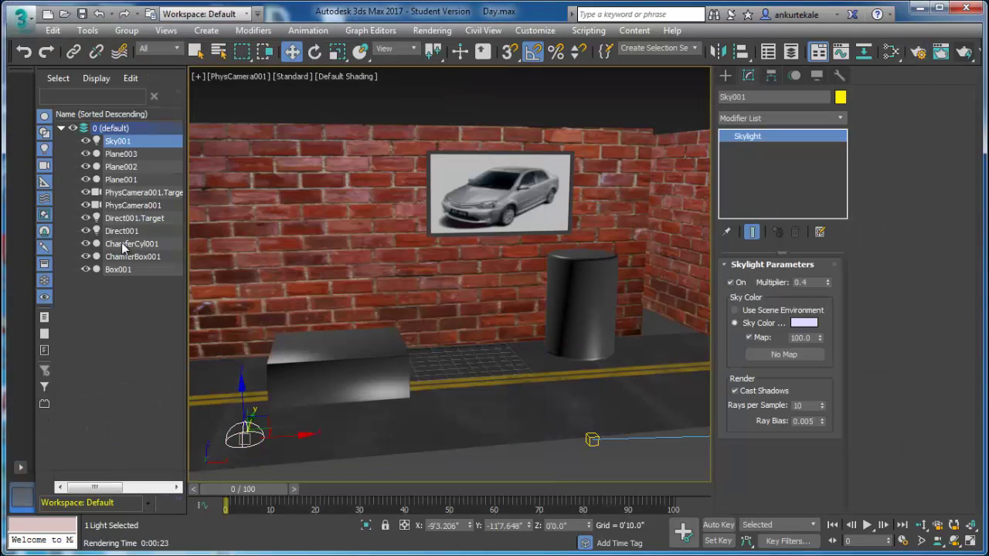
pyautogui.keyDown('ctrl'); pyautogui.click(152, 219); pyautogui.keyUp('ctrl')
# Delete the skylight and directional light, and create a Target Spot aimed at the poster.
pyautogui.keyDown('ctrl'); pyautogui.click(135, 232); pyautogui.keyUp('ctrl')
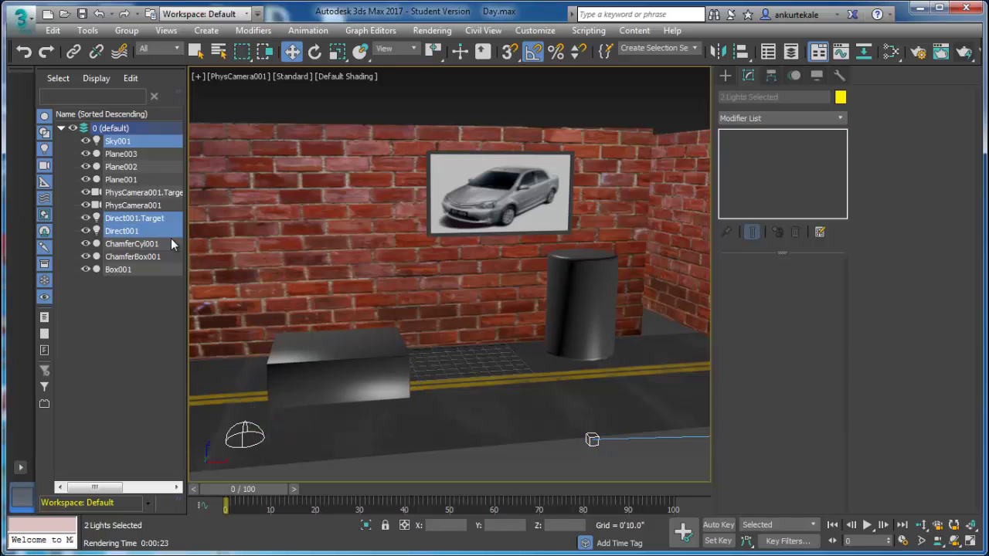
pyautogui.press('Delete')
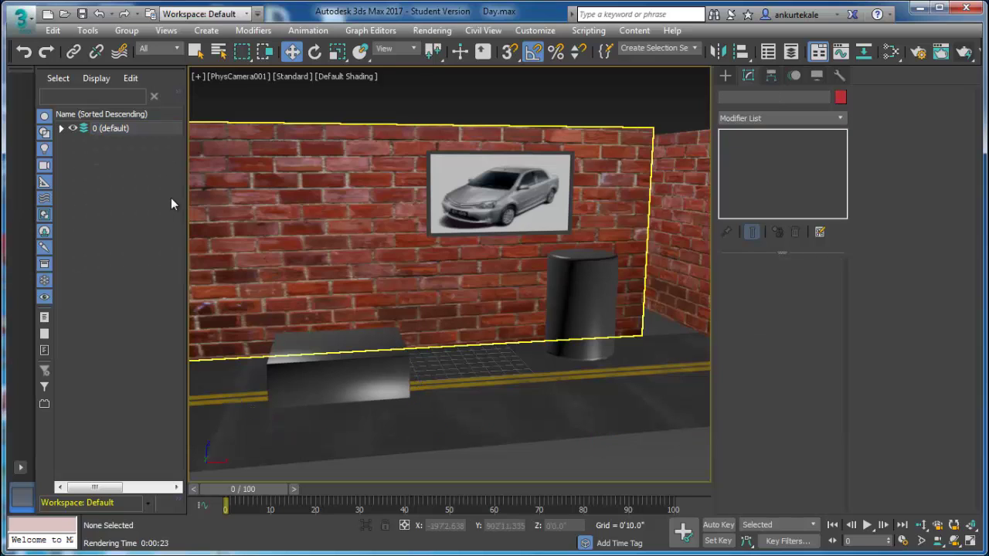
pyautogui.moveTo(400, 253); pyautogui.dragTo(428, 273, button='middle')
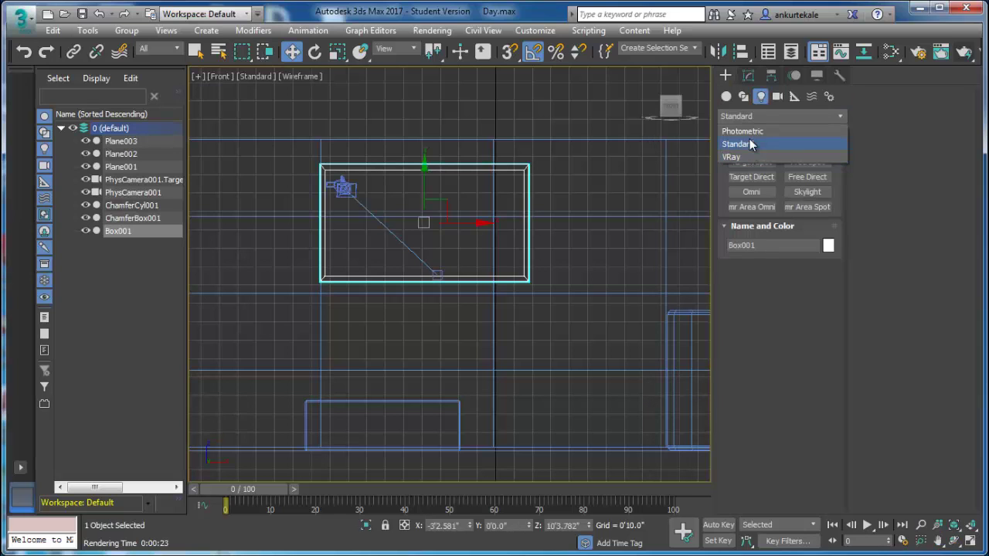
pyautogui.click(751, 144)
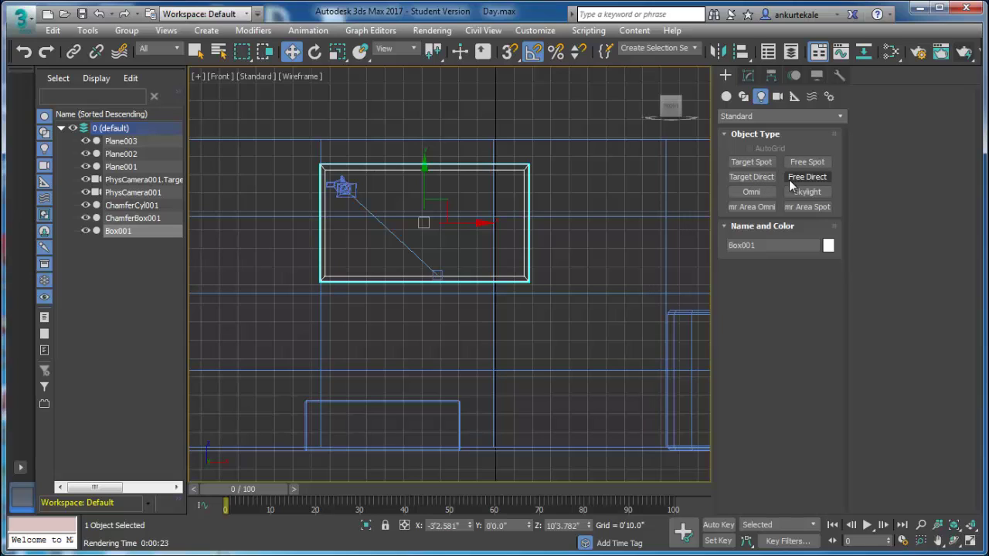
pyautogui.hotkey('shift', 'f')
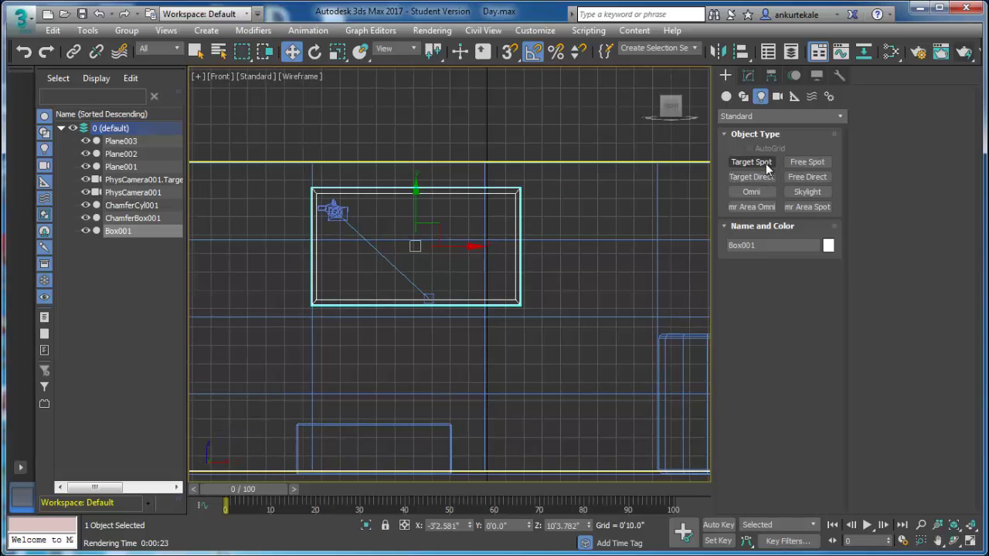
pyautogui.click(751, 162)
pyautogui.moveTo(523, 192)
pyautogui.mouseDown()
pyautogui.moveTo(476, 223)
pyautogui.moveTo(408, 315)
pyautogui.mouseUp()
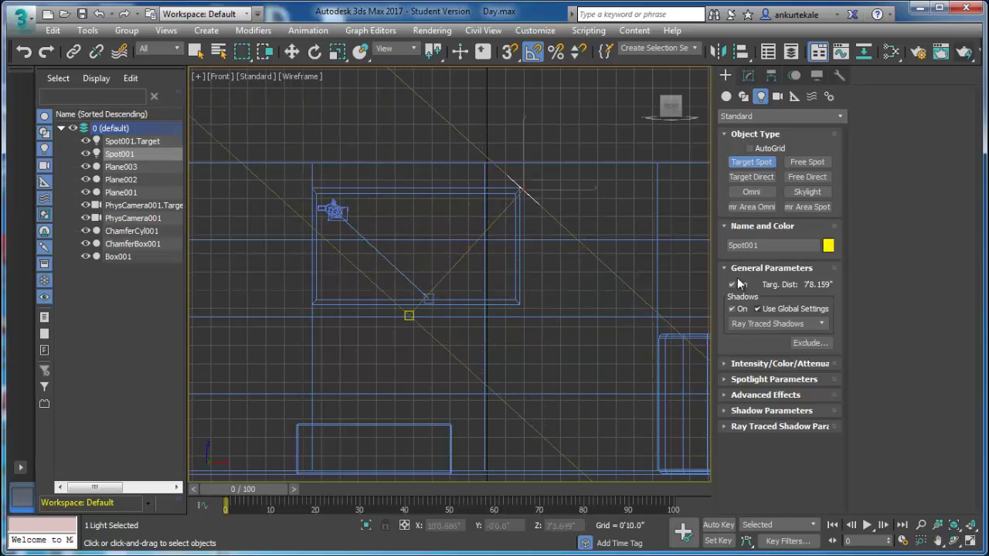
# Narrow Spot001's cone to a 24.8 hotspot and 28.7 falloff.
pyautogui.click(748, 75)
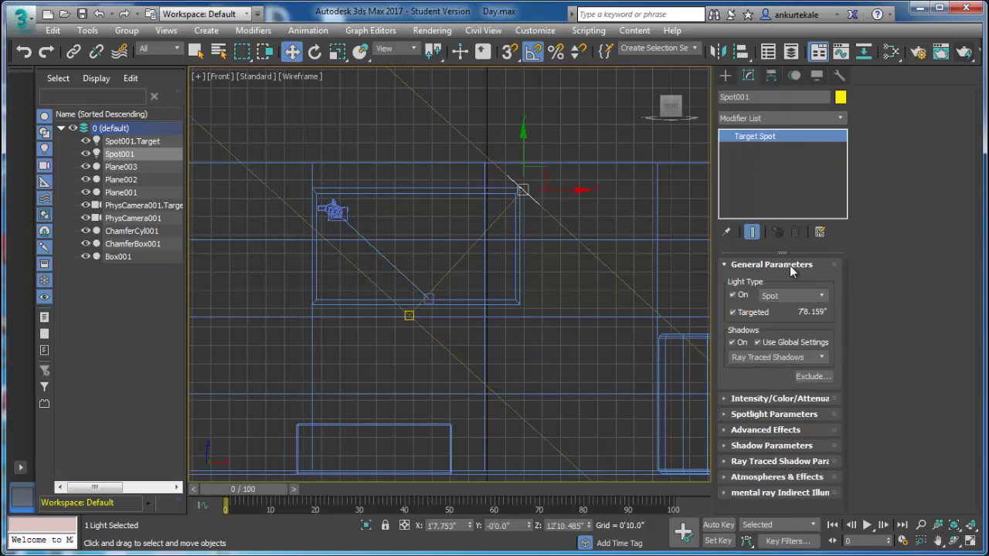
pyautogui.click(756, 397)
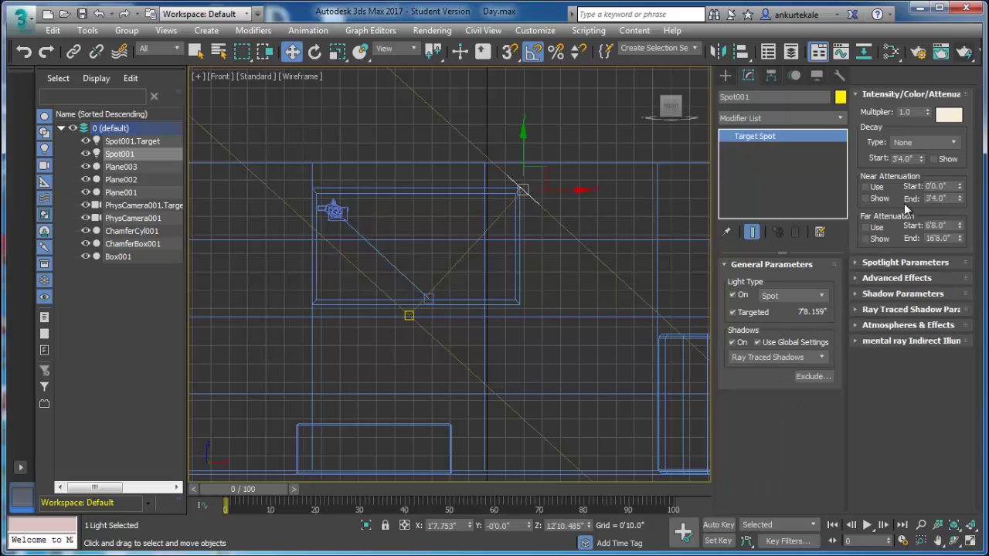
pyautogui.click(924, 263)
pyautogui.moveTo(957, 320)
pyautogui.mouseDown()
pyautogui.moveTo(902, 414)
pyautogui.moveTo(865, 133)
pyautogui.mouseUp()
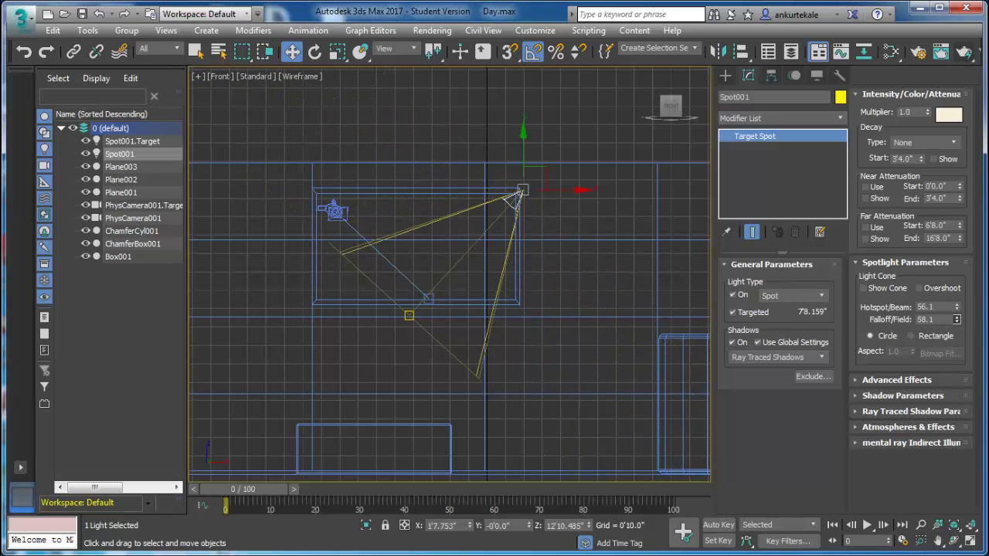
pyautogui.moveTo(849, 193); pyautogui.dragTo(843, 174)
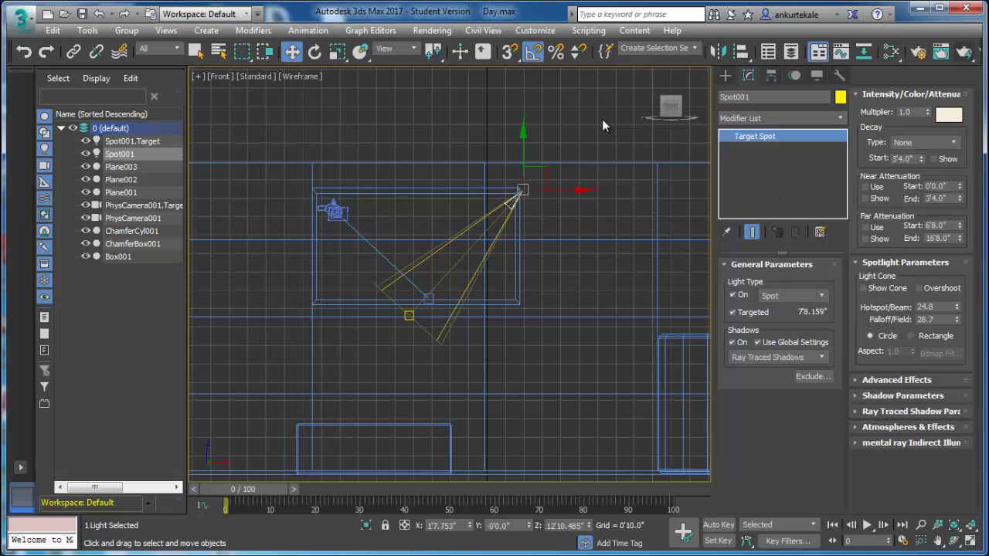
pyautogui.hotkey('alt', 'w')
pyautogui.rightClick(606, 325)
pyautogui.hotkey('alt', 'w')
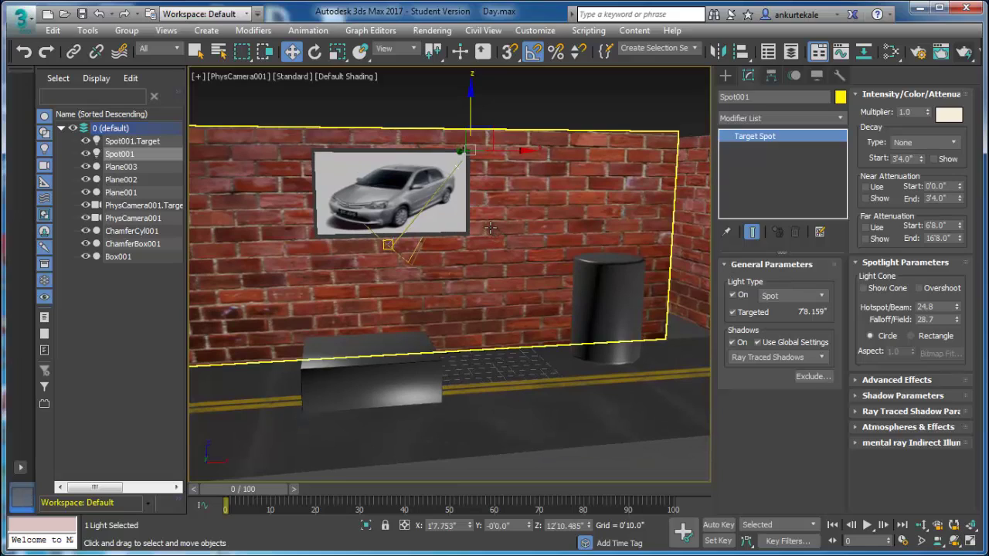
# Inspect the poster in perspective, then render the camera view to check Spot001.
pyautogui.press('p')
pyautogui.moveTo(491, 223)
pyautogui.keyDown('alt'); pyautogui.mouseDown(button='middle')
pyautogui.moveTo(448, 171)
pyautogui.moveTo(554, 215)
pyautogui.mouseUp(button='middle'); pyautogui.keyUp('alt')
pyautogui.scroll(5, 448, 171)
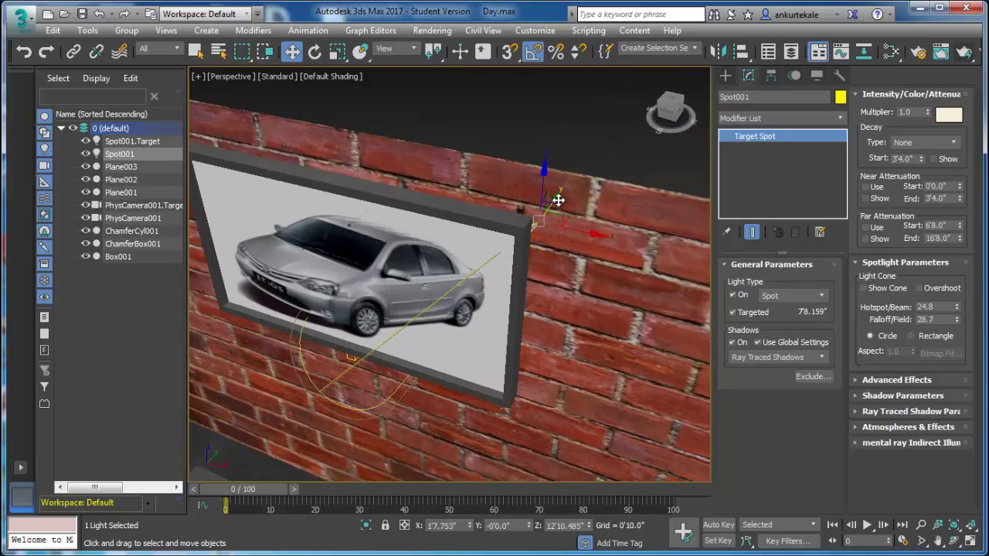
pyautogui.scroll(5, 559, 199)
pyautogui.moveTo(477, 268); pyautogui.dragTo(533, 266, button='middle')
pyautogui.press('c')
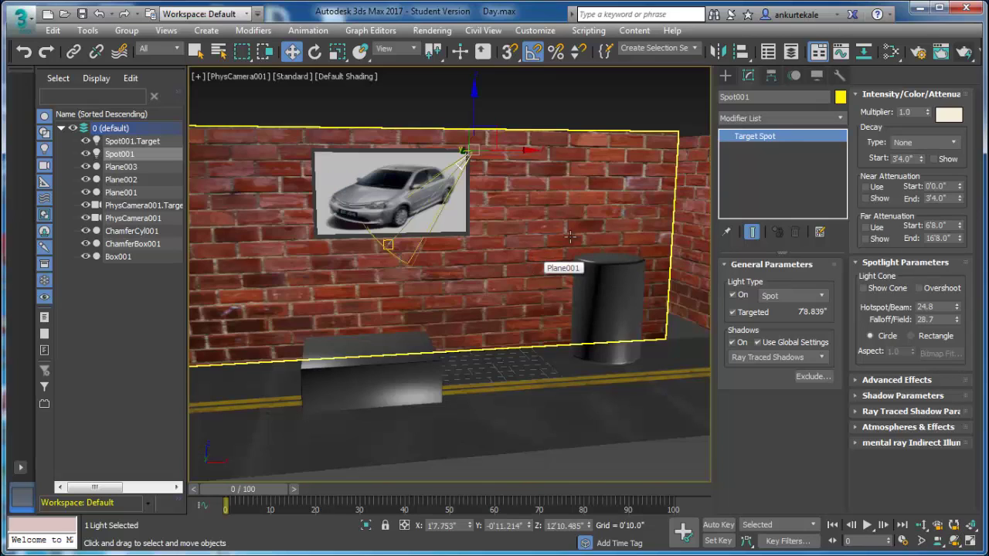
pyautogui.click(964, 54)
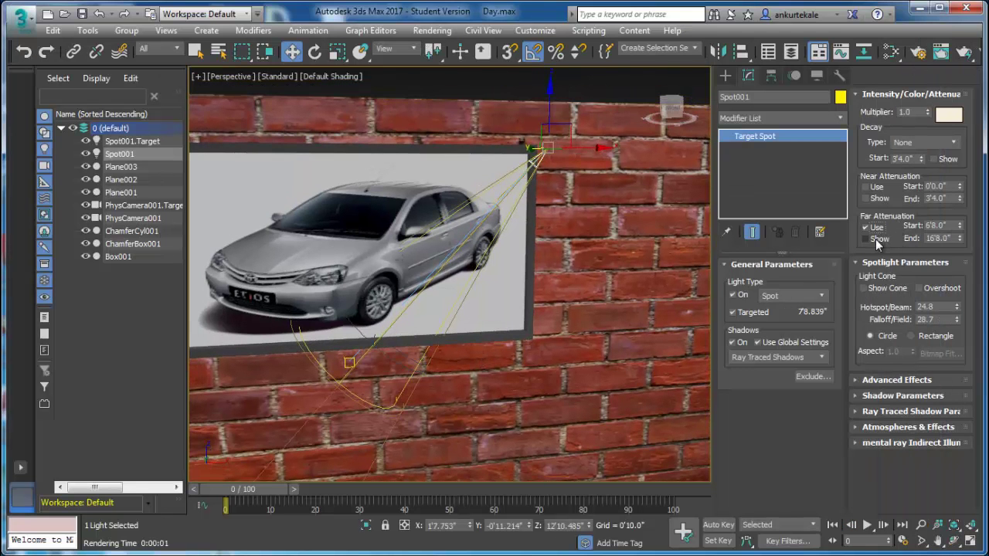
# Show Spot001's far attenuation and shorten its range to 6'0"–9'6.268".
pyautogui.click(876, 239)
pyautogui.scroll(-5, 450, 274)
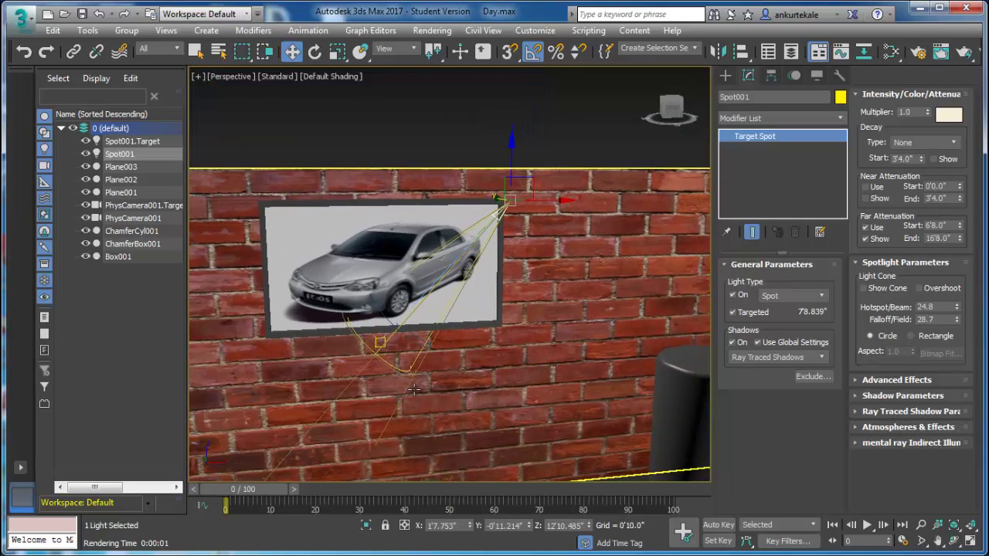
pyautogui.moveTo(428, 369); pyautogui.dragTo(415, 390, button='middle')
pyautogui.moveTo(960, 241); pyautogui.dragTo(958, 275)
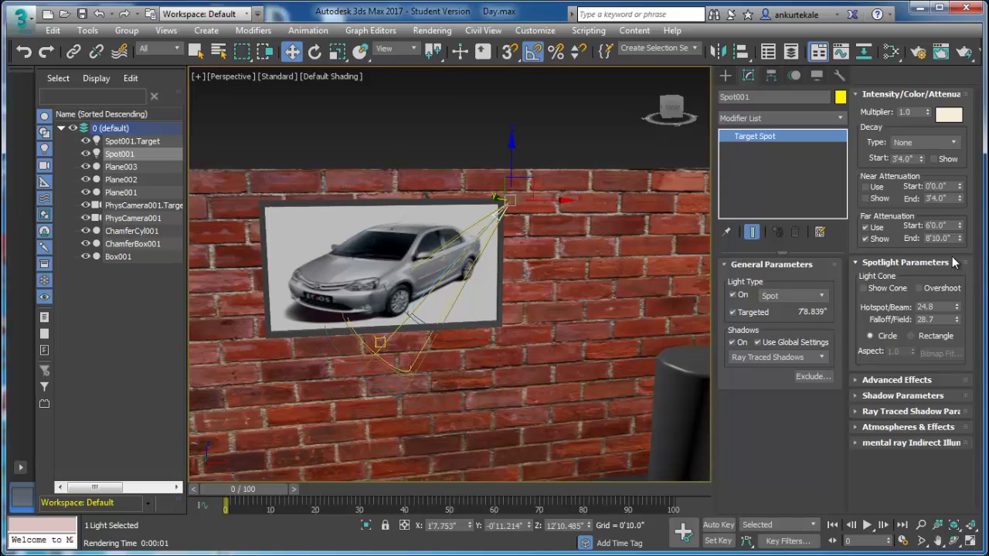
pyautogui.press('c')
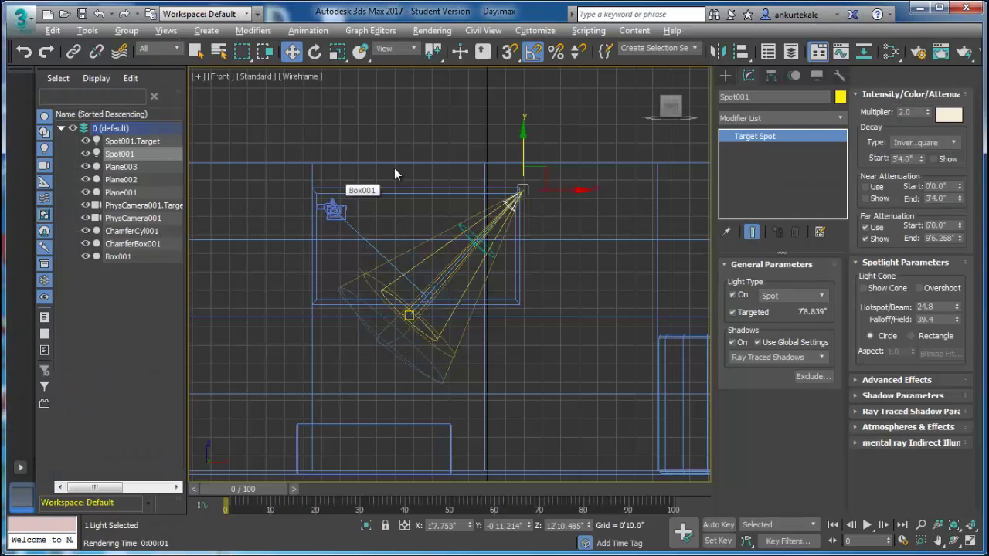
# Instance Spot001 as Spot002 at the poster's upper-left corner, then deselect.
pyautogui.moveTo(546, 178)
pyautogui.mouseDown()
pyautogui.moveTo(342, 146)
pyautogui.moveTo(333, 172)
pyautogui.mouseUp()
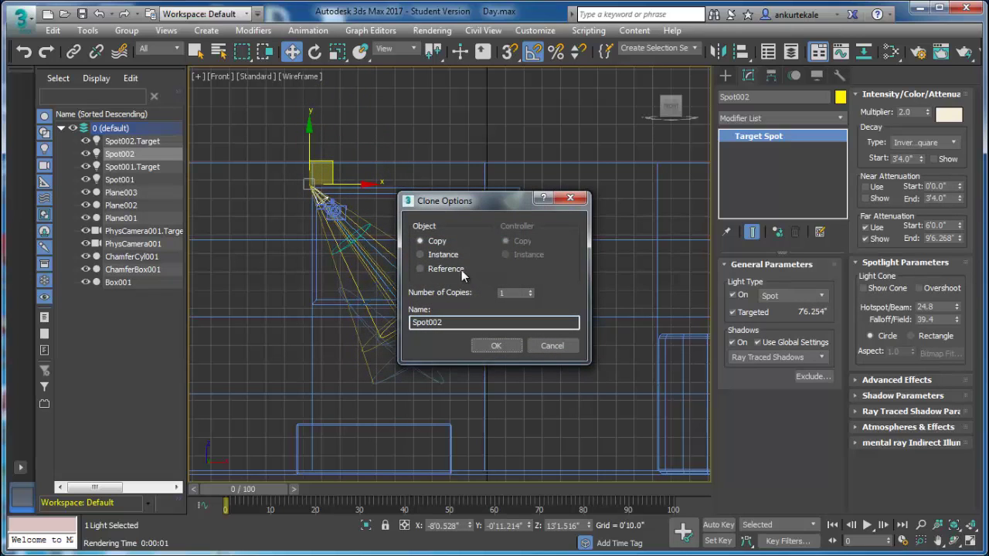
pyautogui.click(445, 257)
pyautogui.click(504, 349)
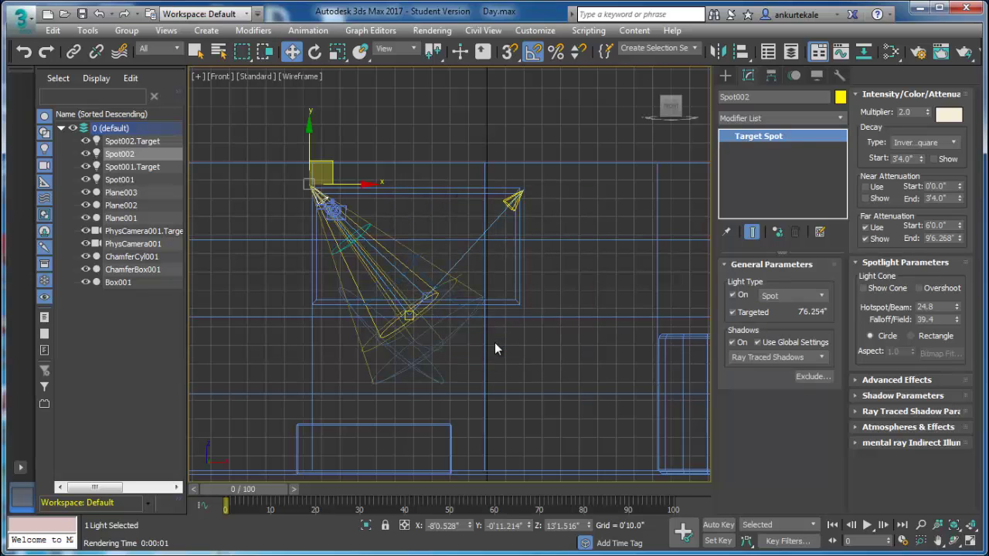
pyautogui.click(541, 387)
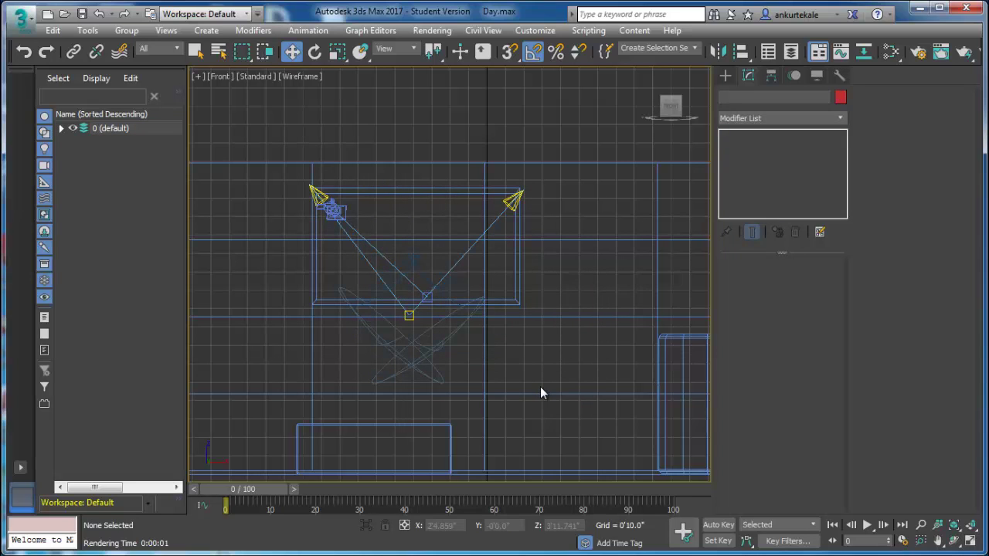
pyautogui.hotkey('alt', 'w')
pyautogui.click(596, 390)
pyautogui.hotkey('alt', 'w')
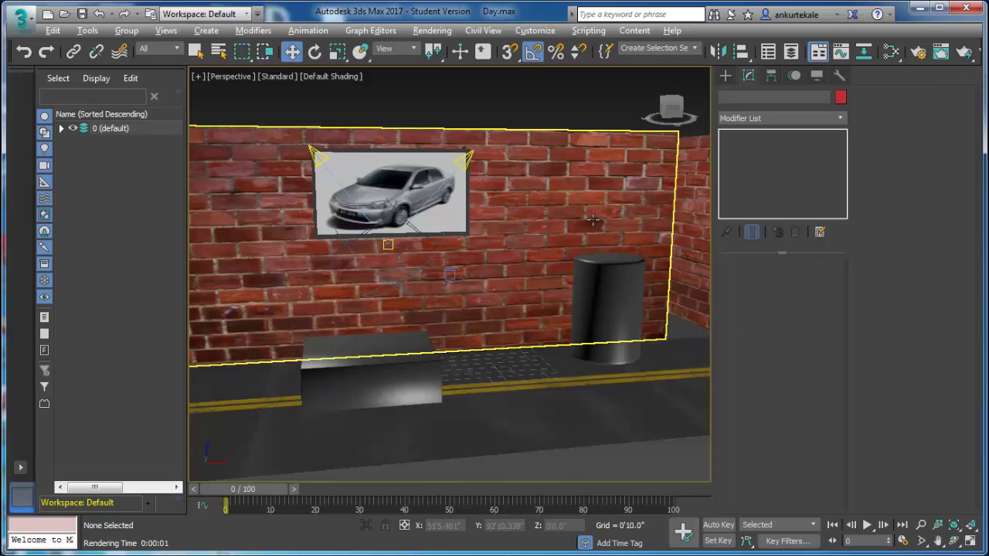
# Render the camera view and set the omni light's multiplier to 3.0.
pyautogui.press('c')
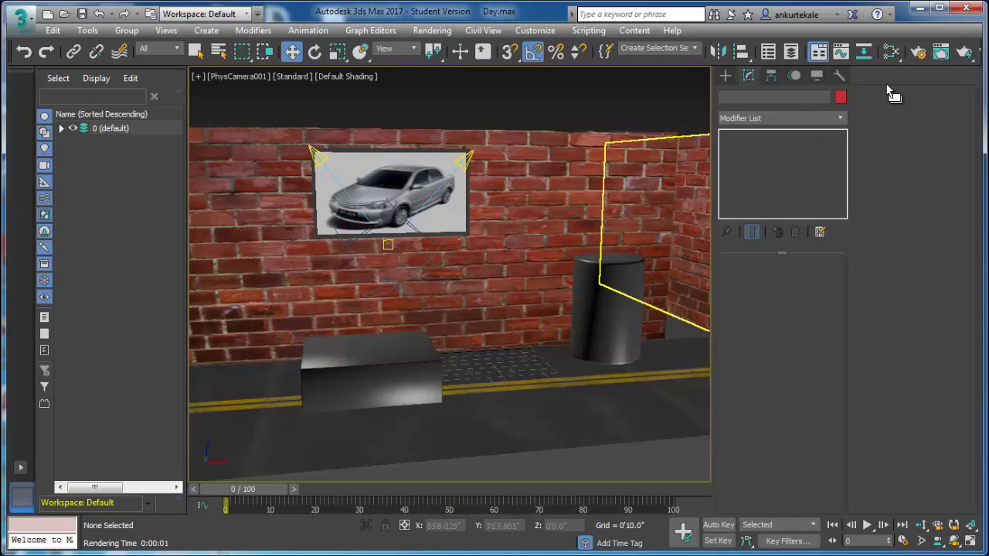
pyautogui.click(964, 51)
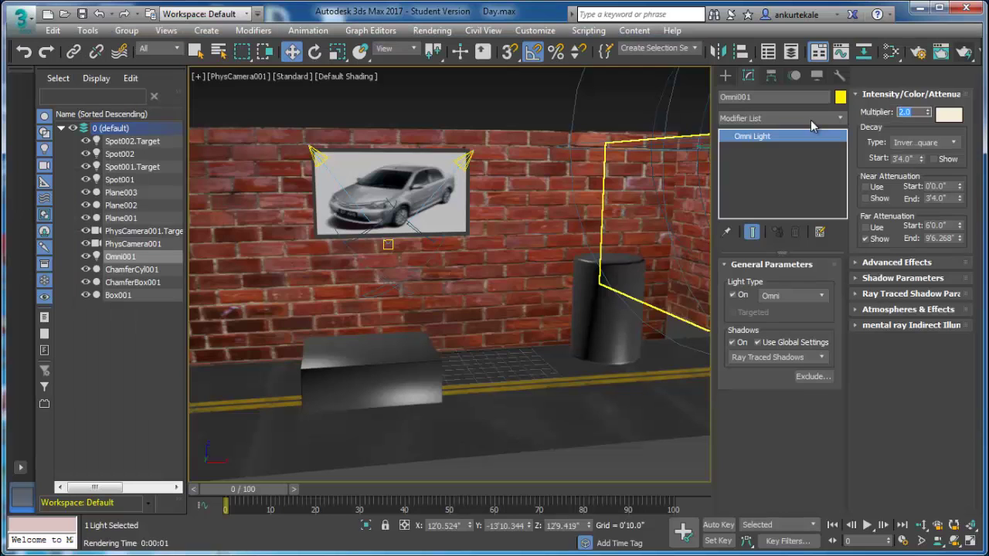
pyautogui.write('3.0')
pyautogui.press('Return')
pyautogui.hotkey('shift', 'q')
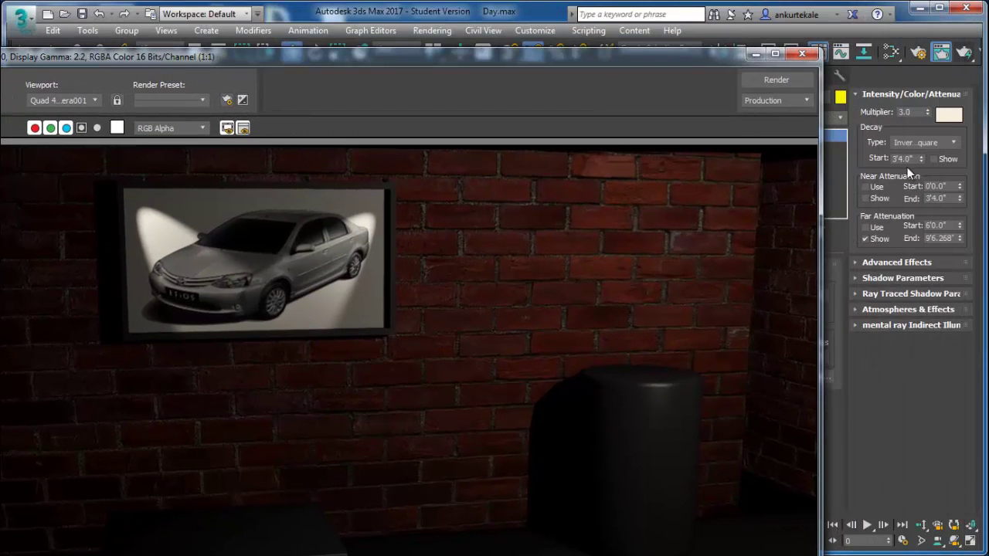
# Raise the omni multiplier to 5.0 and then 8.0, re-rendering each time.
pyautogui.click(888, 241)
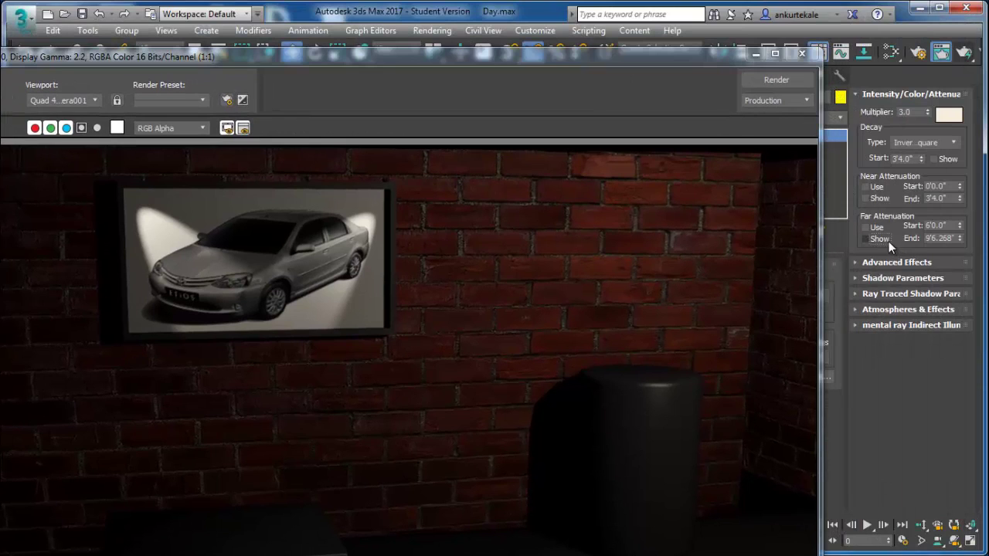
pyautogui.click(920, 115)
pyautogui.write('5')
pyautogui.click(790, 79)
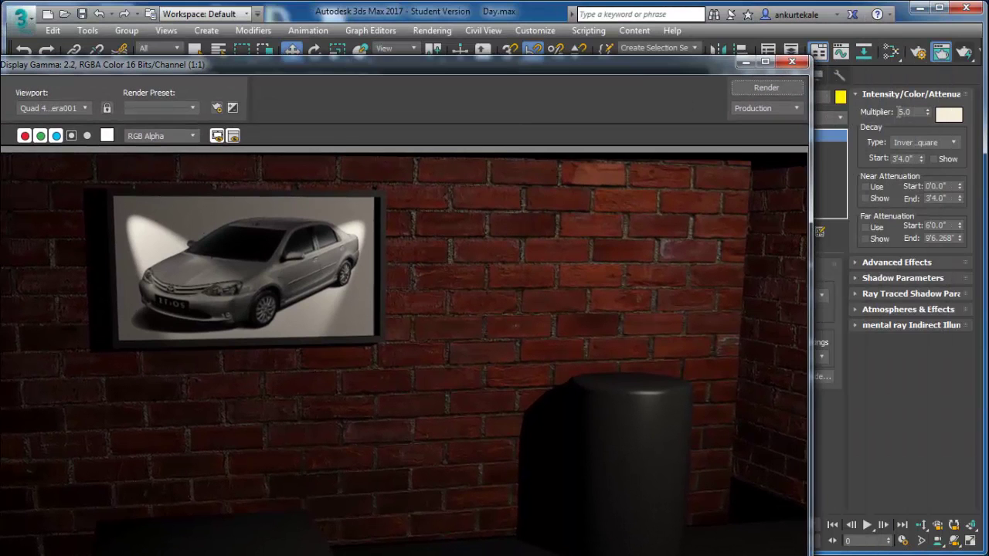
pyautogui.click(904, 112)
pyautogui.write('8')
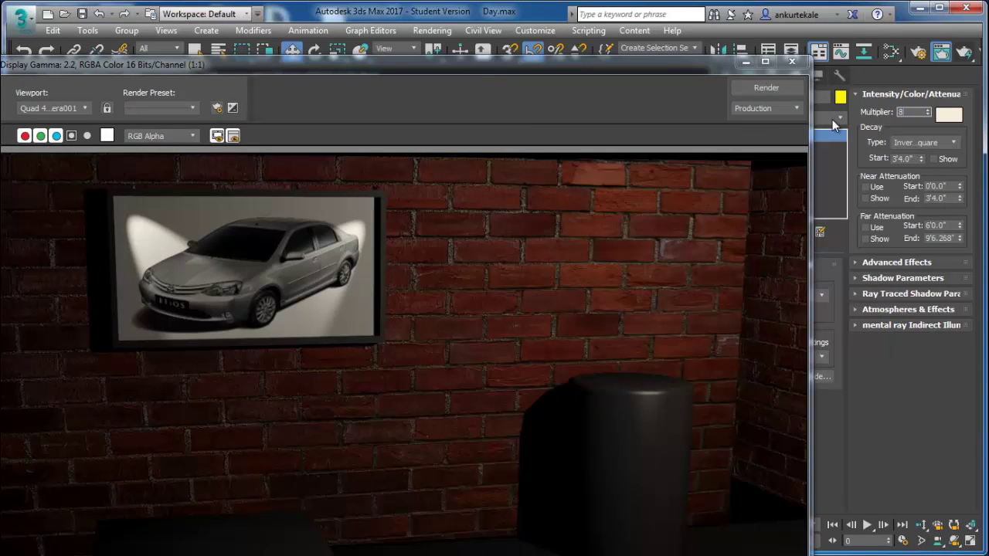
pyautogui.click(788, 88)
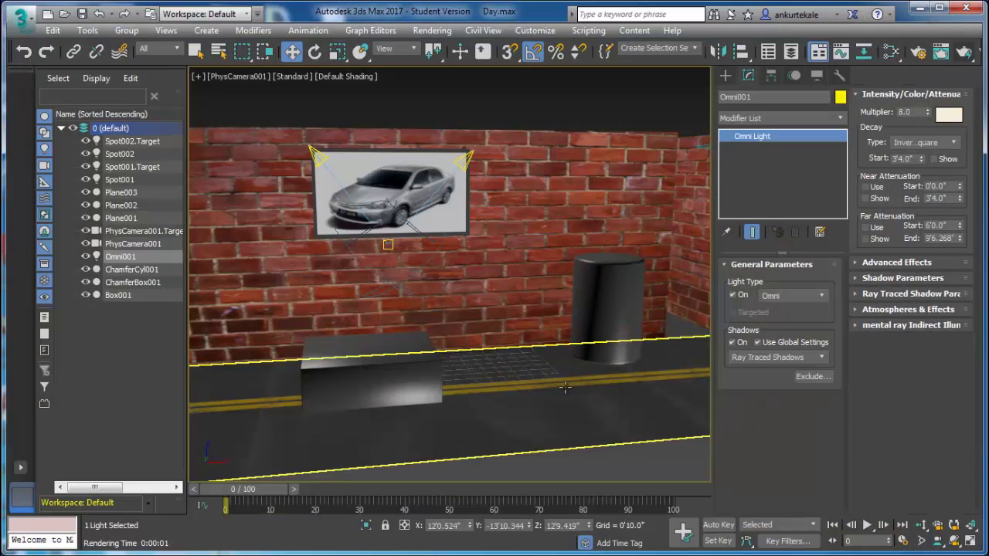
# Shift-move Omni001 left as an instanced Omni002 and render the camera view.
pyautogui.press('p')
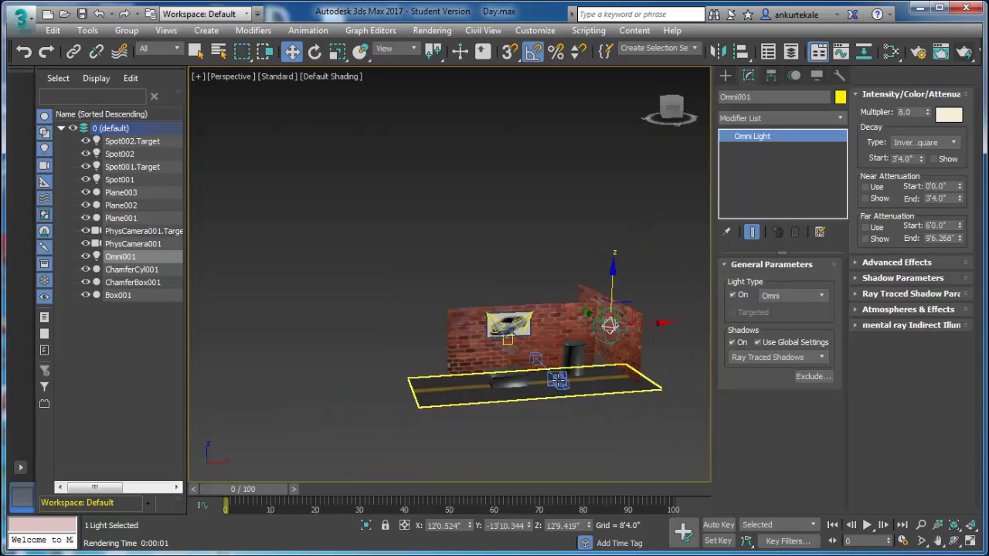
pyautogui.scroll(-5, 665, 370)
pyautogui.moveTo(663, 323); pyautogui.dragTo(473, 356)
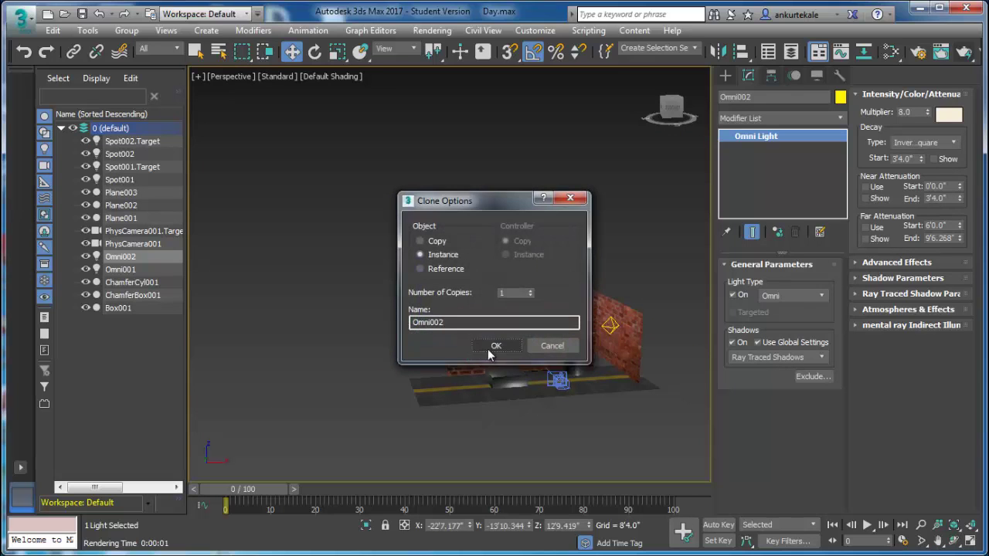
pyautogui.press('Return')
pyautogui.press('c')
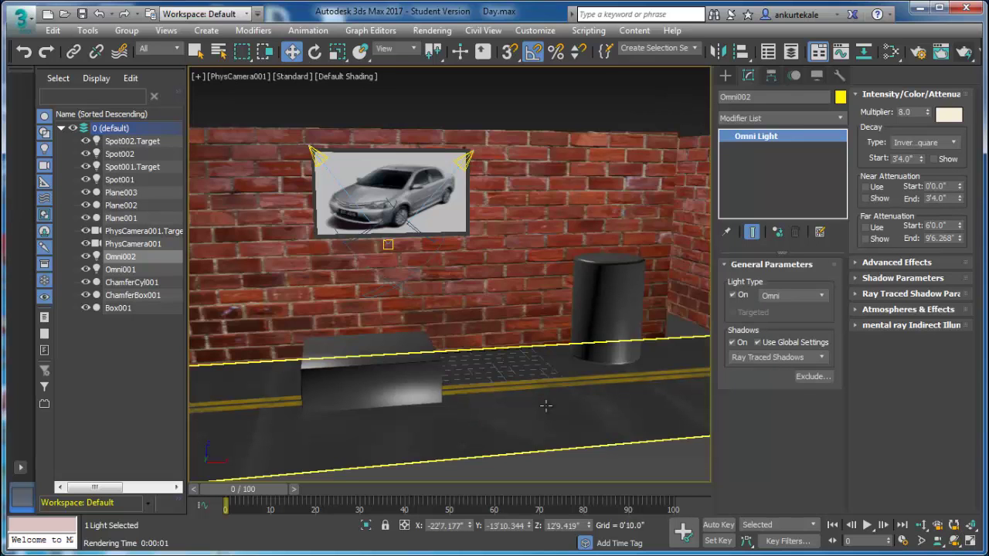
pyautogui.click(963, 51)
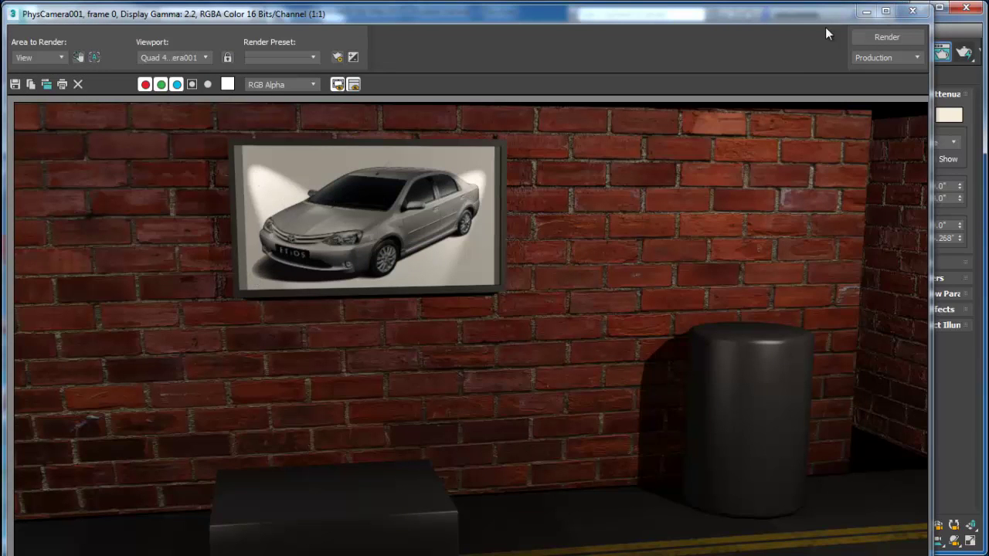
pyautogui.click(913, 10)
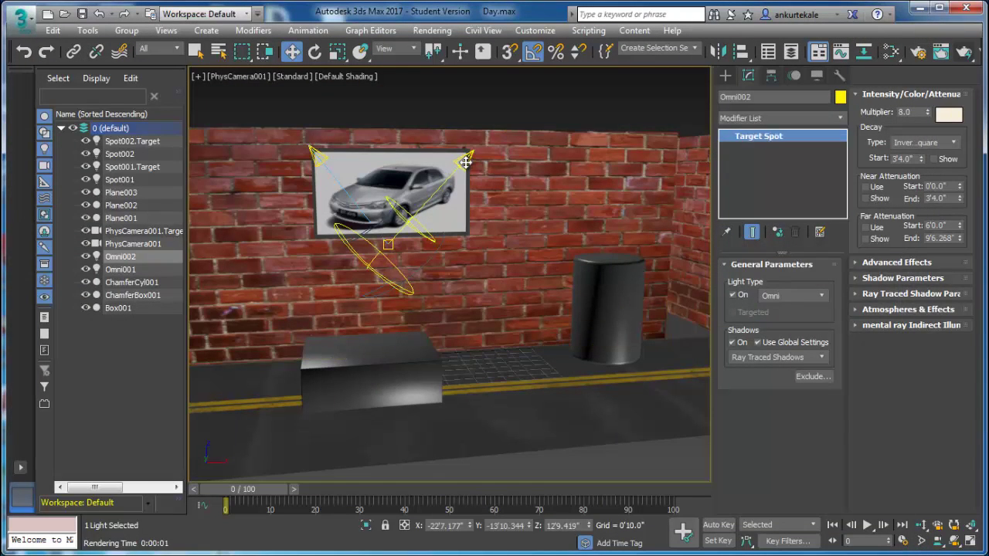
# Set Spot001 to multiplier 3.0 with far attenuation ending at 11'0.55", and re-render.
pyautogui.click(465, 160)
pyautogui.doubleClick(913, 112)
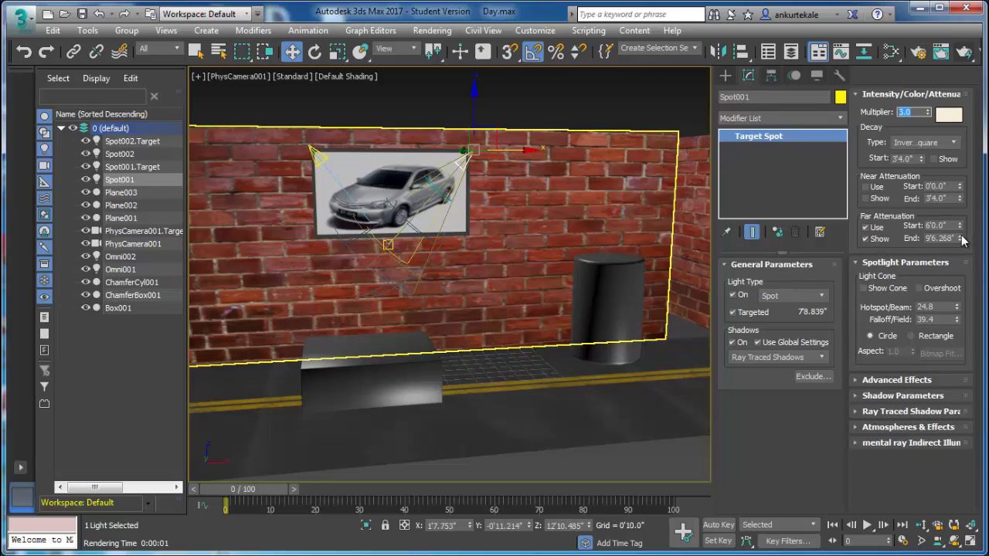
pyautogui.moveTo(961, 241); pyautogui.dragTo(962, 225)
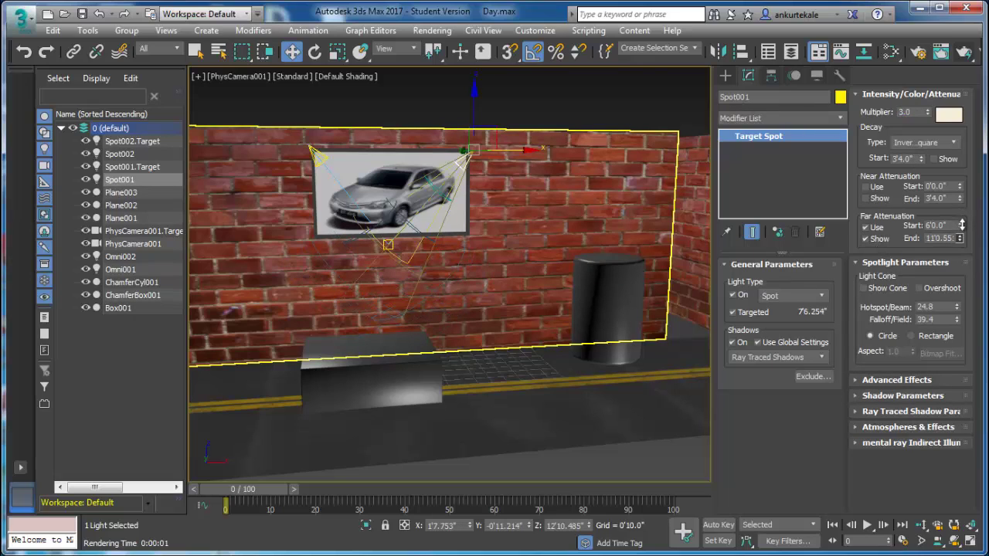
pyautogui.click(963, 52)
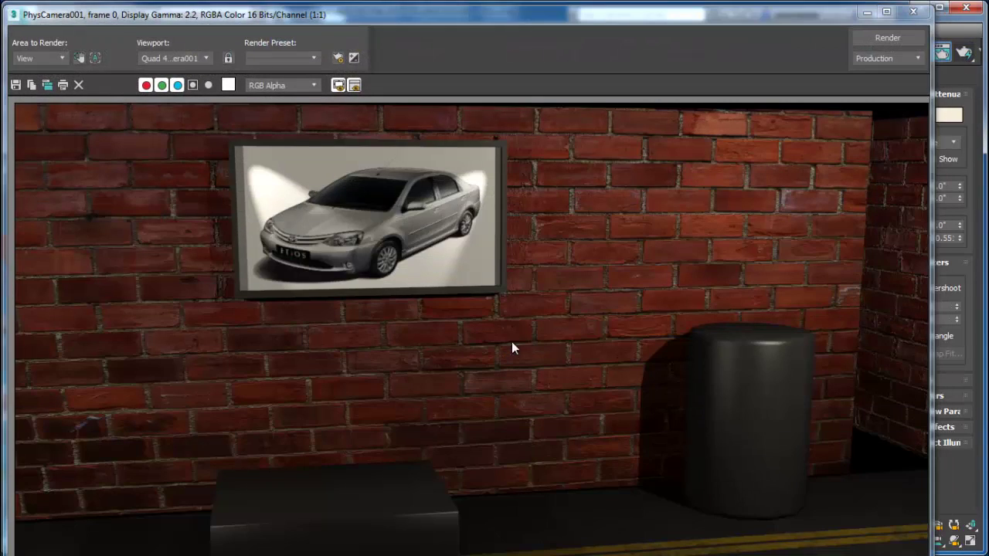
pyautogui.click(914, 12)
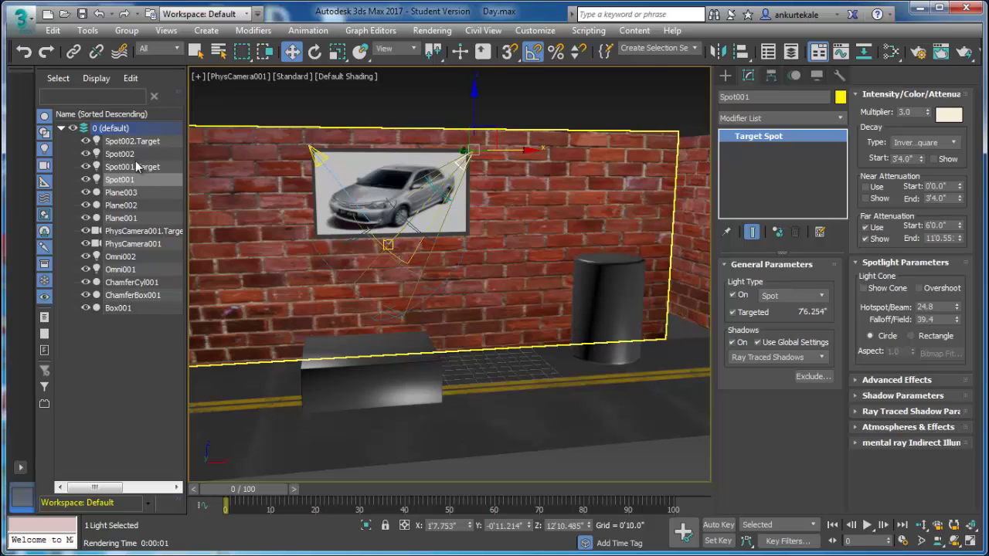
# Turn off Omni002 and Omni001, render the camera view, and start moving Spot001's target.
pyautogui.click(135, 257)
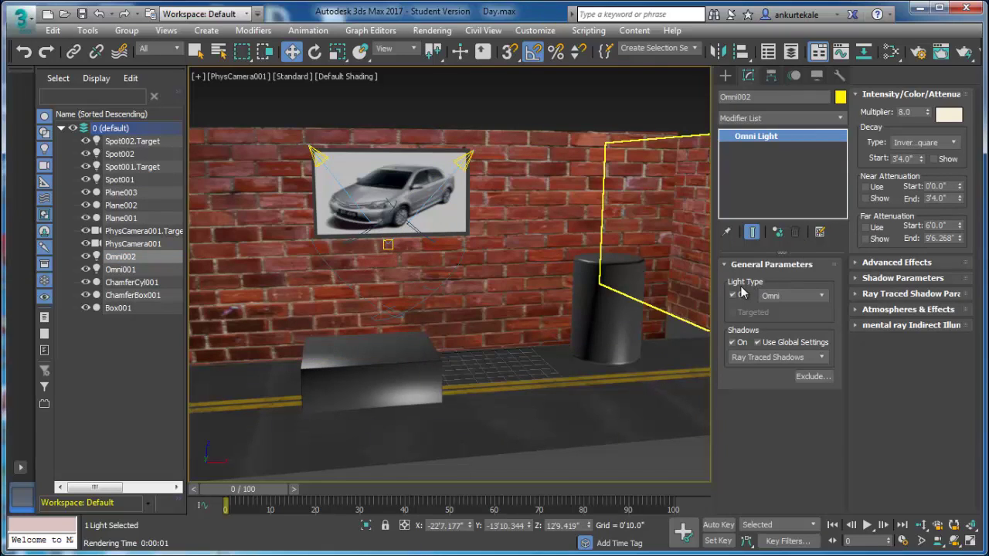
pyautogui.click(741, 294)
pyautogui.click(120, 269)
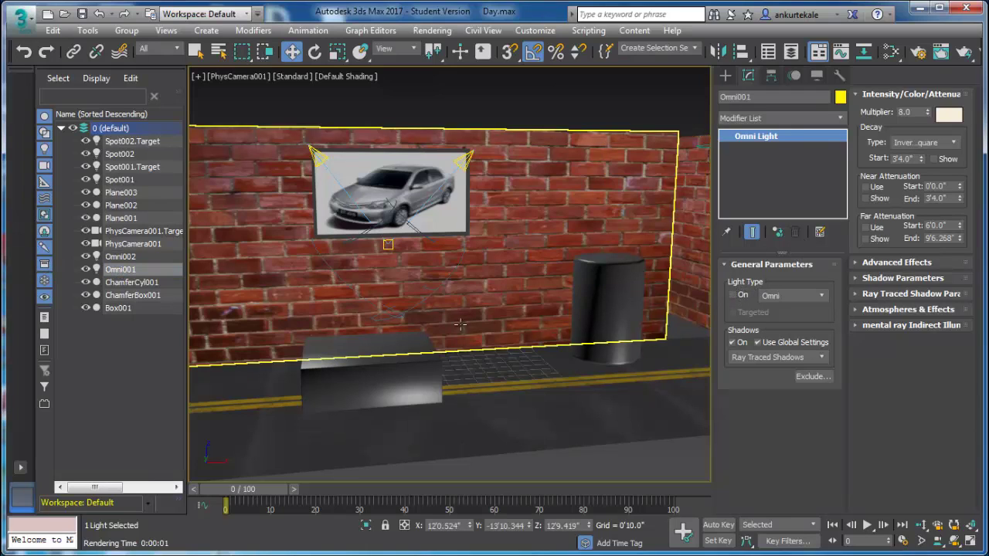
pyautogui.click(743, 297)
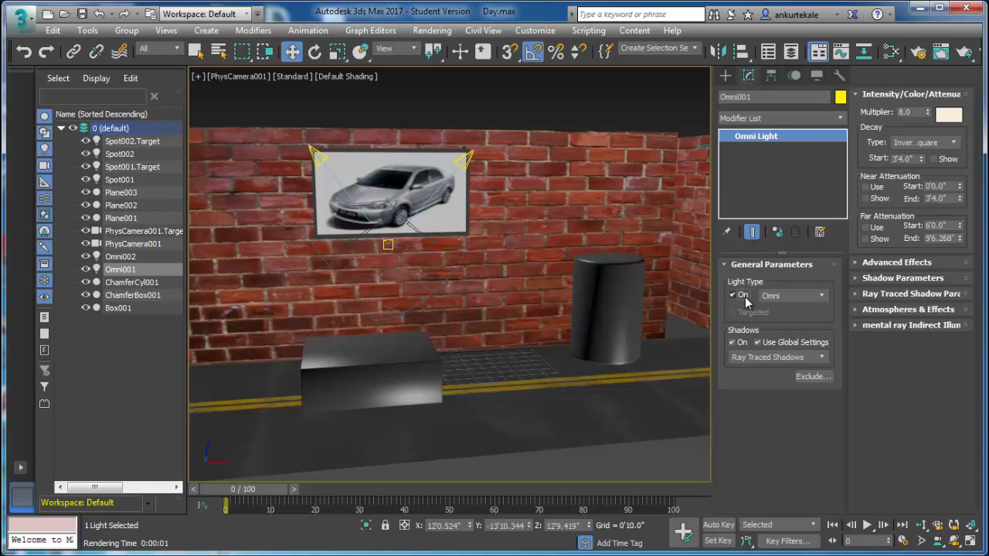
pyautogui.click(122, 258)
pyautogui.click(121, 269)
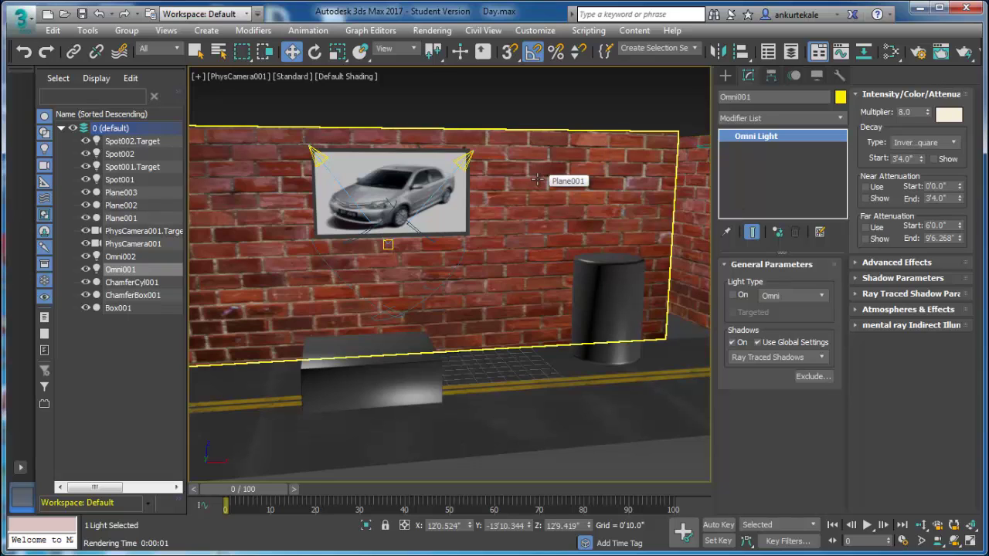
pyautogui.click(963, 52)
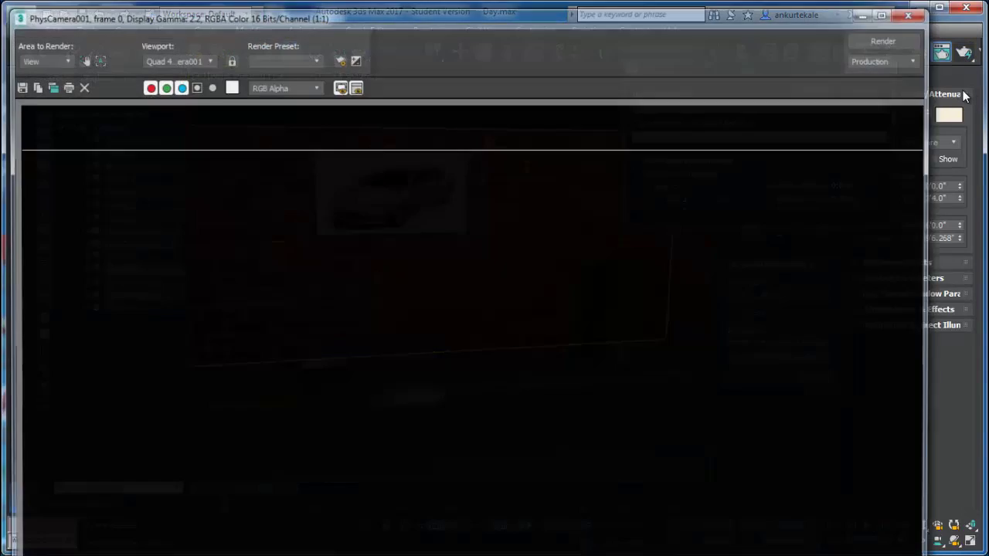
pyautogui.moveTo(479, 228)
pyautogui.mouseDown()
pyautogui.moveTo(444, 224)
pyautogui.moveTo(414, 334)
pyautogui.mouseUp()
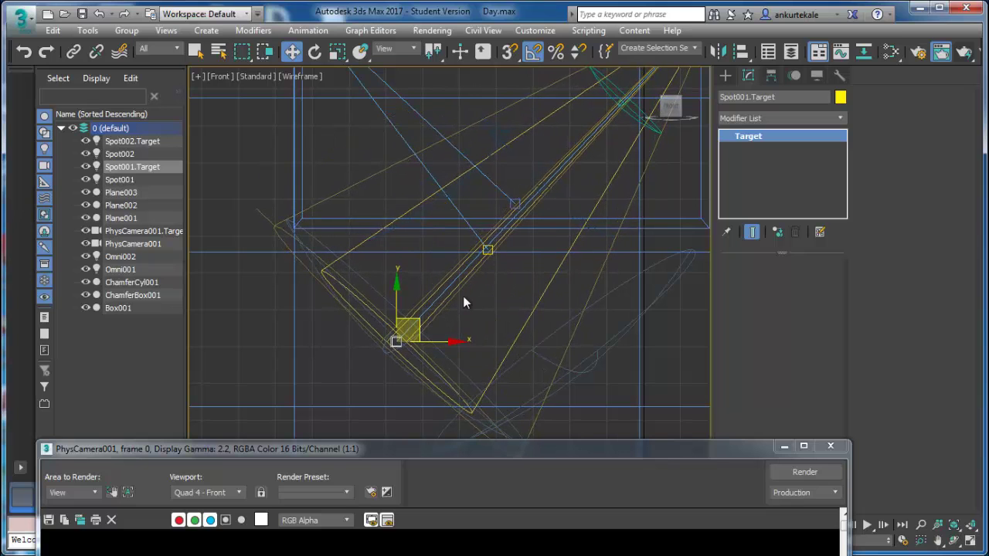
# Try shifting Spot002 down and right, then undo that move.
pyautogui.scroll(-3, 463, 302)
pyautogui.scroll(-3, 452, 290)
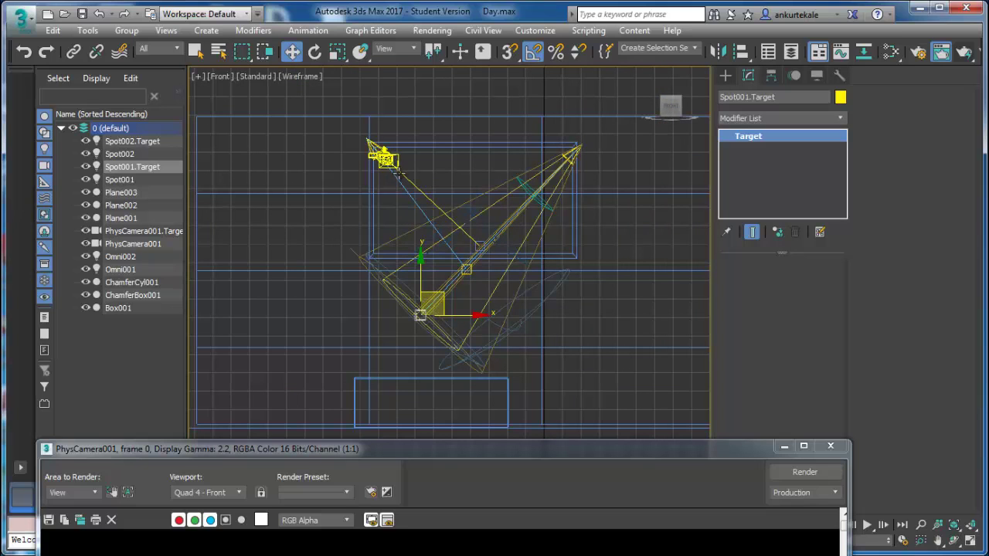
pyautogui.click(398, 174)
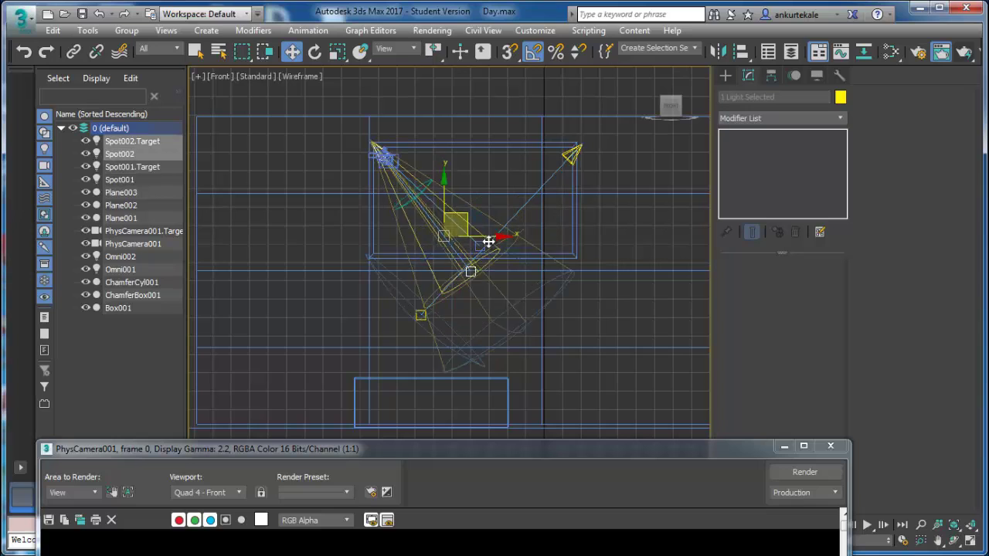
pyautogui.moveTo(489, 241); pyautogui.dragTo(530, 265)
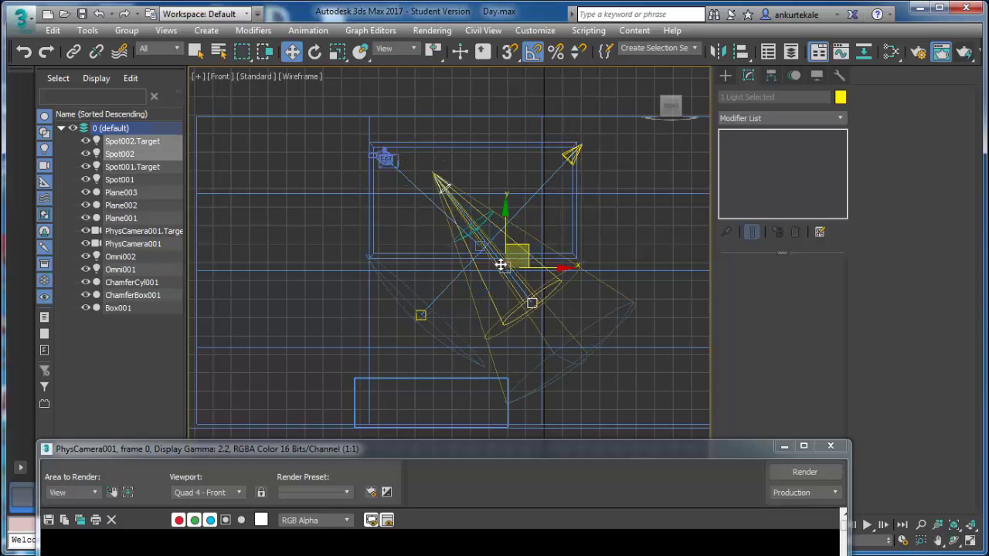
pyautogui.hotkey('ctrl', 'z')
# Move Spot002's target down and right across the poster and test-render the front view.
pyautogui.click(463, 269)
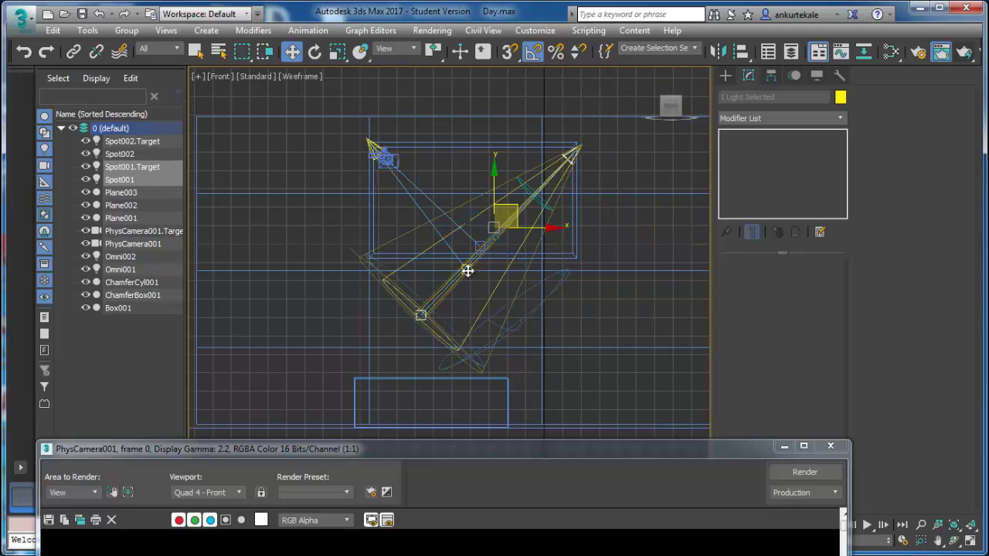
pyautogui.click(466, 270)
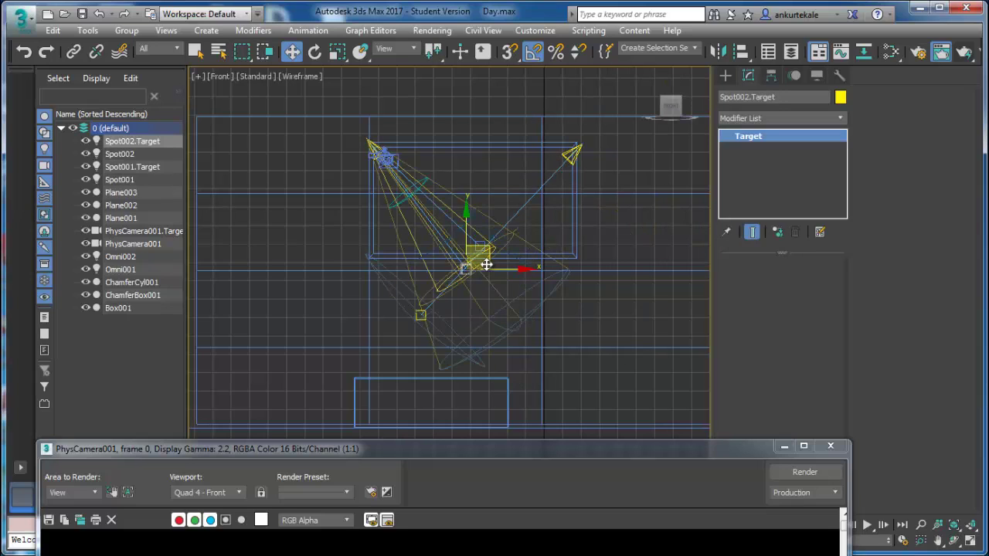
pyautogui.moveTo(476, 263)
pyautogui.mouseDown()
pyautogui.moveTo(534, 290)
pyautogui.moveTo(539, 318)
pyautogui.mouseUp()
pyautogui.hotkey('shift', 'q')
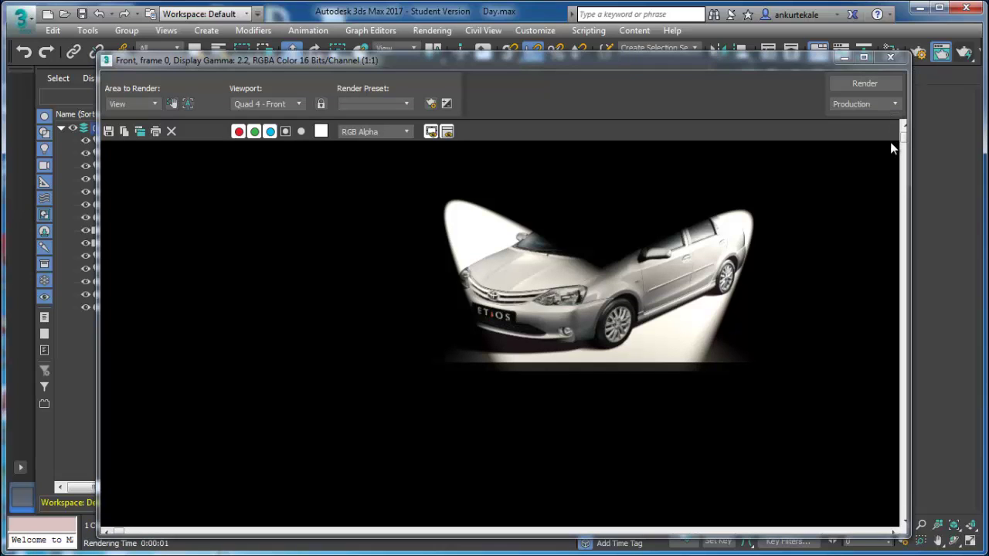
pyautogui.click(890, 58)
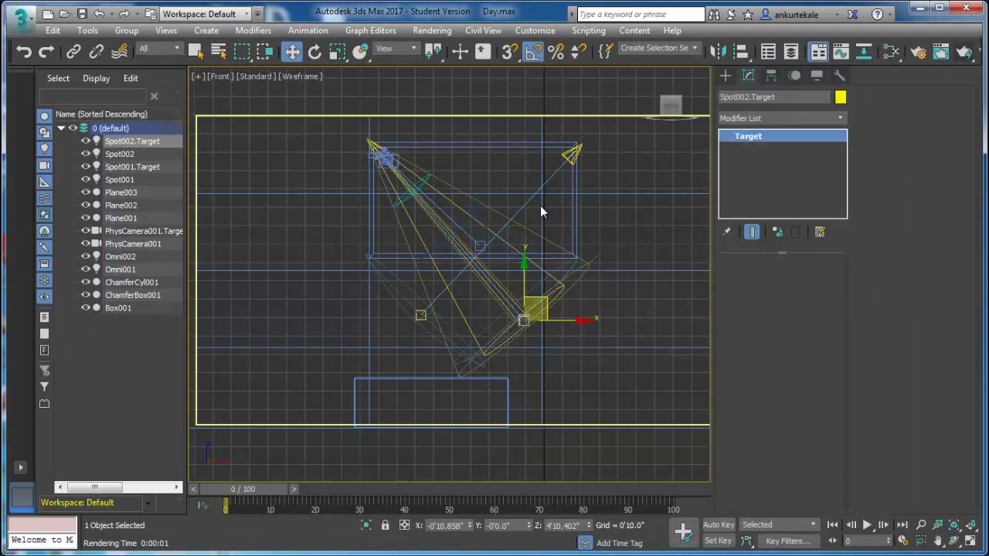
pyautogui.click(571, 154)
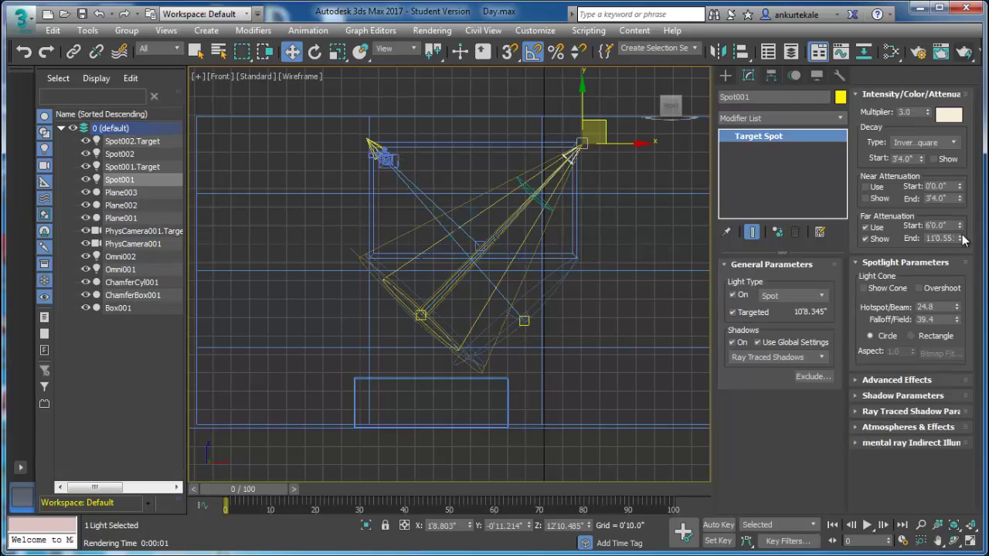
# Raise Spot001's Far Attenuation End to 15'10.8" and test-render the PhysCamera001 view.
pyautogui.moveTo(962, 239); pyautogui.dragTo(961, 202)
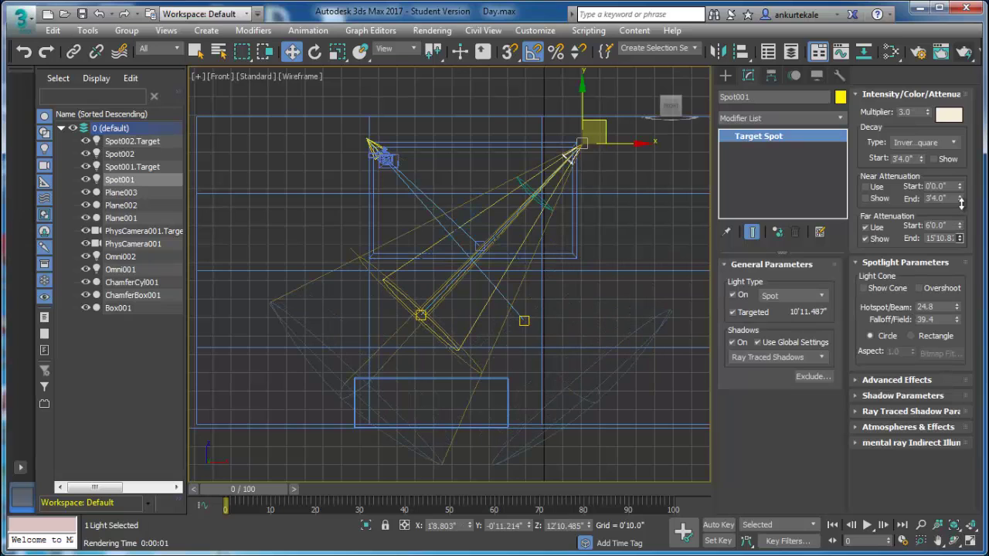
pyautogui.hotkey('alt', 'w')
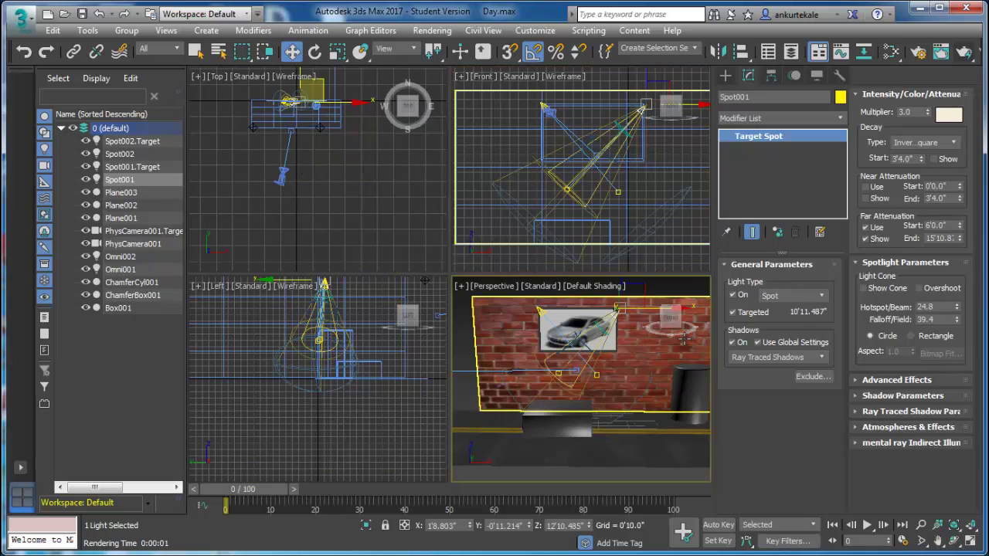
pyautogui.hotkey('alt', 'w')
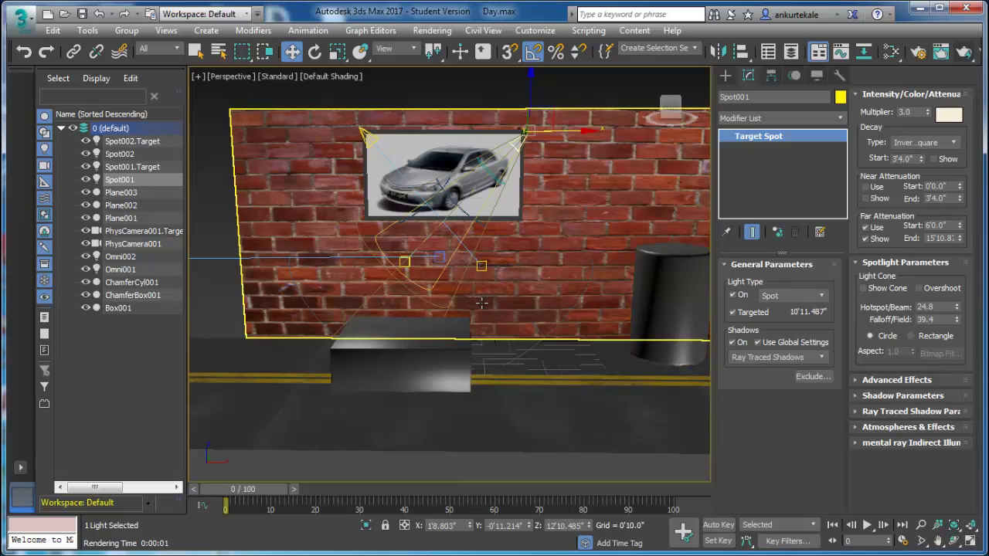
pyautogui.press('c')
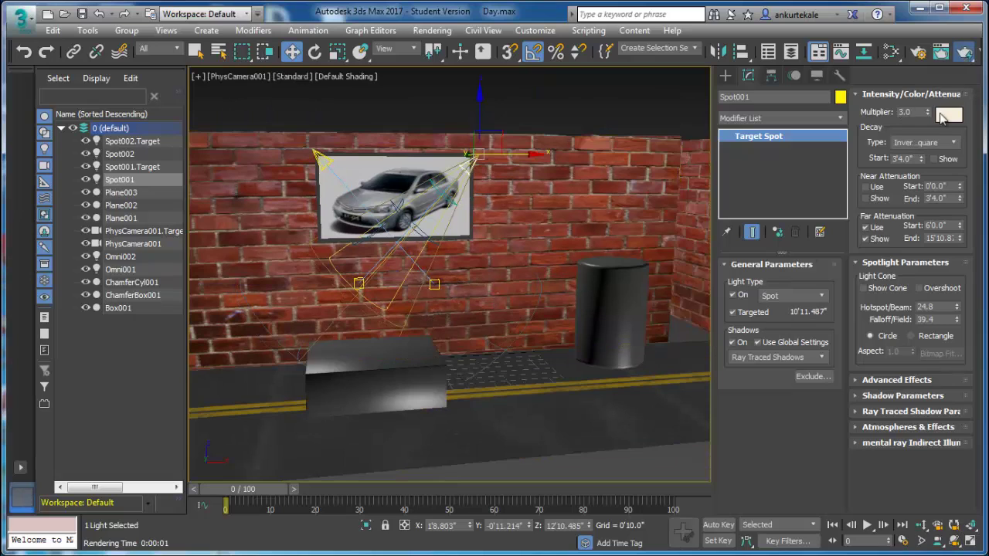
pyautogui.click(964, 51)
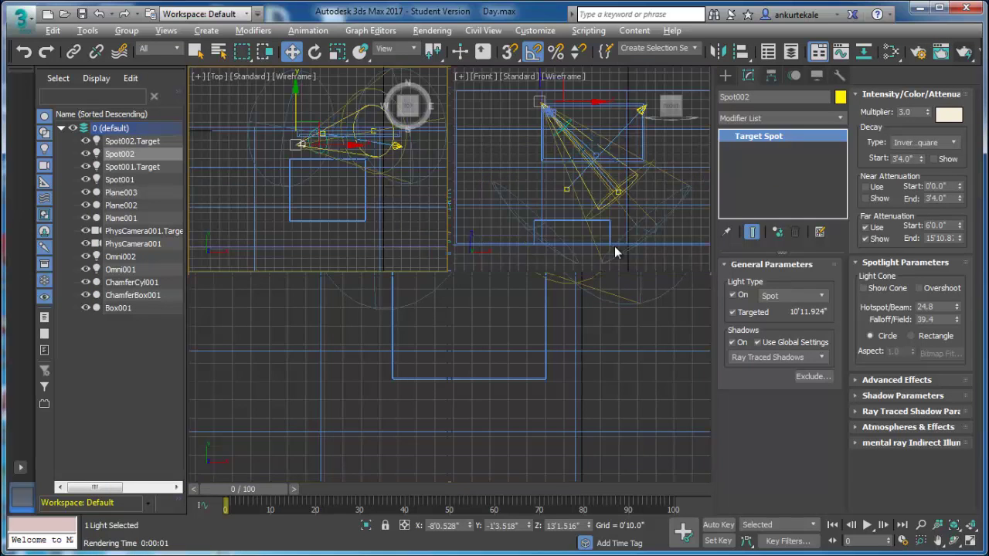
# In the Front view, move Spot001.Target down-left and Spot002.Target down-right so the beams cross.
pyautogui.rightClick(615, 252)
pyautogui.hotkey('alt', 'w')
pyautogui.scroll(3, 495, 255)
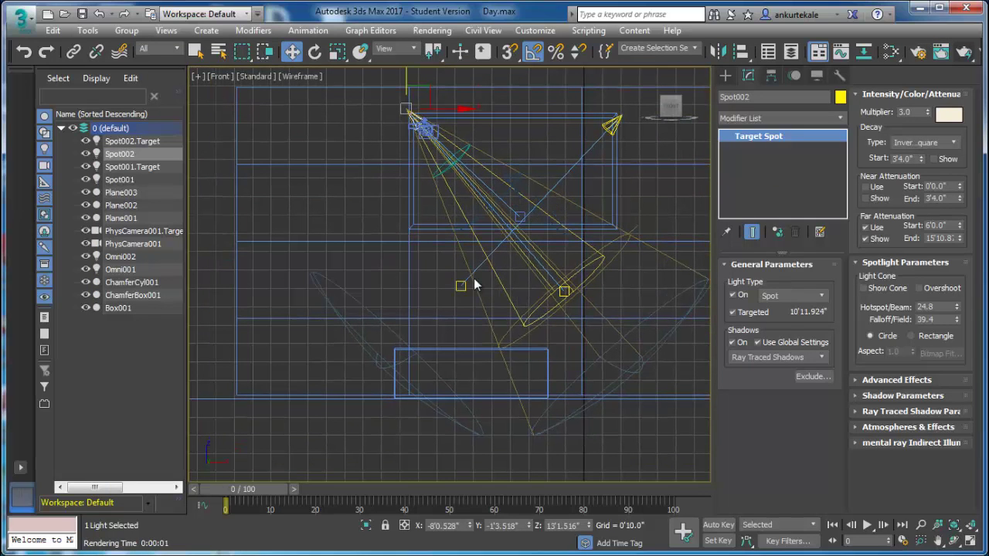
pyautogui.moveTo(459, 286)
pyautogui.mouseDown()
pyautogui.moveTo(442, 320)
pyautogui.moveTo(451, 289)
pyautogui.mouseUp()
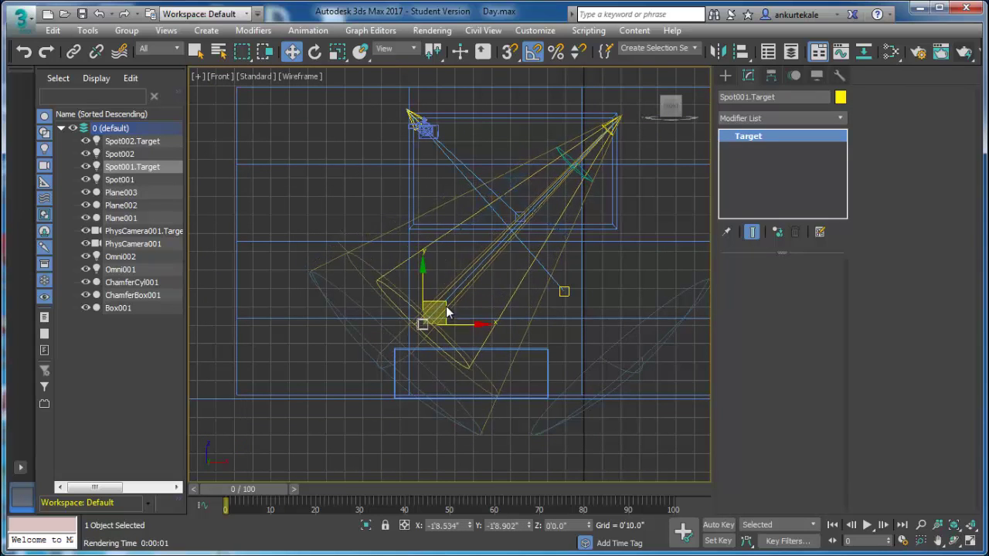
pyautogui.click(564, 290)
pyautogui.moveTo(568, 284); pyautogui.dragTo(629, 304)
pyautogui.hotkey('alt', 'w')
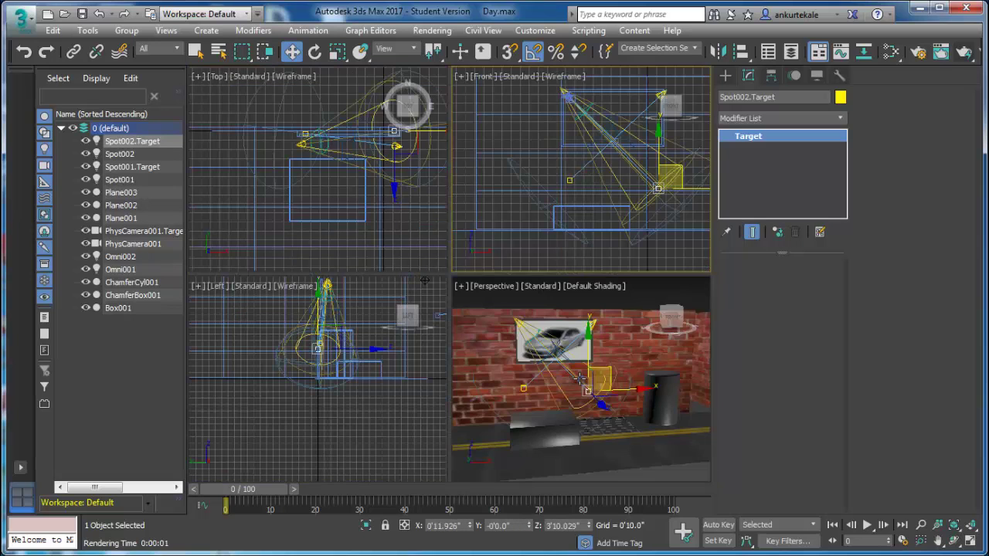
pyautogui.click(579, 379)
pyautogui.hotkey('alt', 'w')
pyautogui.click(609, 404)
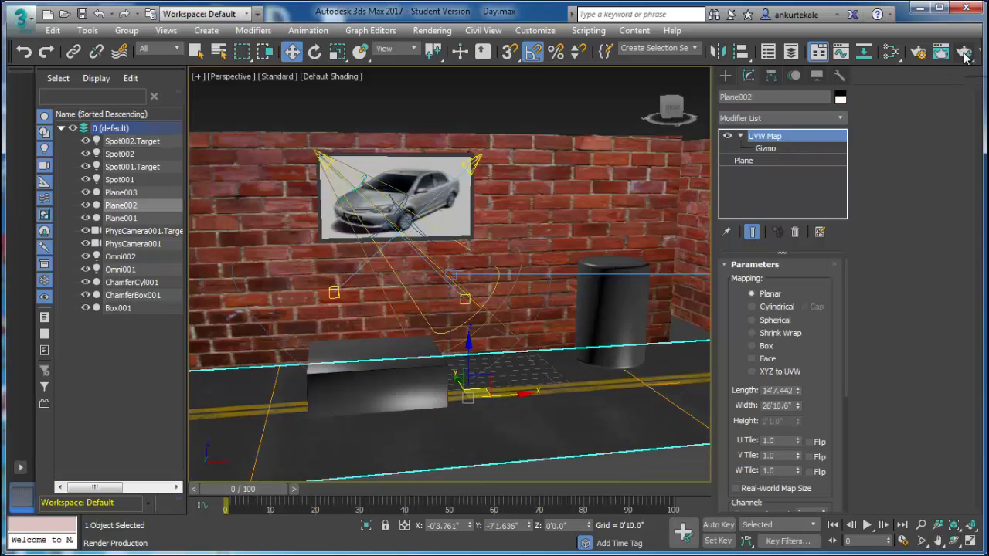
# Test-render the perspective view and switch the Lights creation category to Photometric.
pyautogui.click(964, 52)
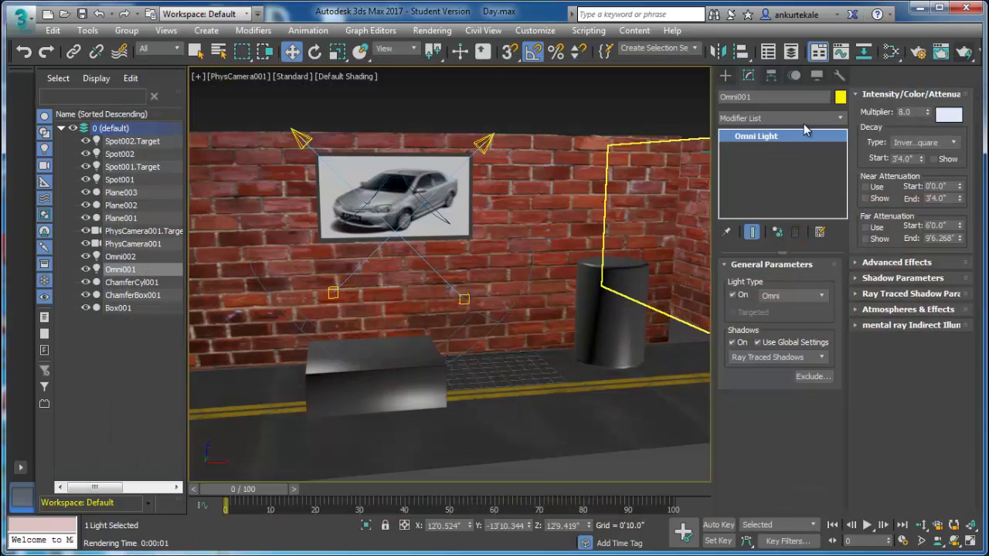
pyautogui.click(726, 75)
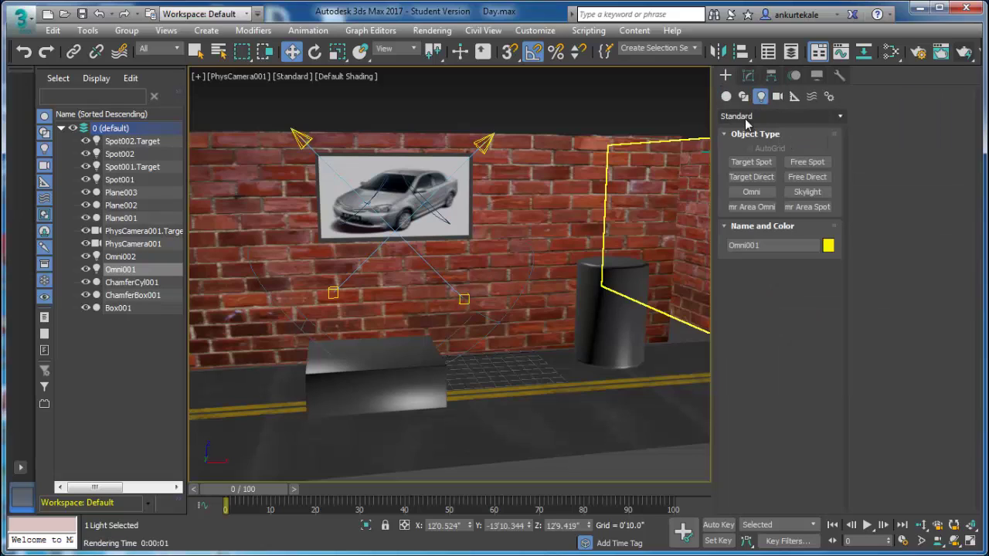
pyautogui.click(748, 117)
pyautogui.click(756, 131)
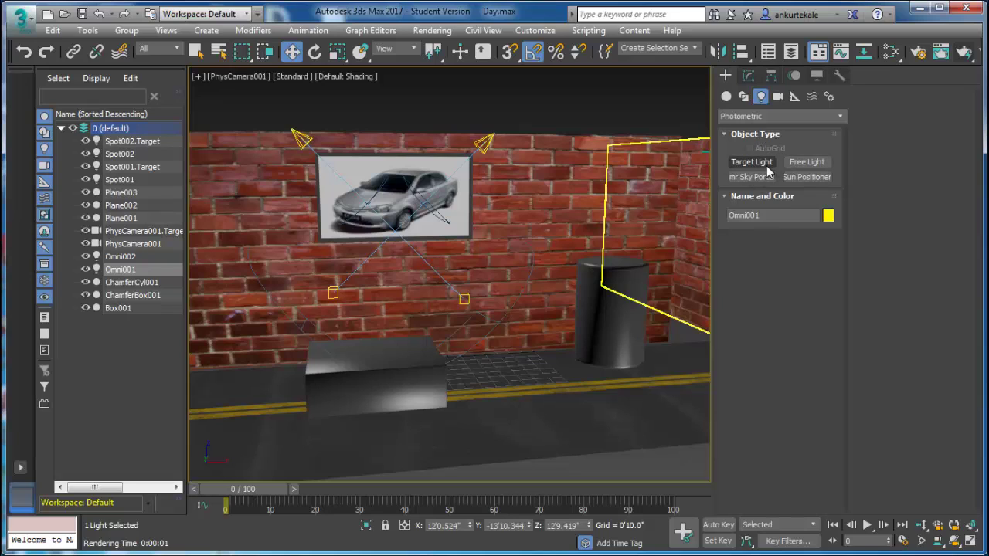
# Create a photometric Target Light above the poster's upper left in the Front view and nudge it into place.
pyautogui.hotkey('alt', 'w')
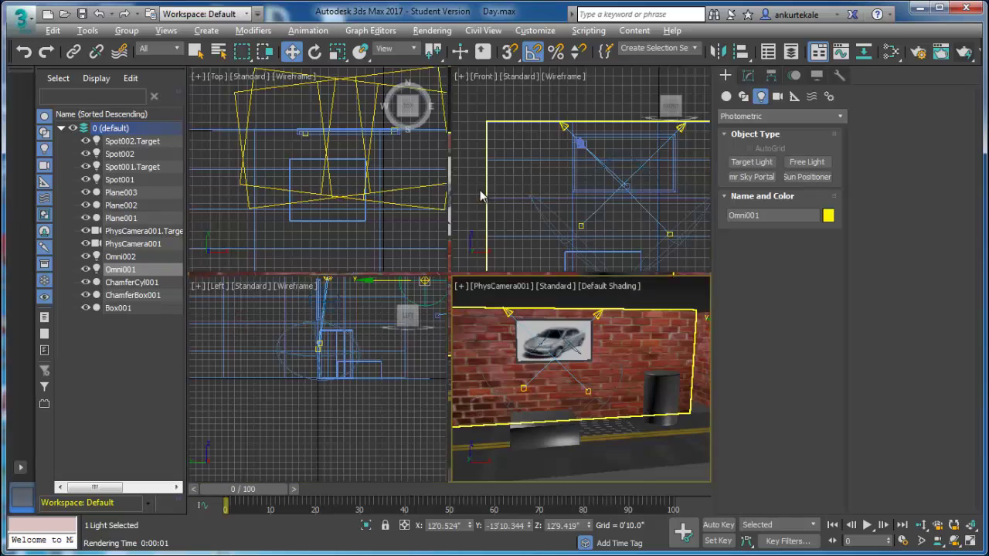
pyautogui.rightClick(585, 183)
pyautogui.hotkey('alt', 'w')
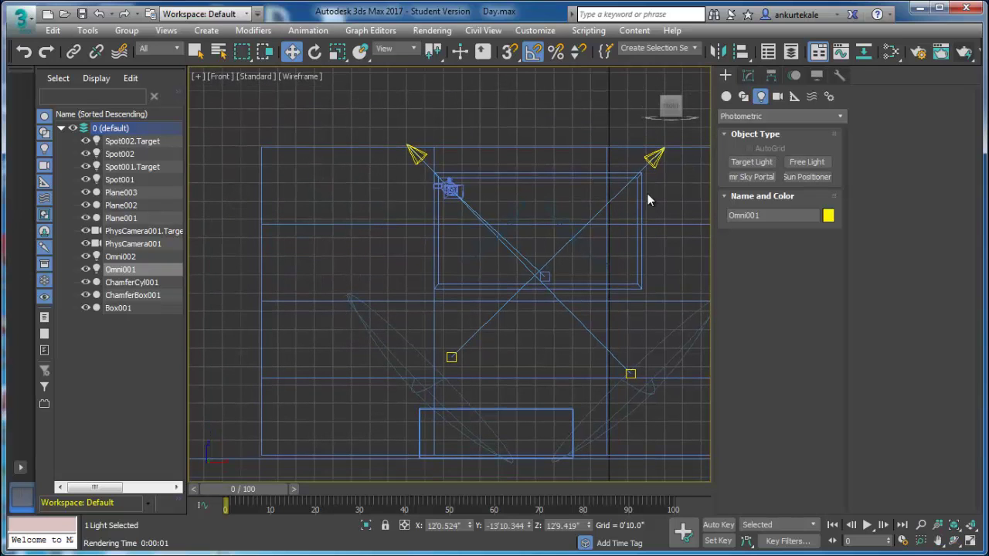
pyautogui.click(765, 162)
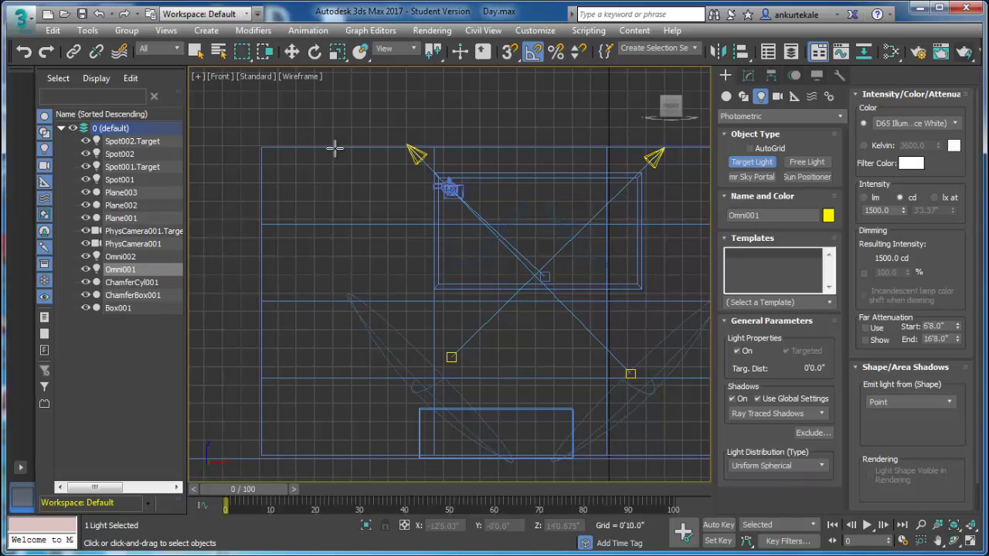
pyautogui.moveTo(334, 148); pyautogui.dragTo(334, 371)
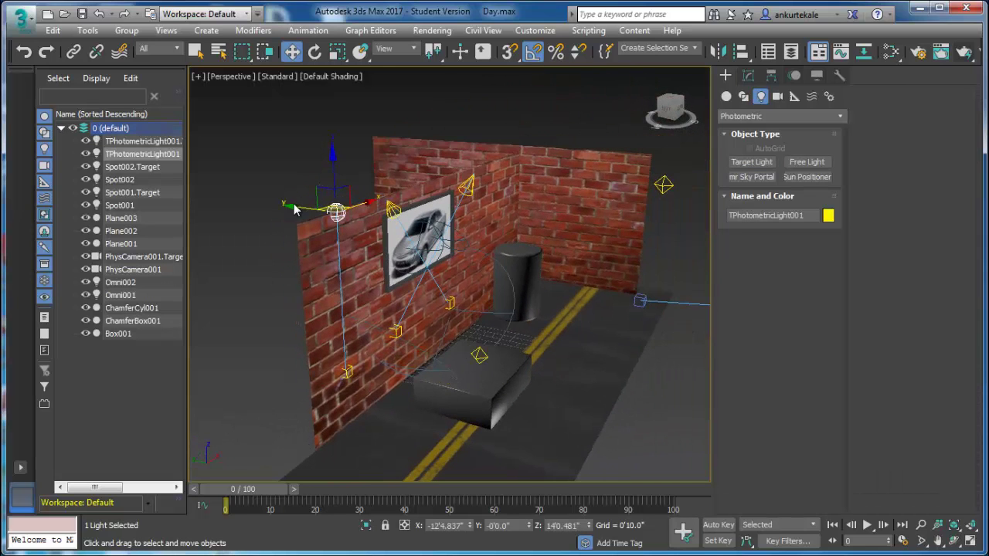
pyautogui.moveTo(294, 209); pyautogui.dragTo(302, 211)
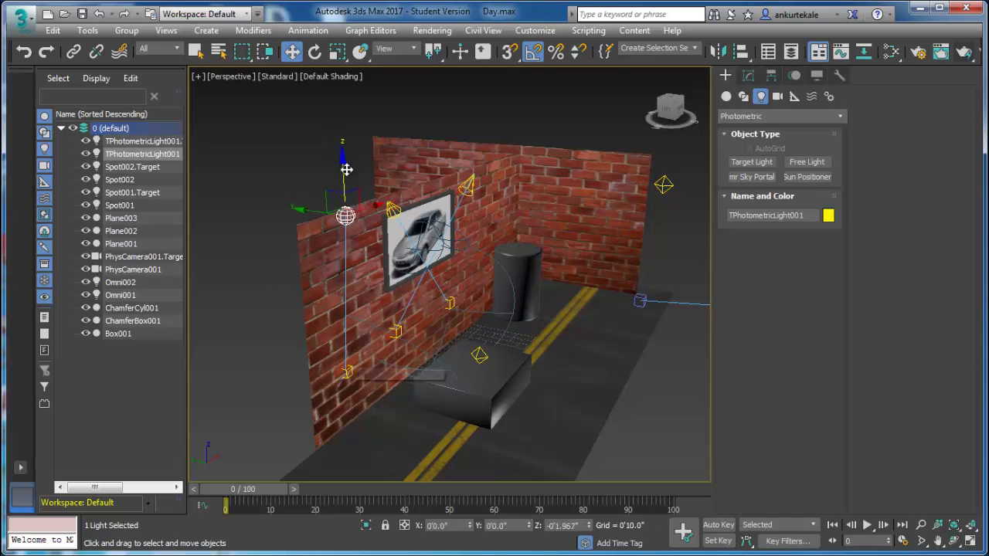
pyautogui.moveTo(346, 169); pyautogui.dragTo(347, 194)
# Render through PhysCamera001 to check the new light's pool on the bricks.
pyautogui.keyDown('alt'); pyautogui.moveTo(347, 194); pyautogui.dragTo(428, 275, button='middle'); pyautogui.keyUp('alt')
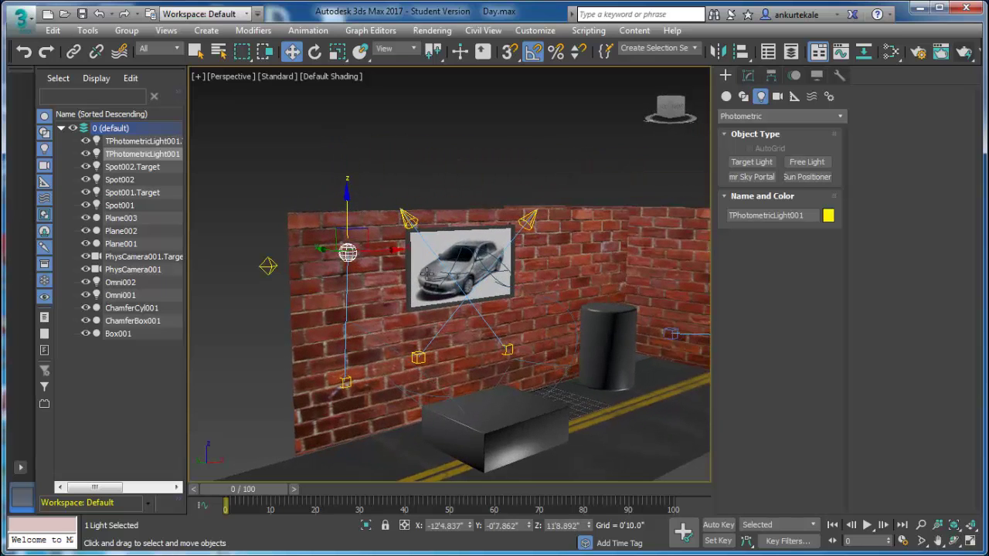
pyautogui.hotkey('alt', 'w')
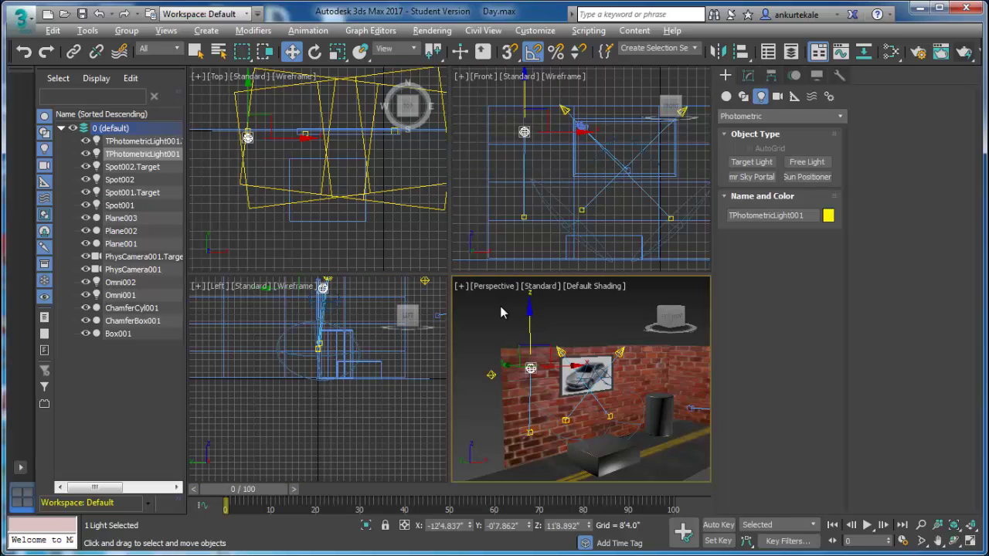
pyautogui.hotkey('alt', 'w')
pyautogui.press('c')
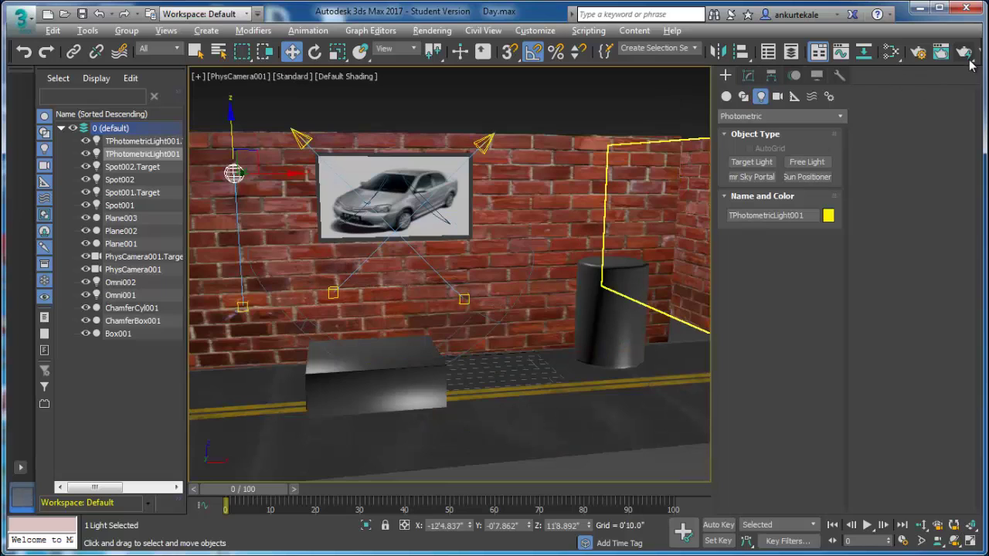
pyautogui.hotkey('shift', 'q')
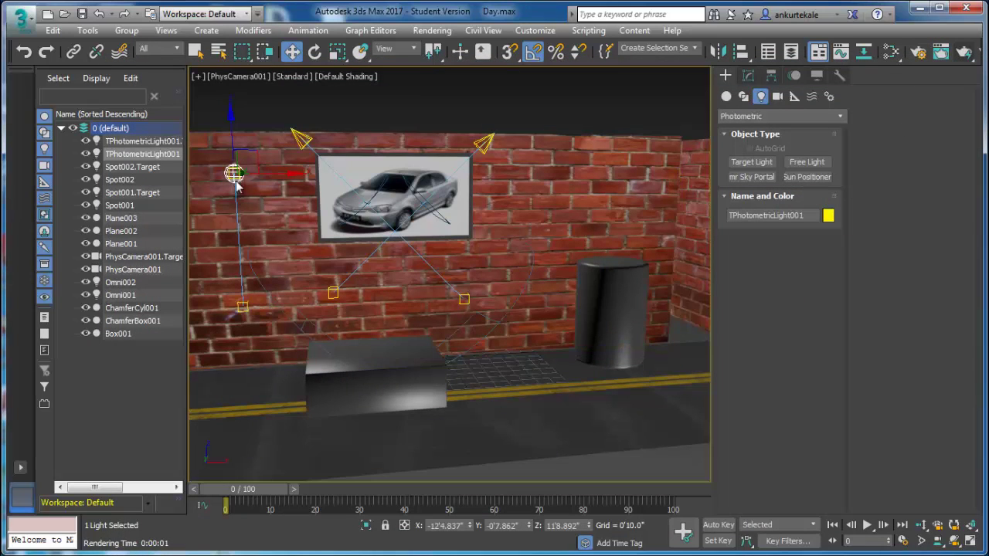
# Apply the Recessed 75W Lamp (web) template to TPhotometricLight001 and test-render it.
pyautogui.click(748, 75)
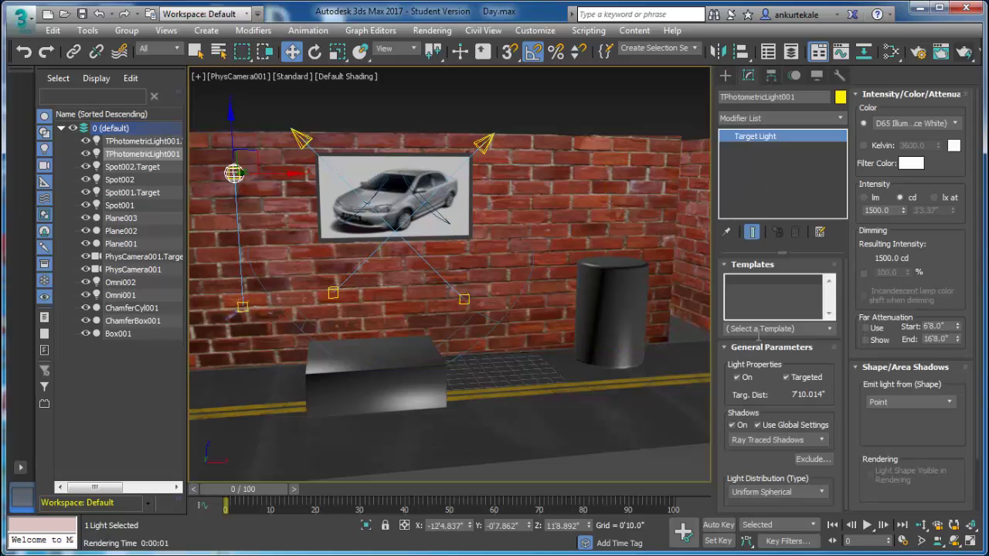
pyautogui.click(761, 331)
pyautogui.click(826, 332)
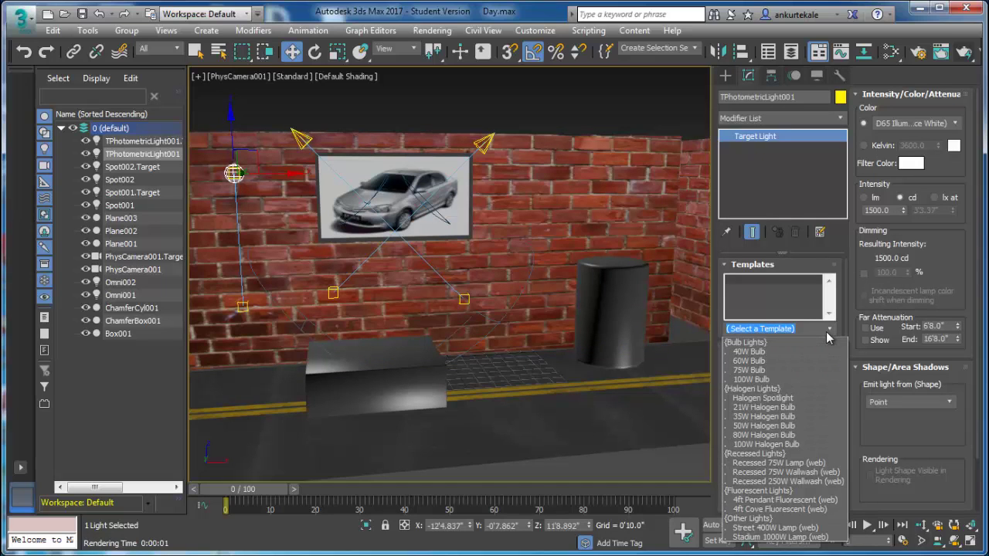
pyautogui.click(813, 465)
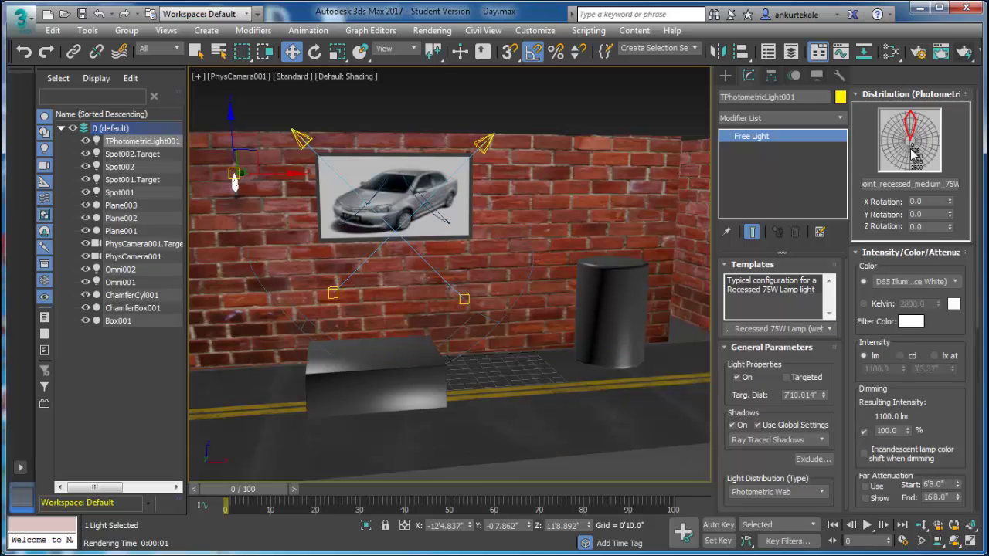
pyautogui.click(954, 51)
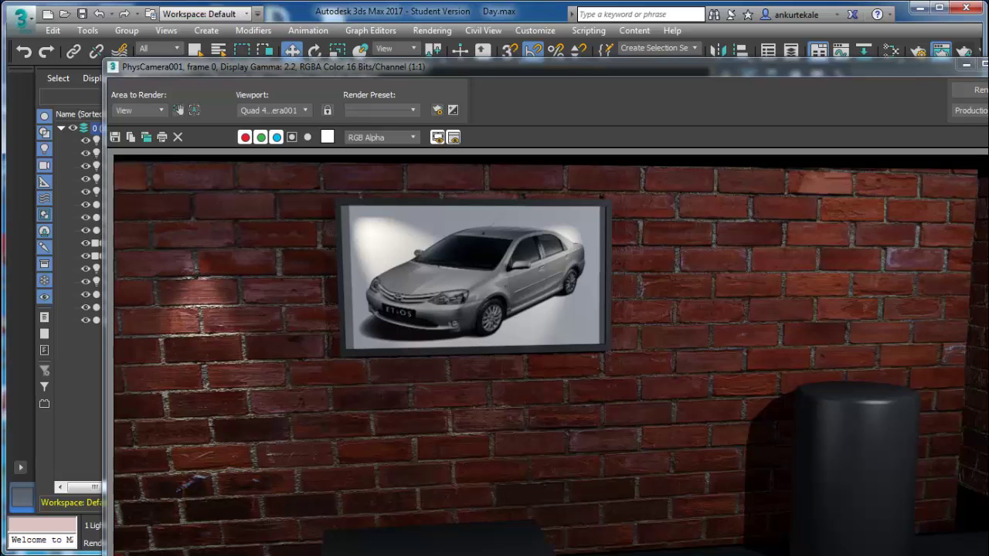
# Switch off the Omni002 light and test-render the camera view.
pyautogui.click(101, 317)
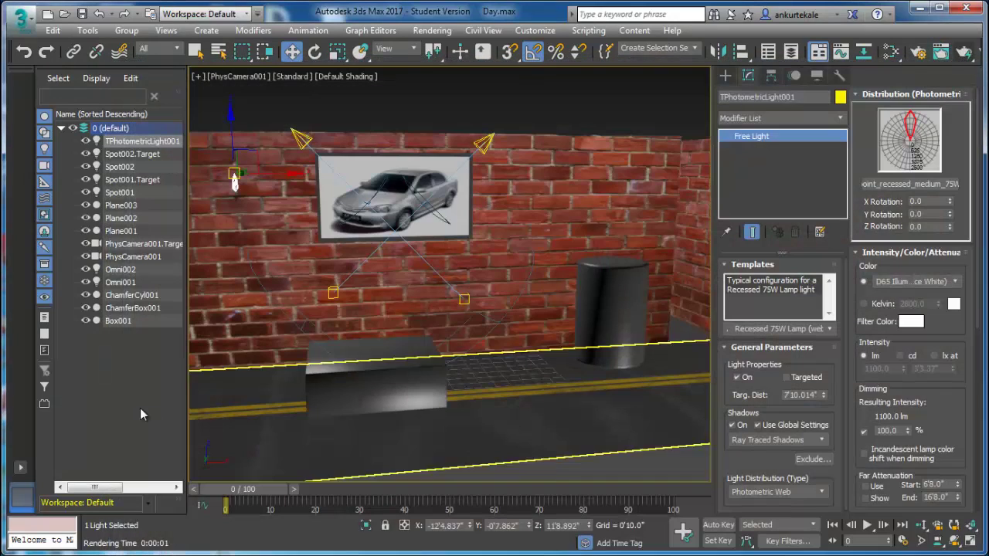
pyautogui.click(120, 270)
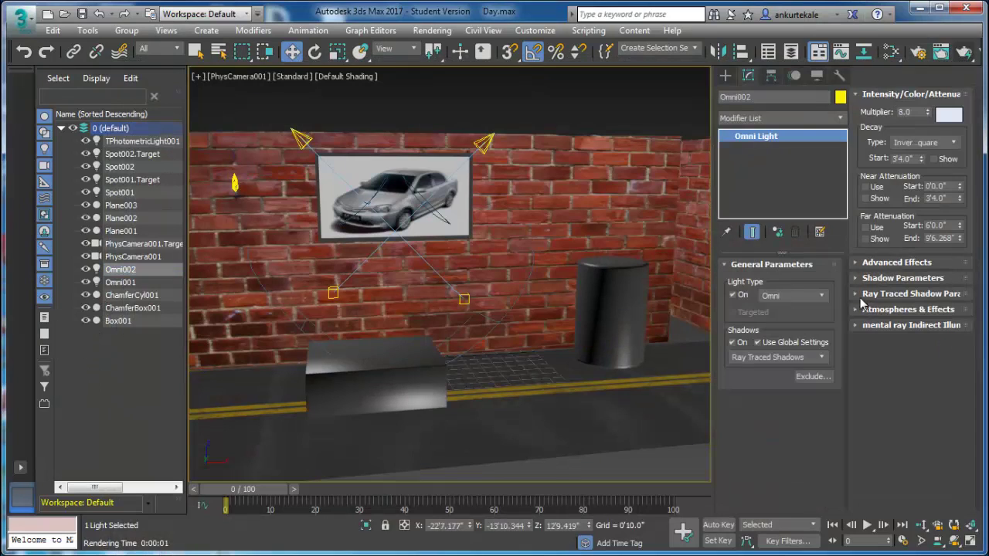
pyautogui.click(740, 296)
pyautogui.click(964, 51)
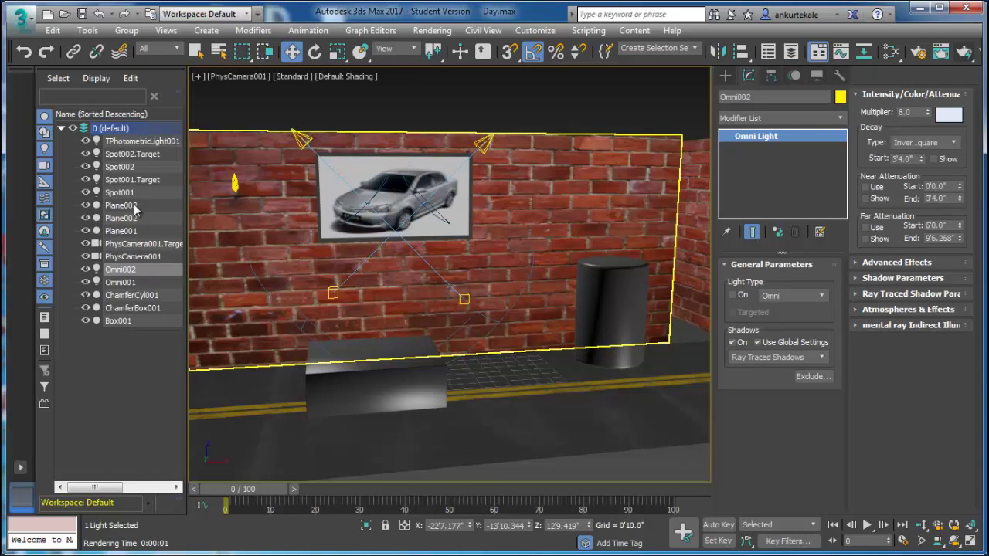
# Give TPhotometricLight001 the 4ft Pendant Fluorescent (web) template at 3200 lm and test-render.
pyautogui.click(142, 142)
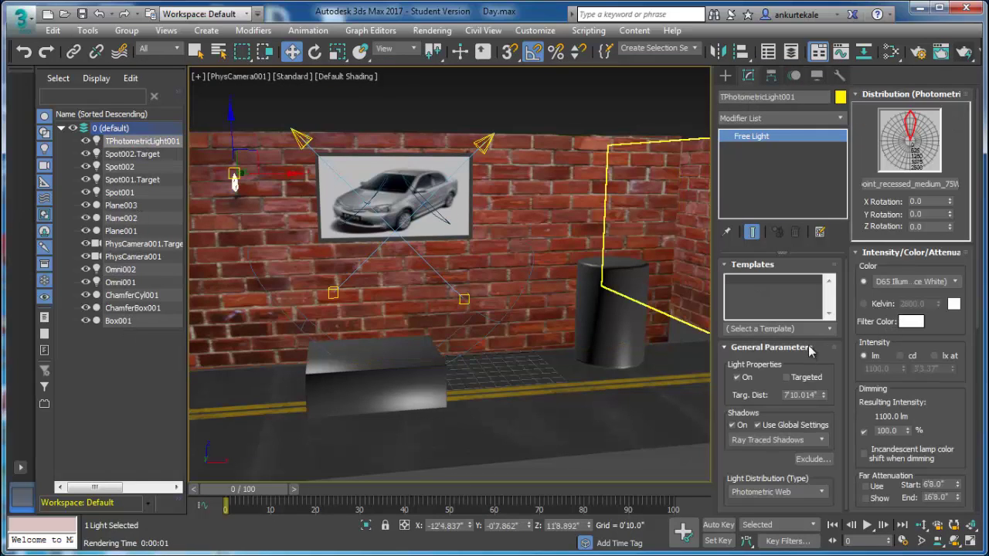
pyautogui.click(821, 440)
pyautogui.click(815, 480)
pyautogui.click(821, 493)
pyautogui.click(821, 498)
pyautogui.click(805, 329)
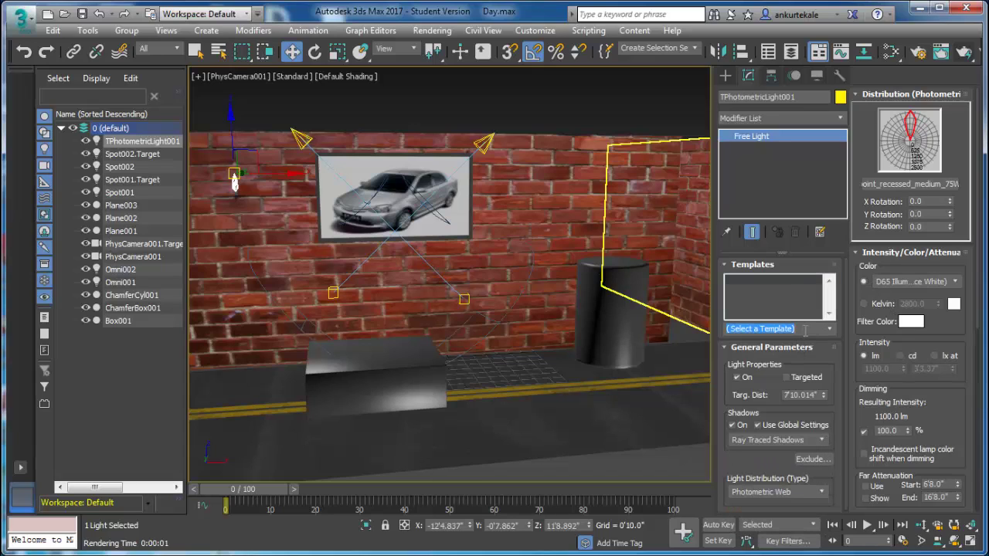
pyautogui.click(827, 330)
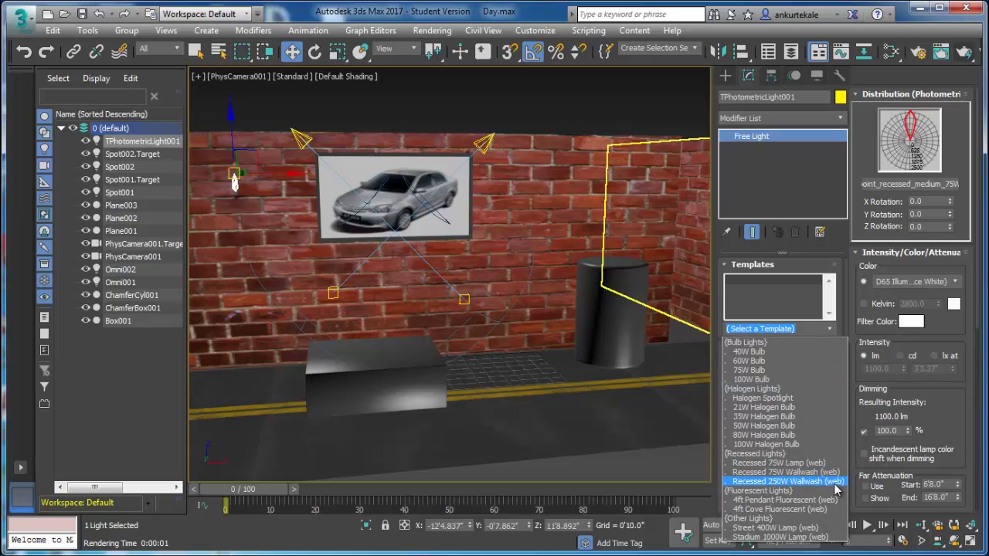
pyautogui.click(829, 502)
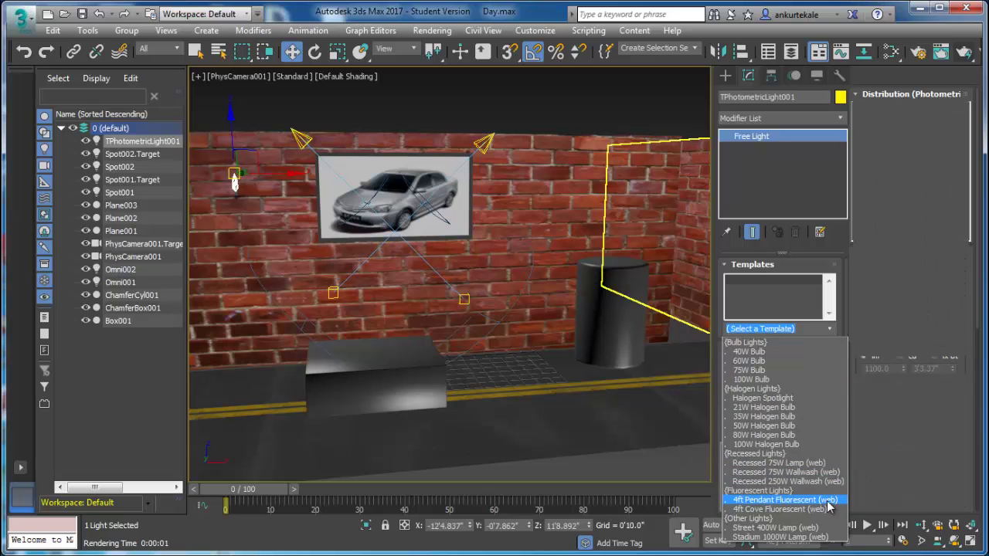
pyautogui.click(966, 51)
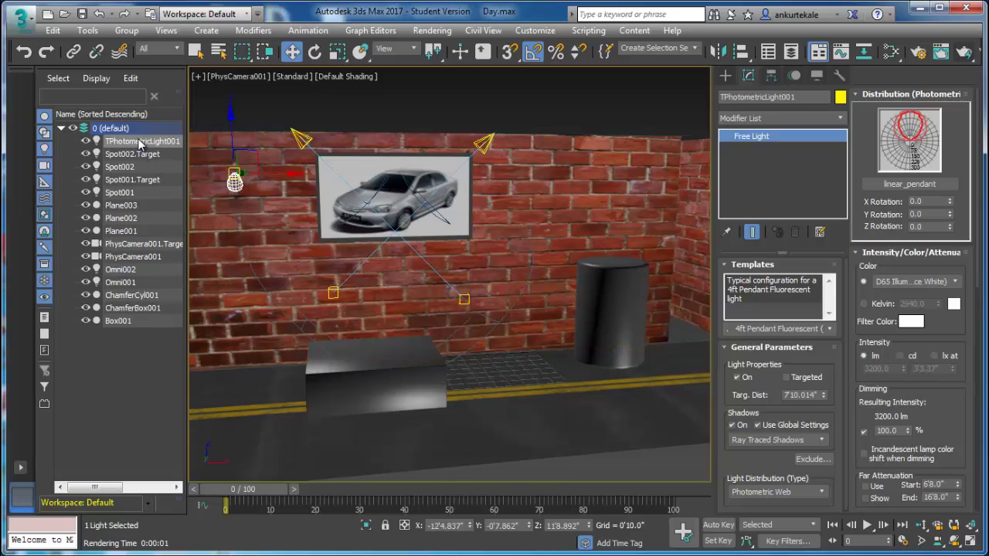
# Instance the pendant light to the poster's right side and render with both lights.
pyautogui.moveTo(276, 172)
pyautogui.keyDown('shift'); pyautogui.mouseDown()
pyautogui.moveTo(656, 166)
pyautogui.moveTo(643, 162)
pyautogui.mouseUp(); pyautogui.keyUp('shift')
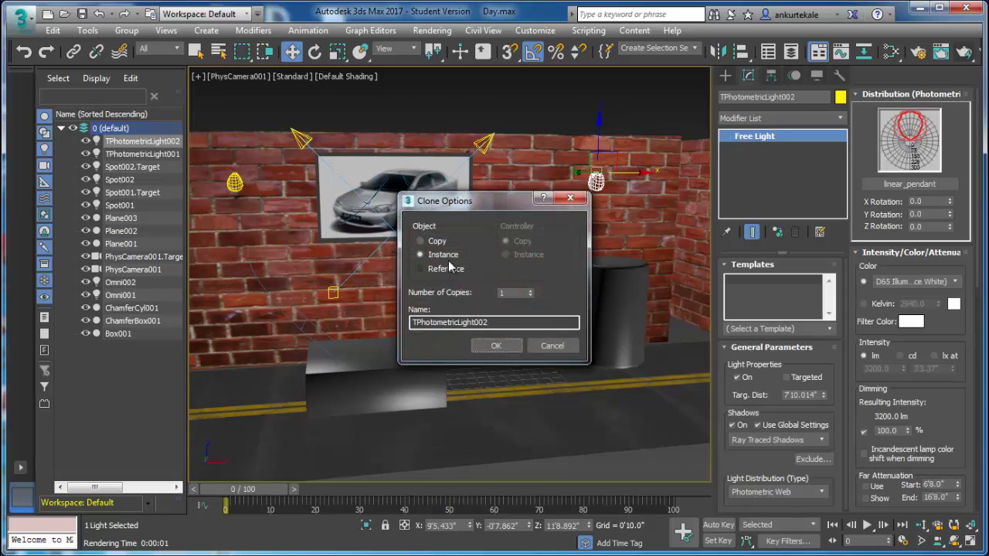
pyautogui.click(503, 347)
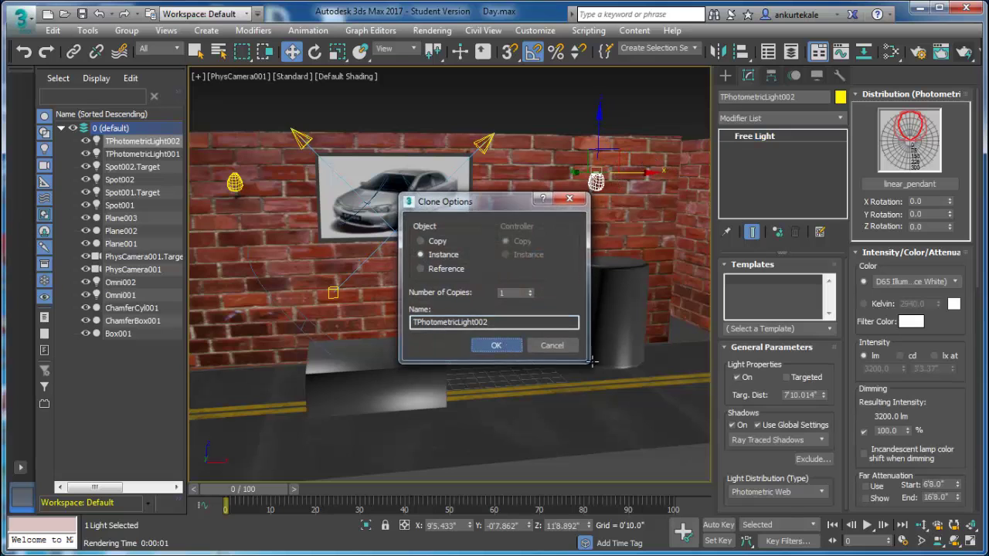
pyautogui.click(961, 50)
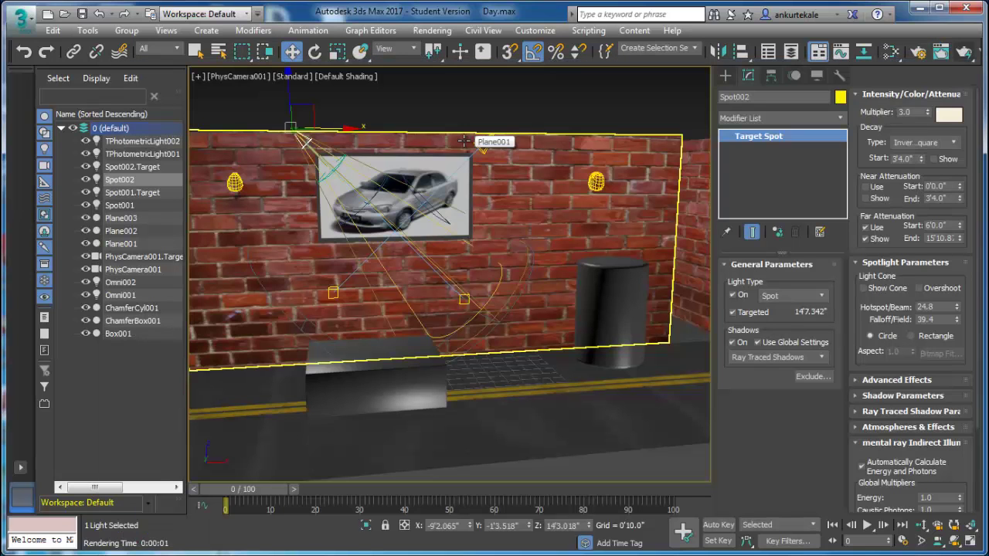
# Remove the old spotlights Spot001 and Spot002 and reselect the left photometric light.
pyautogui.click(479, 140)
pyautogui.click(483, 141)
pyautogui.click(482, 142)
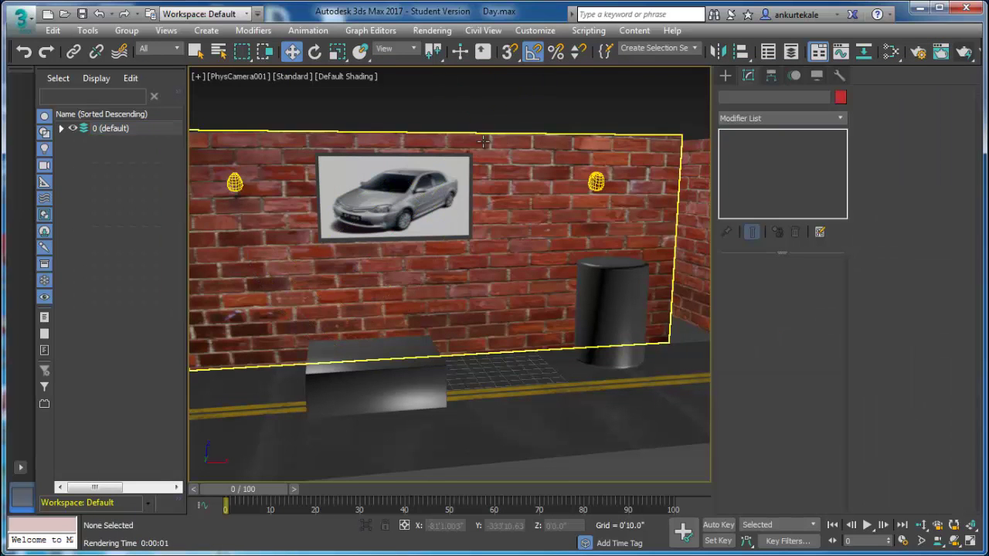
pyautogui.click(235, 184)
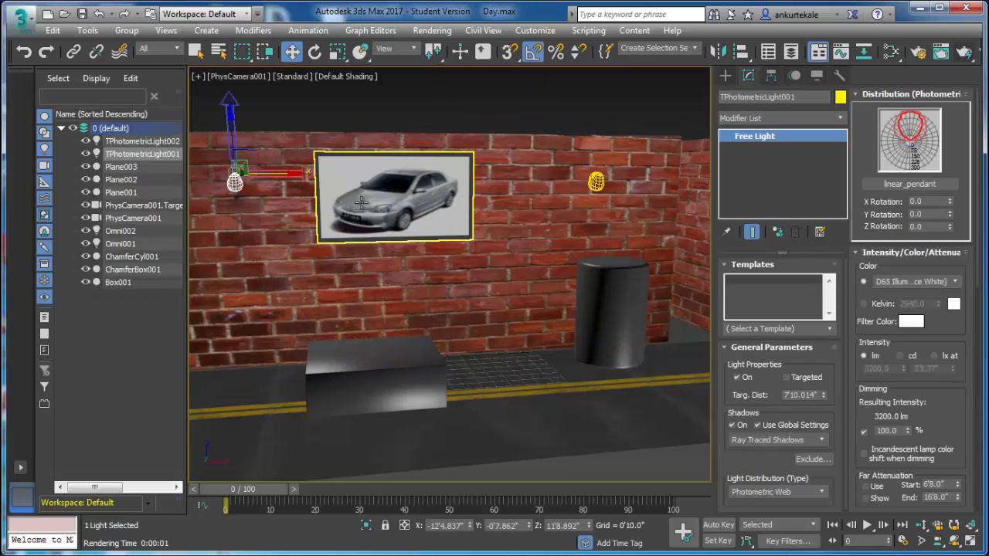
pyautogui.hotkey('alt', 'w')
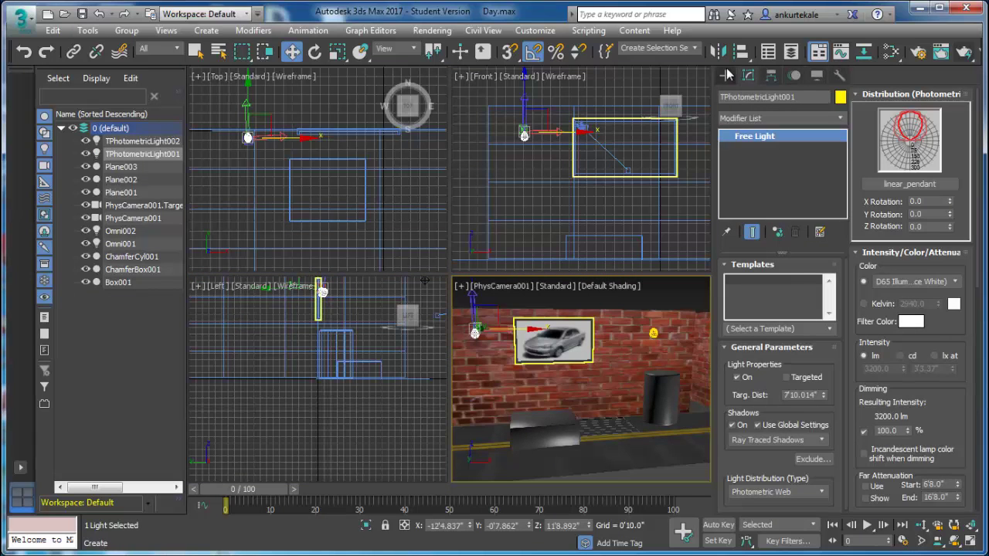
# Check the Create panel settings and frame the poster in the maximized Front view.
pyautogui.click(725, 75)
pyautogui.click(772, 75)
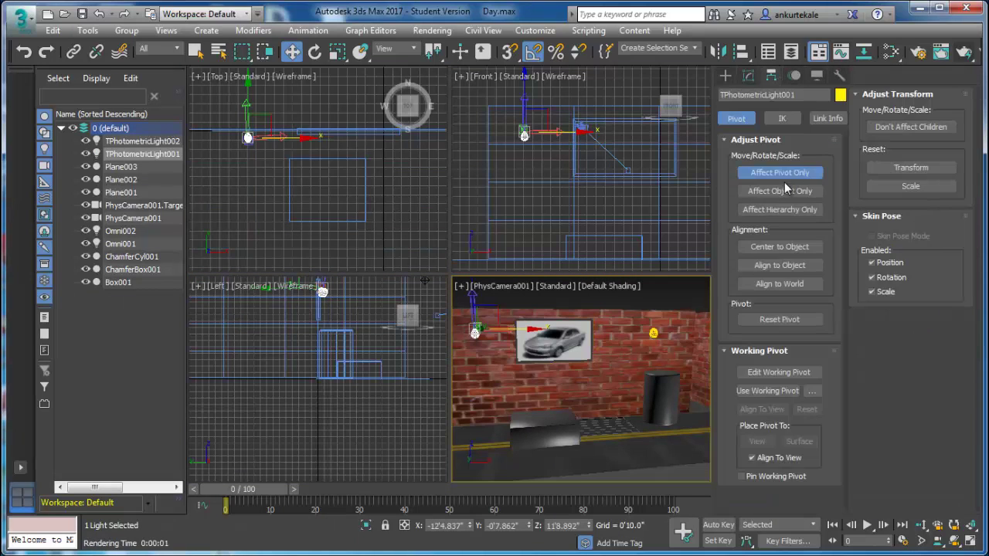
pyautogui.click(779, 172)
pyautogui.click(726, 76)
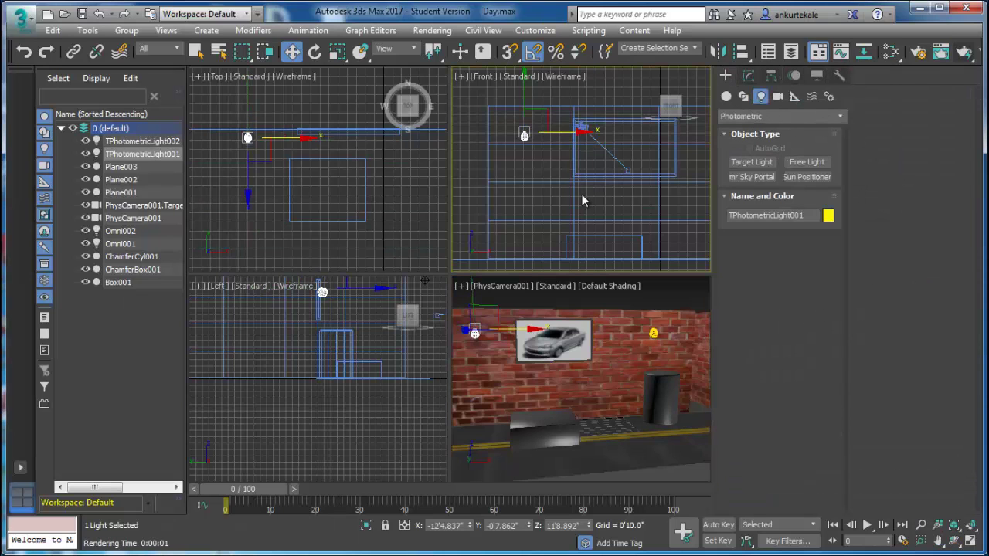
pyautogui.hotkey('alt', 'w')
pyautogui.moveTo(575, 234); pyautogui.dragTo(568, 255, button='middle')
pyautogui.scroll(-3, 467, 251)
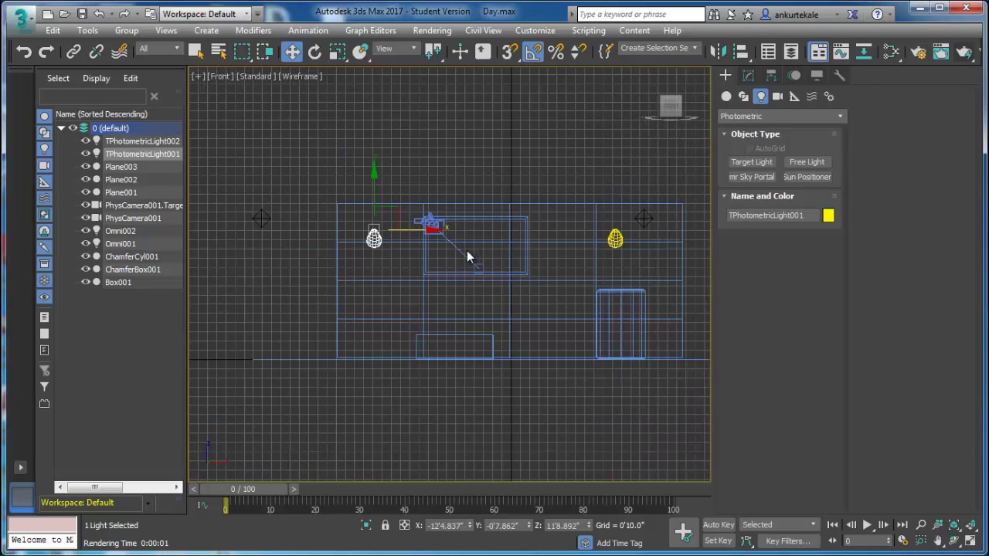
pyautogui.moveTo(468, 254); pyautogui.dragTo(580, 276, button='middle')
pyautogui.scroll(3, 469, 255)
pyautogui.moveTo(469, 255); pyautogui.dragTo(492, 266, button='middle')
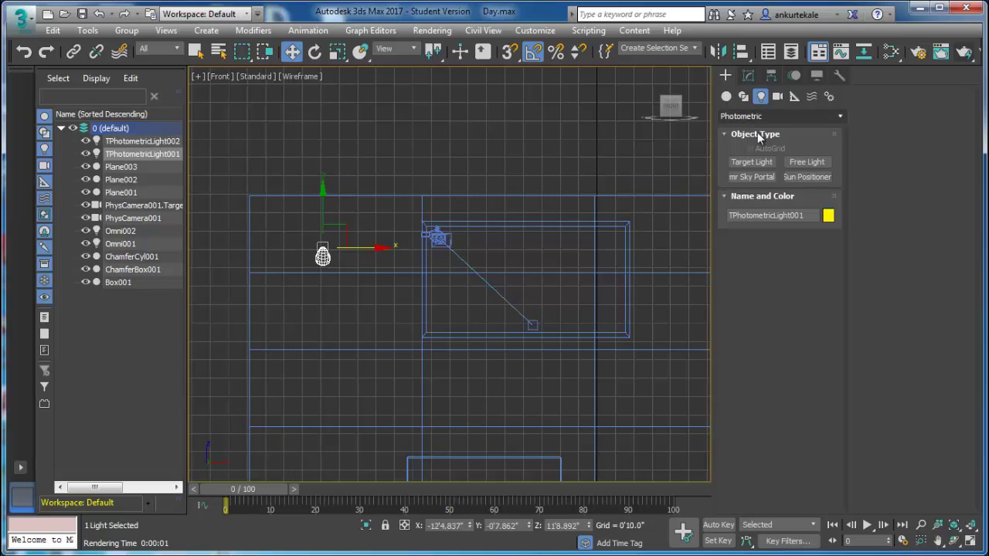
# Draw a photometric Target Light aimed down across the poster with Spotlight distribution.
pyautogui.click(752, 163)
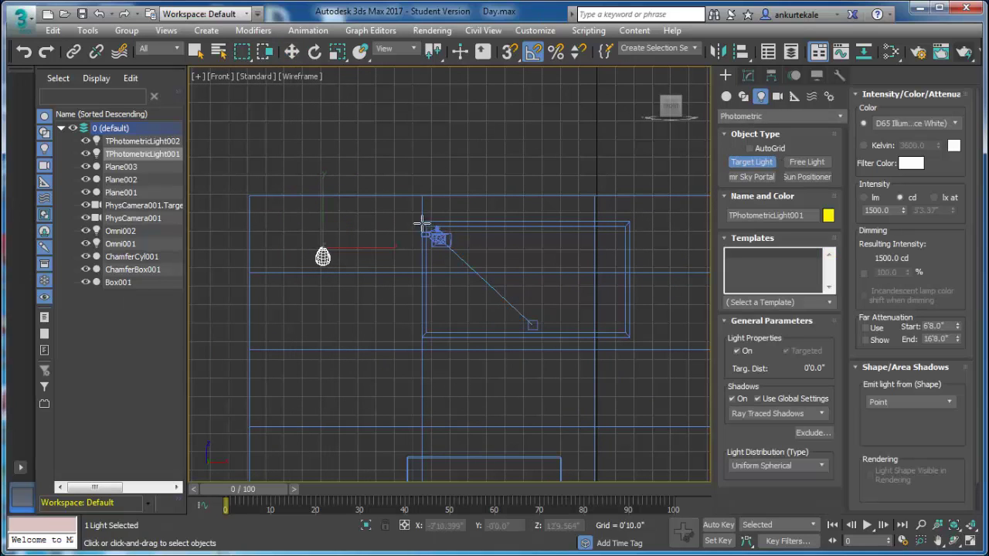
pyautogui.moveTo(419, 223); pyautogui.dragTo(541, 332)
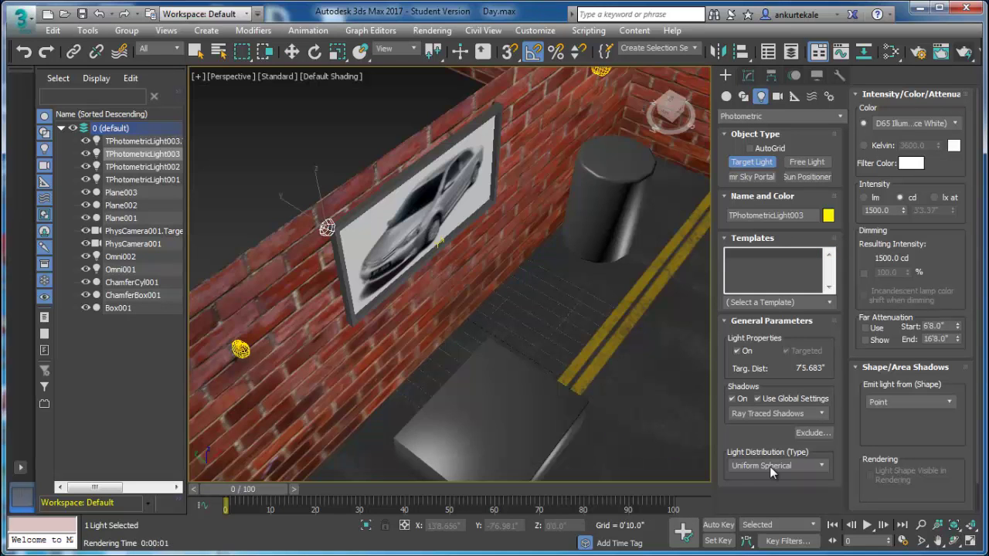
pyautogui.click(770, 466)
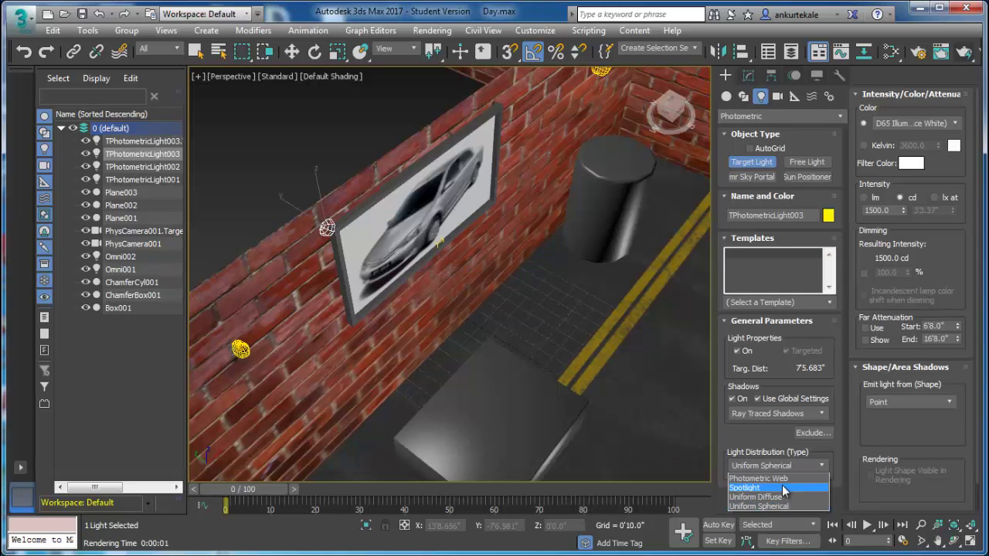
pyautogui.click(782, 491)
# Move the new light above the poster's top-left corner and render the camera view.
pyautogui.moveTo(390, 293)
pyautogui.keyDown('alt'); pyautogui.mouseDown(button='middle')
pyautogui.moveTo(418, 260)
pyautogui.moveTo(352, 205)
pyautogui.moveTo(311, 211)
pyautogui.mouseUp(button='middle'); pyautogui.keyUp('alt')
pyautogui.click(292, 51)
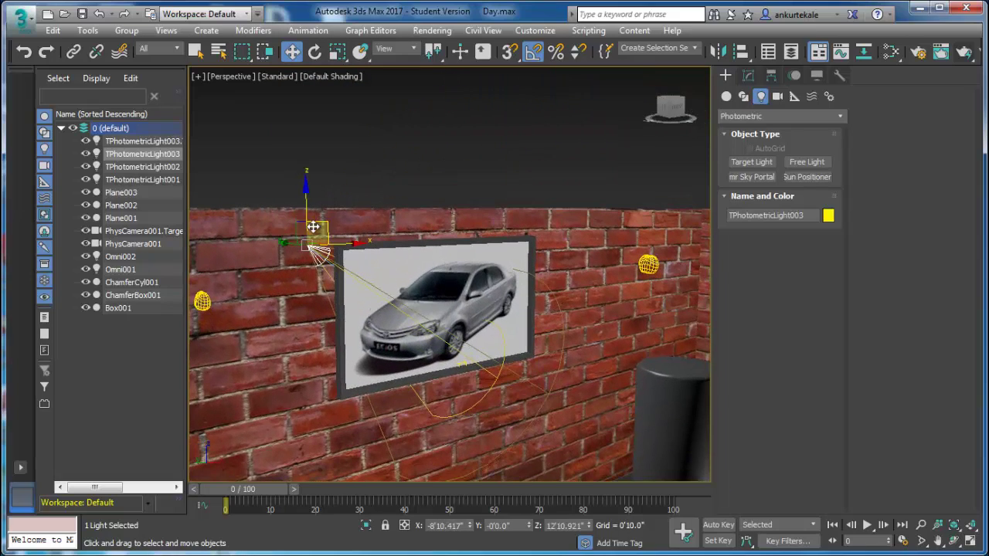
pyautogui.moveTo(309, 207); pyautogui.dragTo(316, 181)
pyautogui.keyDown('alt'); pyautogui.moveTo(316, 181); pyautogui.dragTo(265, 214, button='middle'); pyautogui.keyUp('alt')
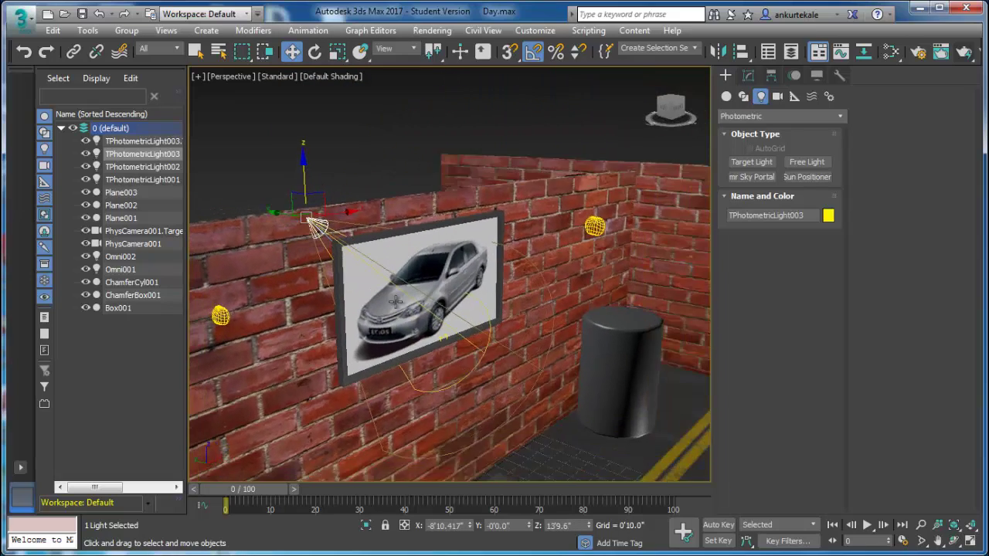
pyautogui.moveTo(260, 214); pyautogui.dragTo(286, 219)
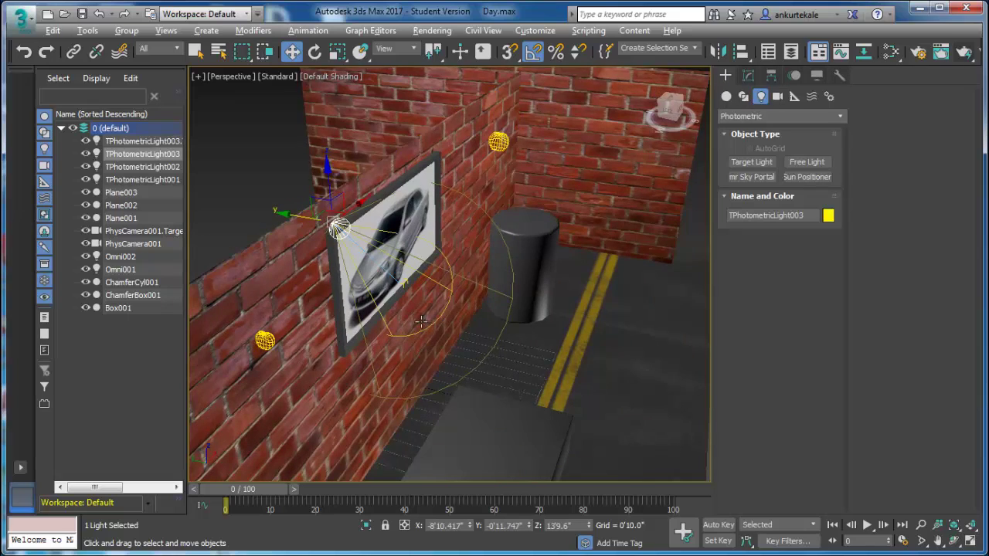
pyautogui.keyDown('alt'); pyautogui.moveTo(336, 223); pyautogui.dragTo(331, 228, button='middle'); pyautogui.keyUp('alt')
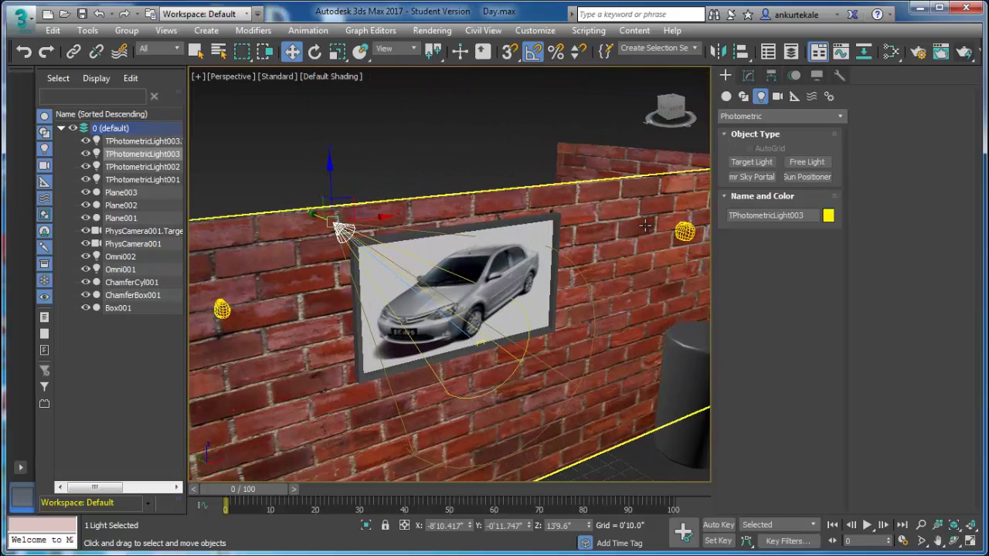
pyautogui.press('c')
pyautogui.click(963, 51)
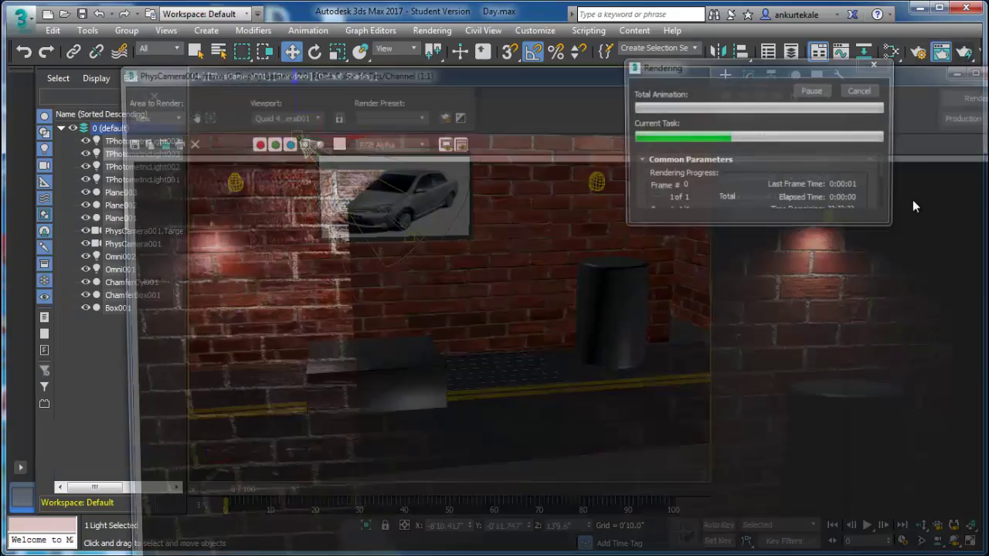
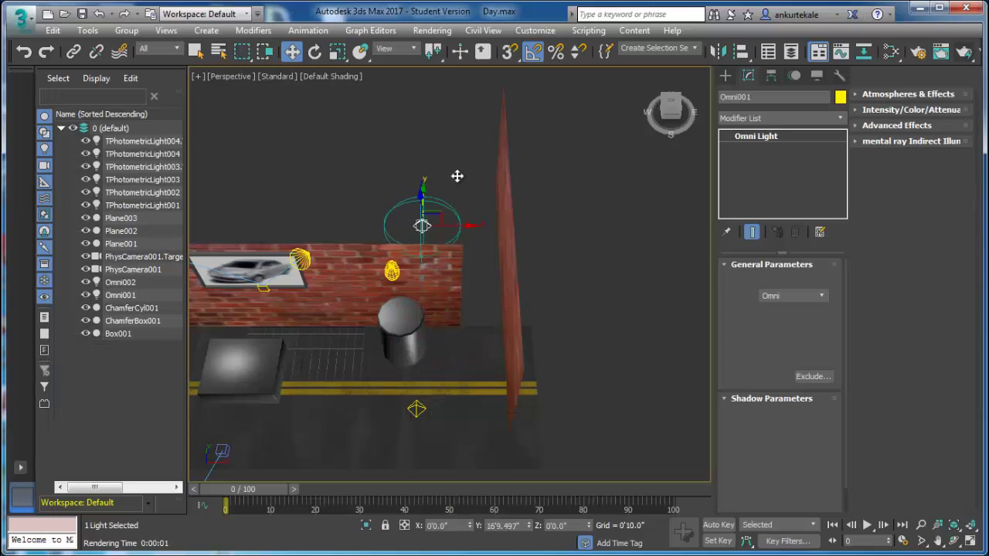
# Cancel the omni light copy and place a photometric Target Light aimed at the brick wall.
pyautogui.moveTo(456, 175)
pyautogui.keyDown('shift'); pyautogui.mouseDown()
pyautogui.moveTo(466, 137)
pyautogui.moveTo(474, 161)
pyautogui.mouseUp(); pyautogui.keyUp('shift')
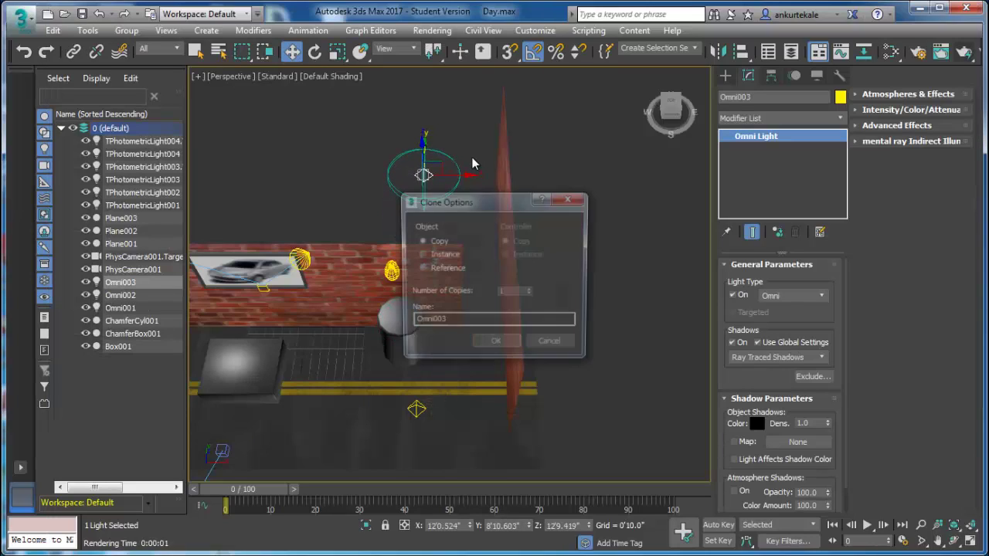
pyautogui.click(553, 347)
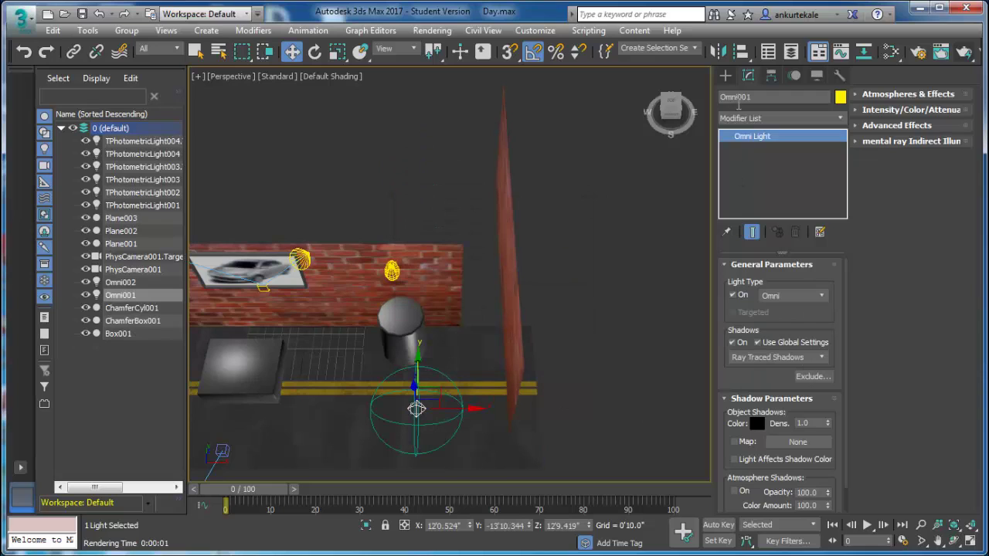
pyautogui.click(725, 75)
pyautogui.click(753, 164)
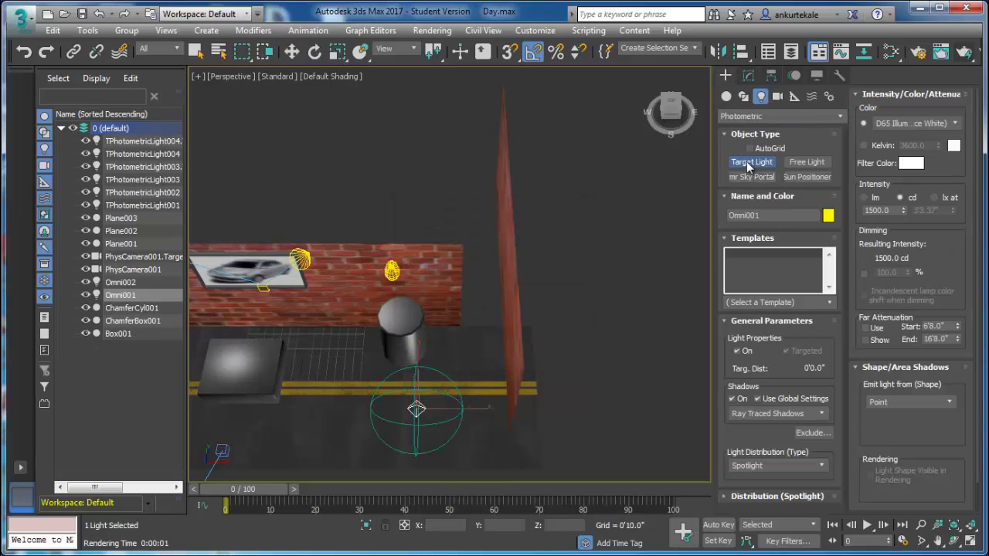
pyautogui.moveTo(523, 337)
pyautogui.keyDown('alt'); pyautogui.mouseDown(button='middle')
pyautogui.moveTo(581, 316)
pyautogui.moveTo(508, 337)
pyautogui.moveTo(518, 326)
pyautogui.moveTo(523, 347)
pyautogui.moveTo(475, 354)
pyautogui.mouseUp(button='middle'); pyautogui.keyUp('alt')
pyautogui.moveTo(479, 277)
pyautogui.keyDown('alt'); pyautogui.mouseDown(button='middle')
pyautogui.moveTo(532, 274)
pyautogui.moveTo(515, 301)
pyautogui.moveTo(454, 274)
pyautogui.mouseUp(button='middle'); pyautogui.keyUp('alt')
pyautogui.moveTo(453, 274); pyautogui.dragTo(471, 270)
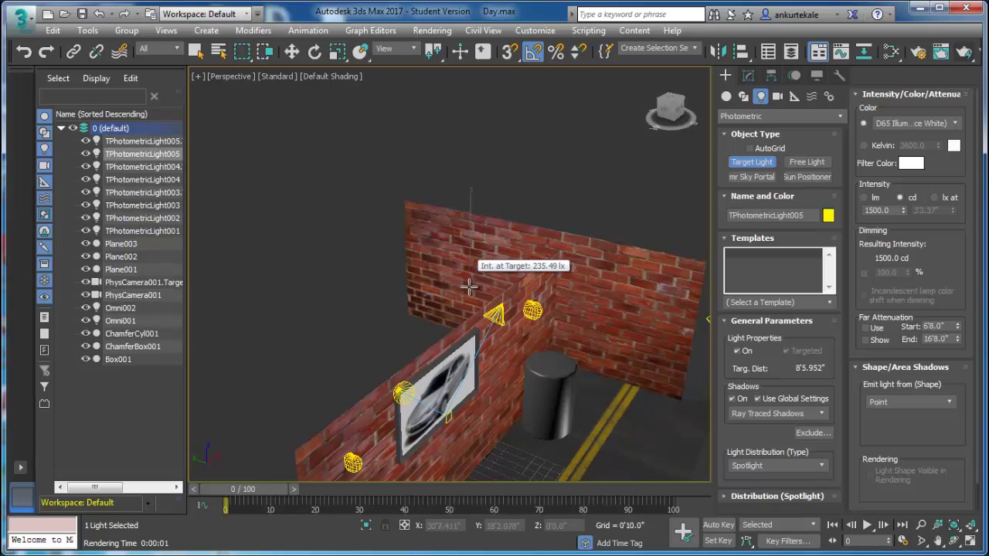
# With AutoGrid on, place a Target Light on the wall and give it Uniform Diffuse distribution.
pyautogui.click(750, 147)
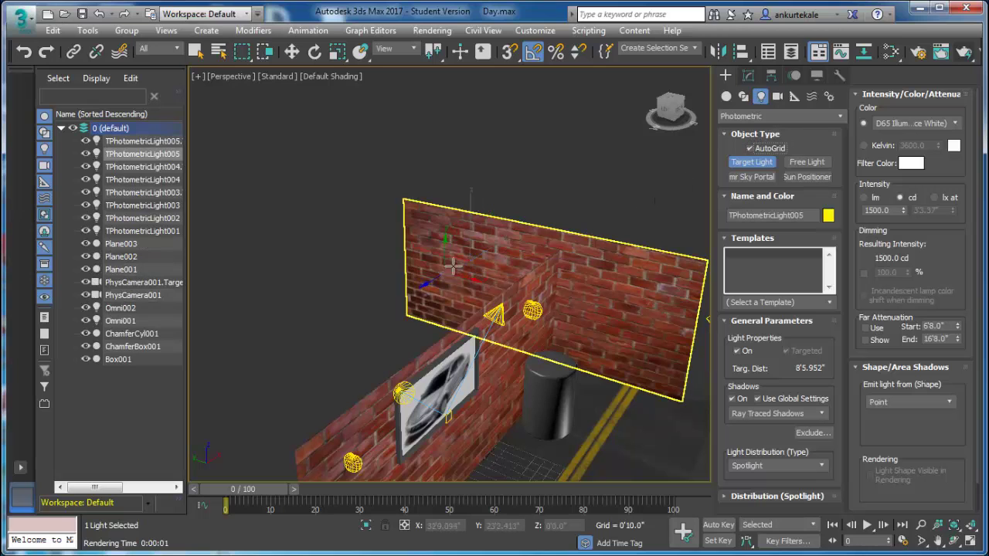
pyautogui.moveTo(462, 264); pyautogui.dragTo(466, 327)
pyautogui.click(783, 468)
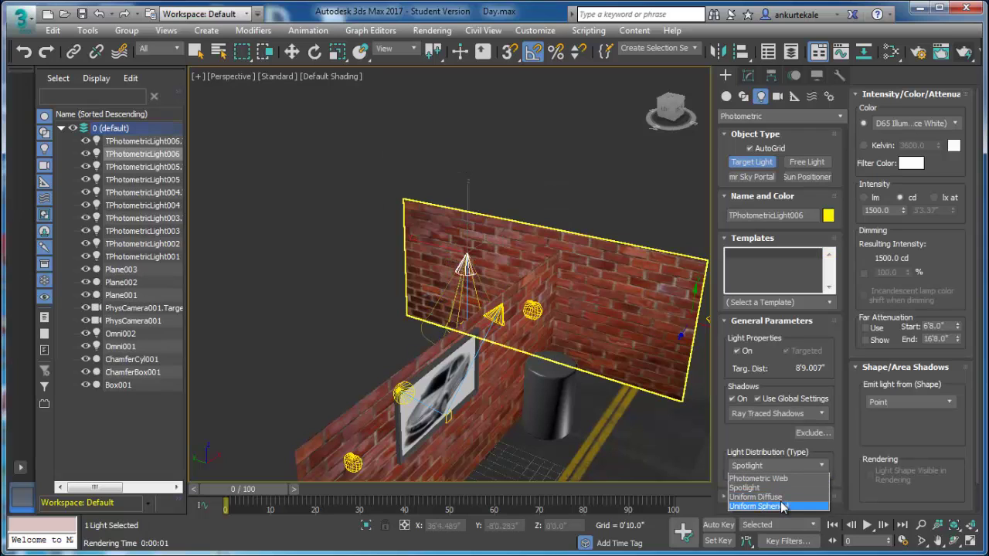
pyautogui.click(782, 506)
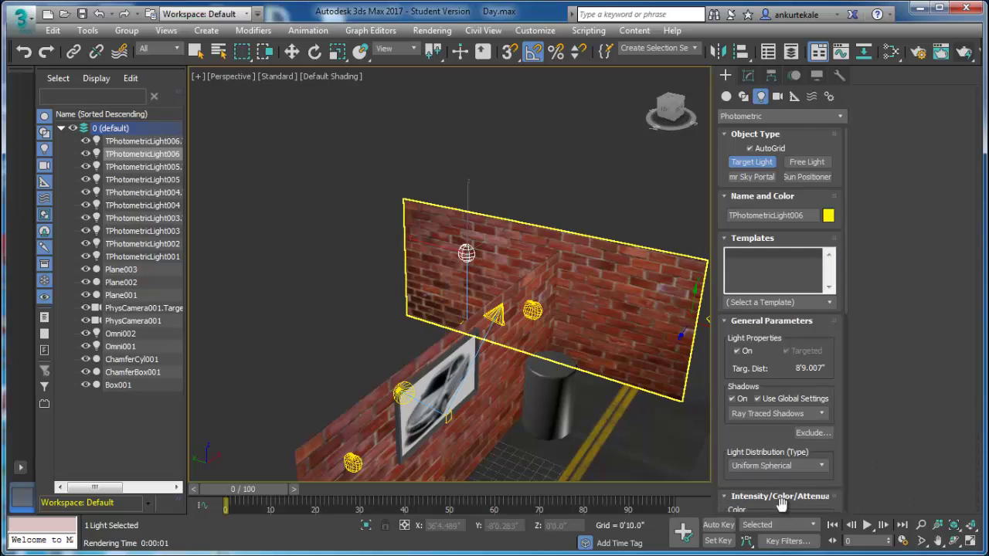
pyautogui.click(775, 467)
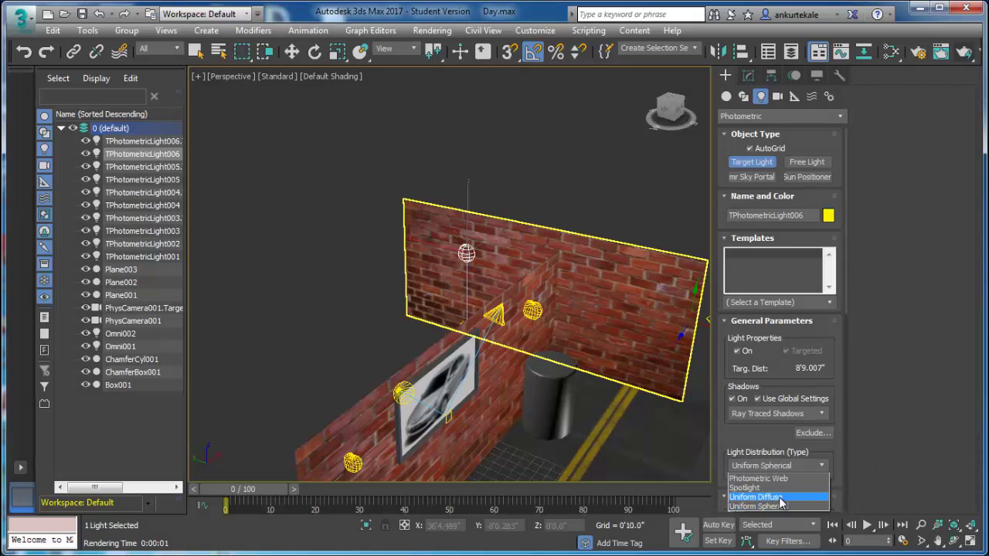
pyautogui.click(781, 498)
# Move the new light TPhotometricLight006 left along X.
pyautogui.keyDown('alt'); pyautogui.moveTo(514, 291); pyautogui.dragTo(523, 356, button='middle'); pyautogui.keyUp('alt')
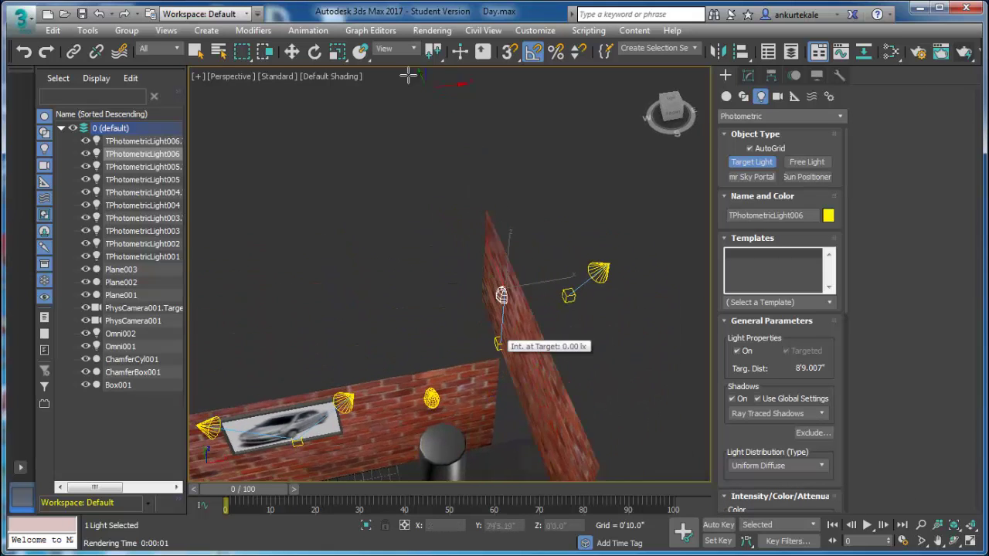
pyautogui.click(292, 51)
pyautogui.moveTo(556, 278); pyautogui.dragTo(527, 281)
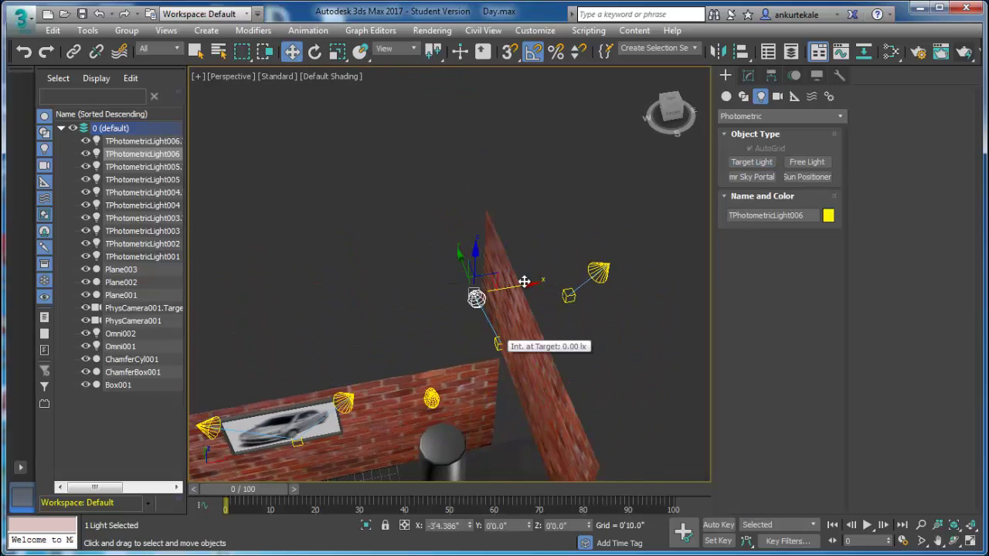
pyautogui.click(749, 75)
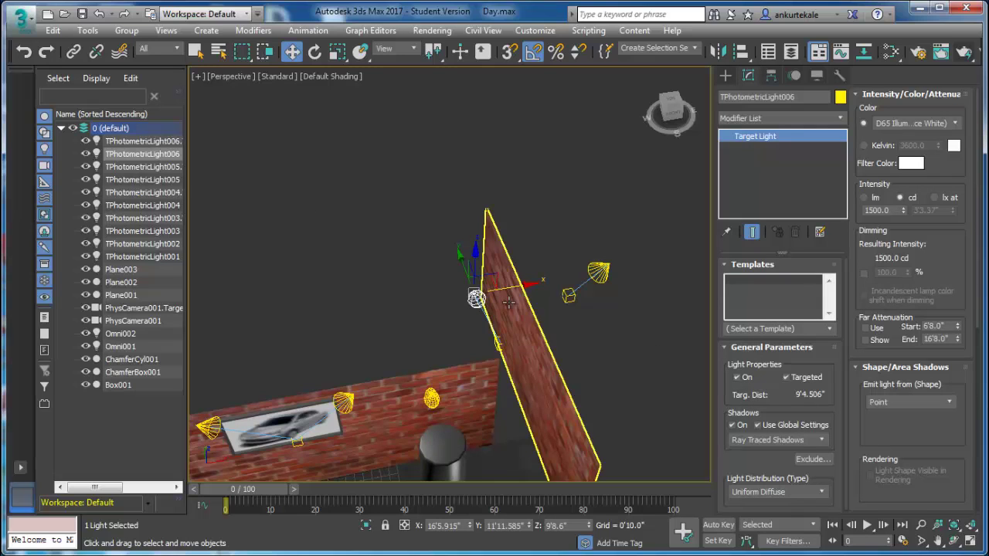
# Uncheck Targeted on TPhotometricLight006 and move it left and lower beside the wall.
pyautogui.moveTo(508, 302); pyautogui.dragTo(534, 298)
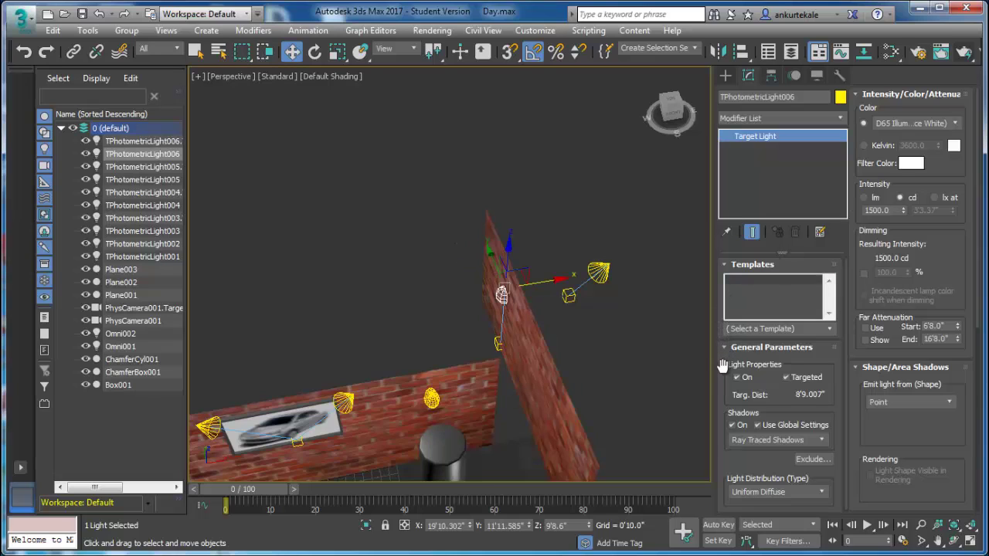
pyautogui.click(787, 377)
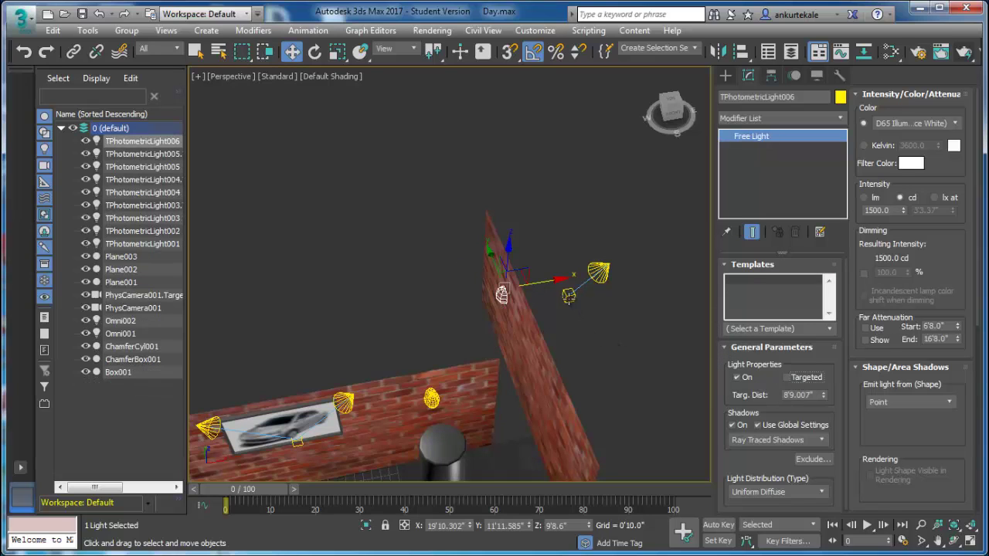
pyautogui.moveTo(553, 279); pyautogui.dragTo(523, 286)
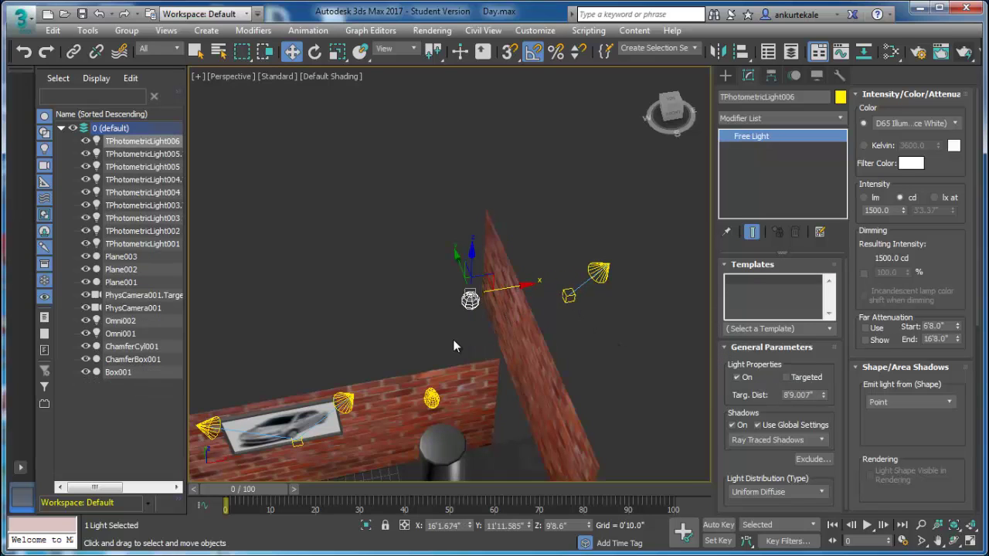
pyautogui.moveTo(453, 339)
pyautogui.keyDown('alt'); pyautogui.mouseDown(button='middle')
pyautogui.moveTo(476, 353)
pyautogui.moveTo(471, 241)
pyautogui.mouseUp(button='middle'); pyautogui.keyUp('alt')
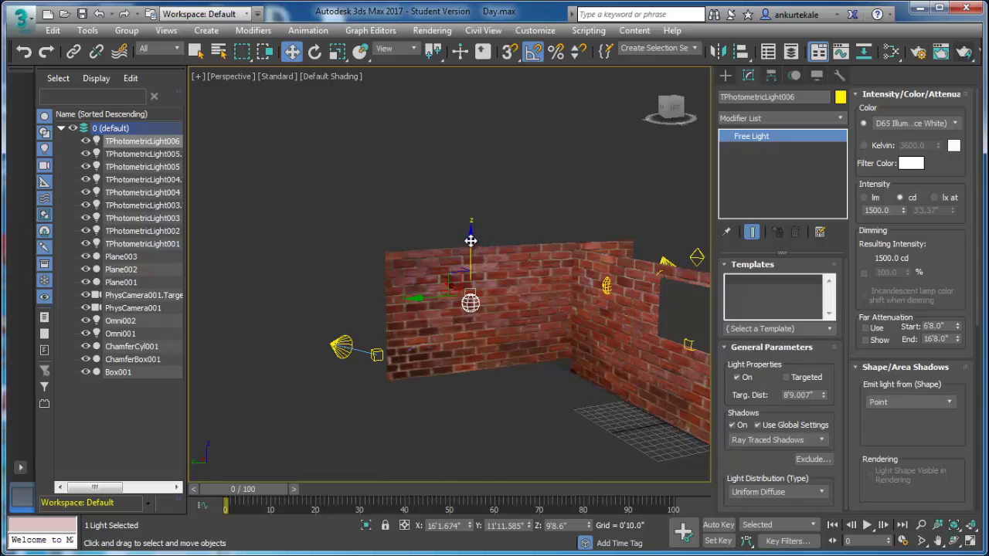
pyautogui.moveTo(472, 246); pyautogui.dragTo(477, 286)
# Delete the right spotlight TPhotometricLight005 together with its target.
pyautogui.keyDown('alt'); pyautogui.moveTo(477, 286); pyautogui.dragTo(628, 329, button='middle'); pyautogui.keyUp('alt')
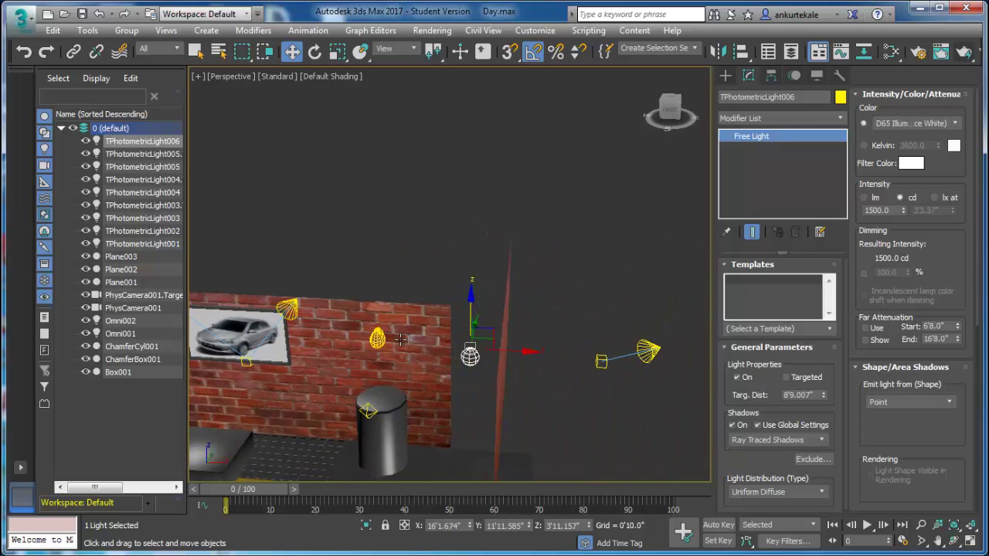
pyautogui.click(658, 379)
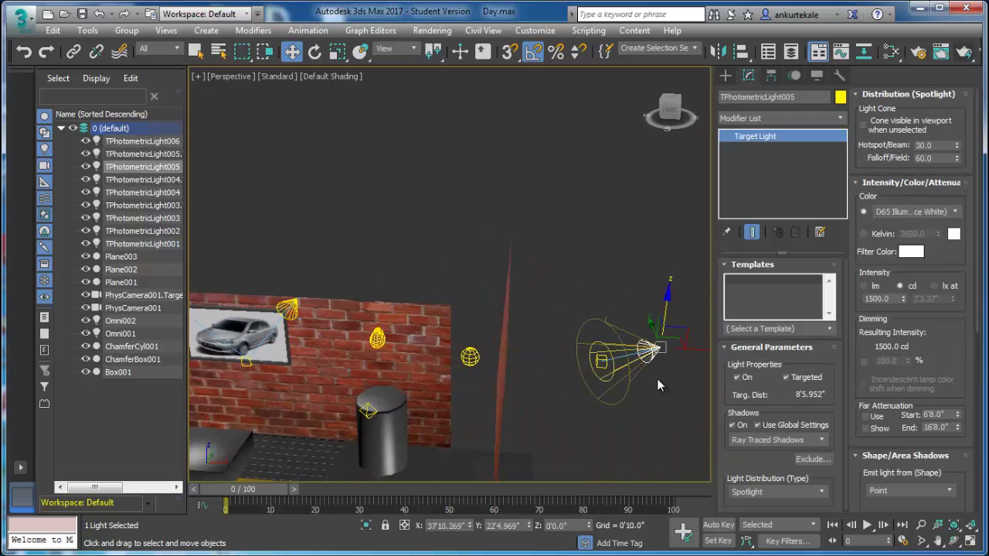
pyautogui.press('Delete')
pyautogui.moveTo(495, 357)
pyautogui.keyDown('alt'); pyautogui.mouseDown(button='middle')
pyautogui.moveTo(545, 367)
pyautogui.moveTo(557, 351)
pyautogui.moveTo(558, 365)
pyautogui.mouseUp(button='middle'); pyautogui.keyUp('alt')
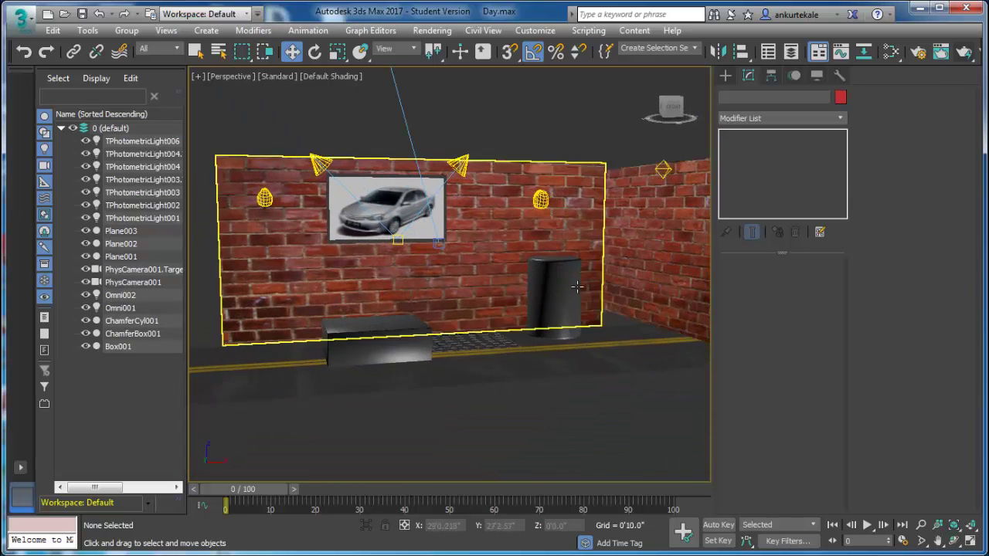
# Show the safe frame, switch to the PhysCamera001 view and render a test frame.
pyautogui.scroll(2, 571, 311)
pyautogui.hotkey('shift', 'f')
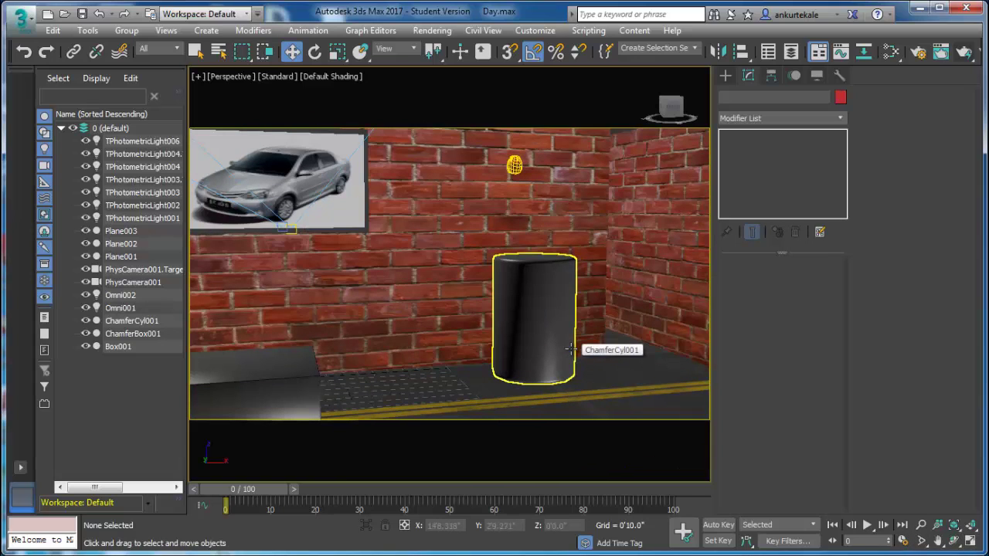
pyautogui.press('c')
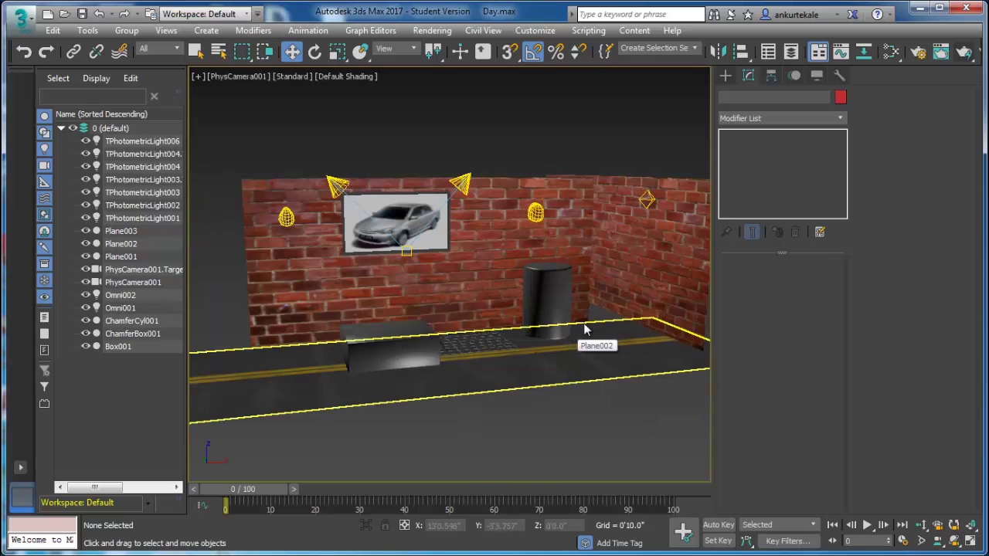
pyautogui.moveTo(585, 327); pyautogui.dragTo(577, 335, button='middle')
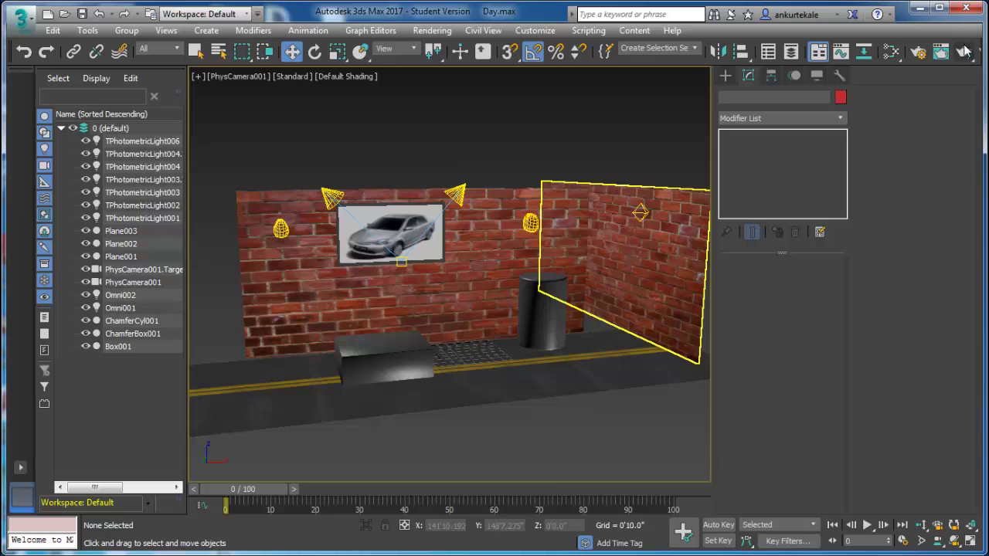
pyautogui.click(963, 51)
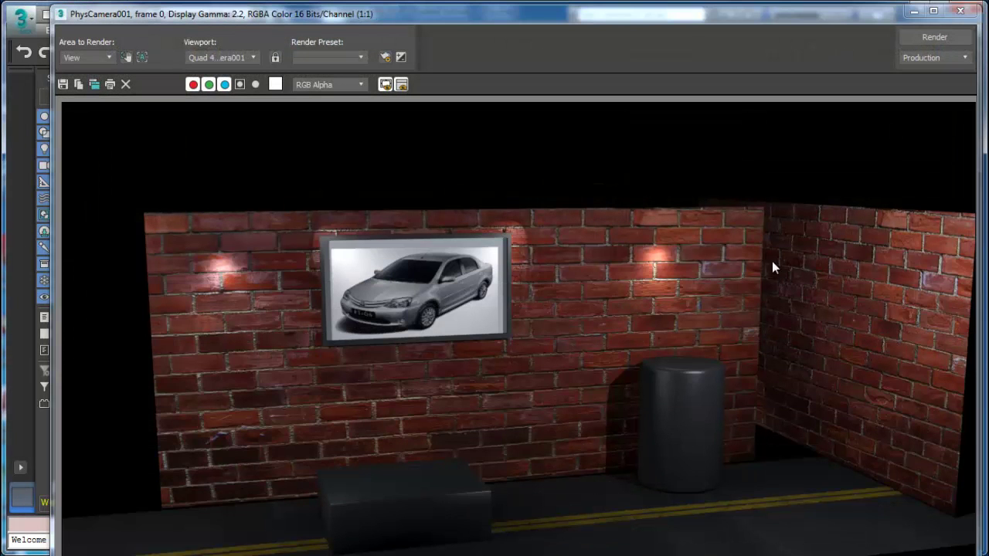
pyautogui.click(961, 10)
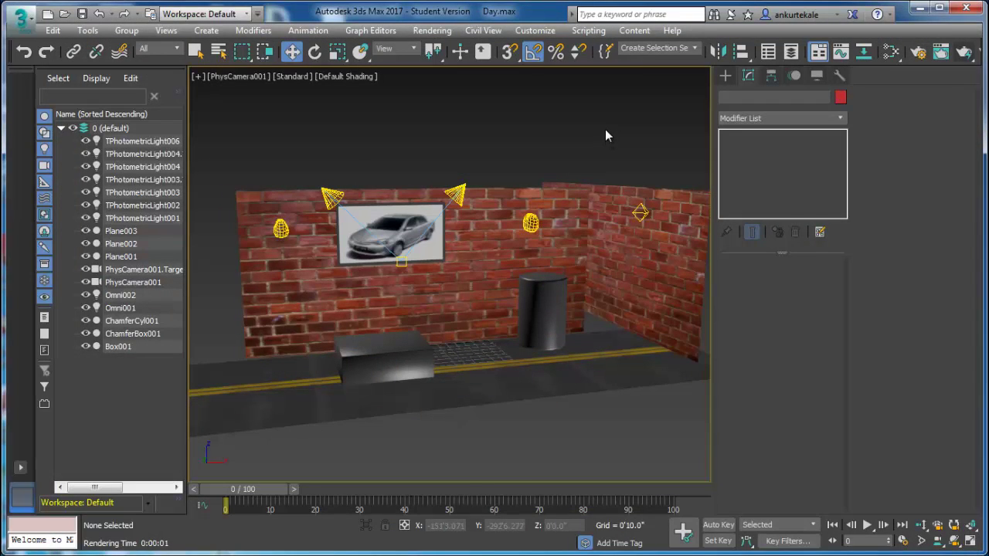
# Maximize and frame the Top view, then select TPhotometricLight006.
pyautogui.hotkey('alt', 'w')
pyautogui.scroll(2, 403, 178)
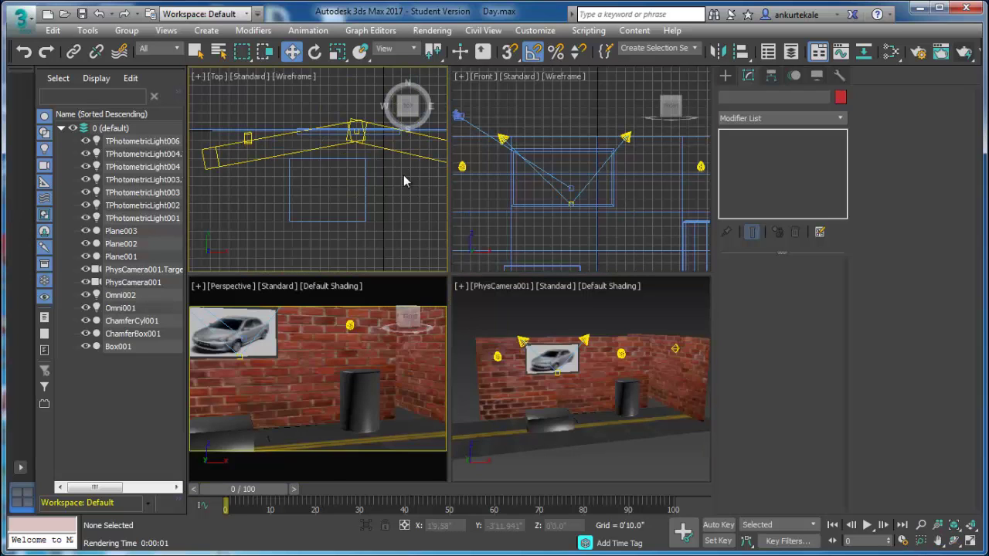
pyautogui.scroll(1, 364, 205)
pyautogui.hotkey('alt', 'w')
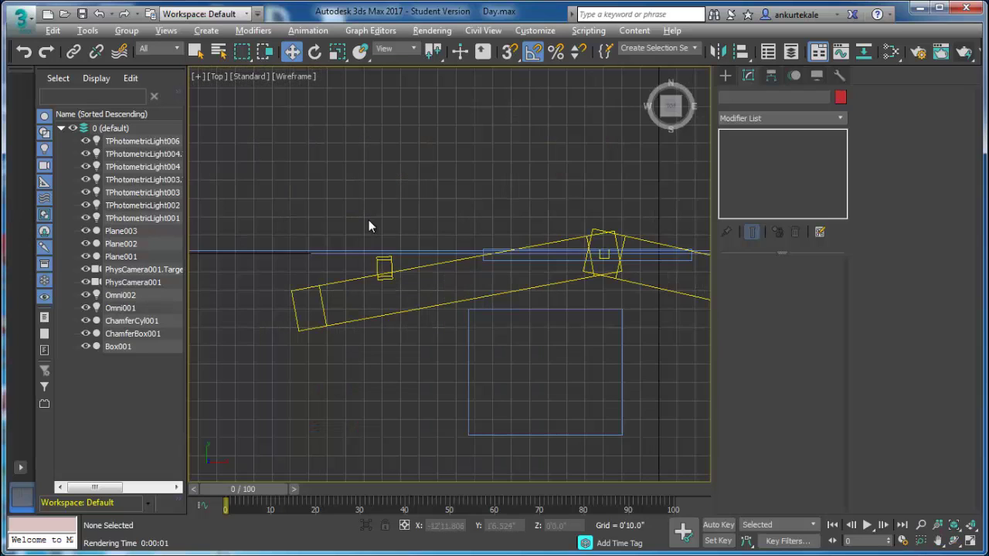
pyautogui.scroll(-1, 386, 204)
pyautogui.scroll(-2, 401, 197)
pyautogui.moveTo(401, 214); pyautogui.dragTo(333, 209, button='middle')
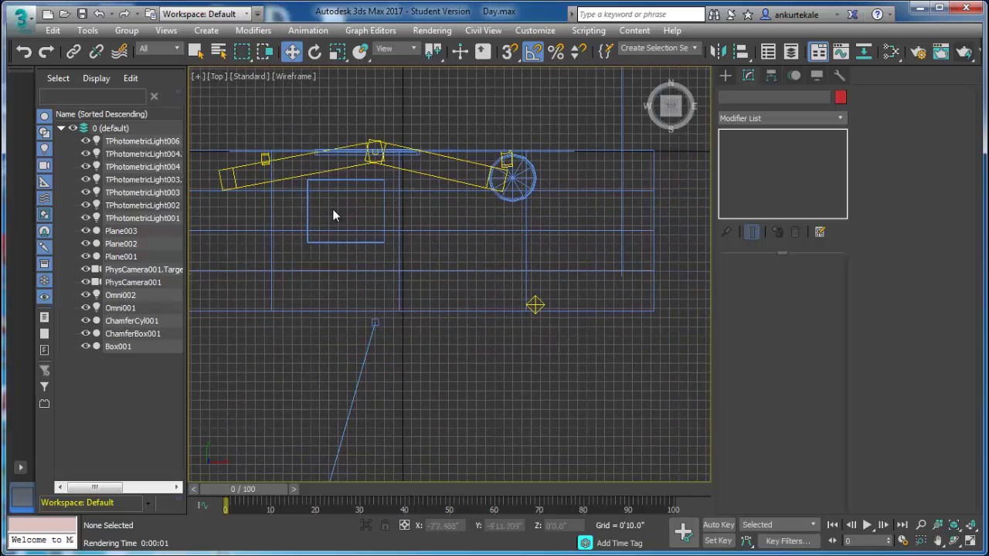
pyautogui.scroll(-1, 336, 210)
pyautogui.moveTo(444, 232); pyautogui.dragTo(451, 350, button='middle')
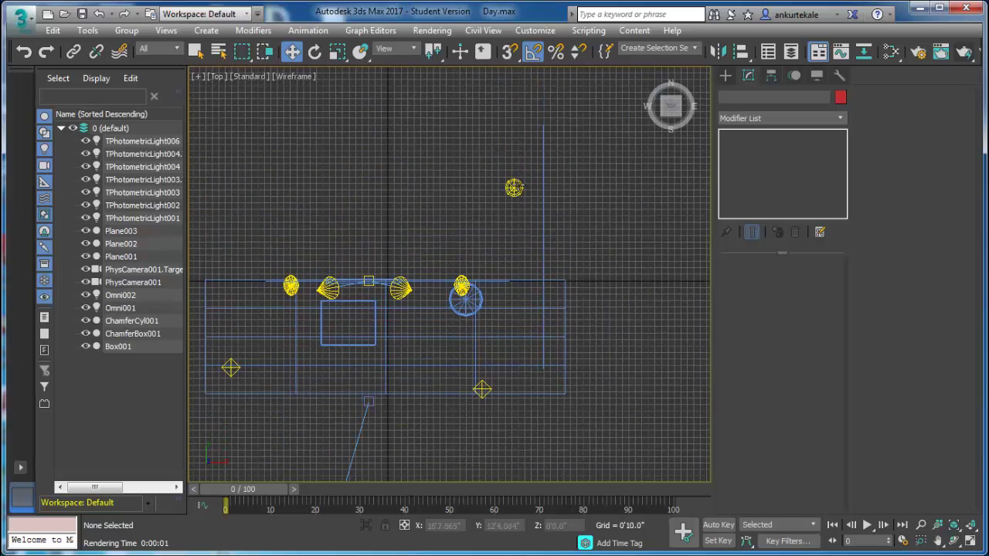
pyautogui.click(515, 186)
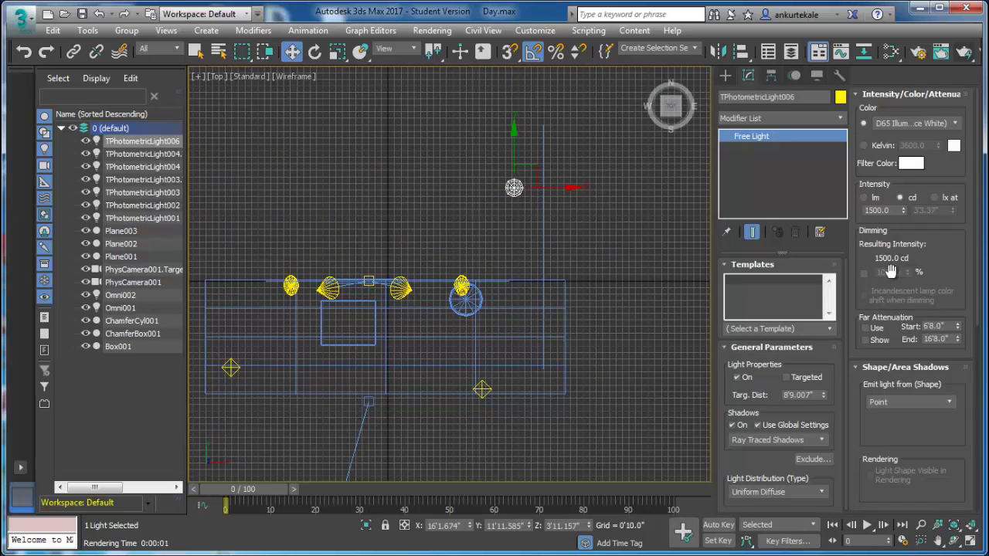
# Enable dimming at 248% (3720 cd) and render the maximized PhysCamera001 view.
pyautogui.click(865, 274)
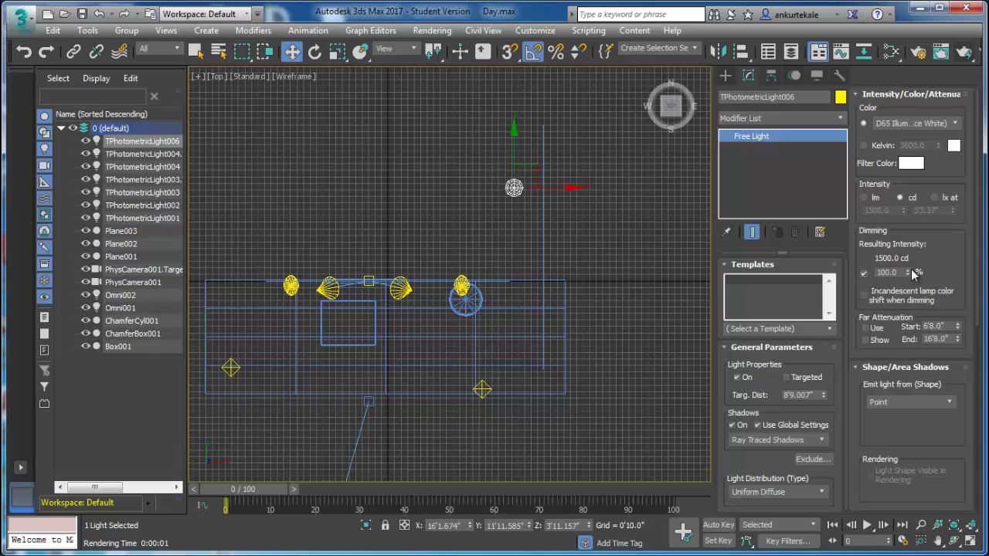
pyautogui.moveTo(908, 272)
pyautogui.mouseDown()
pyautogui.moveTo(926, 174)
pyautogui.moveTo(798, 263)
pyautogui.mouseUp()
pyautogui.hotkey('alt', 'w')
pyautogui.rightClick(651, 307)
pyautogui.hotkey('alt', 'w')
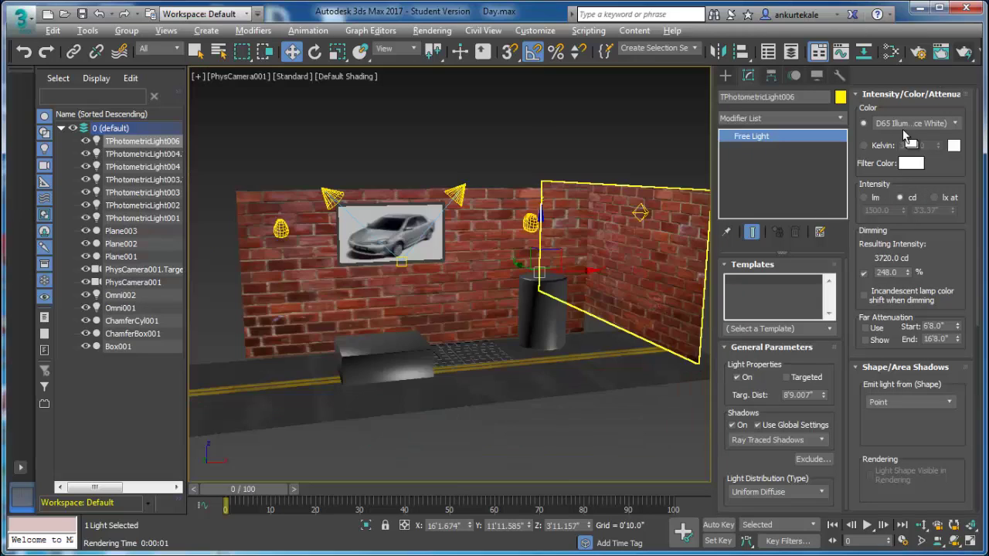
pyautogui.click(962, 51)
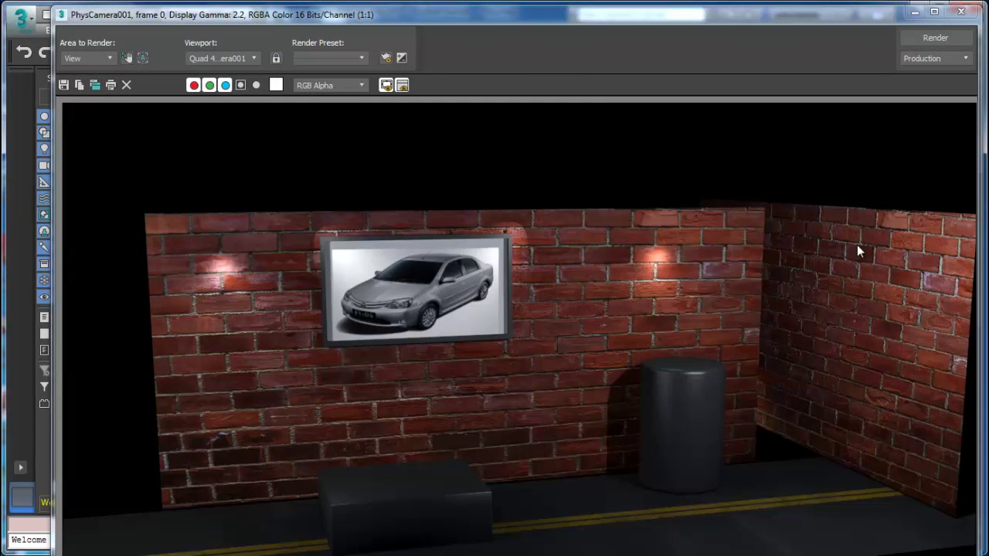
# Apply the Stadium 1000W Lamp (web) template to the light and render the scene.
pyautogui.click(960, 12)
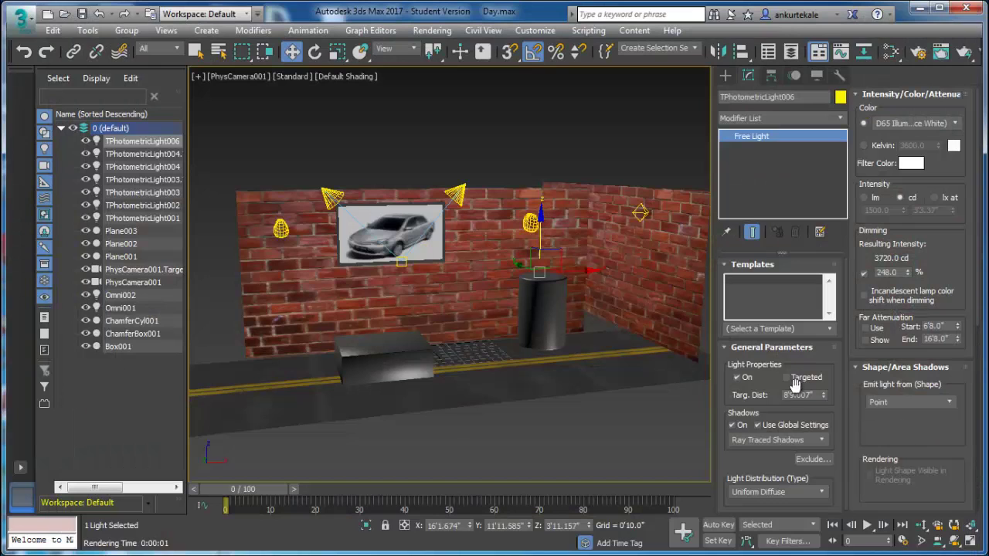
pyautogui.click(794, 330)
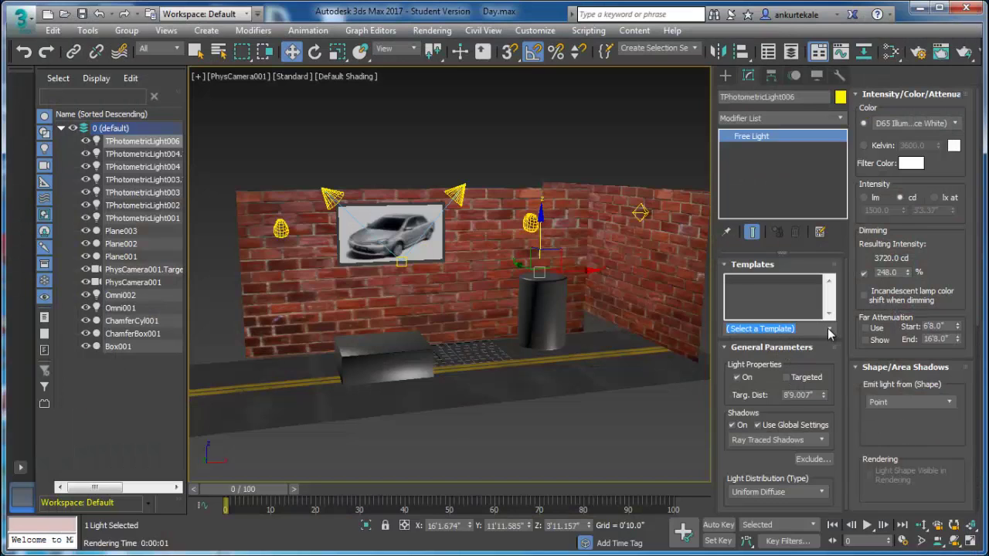
pyautogui.click(830, 333)
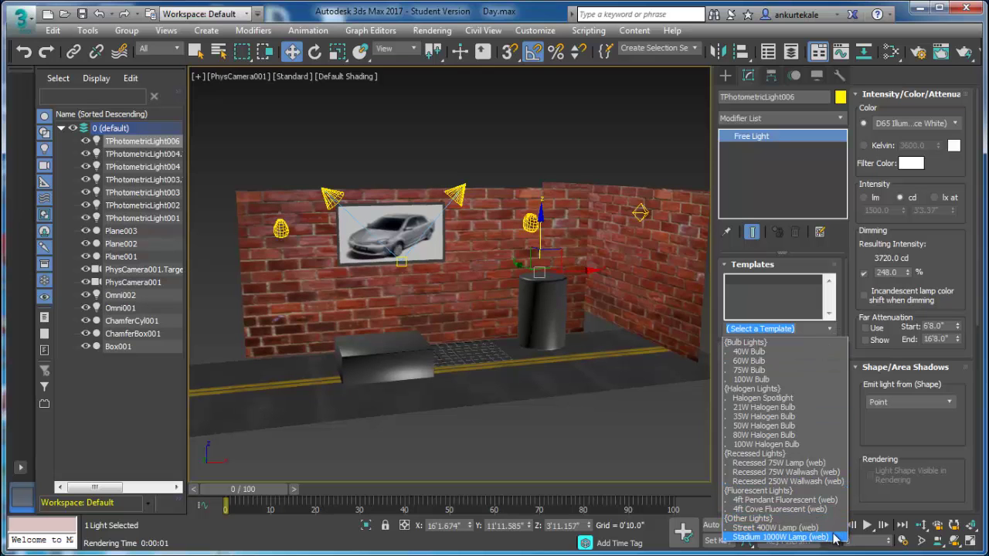
pyautogui.click(835, 539)
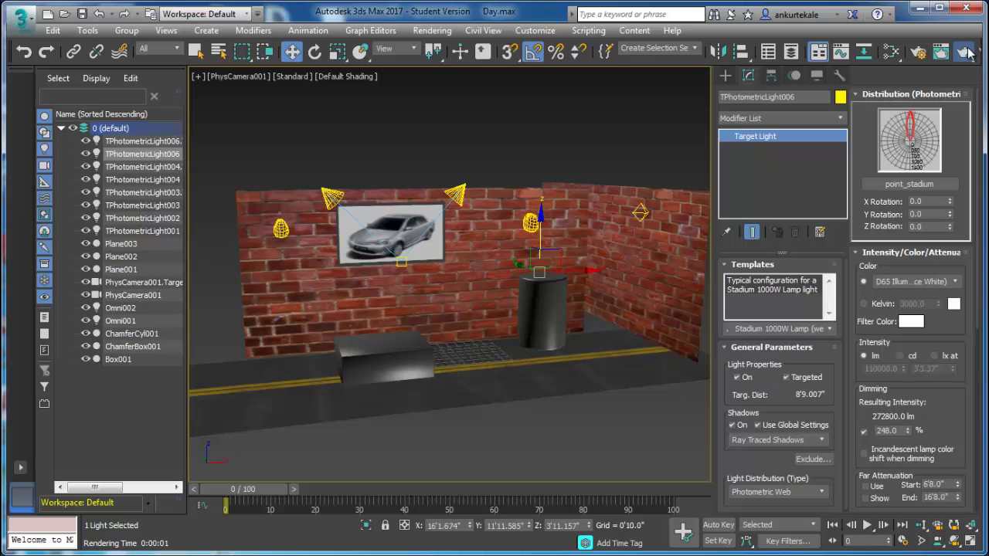
pyautogui.click(964, 54)
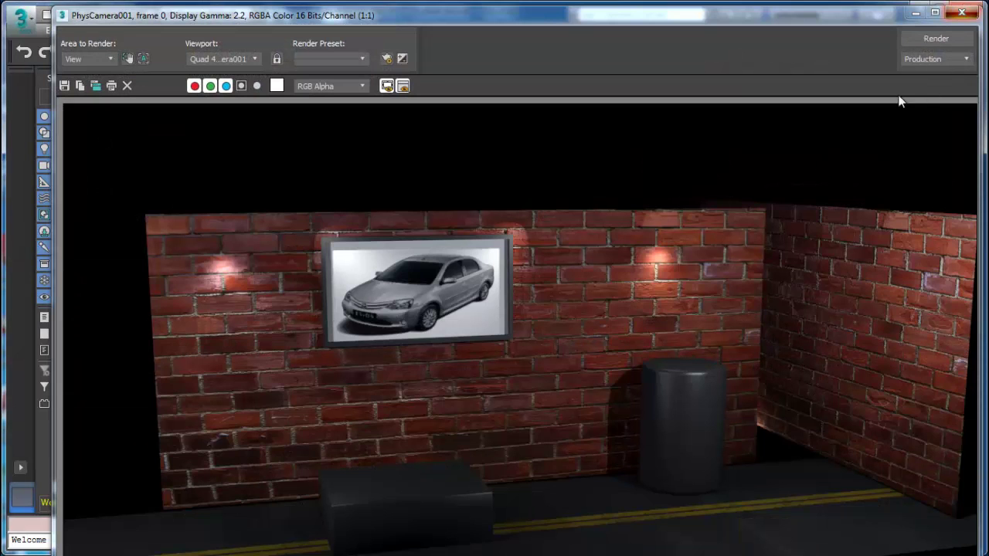
# Close the render and maximize the Top viewport.
pyautogui.click(961, 12)
pyautogui.hotkey('alt', 'w')
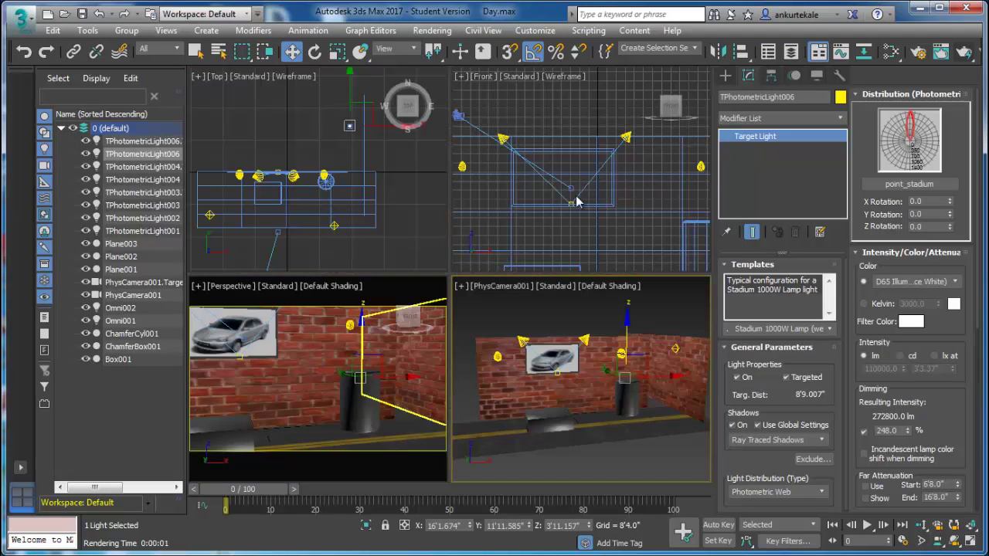
pyautogui.rightClick(373, 157)
pyautogui.hotkey('alt', 'w')
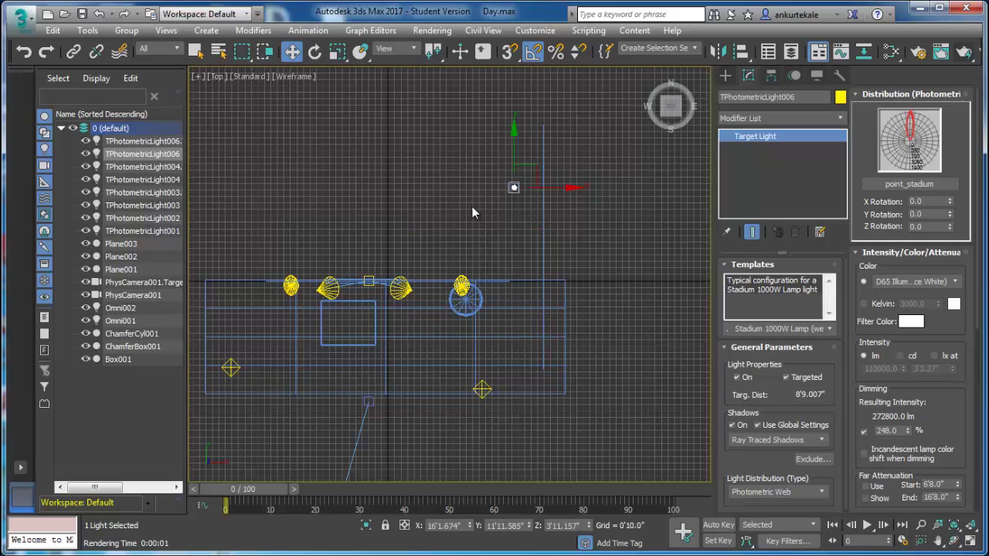
# Try moving the stadium light down in the Top view, then undo the move.
pyautogui.moveTo(529, 172); pyautogui.dragTo(545, 245)
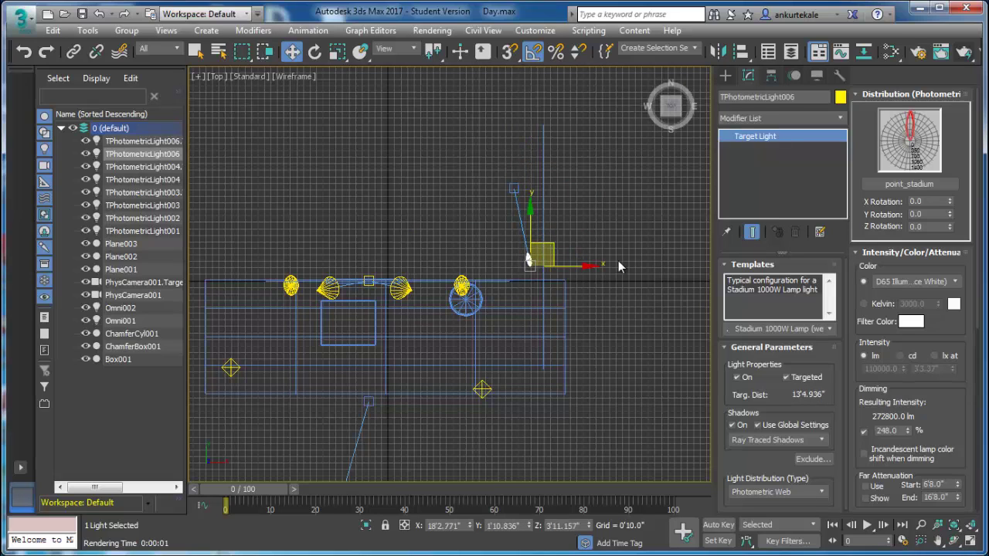
pyautogui.hotkey('ctrl', 'z')
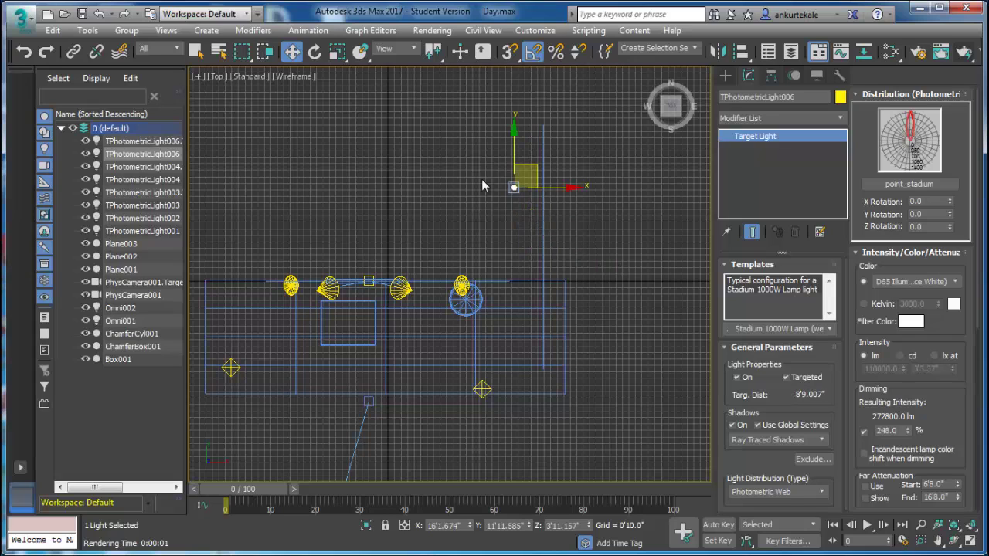
pyautogui.moveTo(530, 206); pyautogui.dragTo(542, 242)
# Maximize the PhysCamera001 view and reselect only TPhotometricLight006 in the Scene Explorer.
pyautogui.hotkey('alt', 'w')
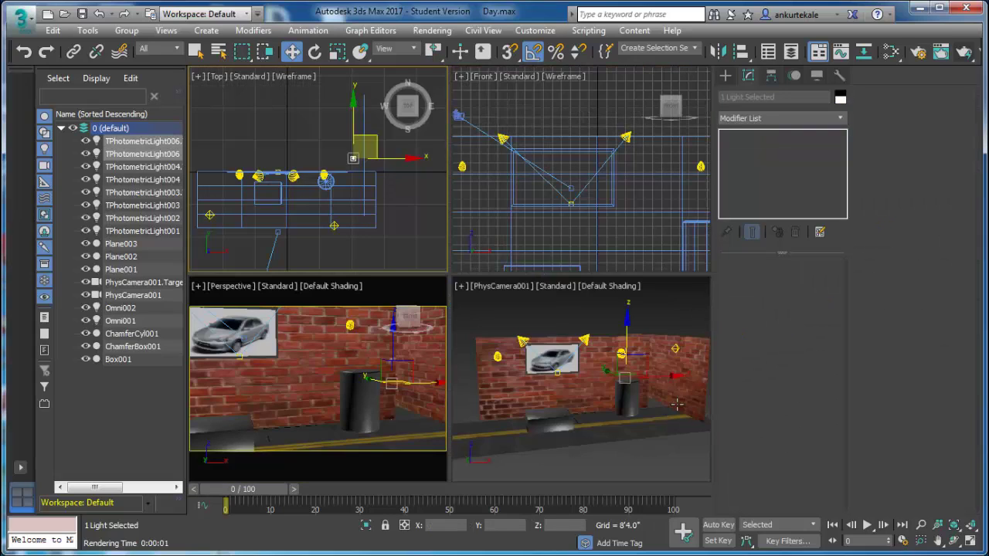
pyautogui.rightClick(674, 399)
pyautogui.hotkey('alt', 'w')
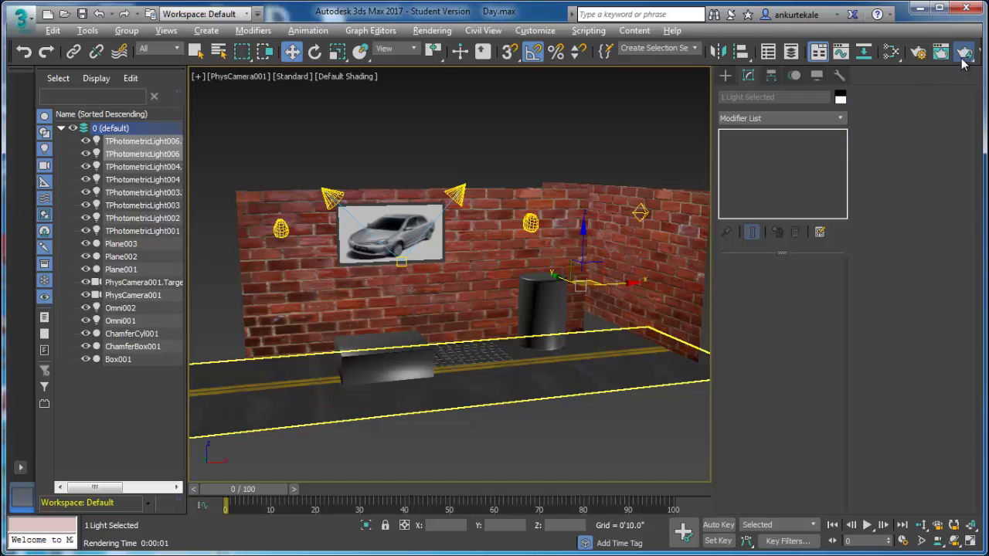
pyautogui.click(143, 144)
pyautogui.click(143, 154)
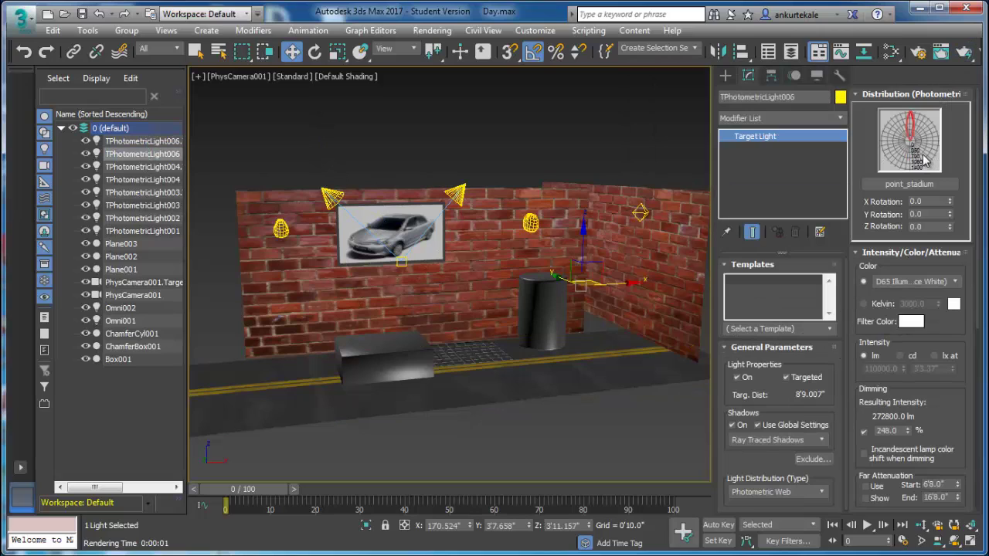
# Apply the 100W Halogen Bulb template to TPhotometricLight006 and nudge it slightly along Y.
pyautogui.click(796, 493)
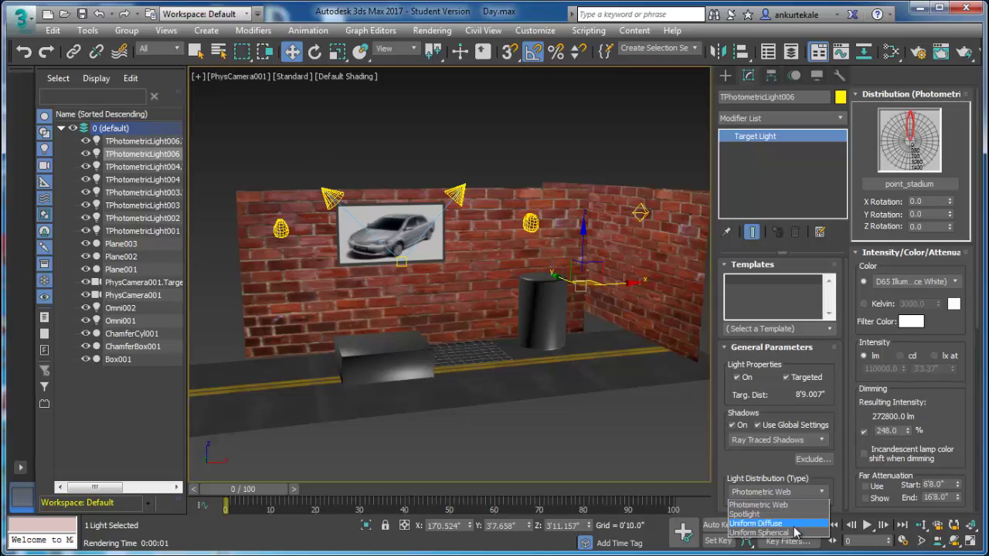
pyautogui.click(788, 328)
pyautogui.click(831, 330)
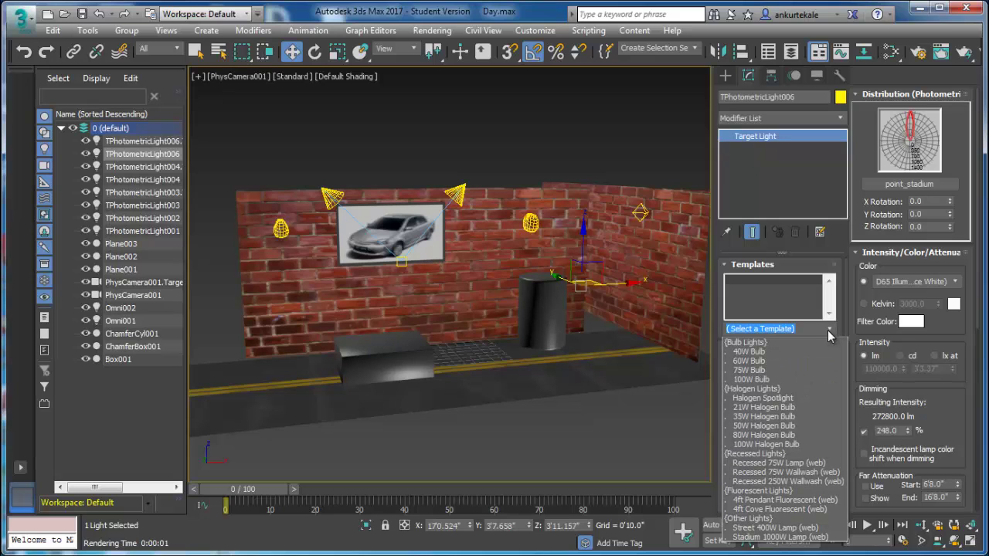
pyautogui.click(804, 444)
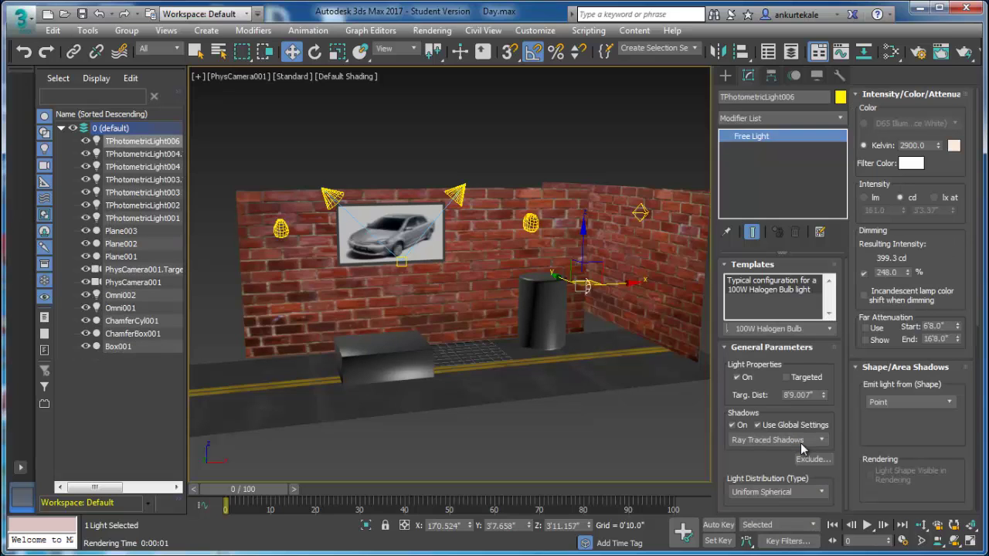
pyautogui.moveTo(584, 285); pyautogui.dragTo(574, 283)
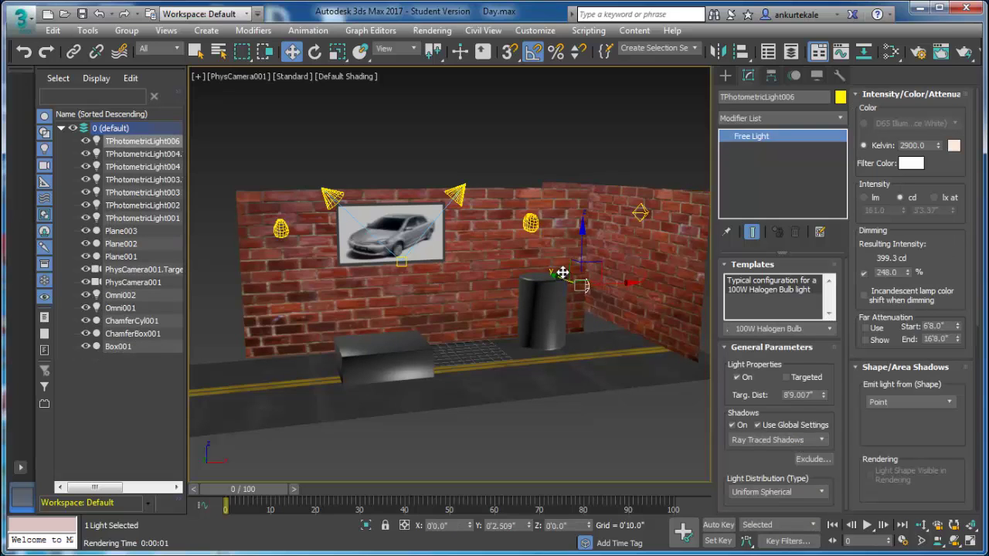
# Render a check of the halogen light, then raise it higher up the wall.
pyautogui.click(973, 56)
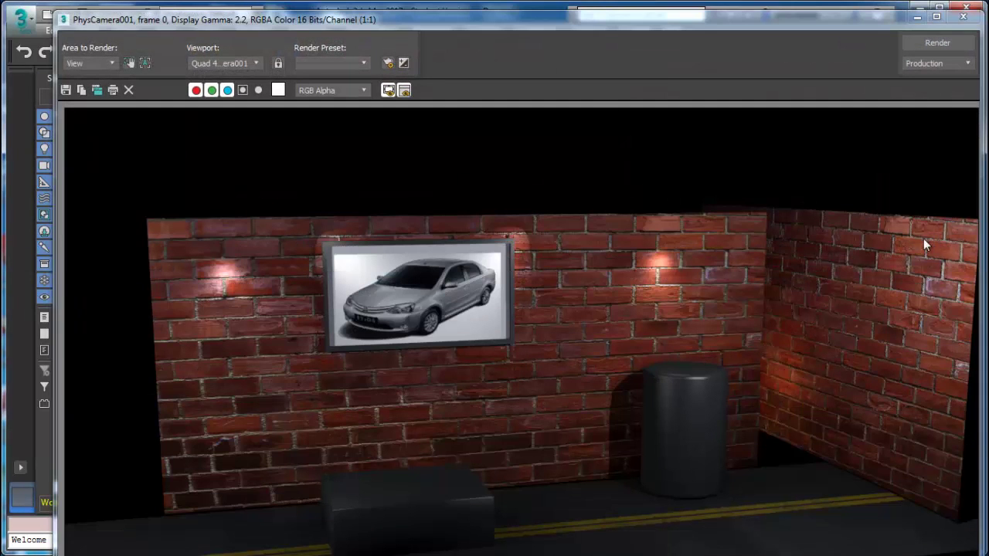
pyautogui.click(964, 16)
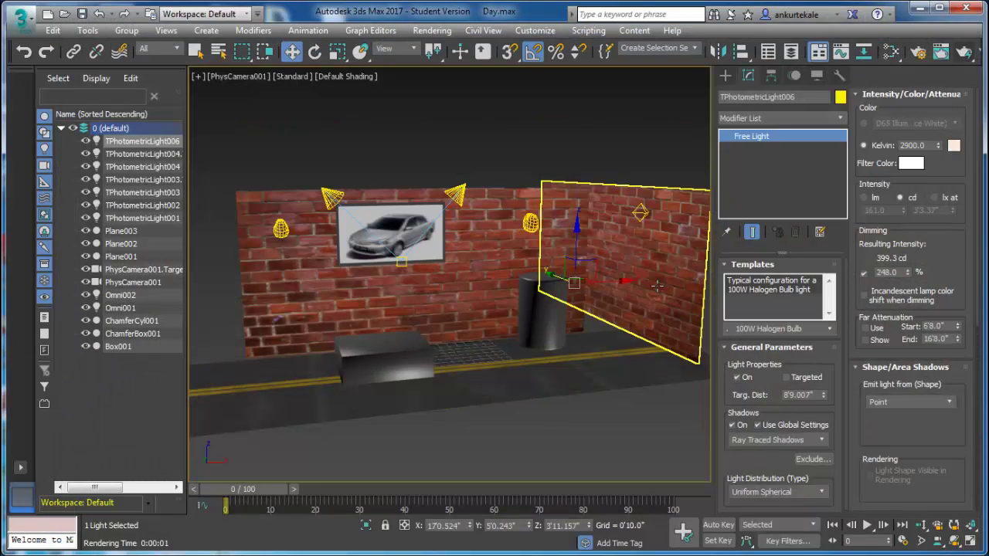
pyautogui.moveTo(589, 240); pyautogui.dragTo(587, 216)
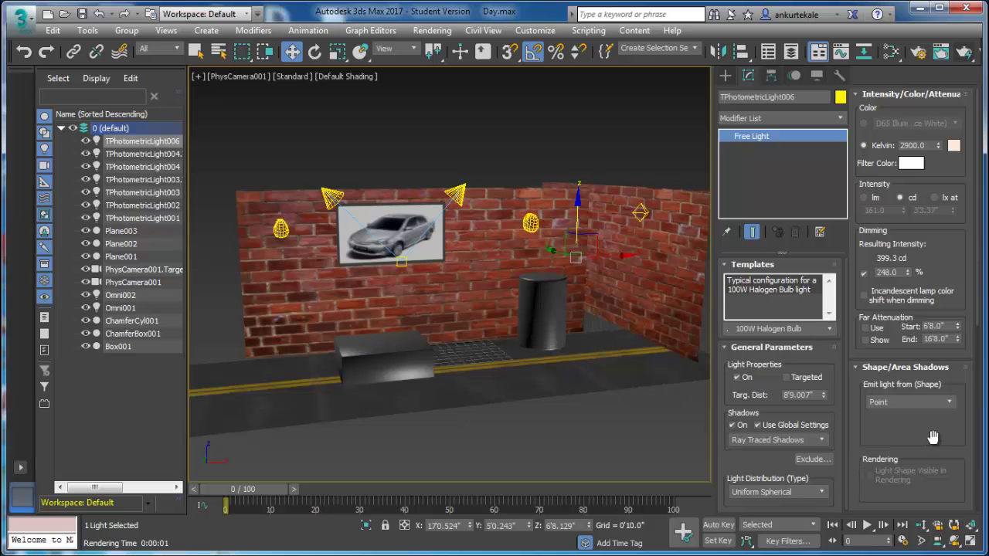
# Raise the light's Dimming to 1135.8% (about 1828.7 cd) and render the camera view.
pyautogui.scroll(-1, 933, 387)
pyautogui.scroll(-3, 933, 387)
pyautogui.scroll(-3, 933, 386)
pyautogui.scroll(-2, 933, 387)
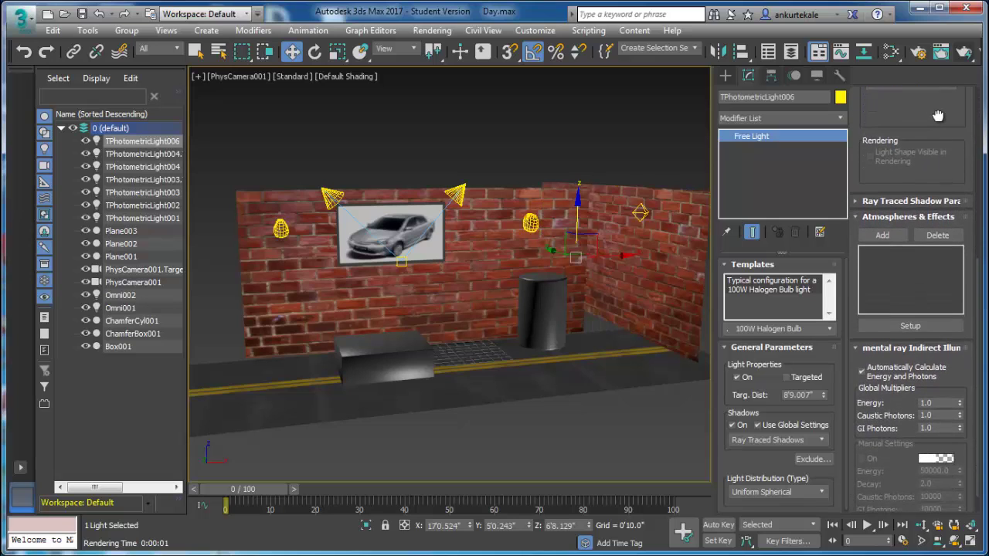
pyautogui.scroll(-2, 933, 386)
pyautogui.scroll(10, 929, 419)
pyautogui.scroll(9, 930, 420)
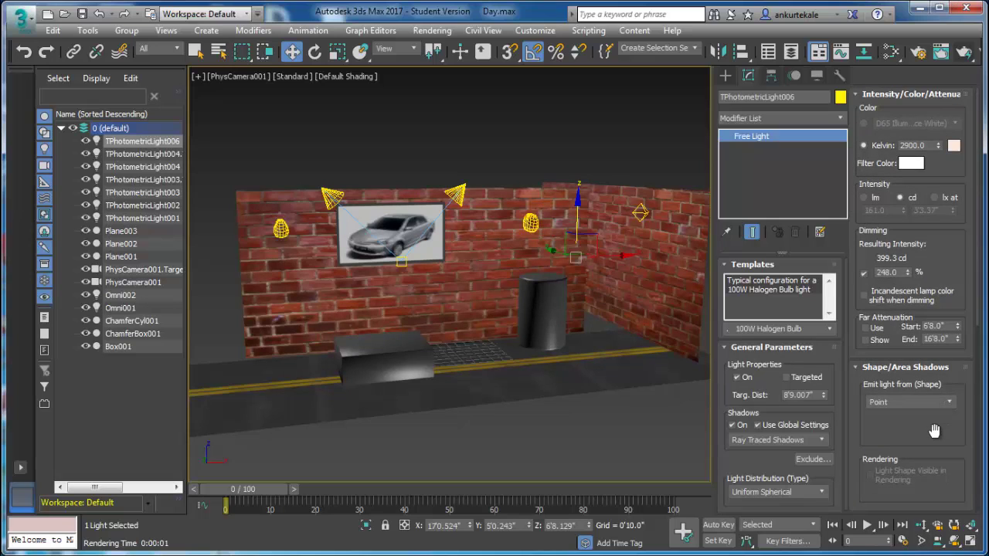
pyautogui.moveTo(908, 273); pyautogui.dragTo(914, 16)
pyautogui.click(962, 52)
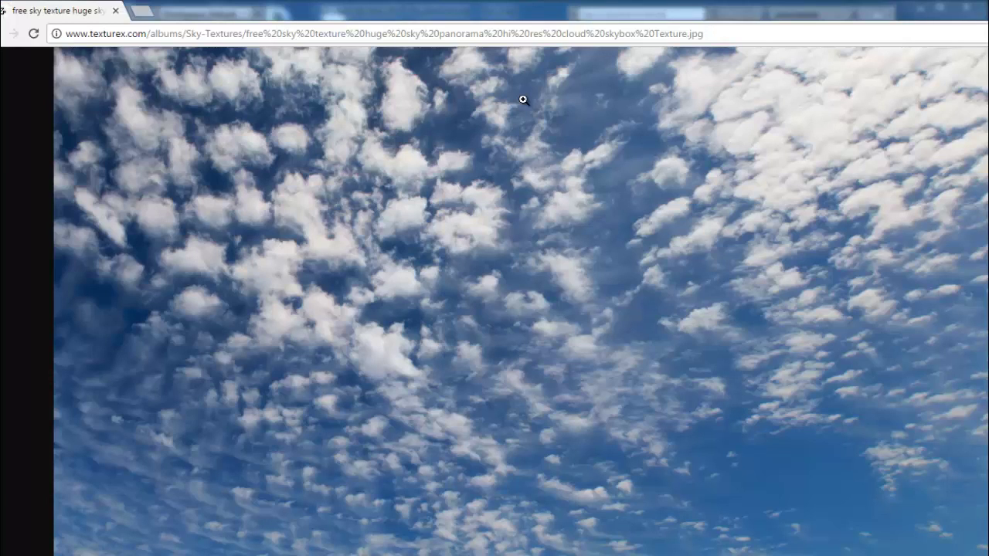
# Zoom in and out on the cloudy sky texture to inspect it at full size.
pyautogui.click(340, 218)
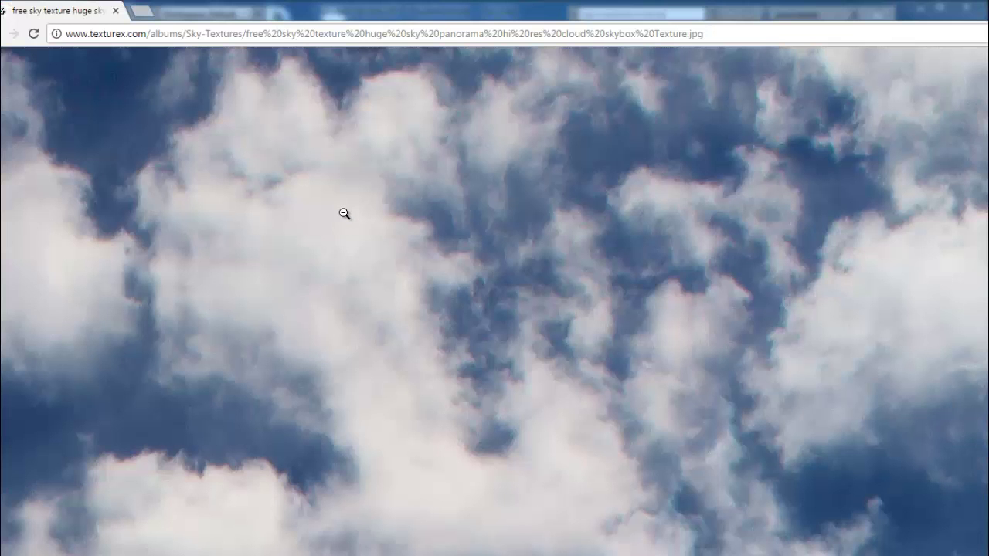
pyautogui.click(386, 276)
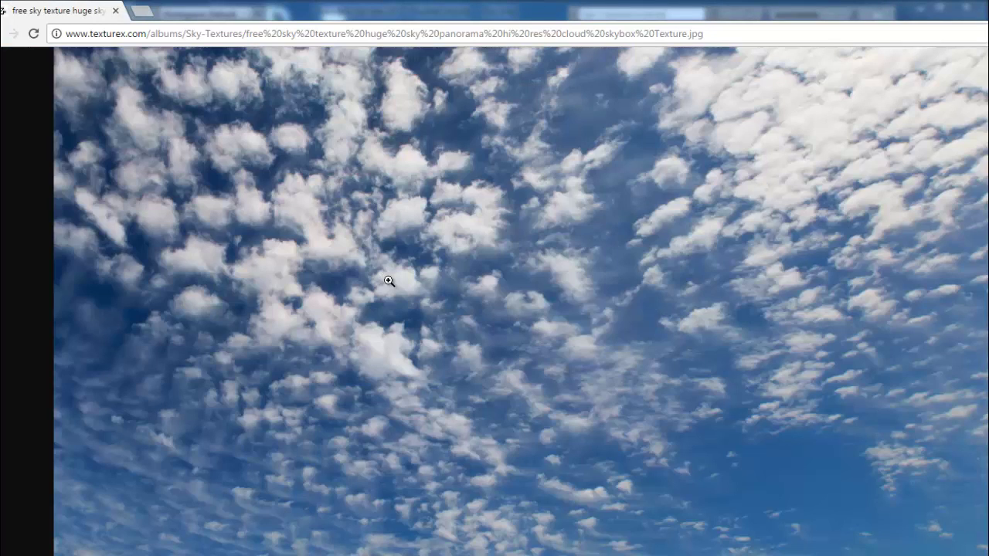
pyautogui.click(387, 279)
pyautogui.click(389, 268)
pyautogui.click(393, 260)
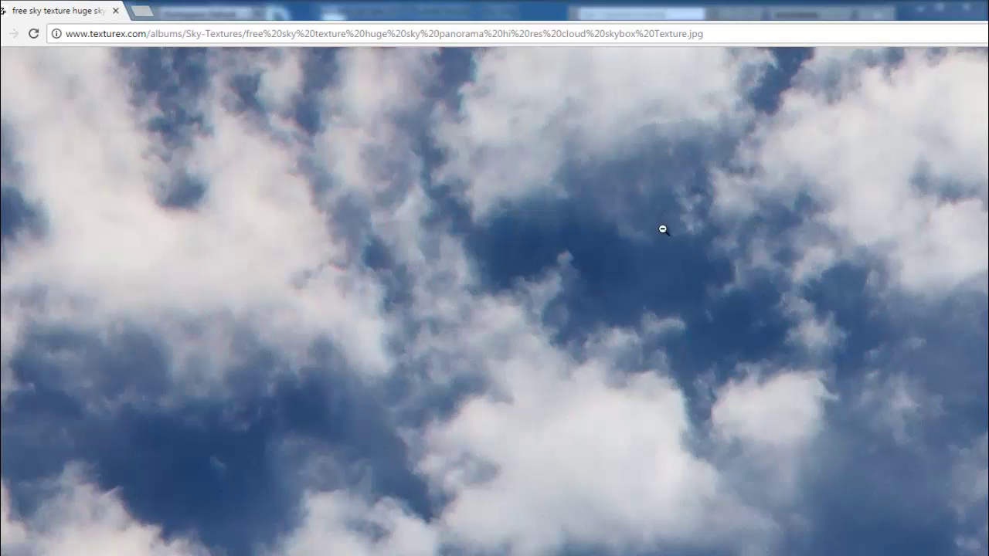
# Save the sky image as 'sky' in the Lights folder.
pyautogui.rightClick(270, 329)
pyautogui.click(327, 353)
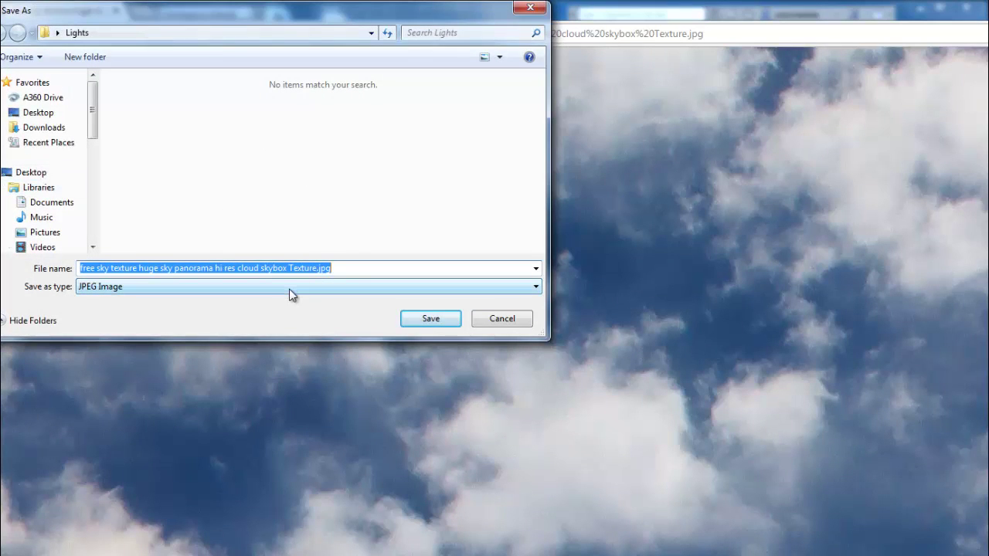
pyautogui.write('sky')
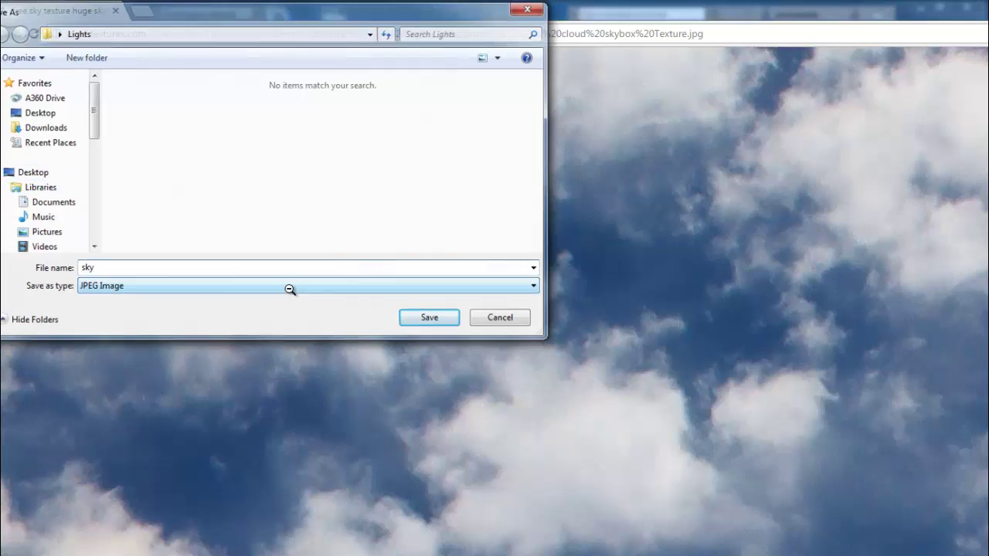
pyautogui.press('Return')
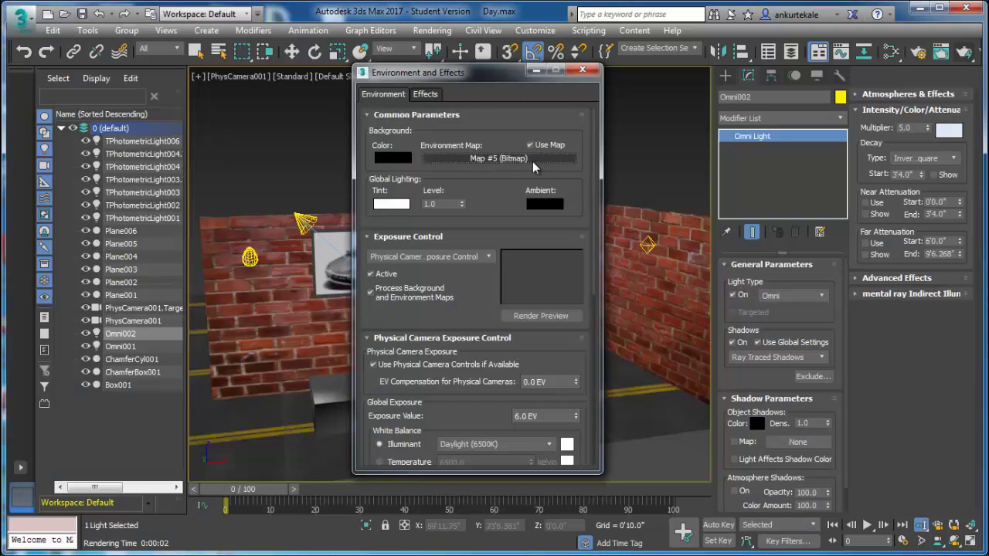
# Load sky.jpg as a Bitmap environment map and test-render the cloudy sky behind the walls.
pyautogui.click(532, 162)
pyautogui.doubleClick(464, 151)
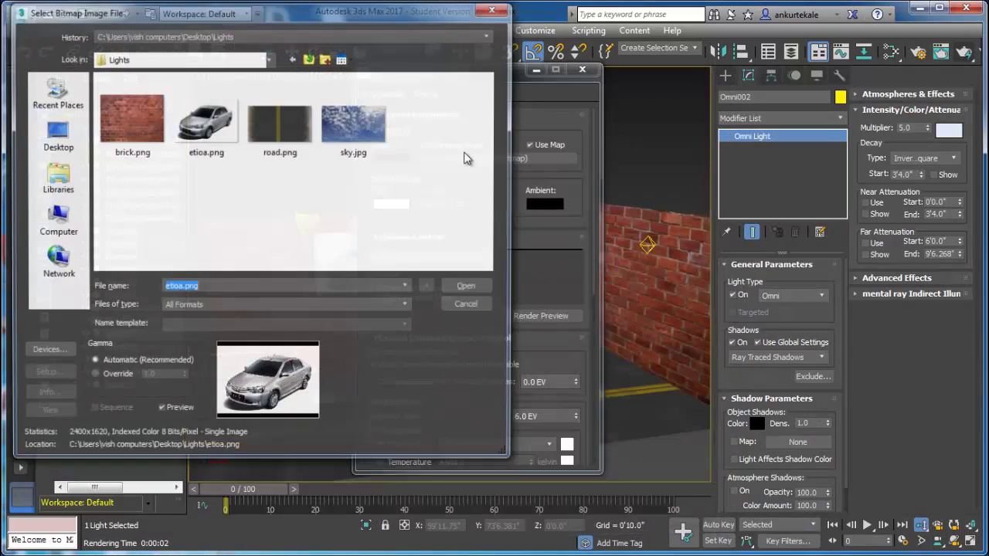
pyautogui.doubleClick(361, 143)
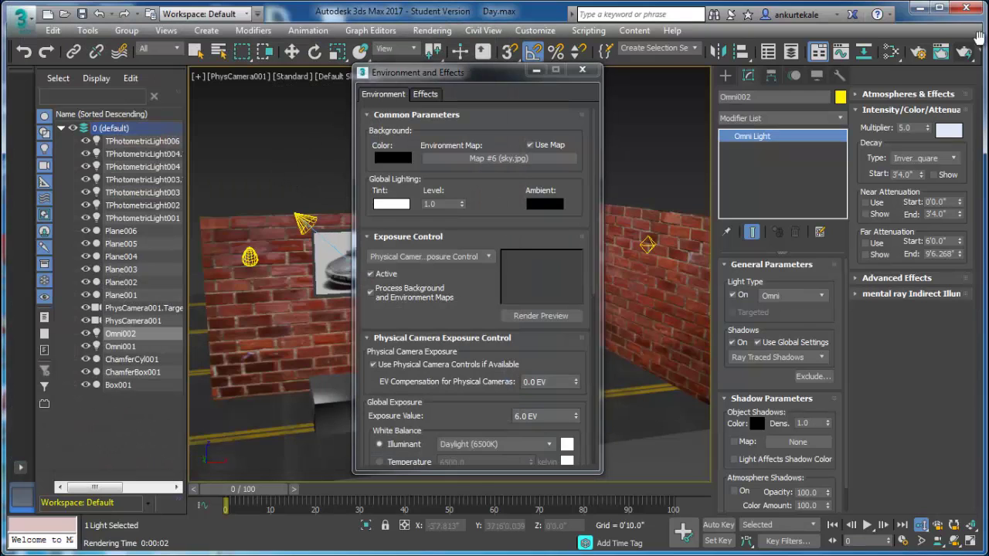
pyautogui.click(963, 51)
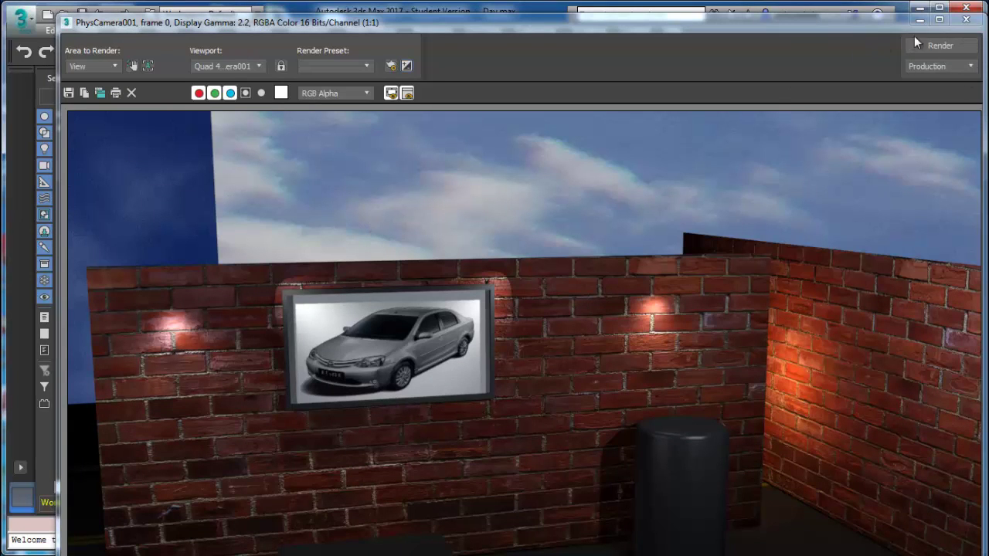
pyautogui.click(966, 18)
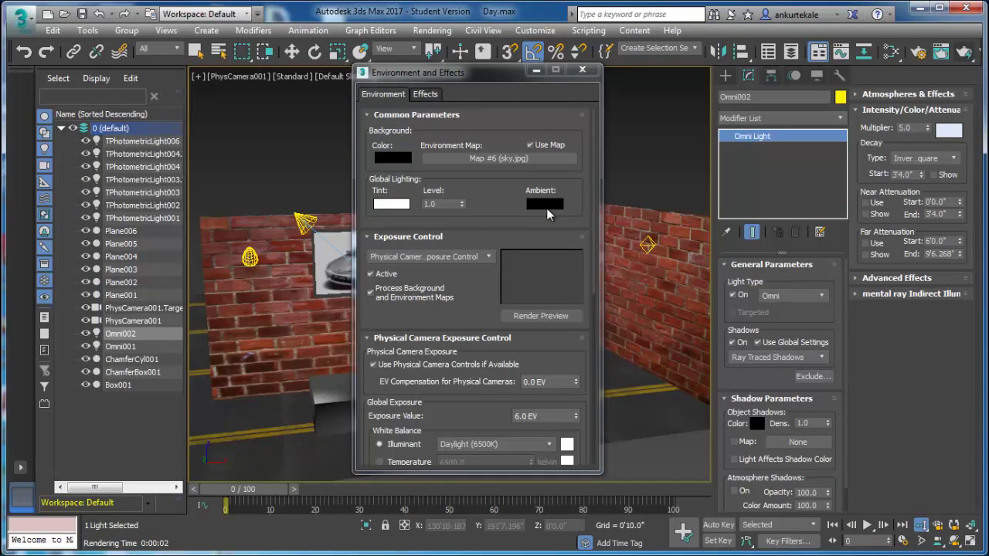
# Drag the sky environment map into the Slate Material Editor as an instance and show its parameters.
pyautogui.press('m')
pyautogui.moveTo(384, 123); pyautogui.dragTo(780, 309)
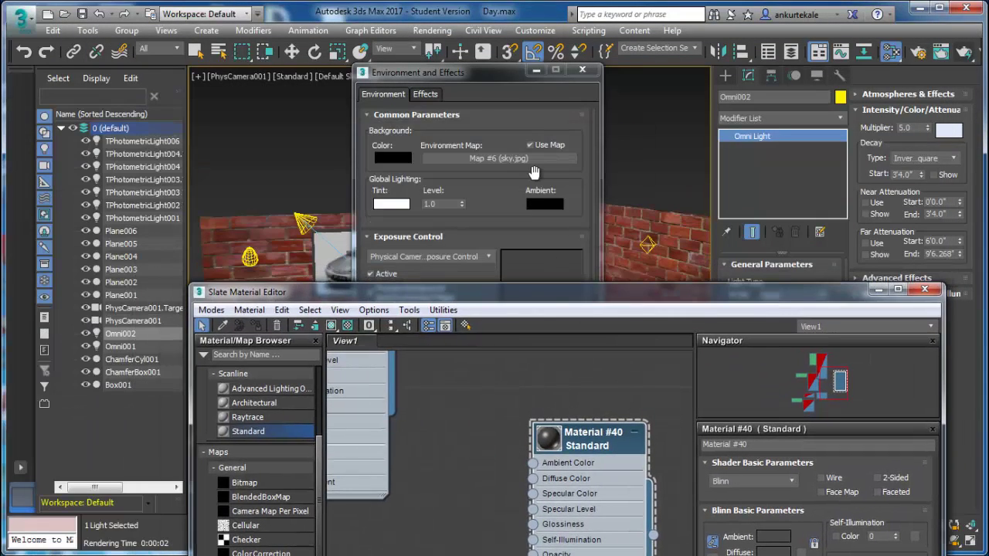
pyautogui.click(557, 181)
pyautogui.moveTo(414, 547); pyautogui.dragTo(614, 485)
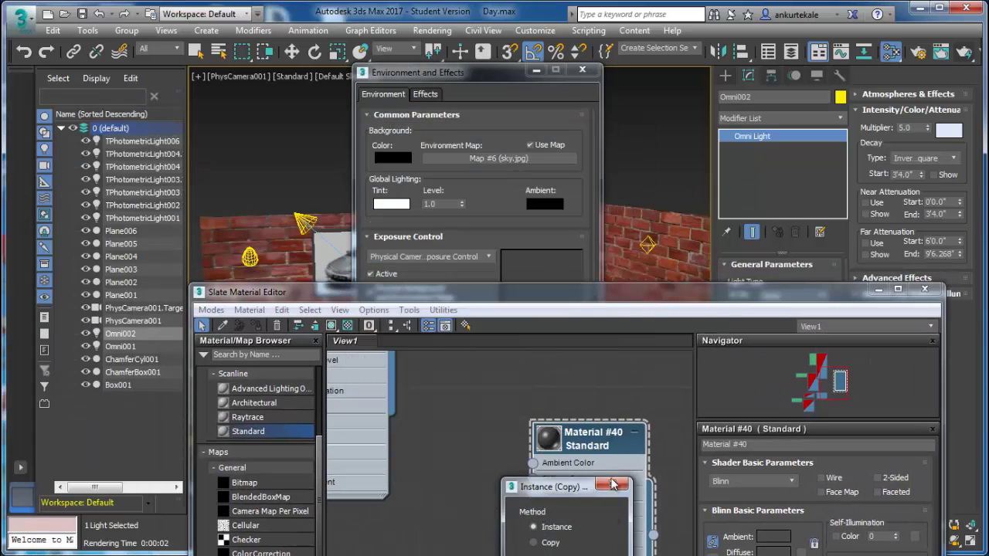
pyautogui.press('Return')
pyautogui.moveTo(632, 292); pyautogui.dragTo(499, 86)
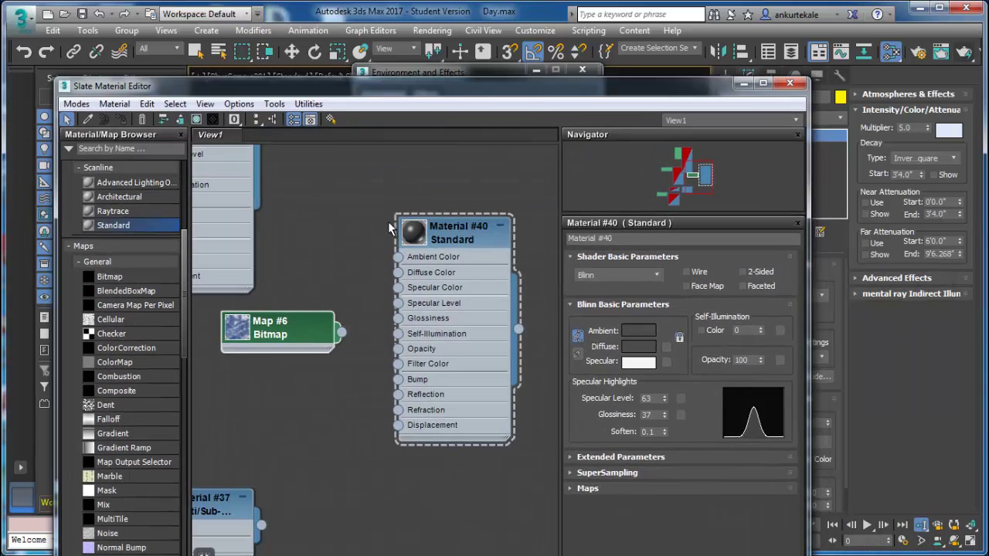
pyautogui.doubleClick(286, 345)
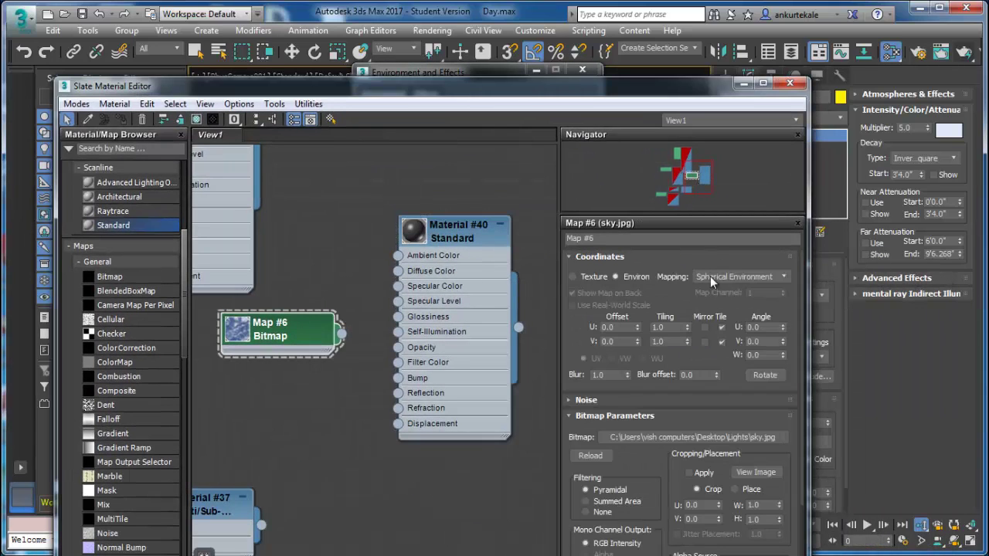
# Test the sky map's texture-coordinate settings with renders, keeping Explicit Map Channel mapping.
pyautogui.click(595, 276)
pyautogui.click(962, 53)
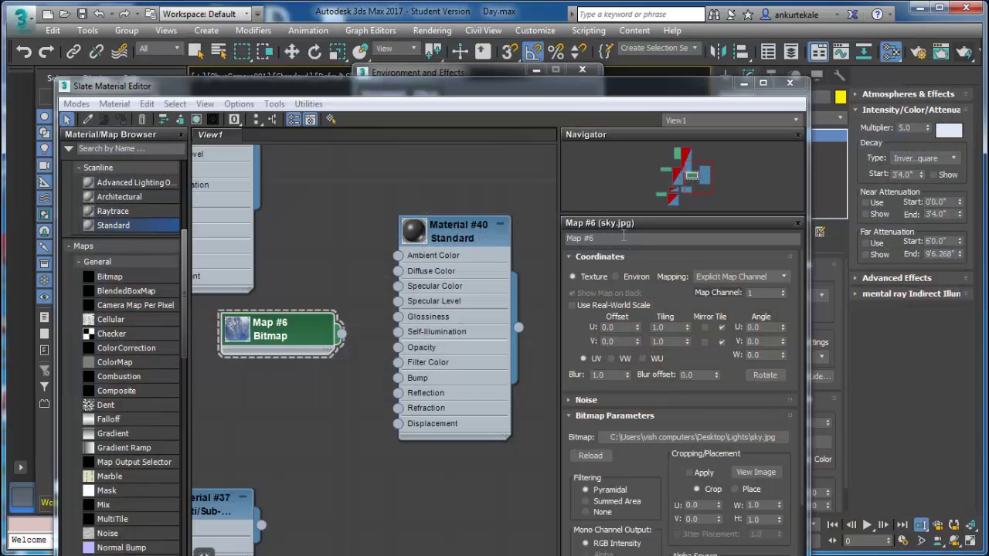
pyautogui.click(707, 279)
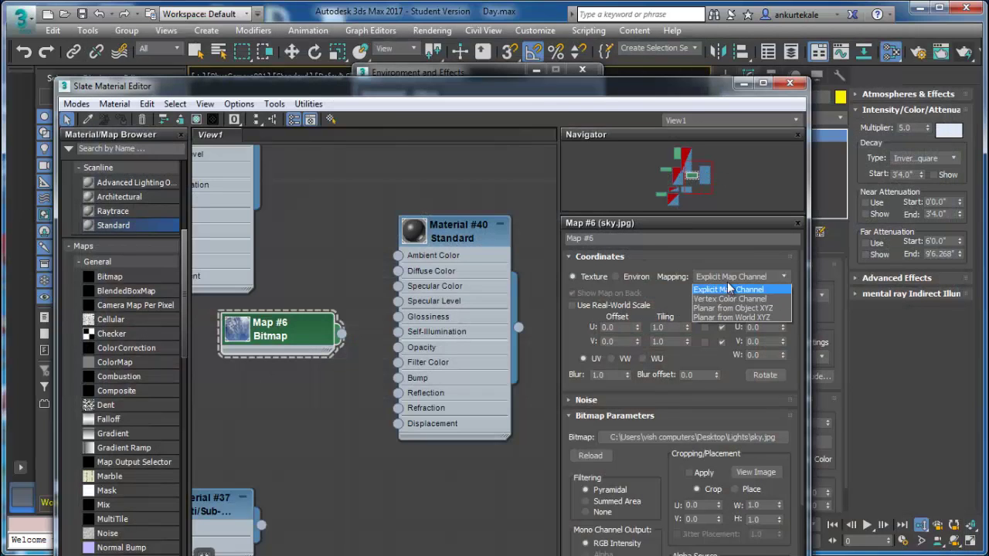
pyautogui.click(648, 275)
pyautogui.click(777, 278)
pyautogui.click(778, 290)
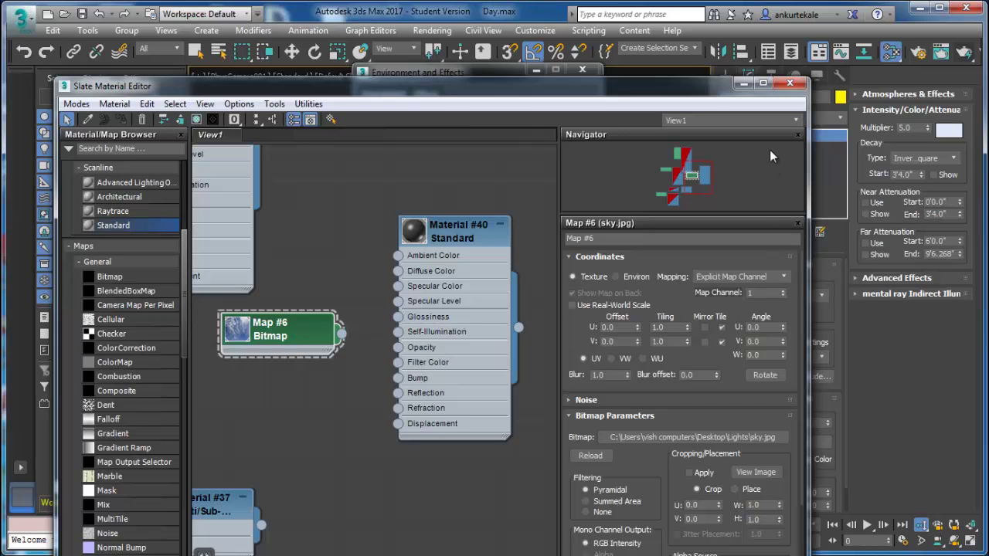
pyautogui.click(929, 59)
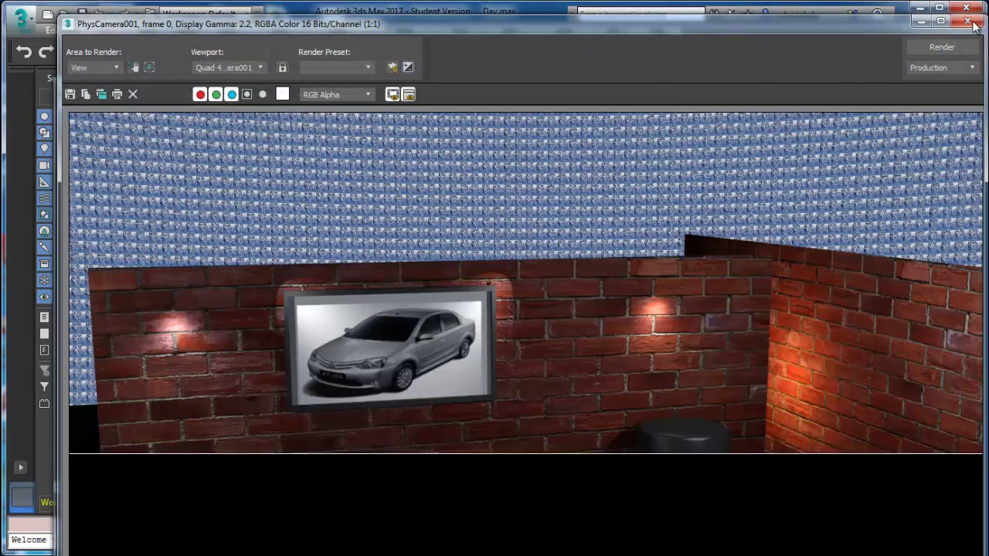
pyautogui.click(967, 24)
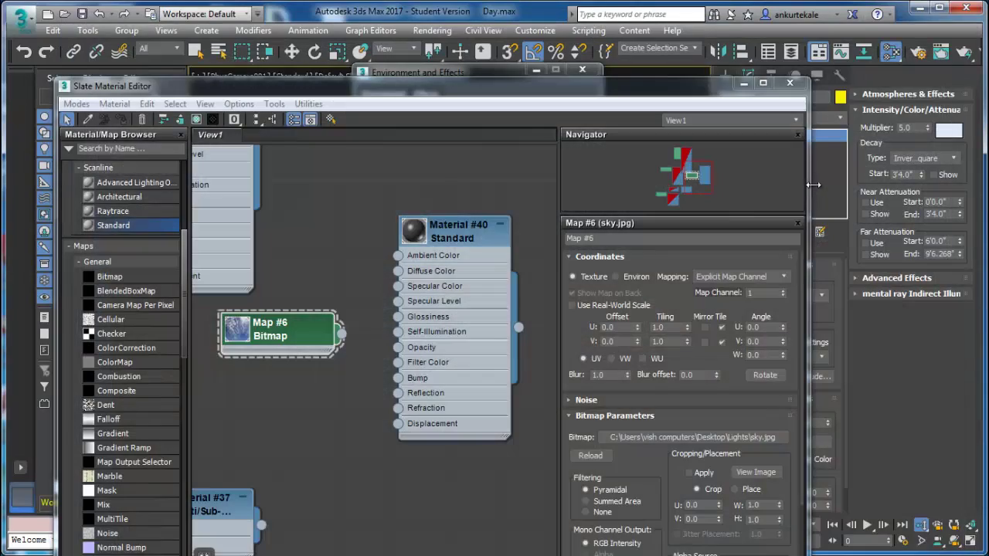
# Set the sky map to Cylindrical Environment mapping and render the scene.
pyautogui.click(752, 276)
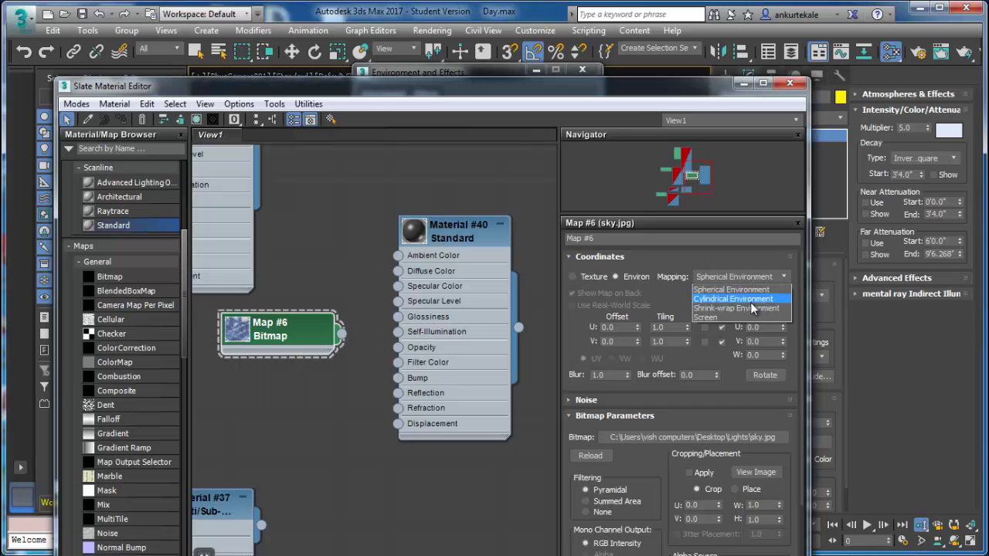
pyautogui.click(750, 302)
pyautogui.click(967, 55)
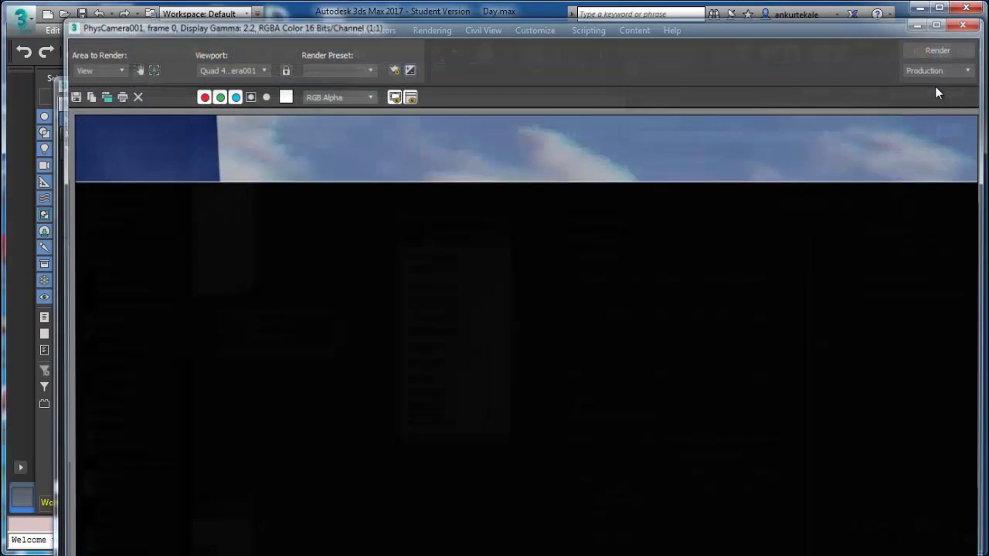